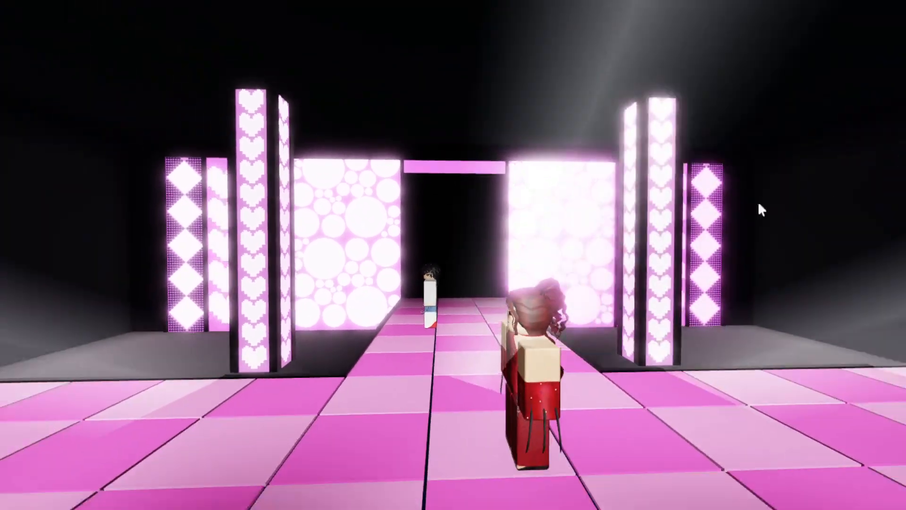
Step: Examine the pink runway stage and its two characters from several distances and angles
mouse_move(600, 228)
right_mouse_down()
mouse_move(590, 229)
mouse_move(601, 230)
right_mouse_up()
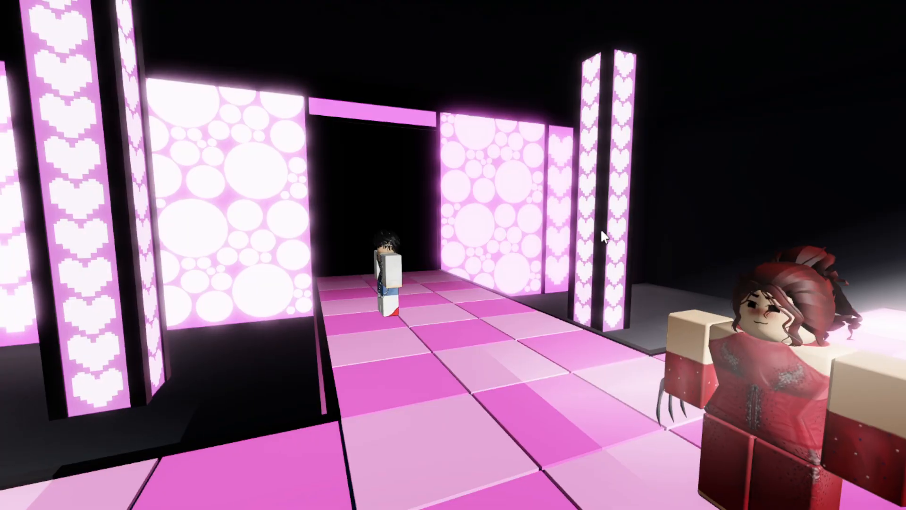
key("q")
key("s")
key("w")
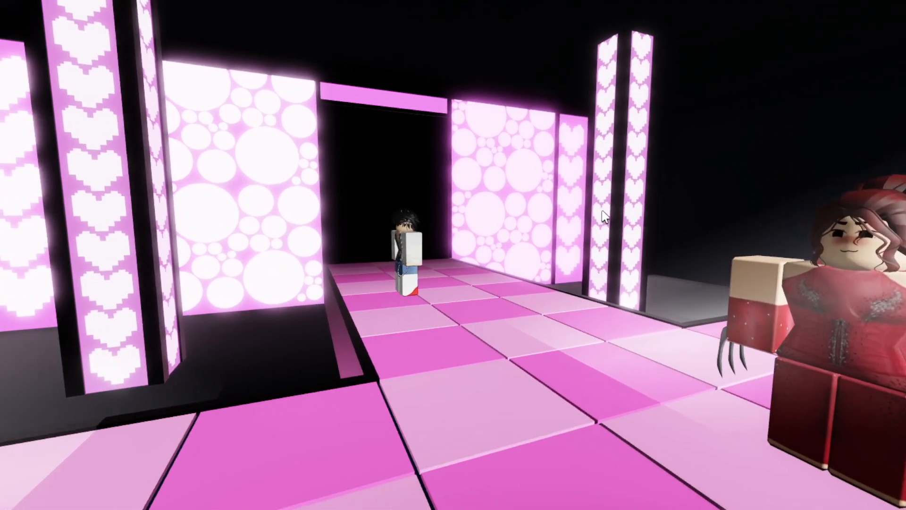
key("a")
key("s")
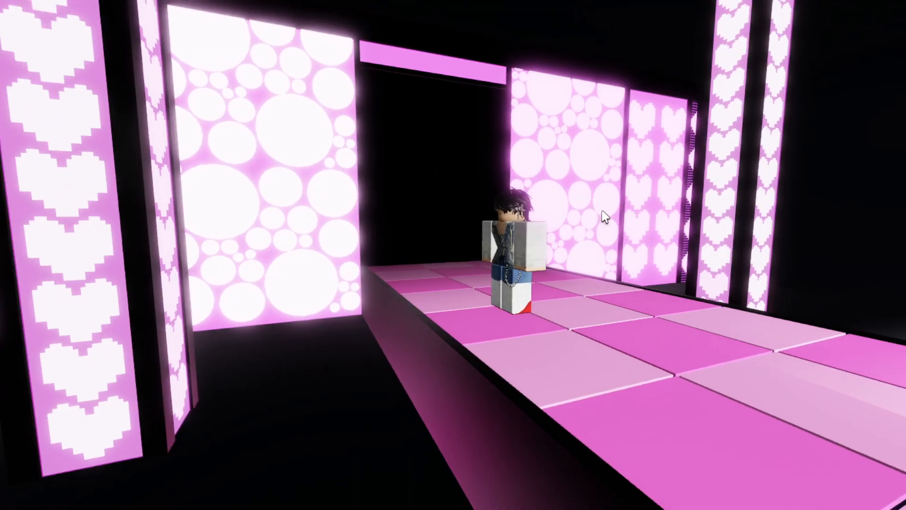
key("a")
key("d")
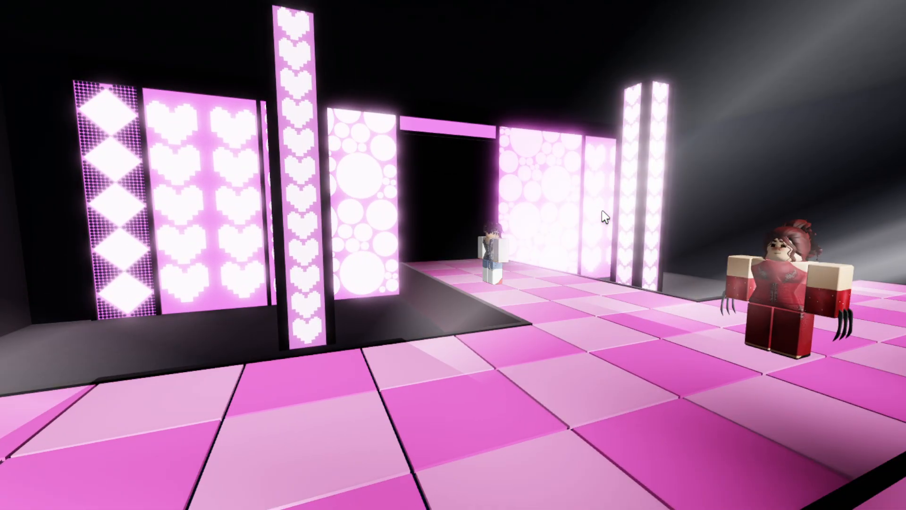
key("a")
key("s")
key("d")
key("w")
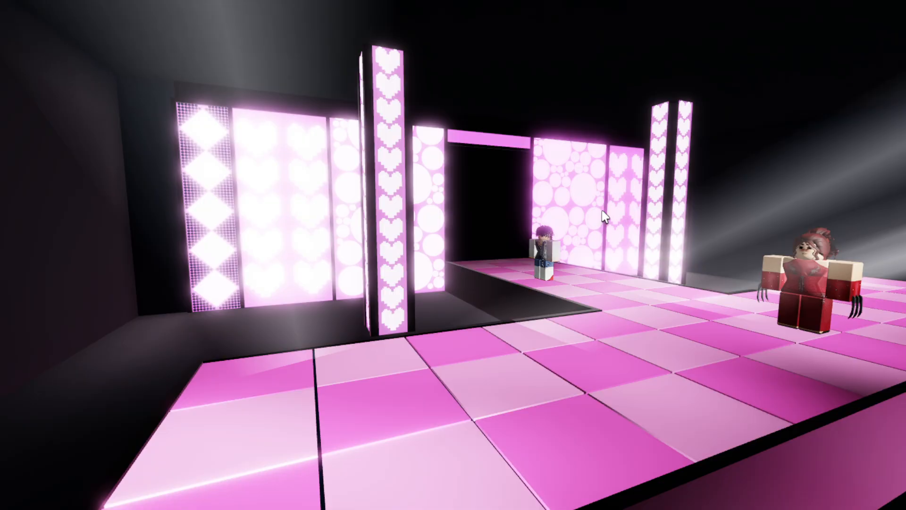
key("d")
key("d")
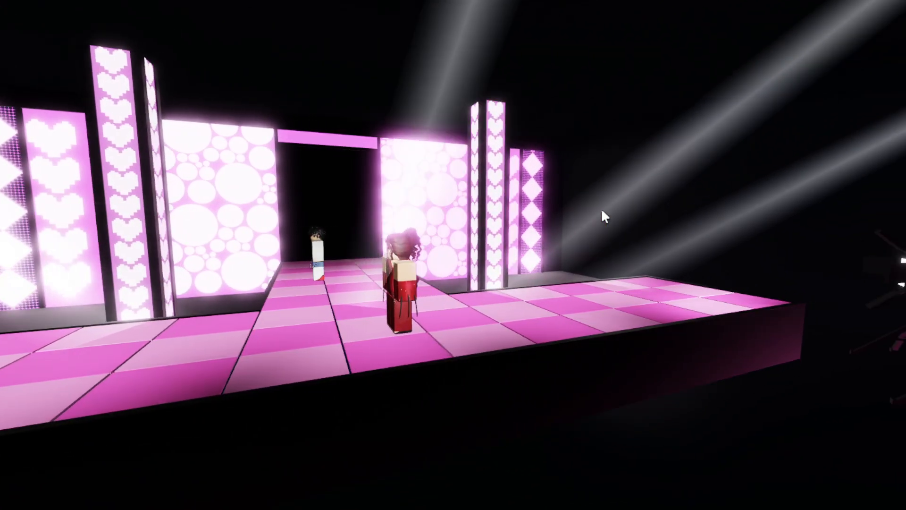
key("w")
key("d")
key("w")
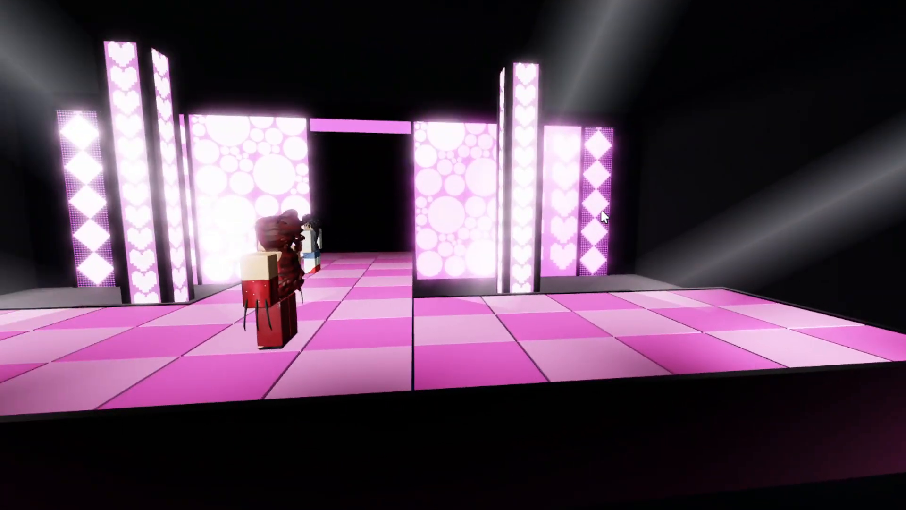
key("w")
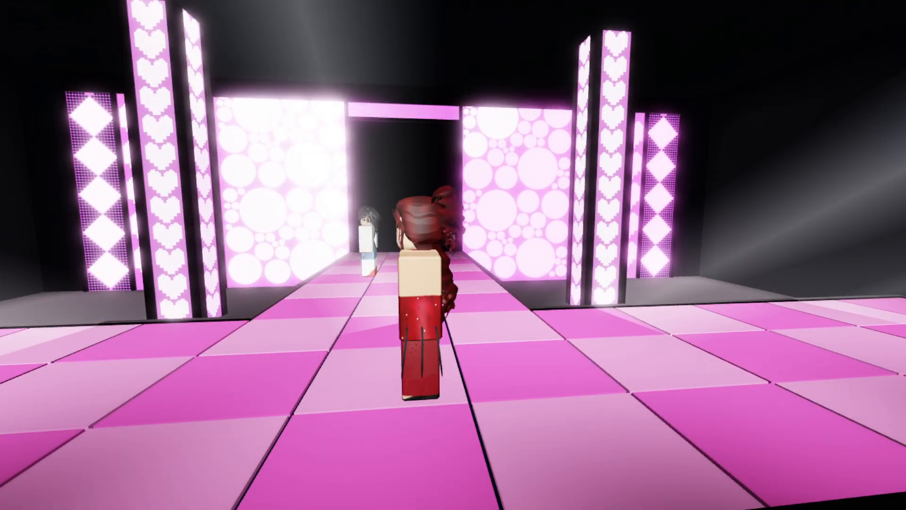
left_click(357, 213)
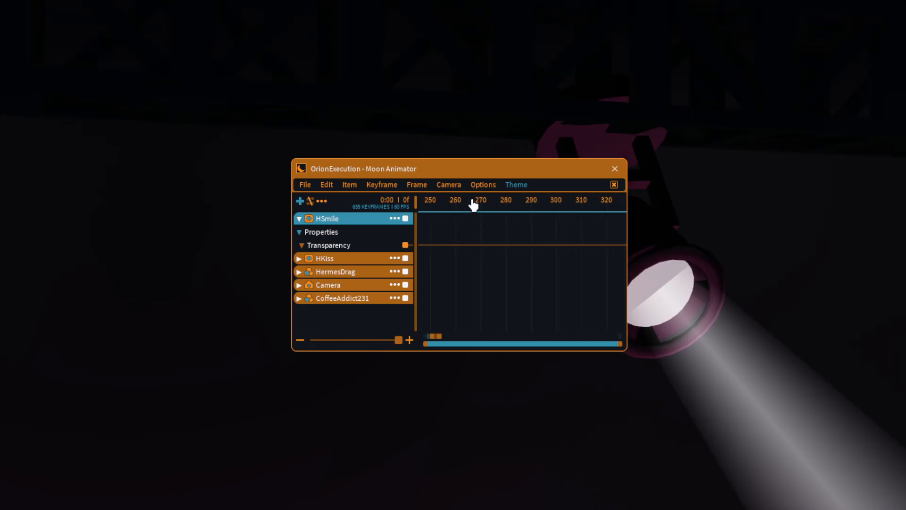
Step: Go to frame 669 and expand the tracks of HermesDrag, the camera and the dark-haired character's rig
left_click_drag(472, 200, 487, 270)
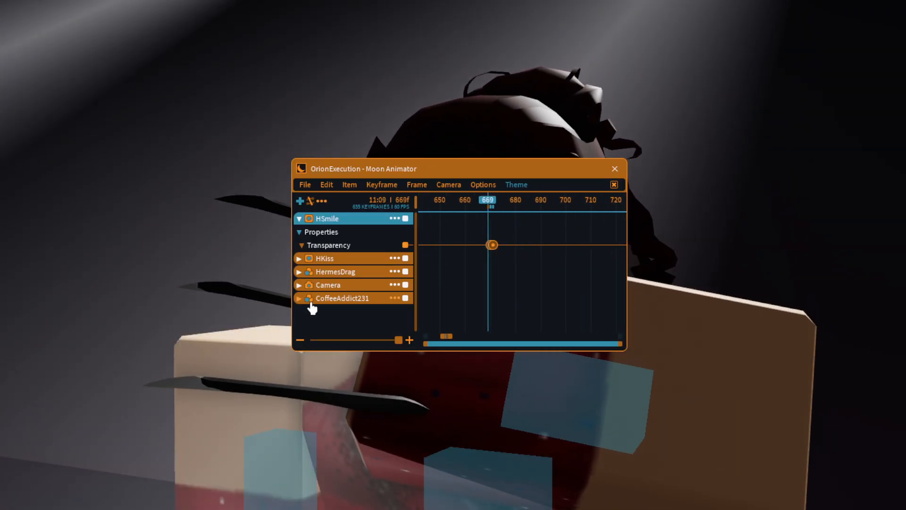
left_click(300, 272)
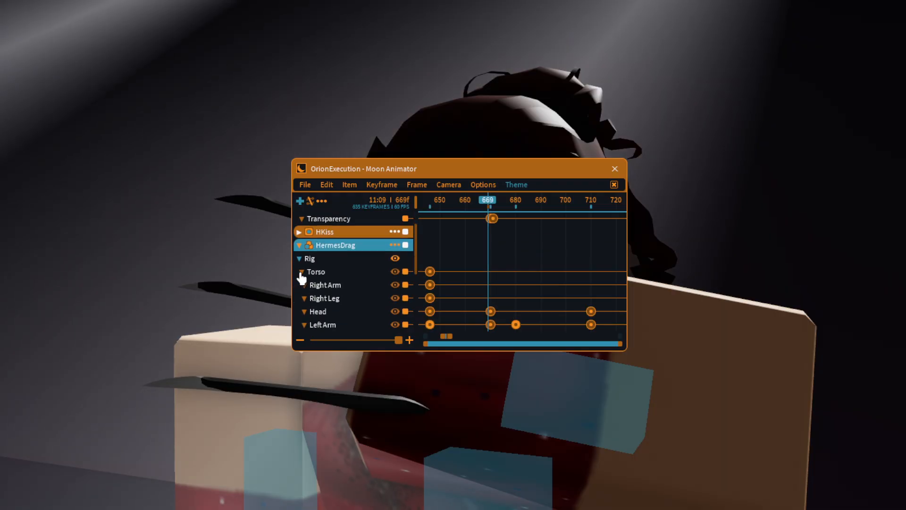
scroll(324, 282, "down", 3)
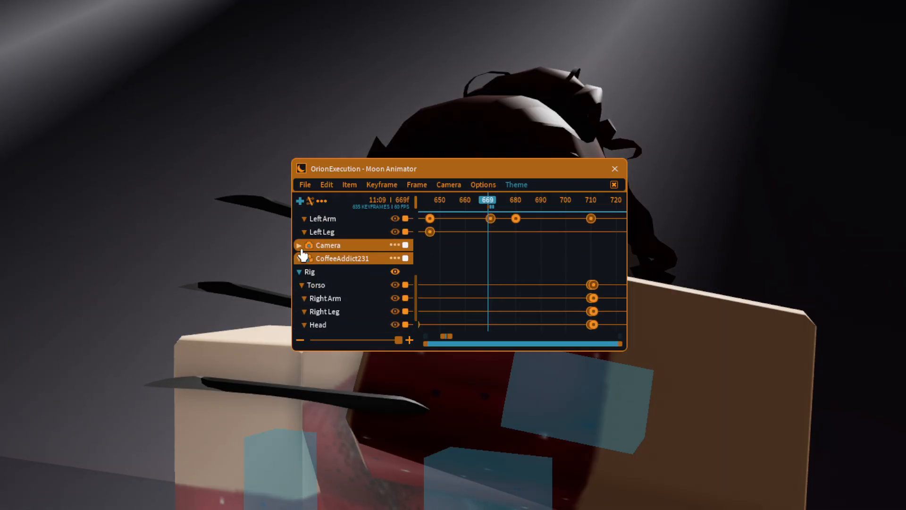
scroll(302, 255, "down", 1)
Step: Check the scene at frame 1677, then rewind to frame 0 and play the whole animation
left_click_drag(487, 200, 561, 236)
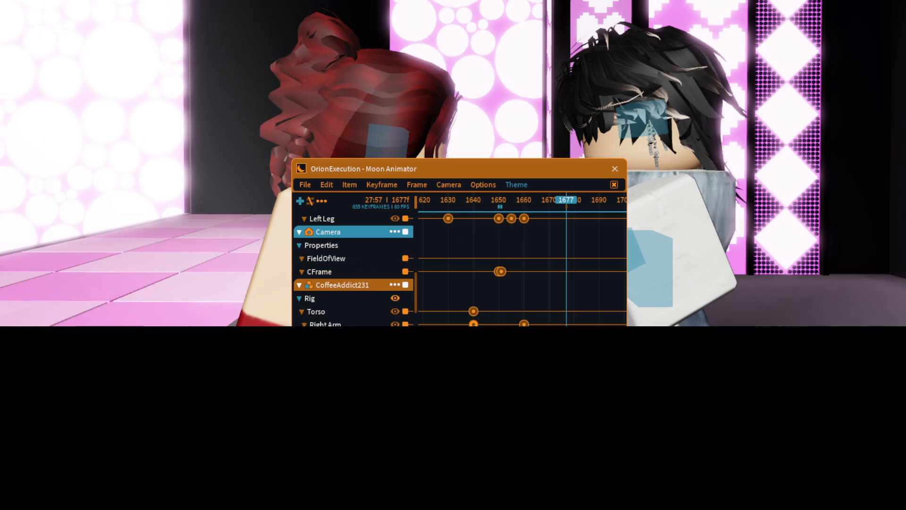
left_click_drag(469, 206, 0, 205)
key("space")
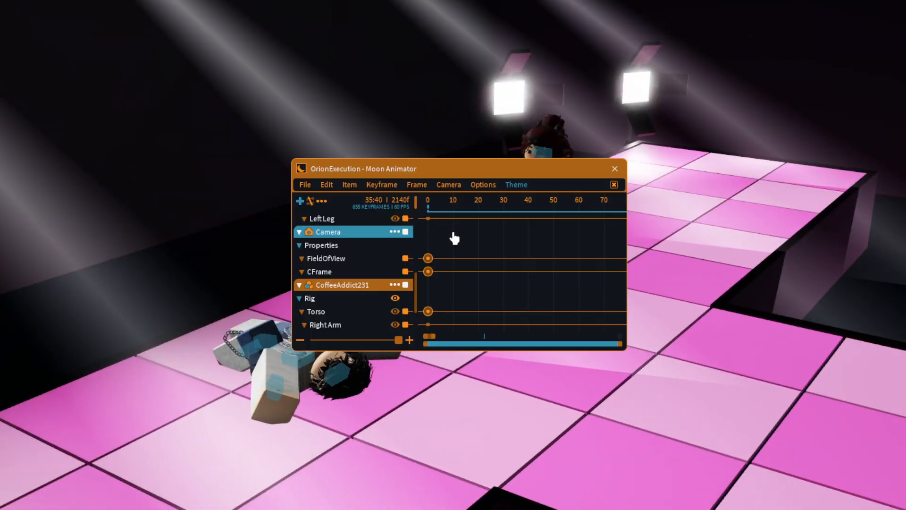
Step: Scrub through the animation, checking the poses around frames 953, 1512, 1948 and 1940
left_click_drag(466, 212, 749, 244)
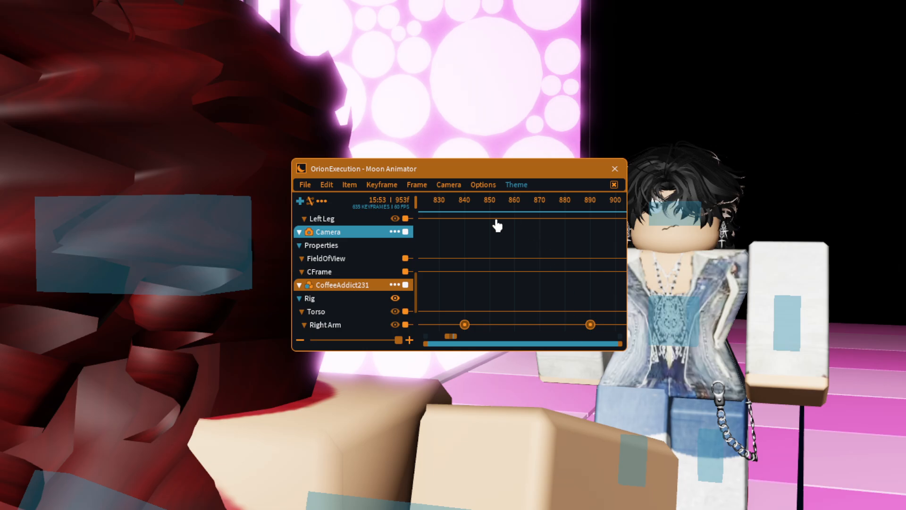
left_click_drag(460, 202, 736, 202)
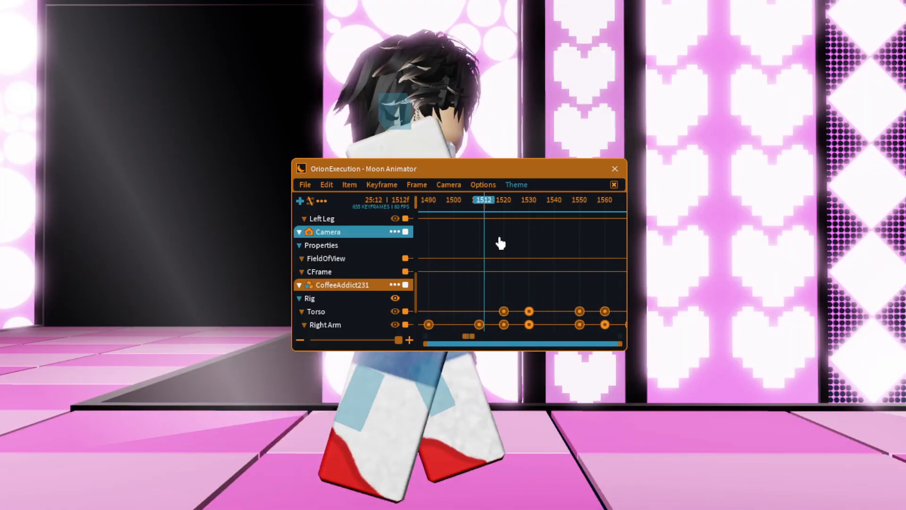
left_click_drag(500, 243, 546, 284)
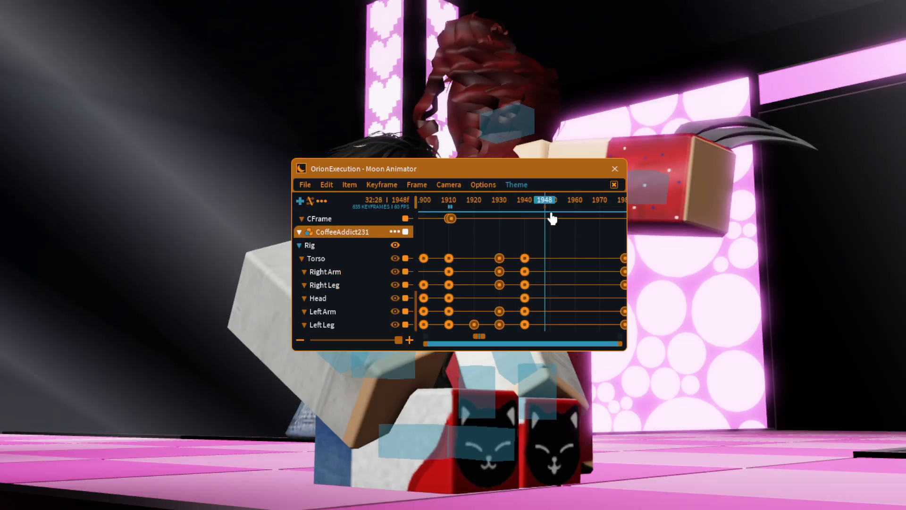
left_click_drag(553, 218, 499, 215)
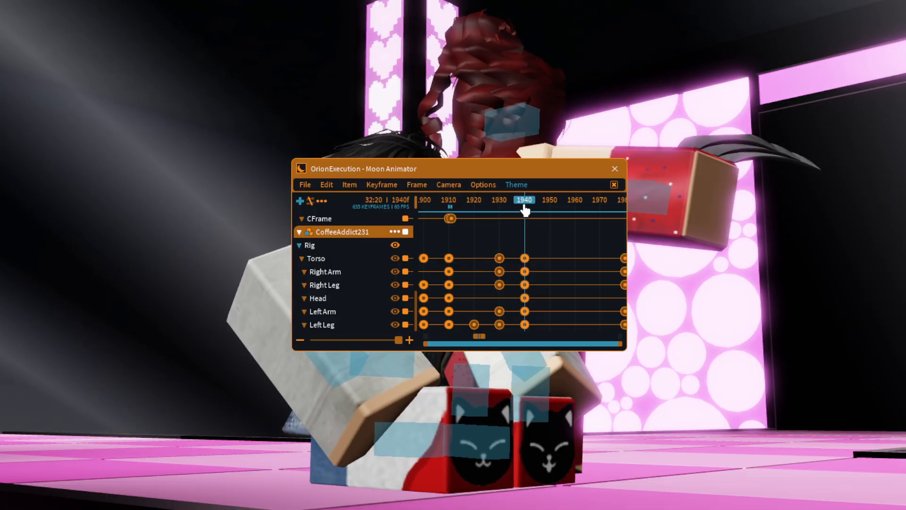
Step: Move the animator window off the kneeling character and go to frame 1935
scroll(239, 421, "up", 3)
left_click_drag(518, 193, 595, 227)
left_click_drag(480, 176, 779, 309)
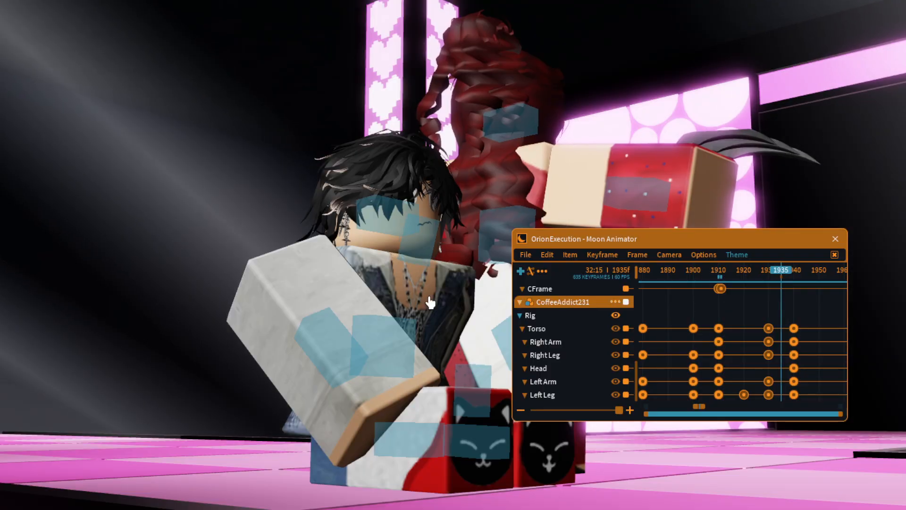
Step: Try rotating both arms of the kneeling dark-haired character at frame 1935
scroll(294, 353, "up", 2)
left_click(170, 407)
right_click_drag(170, 407, 386, 228)
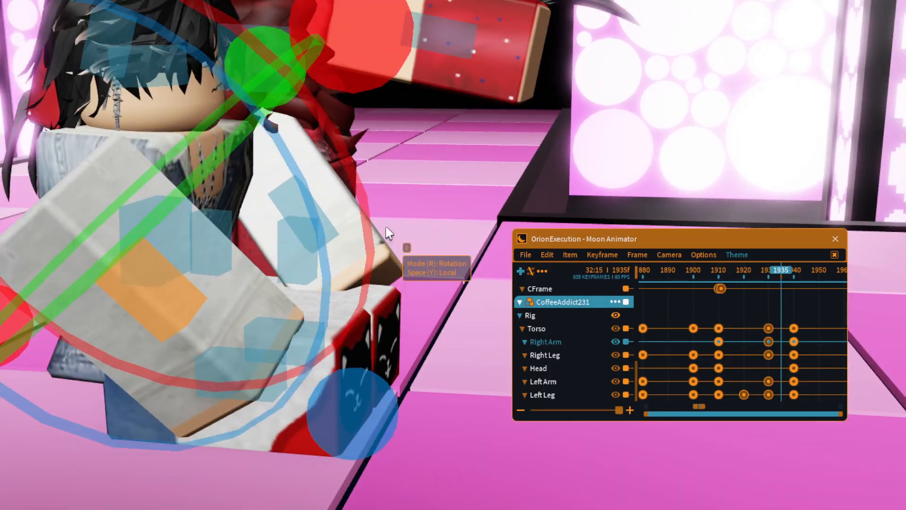
left_click(324, 224)
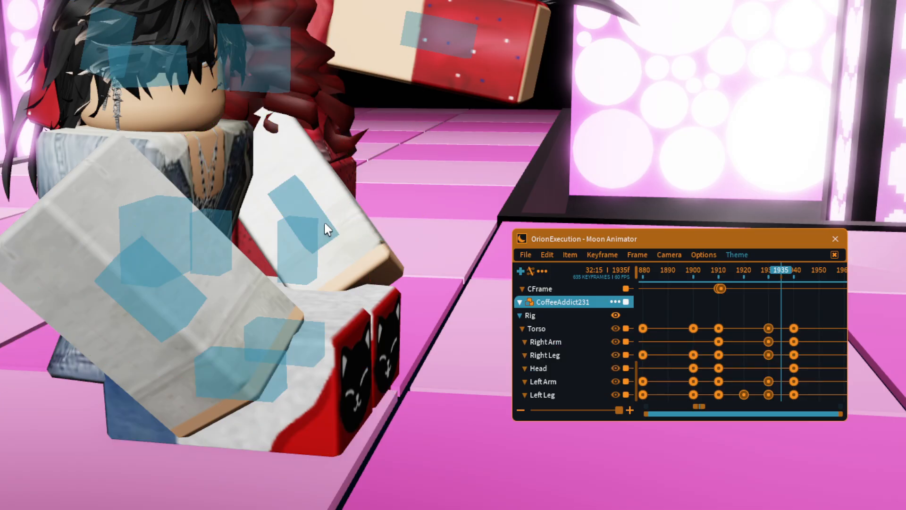
left_click(183, 288)
left_click(182, 283, "ctrl")
right_click_drag(182, 283, 253, 167)
scroll(252, 166, "down", 2)
Step: Scrub over the arm movement and delete the right and left arm keyframes added at frame 1935
left_click_drag(512, 77, 538, 195)
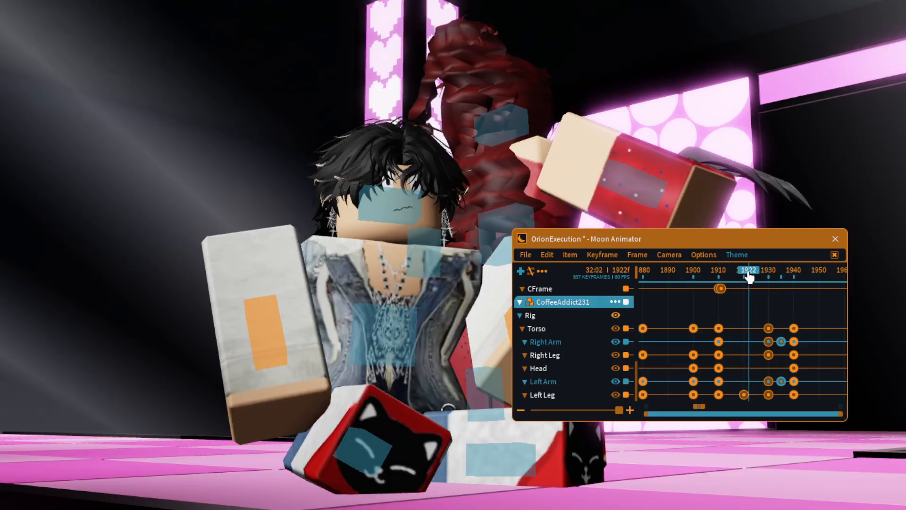
left_click_drag(750, 271, 781, 273)
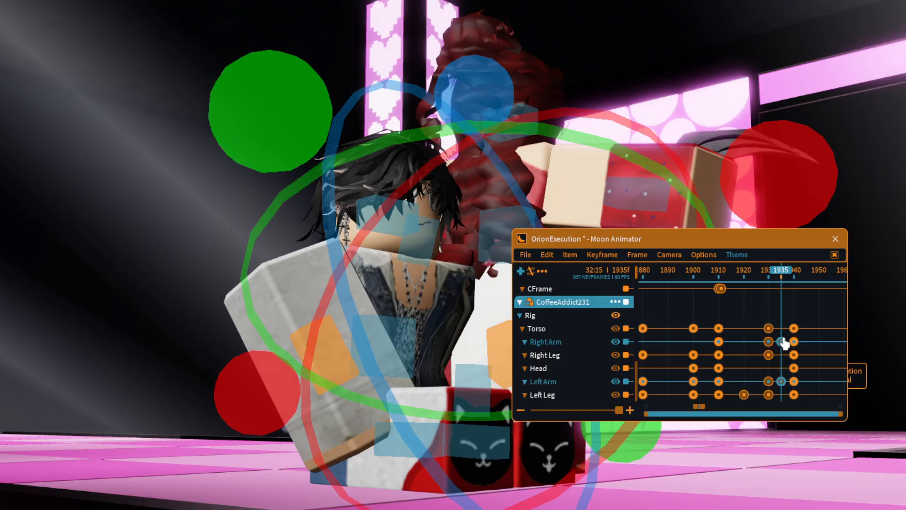
key("Delete")
Step: Rotate both arms of the kneeling character at frame 1940 and play back the adjusted movement
left_click(795, 273)
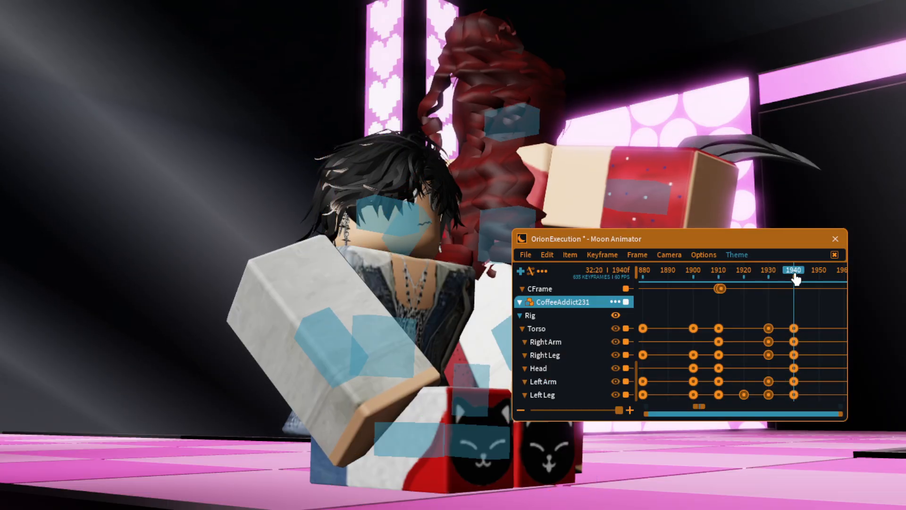
left_click(329, 355)
scroll(330, 356, "up", 2)
right_click_drag(329, 355, 347, 331)
left_click(333, 337, "ctrl")
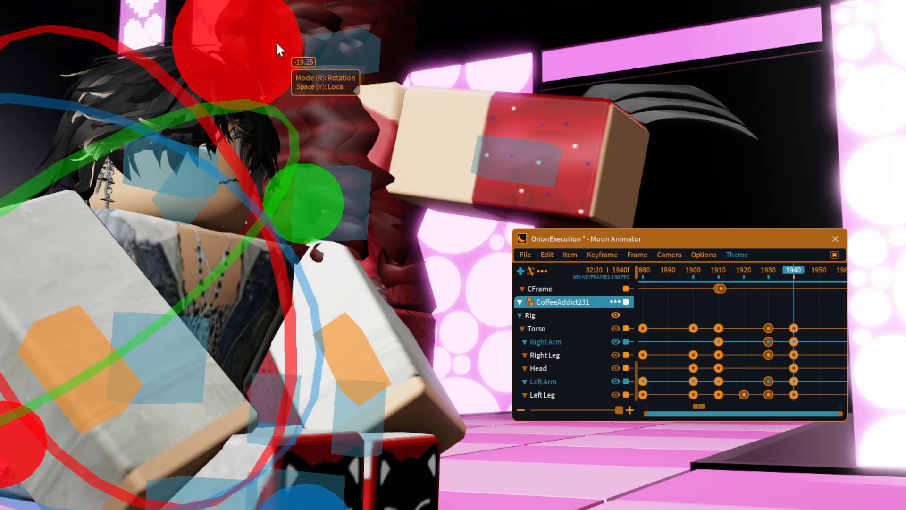
left_click_drag(276, 43, 283, 185)
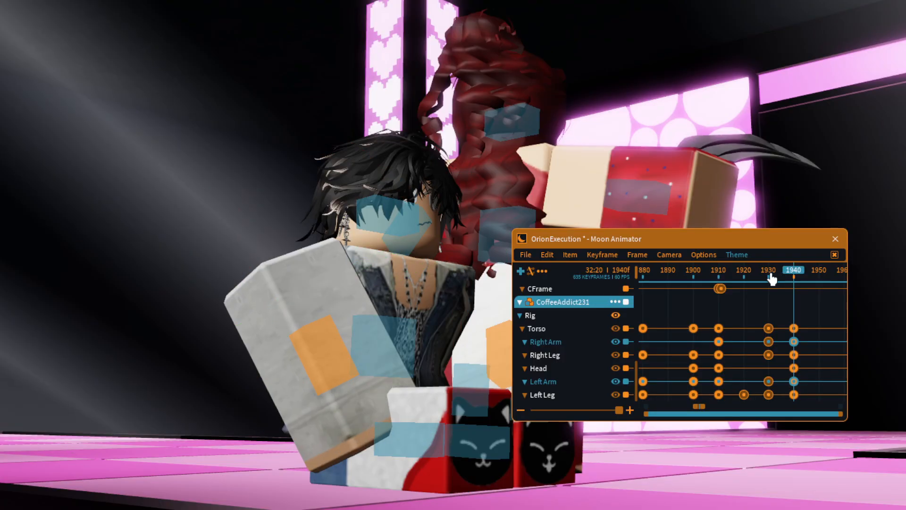
left_click_drag(709, 274, 789, 286)
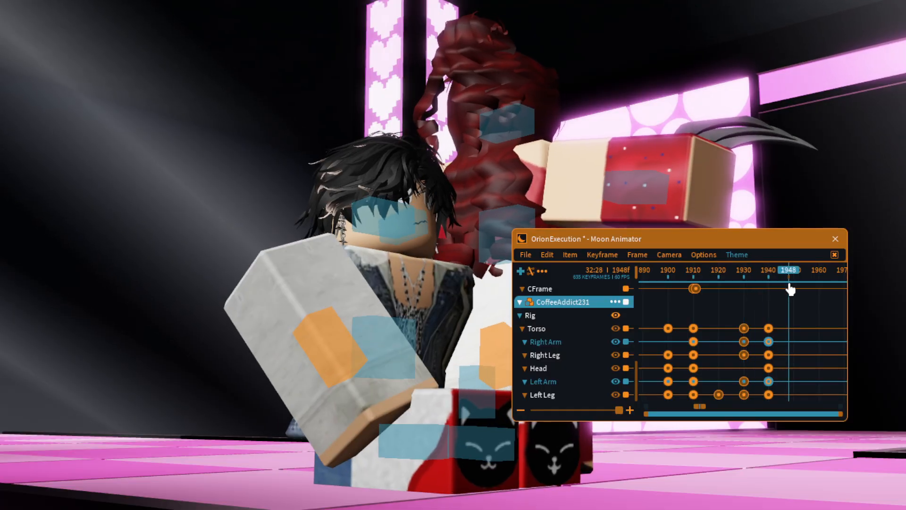
key("space")
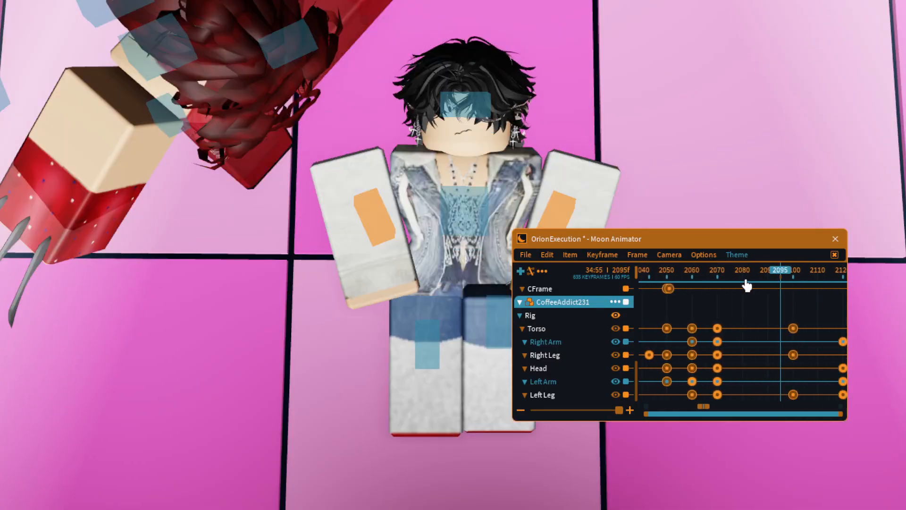
Step: Shorten the hold after frame 2060 by placing the dark-haired rig's closing keyframes at frame 2061 instead of 2070
left_click_drag(792, 276, 761, 265)
left_click_drag(744, 335, 727, 402)
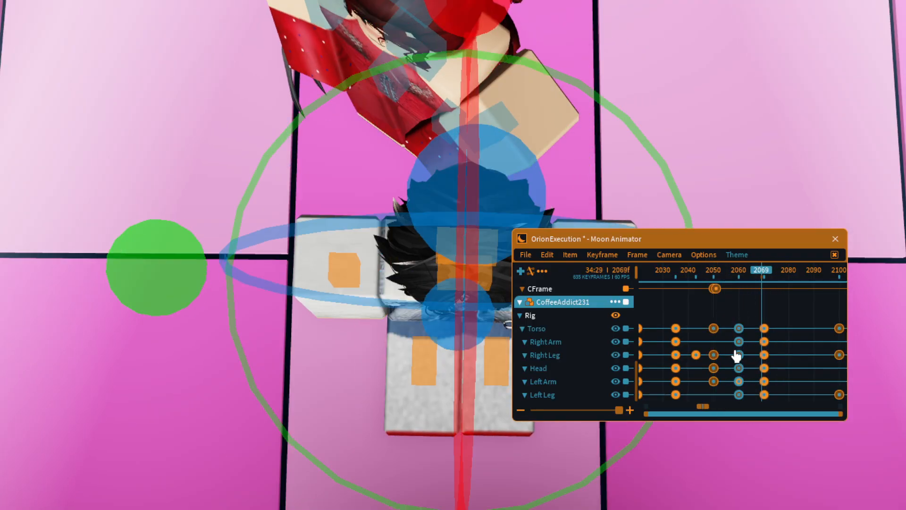
mouse_move(739, 278)
left_mouse_down()
mouse_move(697, 279)
mouse_move(736, 277)
left_mouse_up()
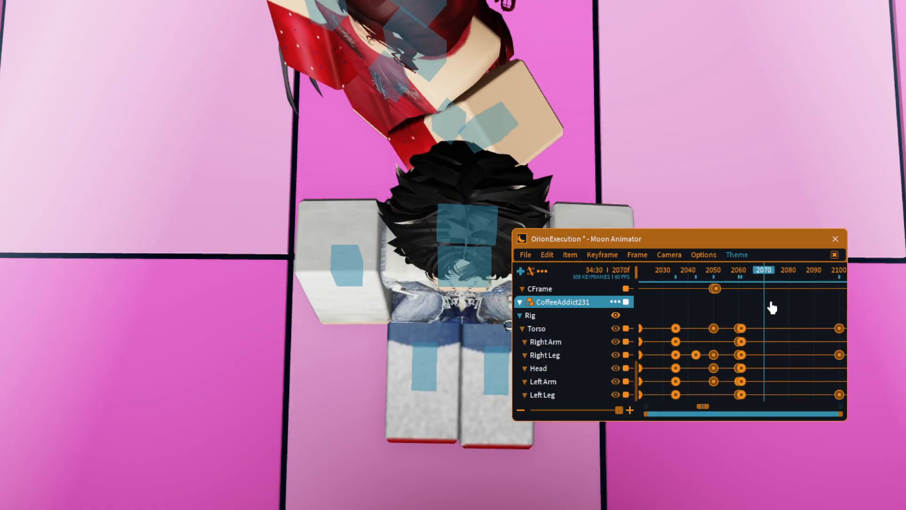
Step: Play back the retimed fall and move the dark-haired character's torso keyframe at frame 2100 to frame 2090
left_click(728, 276)
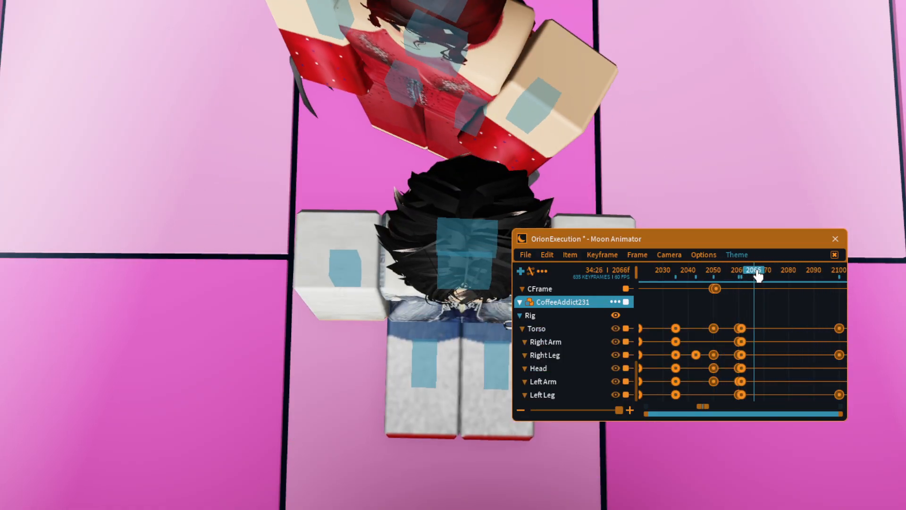
left_click_drag(757, 273, 713, 278)
key("space")
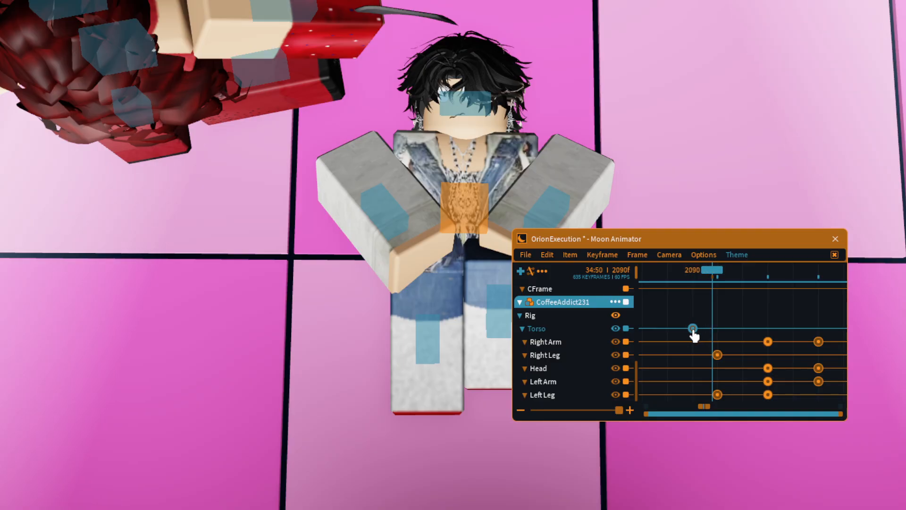
left_click_drag(695, 270, 782, 285)
key("space")
key("space")
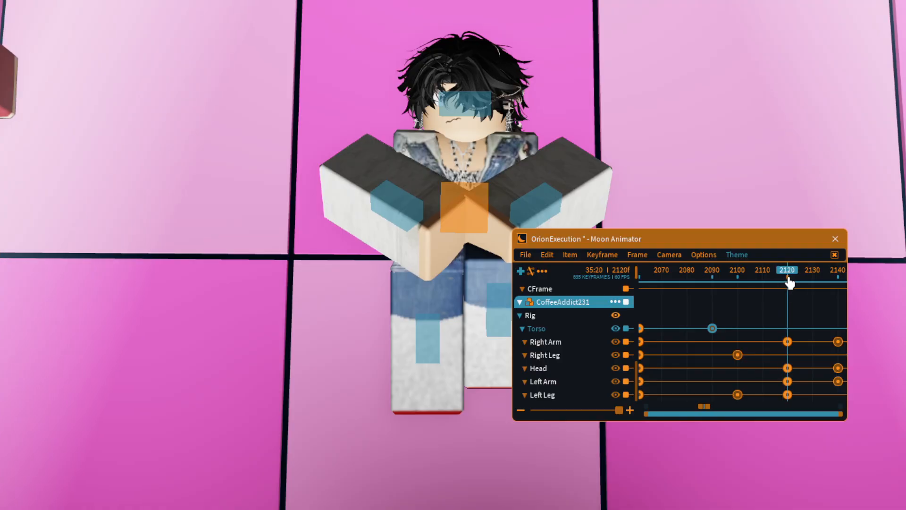
Step: Examine the dark-haired character's raised-arm pose at frame 2140 from the front and side
left_click_drag(790, 283, 839, 276)
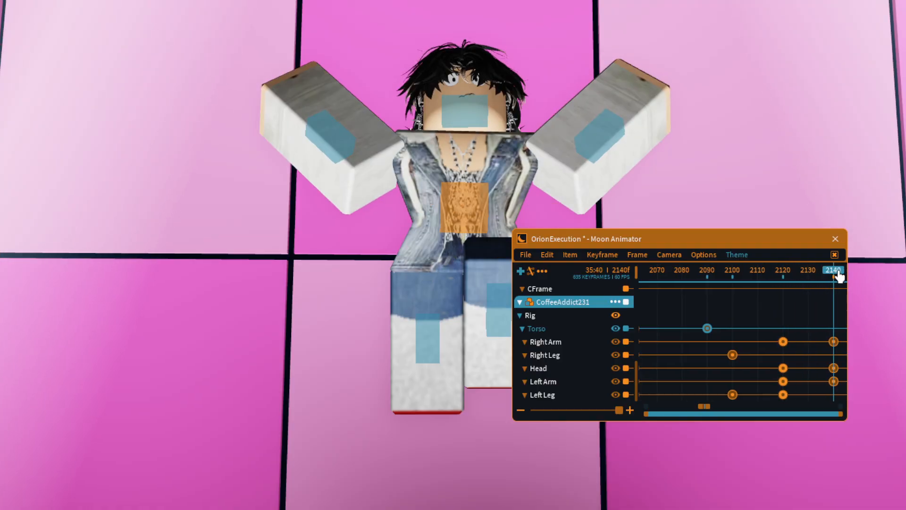
scroll(684, 114, "up", 2)
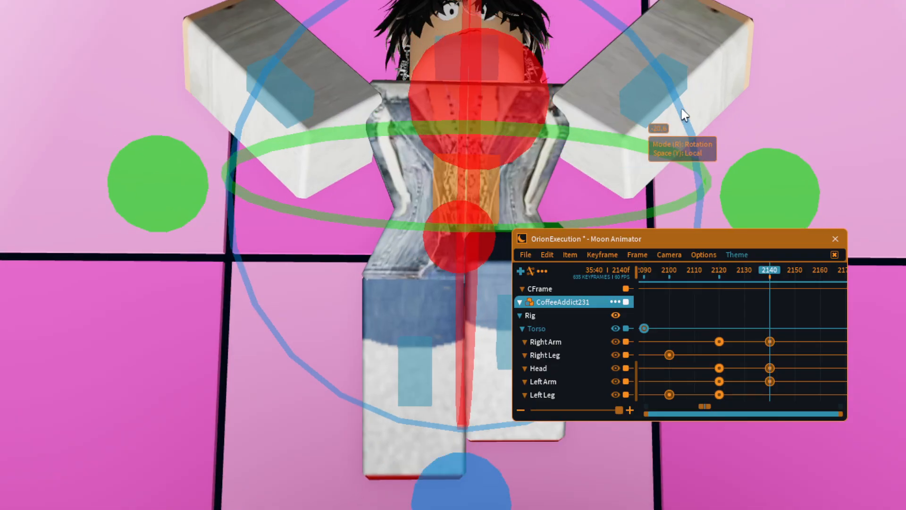
scroll(835, 131, "down", 2)
left_click(834, 154)
scroll(834, 153, "up", 2)
right_click_drag(613, 123, 602, 139)
left_click(400, 290)
right_click_drag(401, 290, 542, 103)
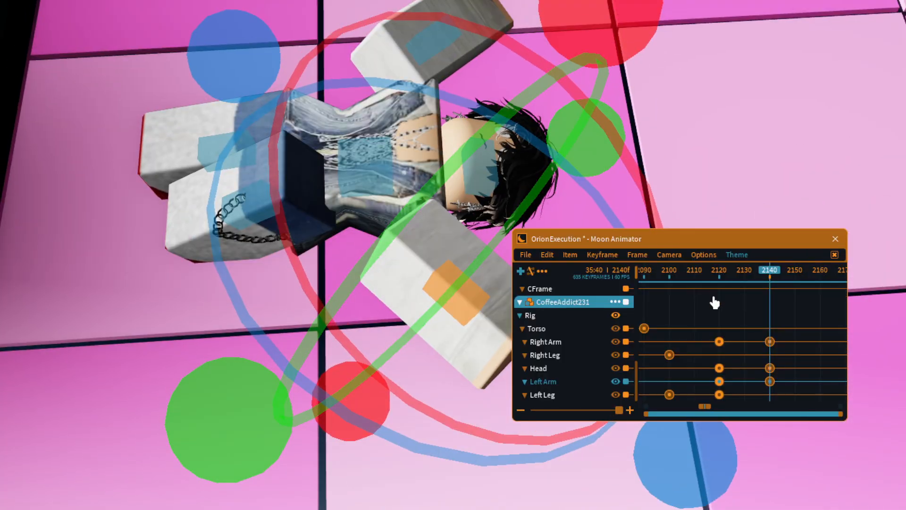
Step: Copy the dark-haired rig's right and left arm keyframes from frame 1640 and paste them at frame 2140
left_click_drag(758, 282, 684, 334)
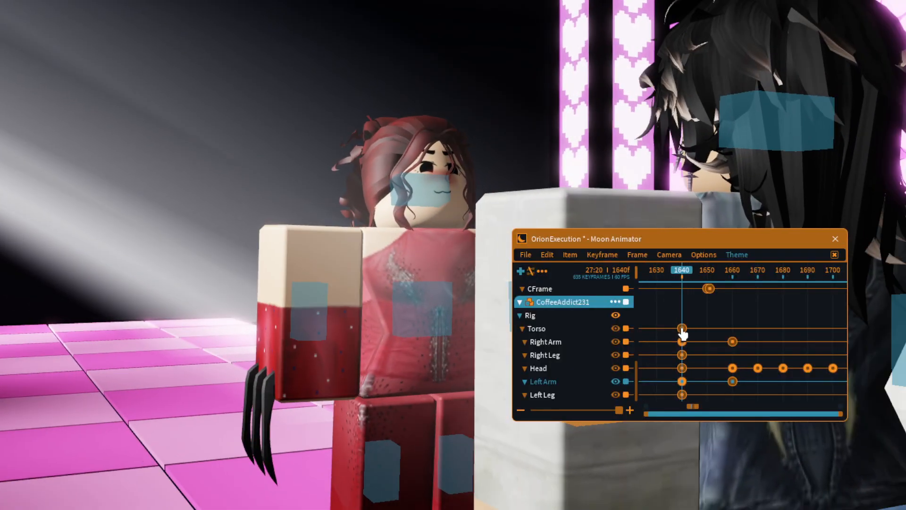
left_click(683, 369)
left_click(681, 342, "ctrl")
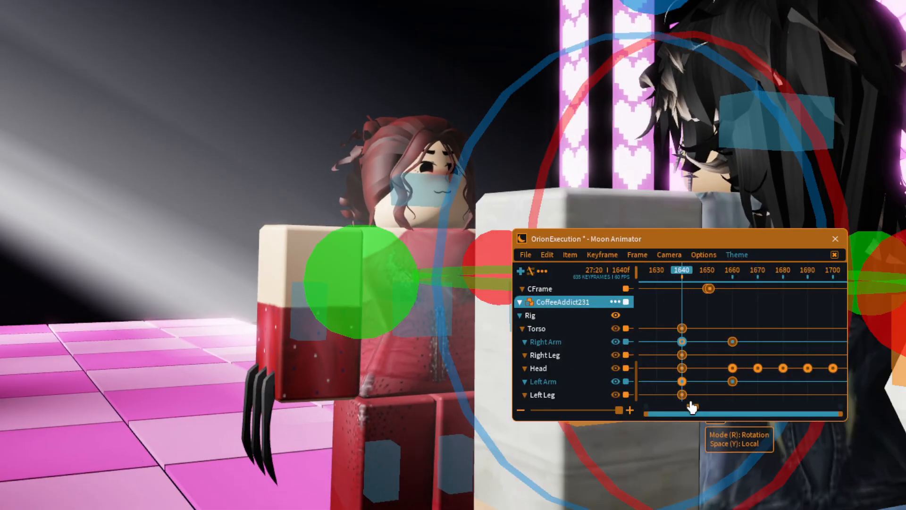
left_click(682, 382, "ctrl")
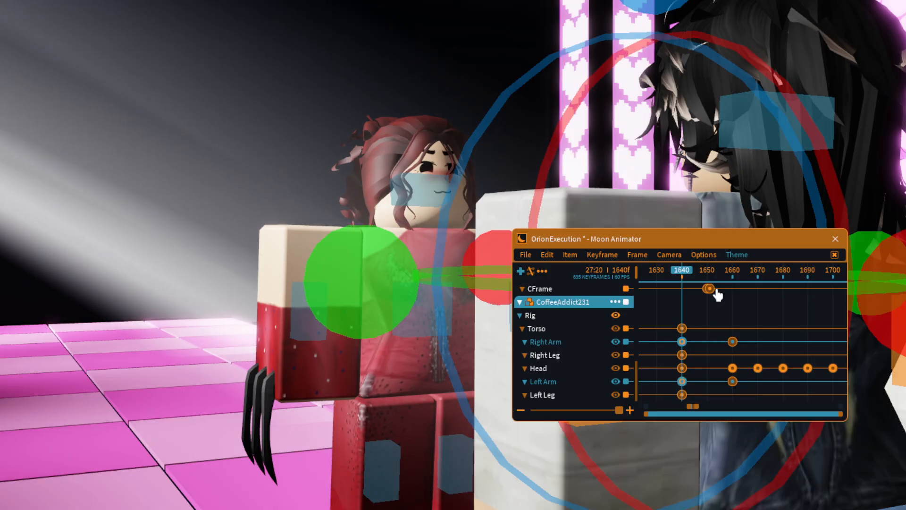
left_click_drag(717, 276, 731, 319)
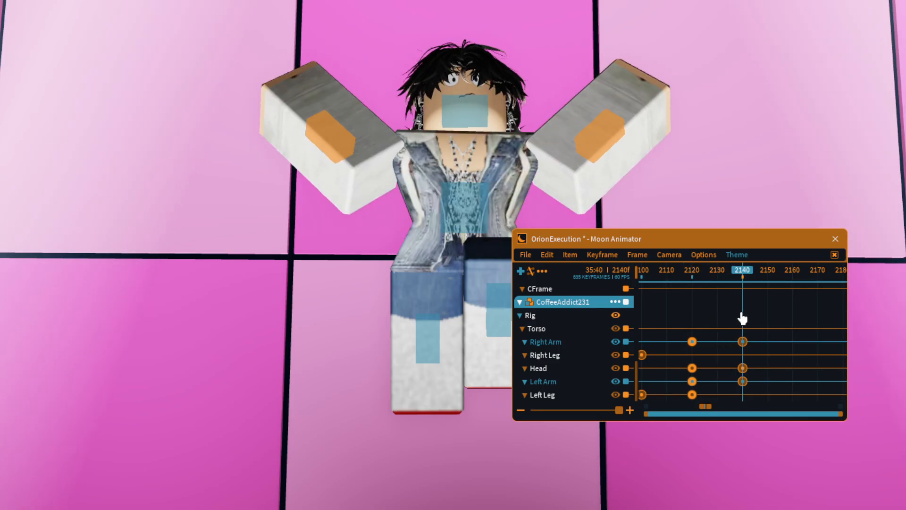
key("r")
left_click(567, 305)
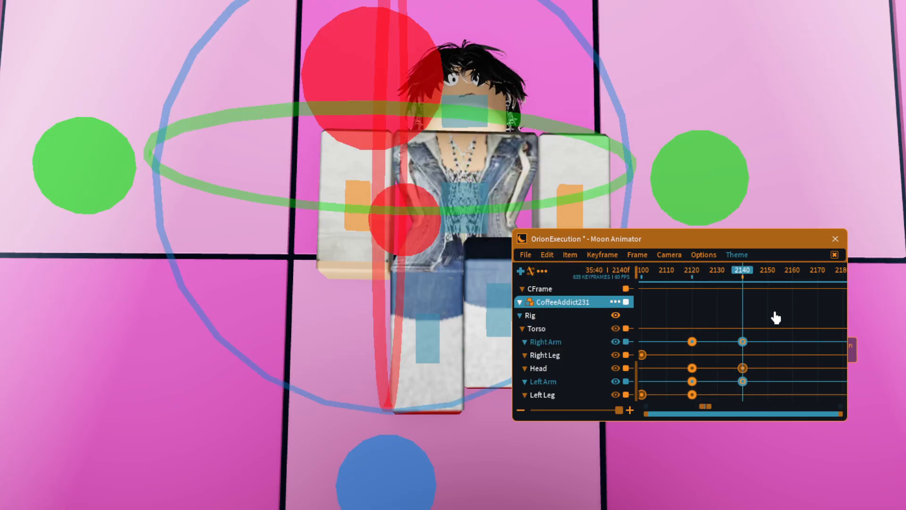
Step: Rotate the dark-haired character's right arm outward from the body by about 15.5 degrees at frame 2140
left_click(350, 195)
scroll(449, 86, "down", 3)
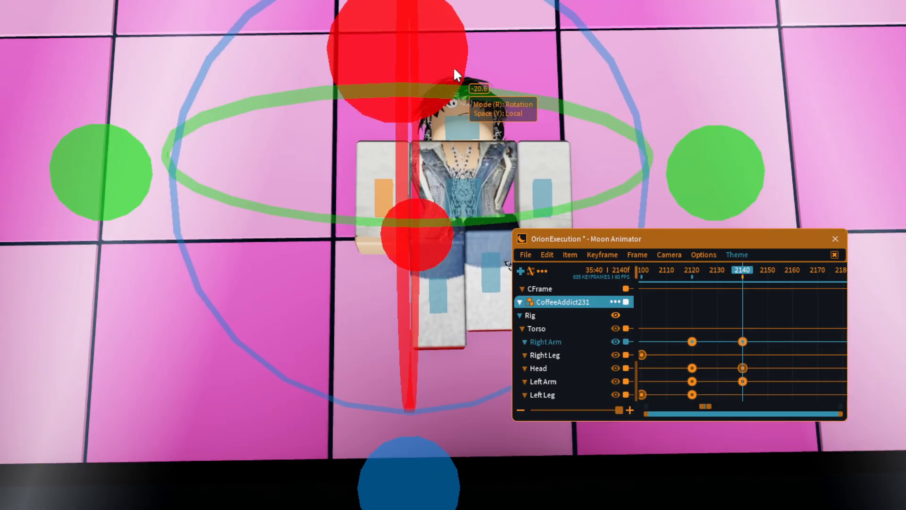
right_click_drag(453, 66, 453, 66)
left_click_drag(393, 189, 480, 195)
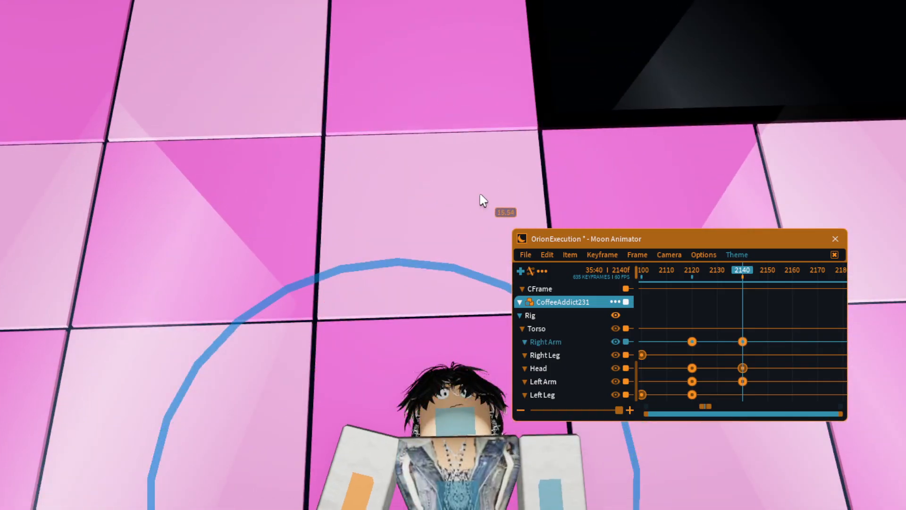
key("r")
scroll(481, 199, "up", 4)
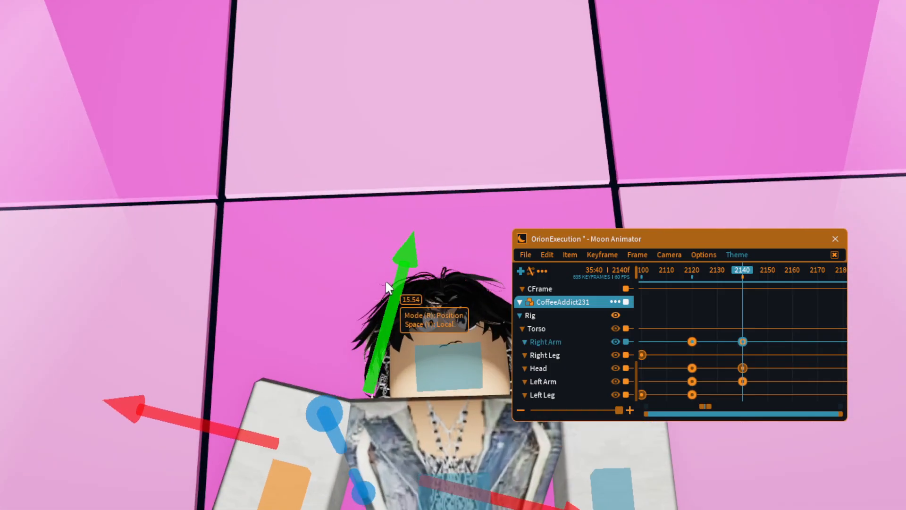
scroll(449, 386, "down", 3)
key("r")
scroll(423, 363, "up", 5)
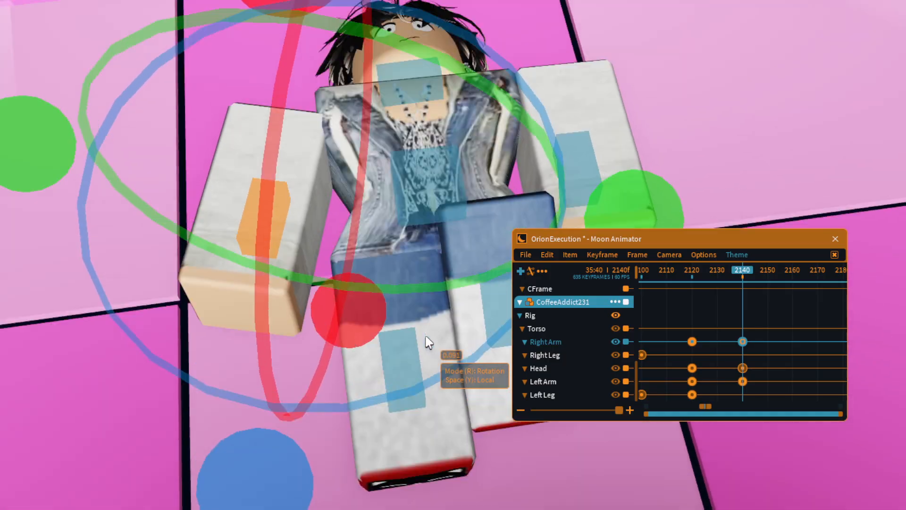
Step: Refine the tilt of the dark-haired character's right arm at frame 2140 with further rotation
right_click_drag(429, 341, 463, 273)
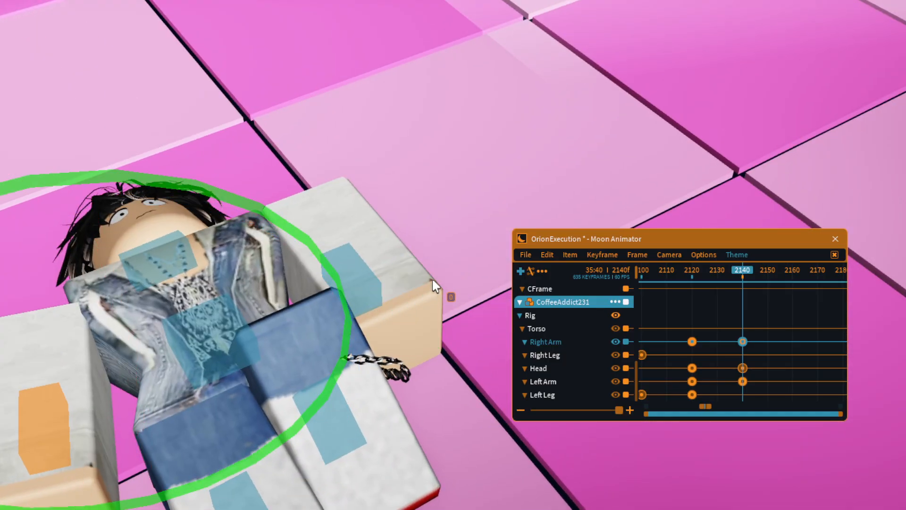
key("r")
right_click_drag(462, 352, 400, 299)
scroll(401, 298, "down", 3)
key("r")
scroll(401, 296, "up", 3)
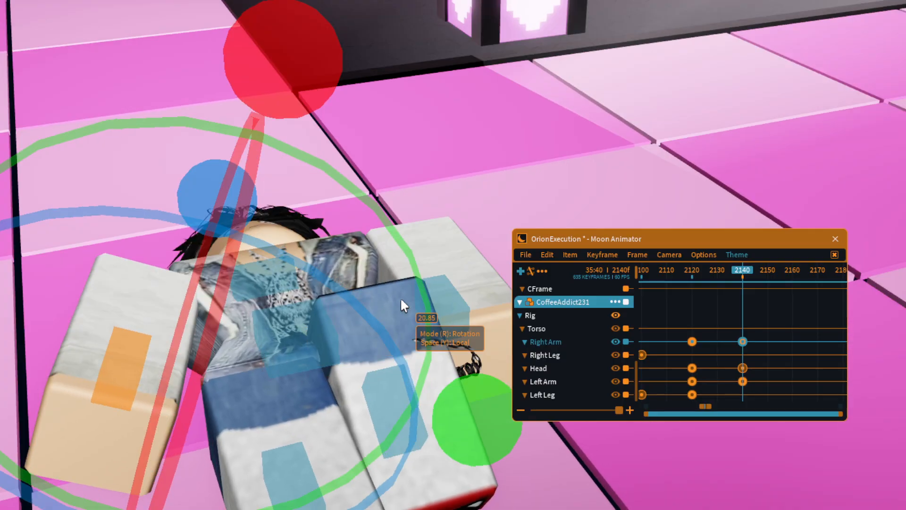
left_click_drag(403, 433, 348, 310)
right_click_drag(368, 309, 401, 308)
scroll(401, 308, "down", 3)
scroll(416, 311, "up", 4)
Step: Rotate the left arm outward at frame 2140 to mirror the right arm's pose
left_click(452, 326)
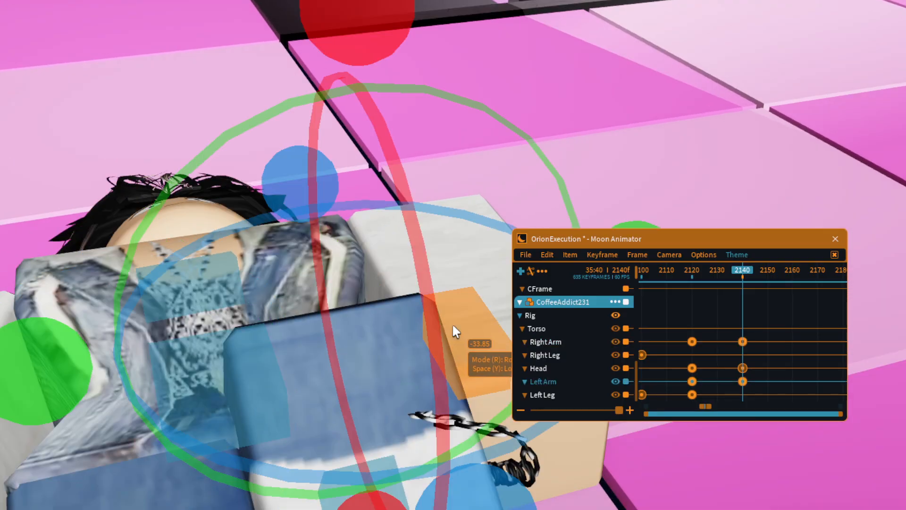
scroll(450, 329, "down", 4)
right_click_drag(452, 326, 413, 134)
scroll(413, 134, "up", 3)
key("r")
scroll(413, 134, "down", 2)
left_click_drag(499, 67, 497, 65)
key("e")
left_click(702, 114)
key("q")
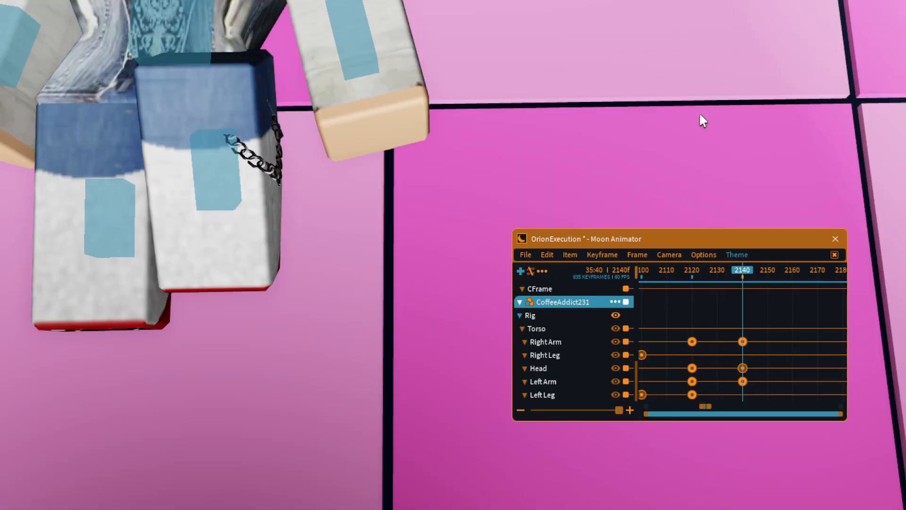
Step: Select the left arm again and fine-tune its rotation at frame 2140 to match the right arm
right_click_drag(700, 113, 426, 127)
left_click(427, 131)
key("r")
key("q")
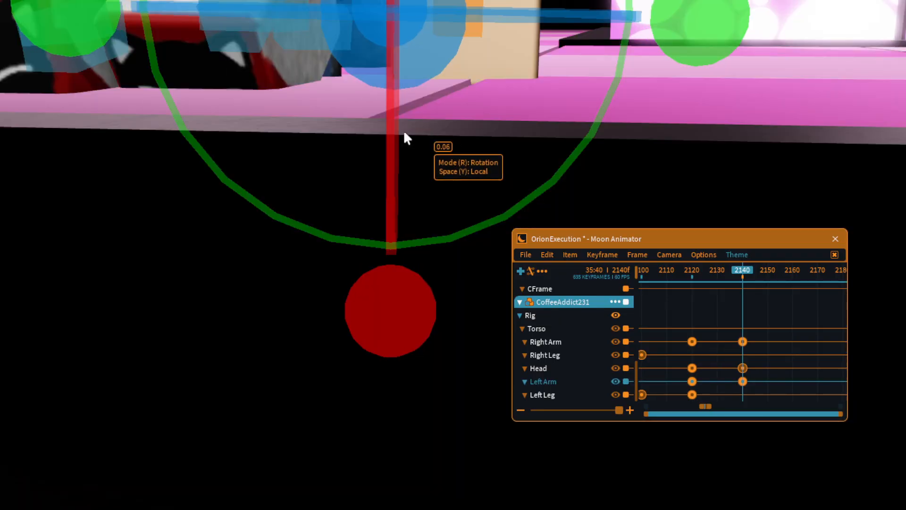
key("e")
right_click_drag(237, 185, 43, 324)
key("q")
left_click_drag(43, 326, 88, 280)
Step: Inspect the symmetry of both lowered arms at frame 2140 from several angles
key("a")
left_click(781, 86)
key("w")
right_click_drag(780, 85, 780, 85)
key("s")
key("e")
key("s")
key("q")
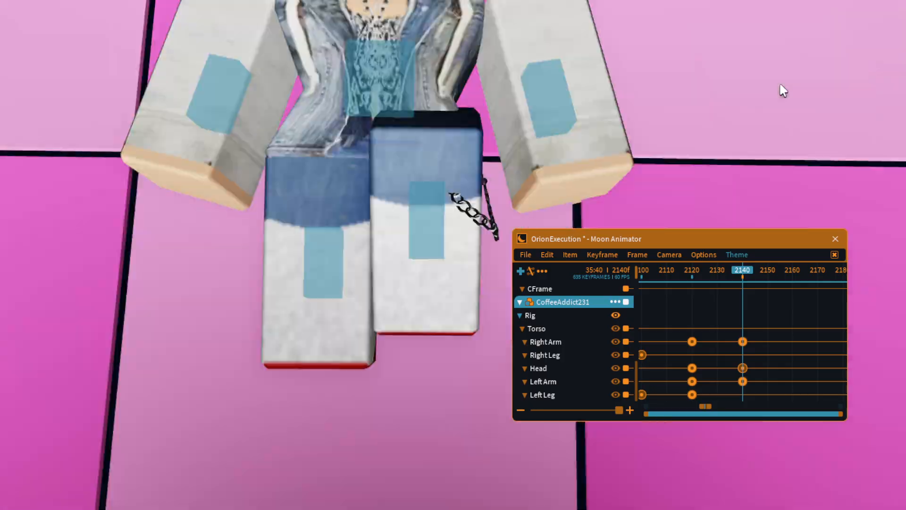
key("e")
key("d")
key("a")
key("w")
Step: Play back the arm-lowering movement leading to frame 2140 with the animation editor hidden
mouse_move(740, 269)
left_mouse_down()
mouse_move(658, 270)
mouse_move(742, 269)
mouse_move(738, 285)
mouse_move(747, 283)
left_mouse_up()
key("space")
key("space")
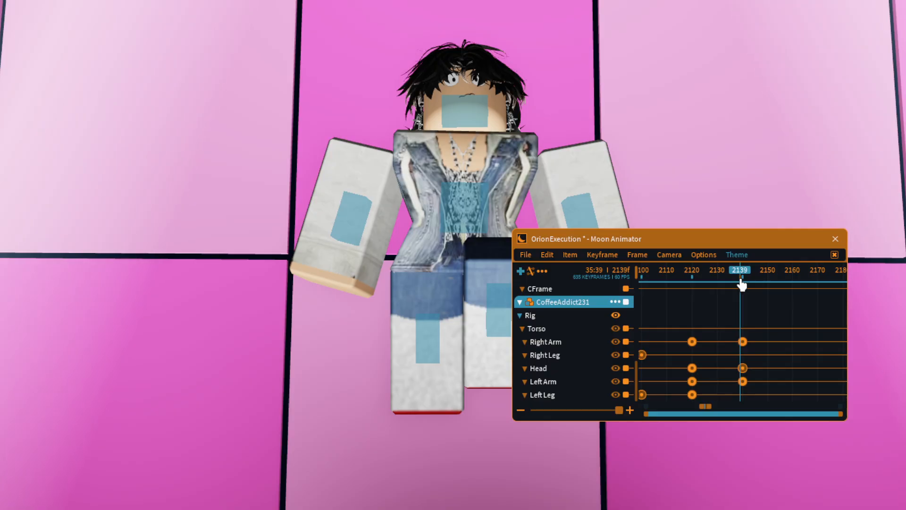
left_click_drag(742, 285, 643, 264)
key("space")
key("h")
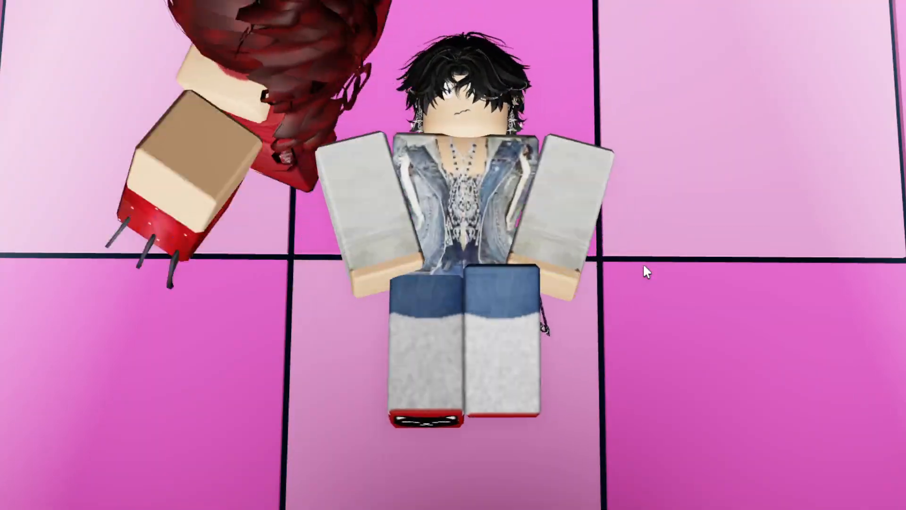
Step: Try to move the dark-haired rig's keyframes at frame 2020 to about frame 2038, and undo the move
key("h")
left_click_drag(663, 278, 709, 275)
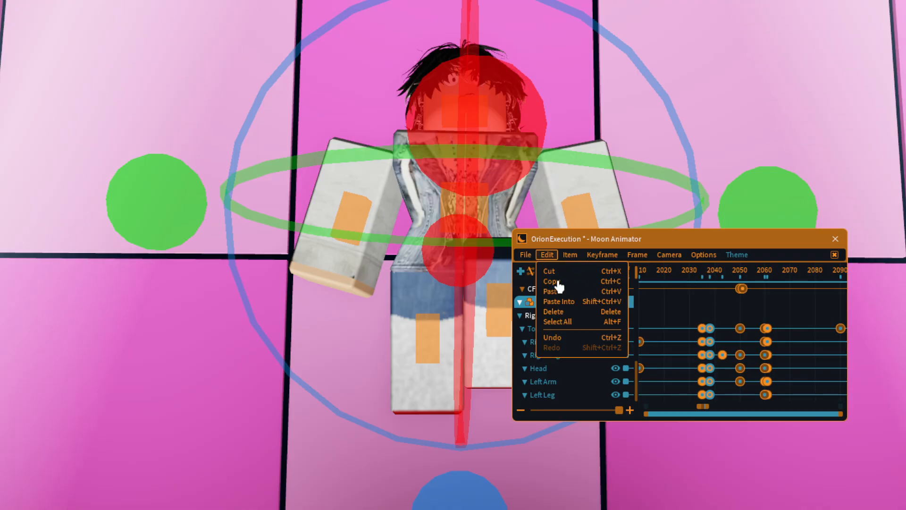
left_click(574, 339)
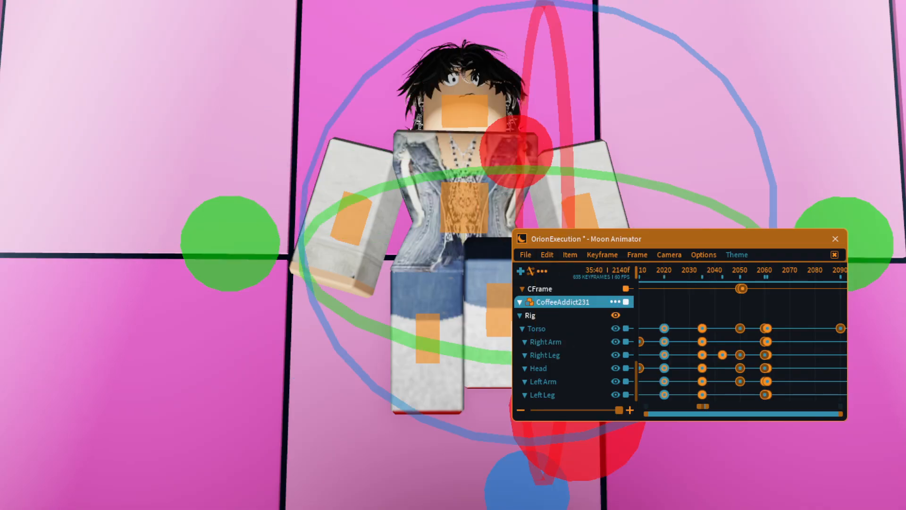
Step: Play back the kneeling and falling section with the editor hidden and return to the end of the fall
left_click_drag(662, 272, 694, 270)
key("h")
key("space")
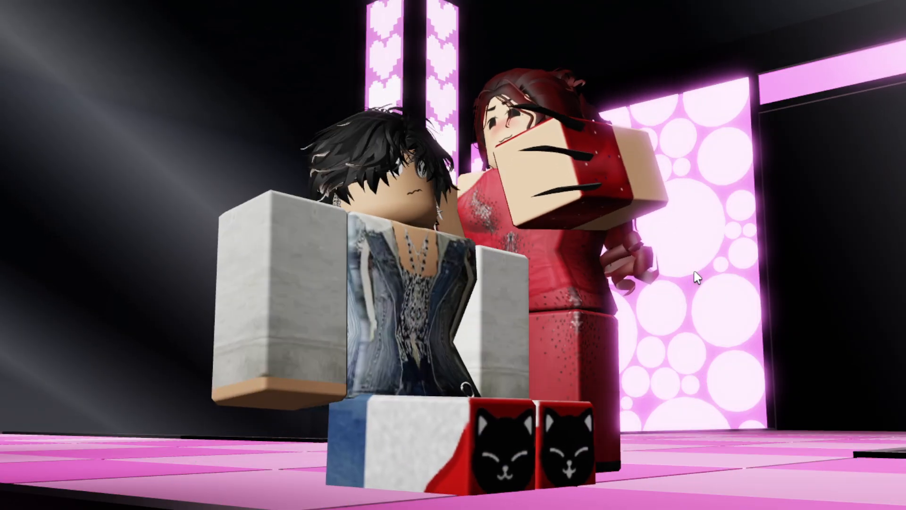
key("space")
key("h")
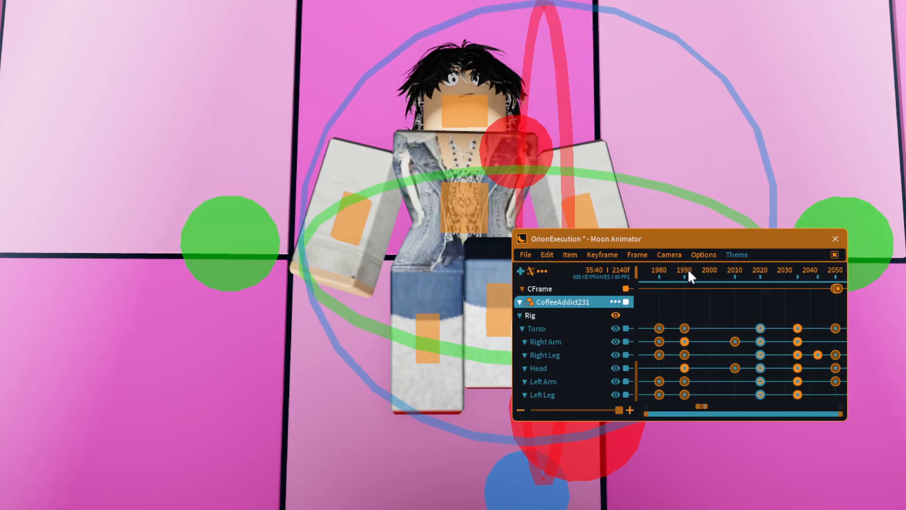
left_click_drag(688, 270, 887, 297)
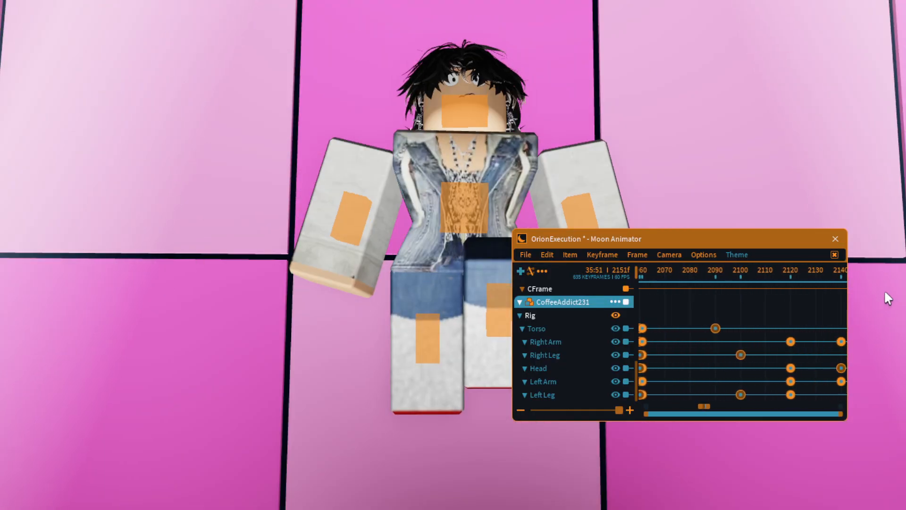
Step: Add a camera CFrame keyframe at frame 2180
left_click_drag(703, 316, 824, 276)
scroll(593, 345, "up", 1)
left_click(584, 331)
key("plus")
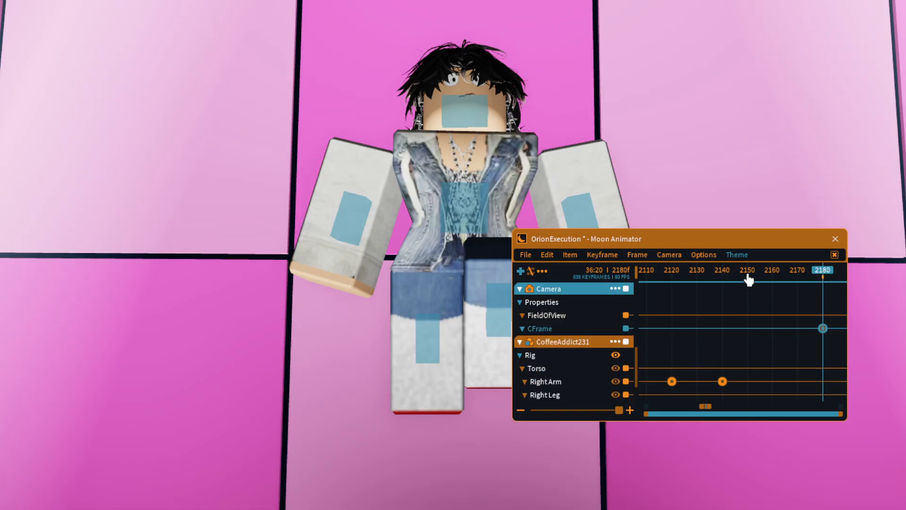
Step: Play back from frame 2130 and shift the arm, head and left leg keyframes at frames 2120 and 2140 to 2150 and 2170
key("space")
left_click_drag(746, 274, 695, 277)
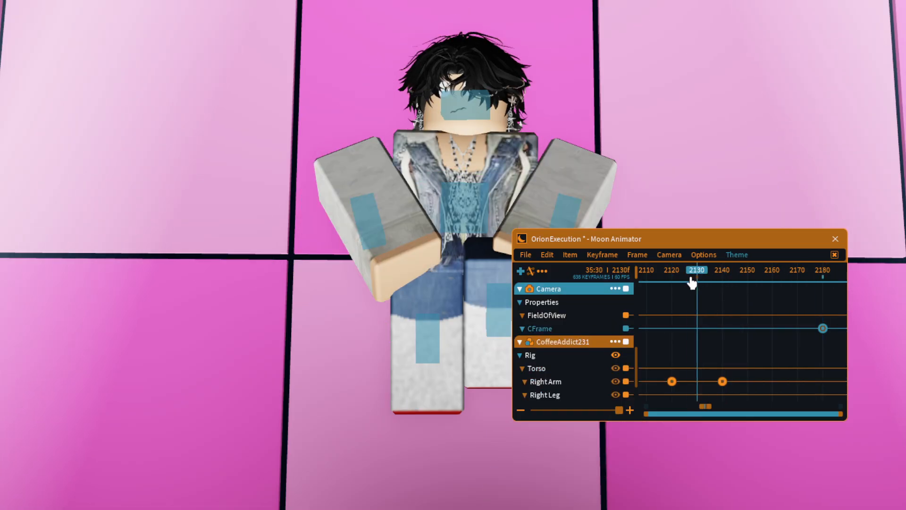
key("space")
key("space")
scroll(568, 380, "down", 1)
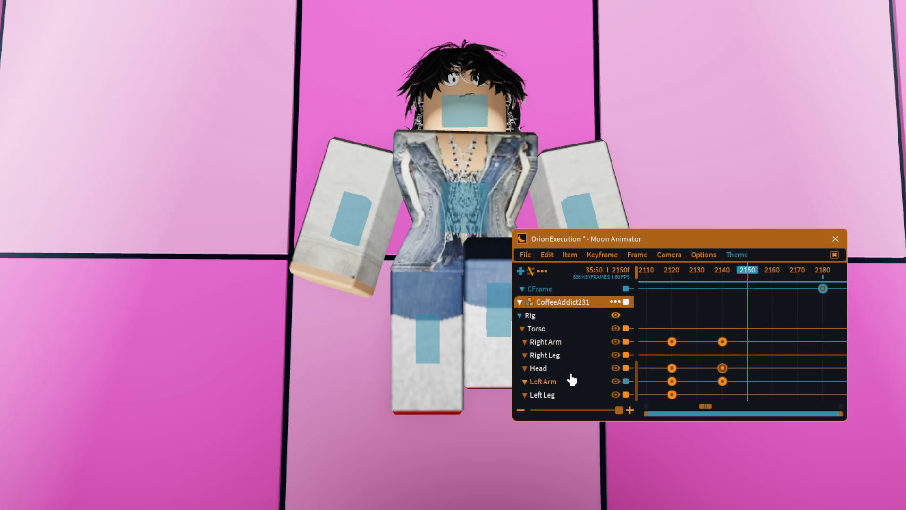
left_click_drag(677, 343, 750, 344)
double_click(748, 343)
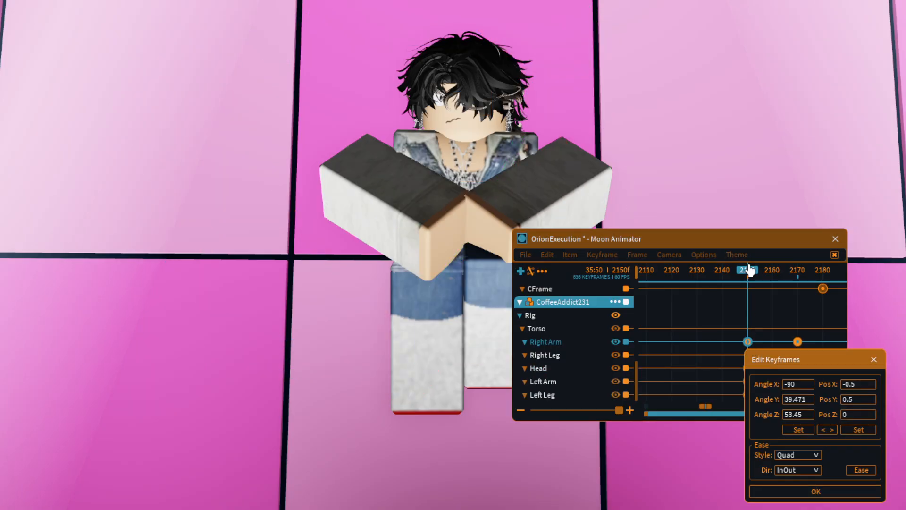
left_click(804, 489)
Step: Review the retimed fall from around frame 2040 and place the playhead at frame 2180
left_click_drag(748, 273, 715, 277)
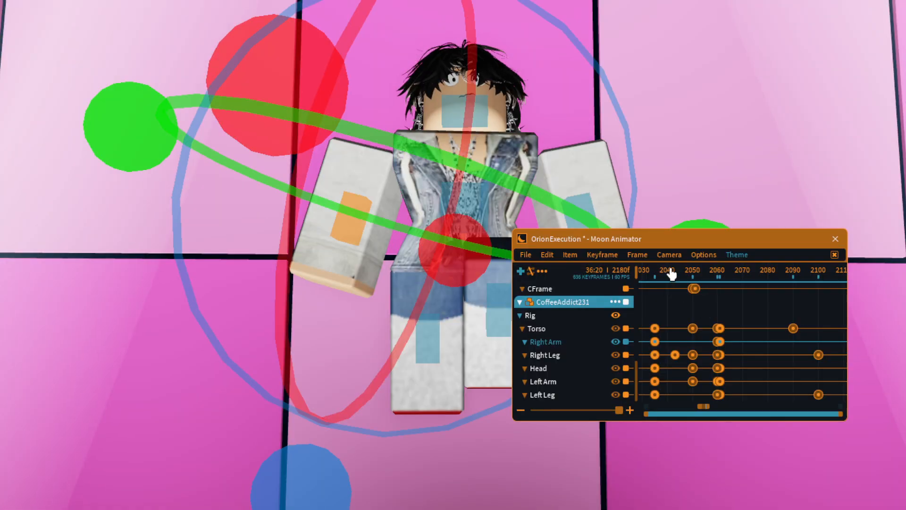
left_click_drag(671, 274, 853, 285)
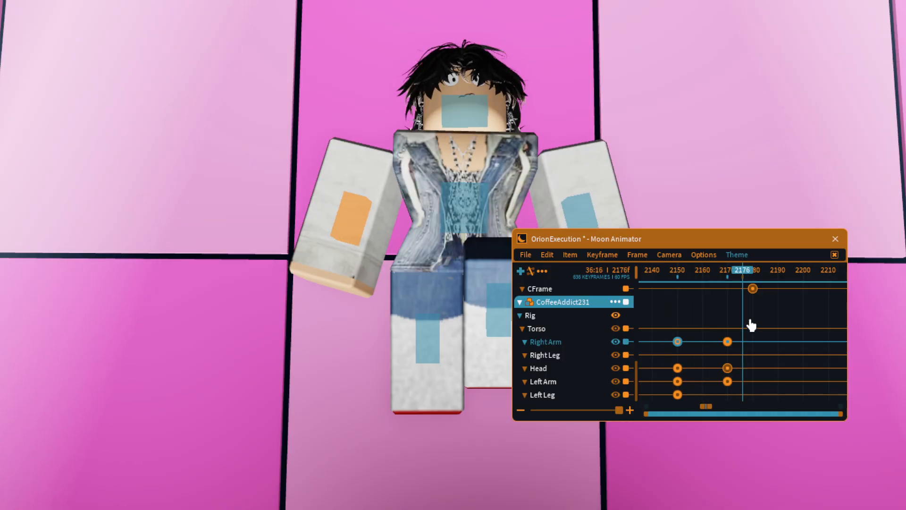
left_click(733, 276)
left_click_drag(716, 278, 754, 271)
left_click(755, 273)
Step: Explore camera angles around both characters at frames 2180 and 2181, and review the movement again up to frame 2150
right_click_drag(843, 198, 821, 185)
key("a")
key("d")
key("s")
key("w")
key("a")
key("a")
key("w")
key("d")
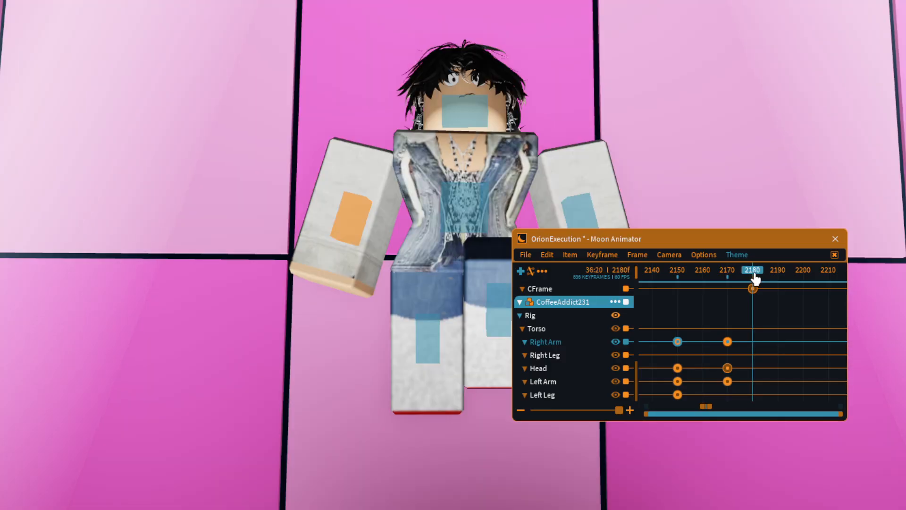
left_click(755, 278)
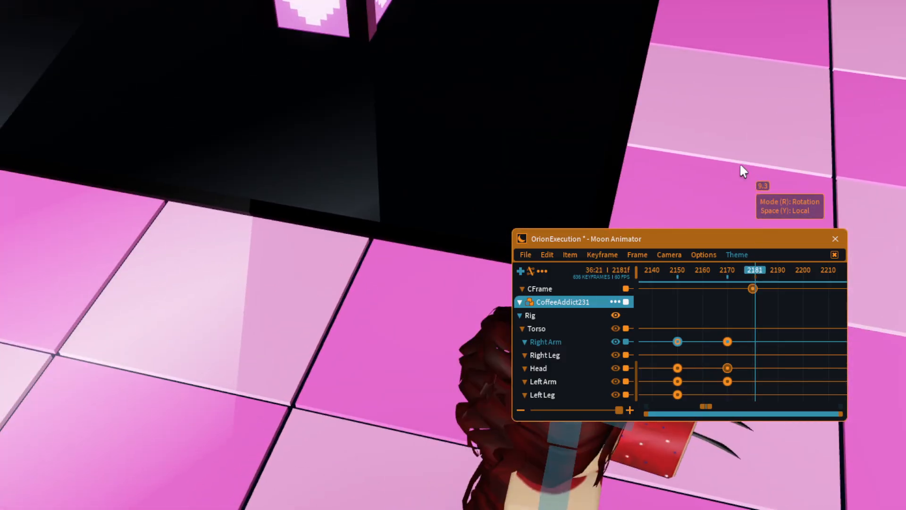
right_click_drag(740, 163, 741, 170)
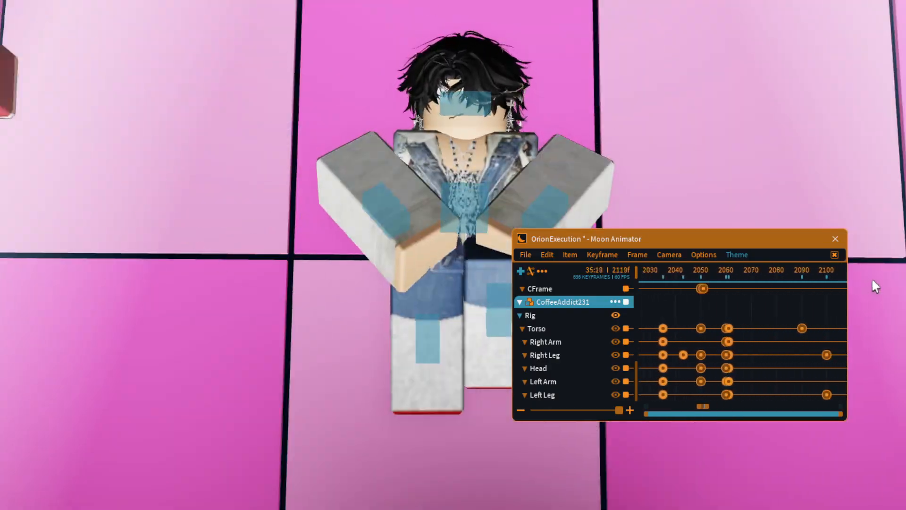
left_click_drag(779, 294, 759, 361)
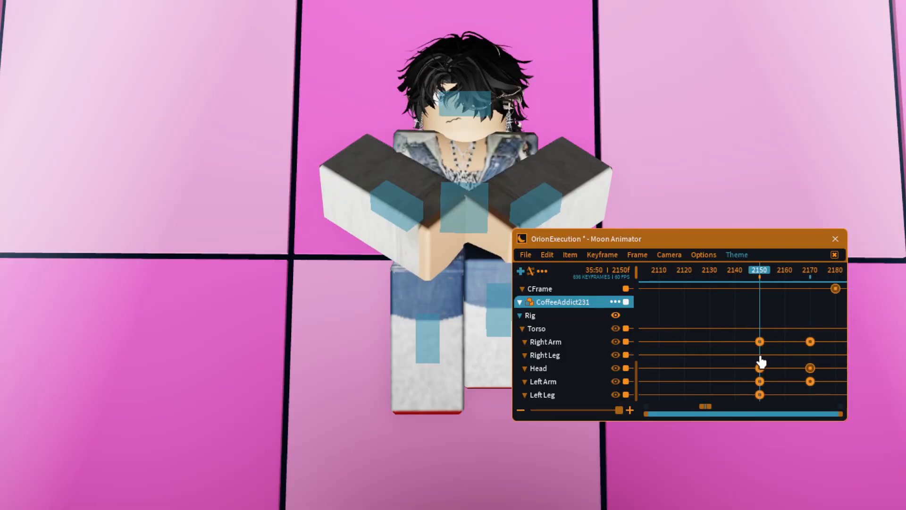
Step: Copy the dark-haired character's arm, head and left leg keyframes at frame 2150 and paste them into frame 2120
left_click_drag(788, 440, 788, 439)
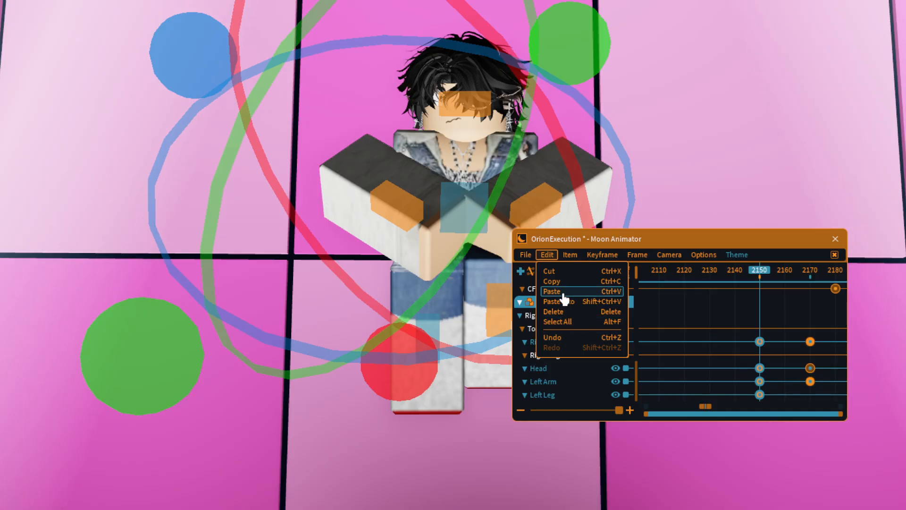
left_click_drag(763, 283, 649, 279)
left_click(568, 300)
key("space")
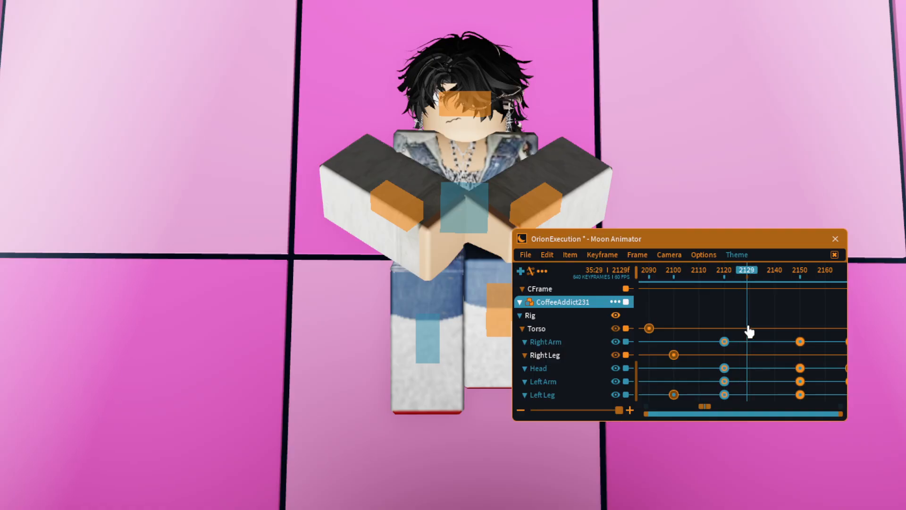
Step: Rotate both of the dark-haired character's arms together at frame 2130 so the hands swing up toward the chin
left_click(751, 189)
key("a")
key("d")
key("w")
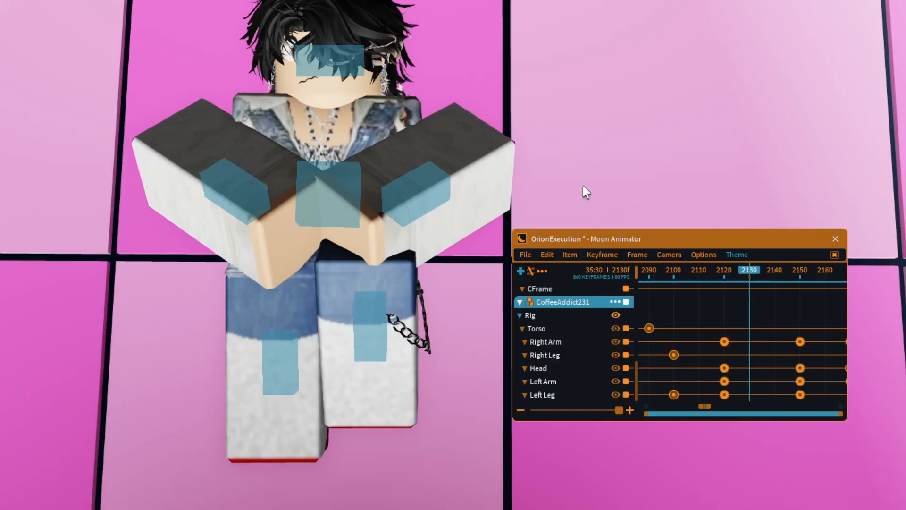
left_click(399, 187)
right_click_drag(398, 158, 398, 157)
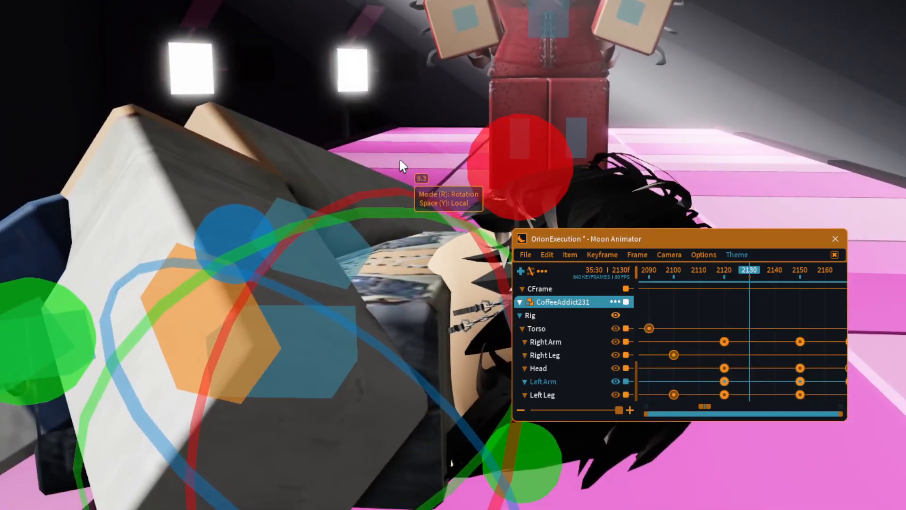
left_click(335, 242, "ctrl")
scroll(400, 202, "down", 3)
left_click_drag(566, 103, 842, 138)
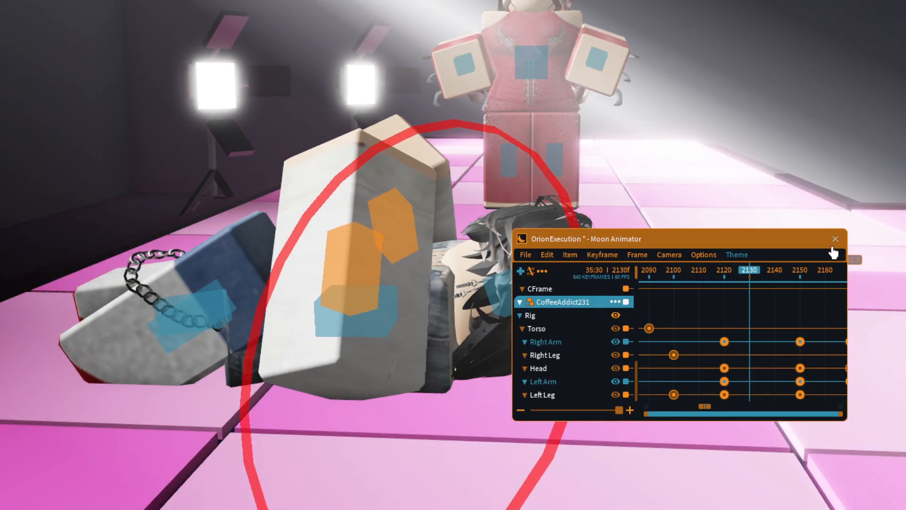
left_click(843, 138)
Step: Rotate the dark-haired character's left arm at frame 2130 by about 33.6 degrees over the chest
right_click_drag(843, 138, 843, 141)
right_click_drag(430, 263, 431, 263)
left_click(472, 275)
right_click_drag(482, 221, 482, 221)
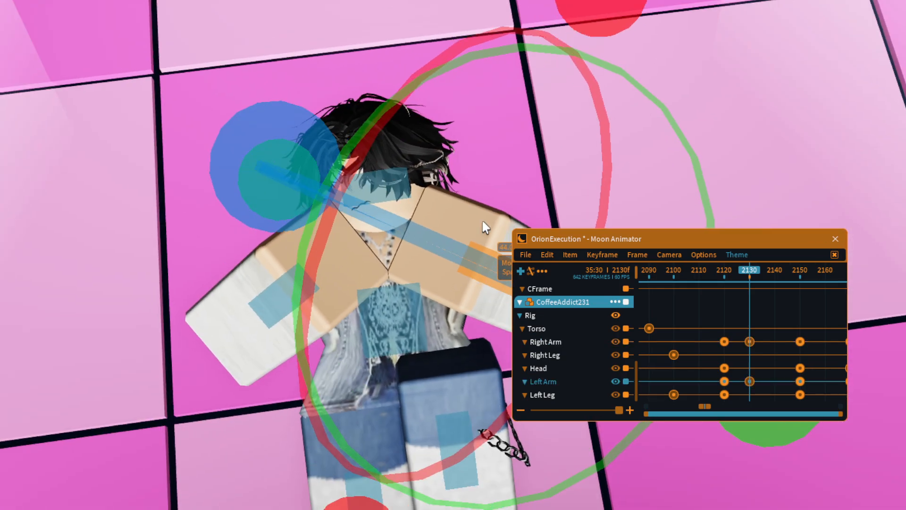
key("d")
left_click_drag(487, 378, 365, 489)
key("a")
key("d")
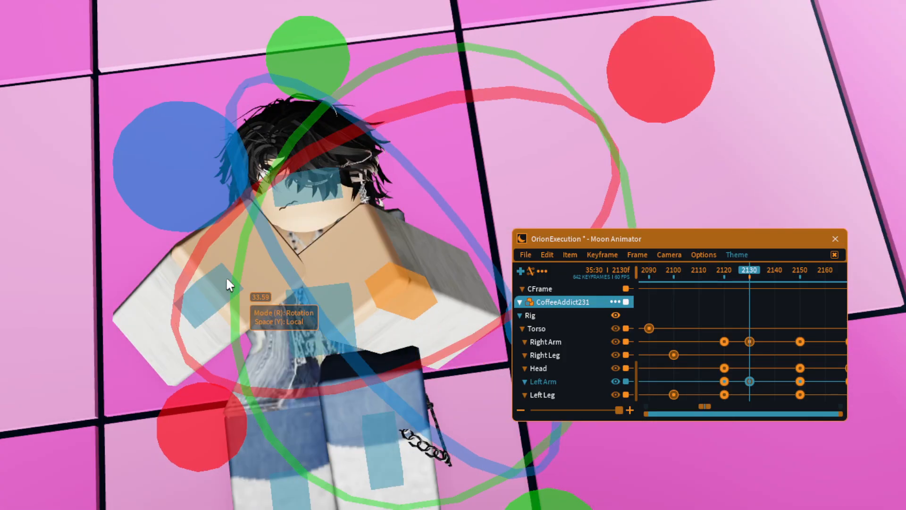
Step: Rotate the right arm at frame 2130 by about -34.8 degrees to mirror the left arm
left_click(223, 283)
right_click_drag(273, 346, 255, 346)
left_click_drag(16, 355, 98, 435)
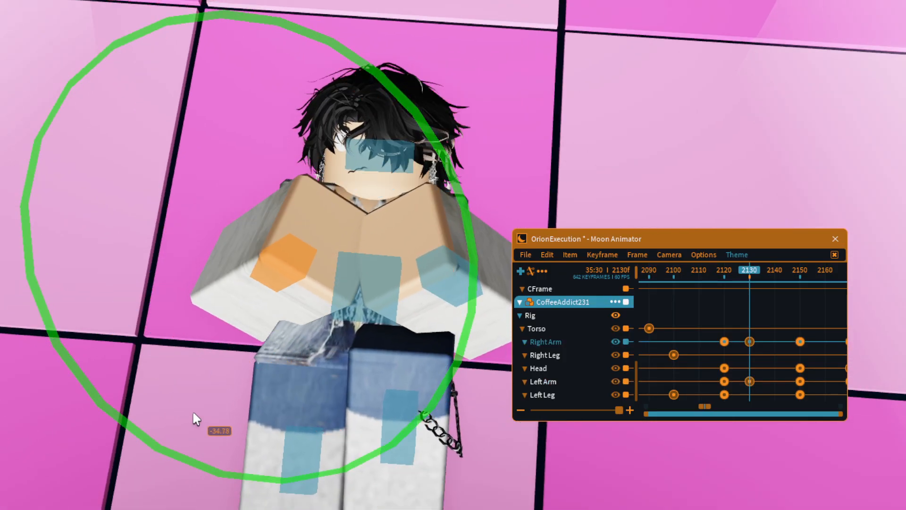
left_click_drag(193, 412, 193, 413)
Step: Play back the new arm pose and shift both arms' keyframes at frame 2130 to frame 2135
left_click(653, 77)
key("d")
right_click_drag(653, 77, 655, 84)
key("w")
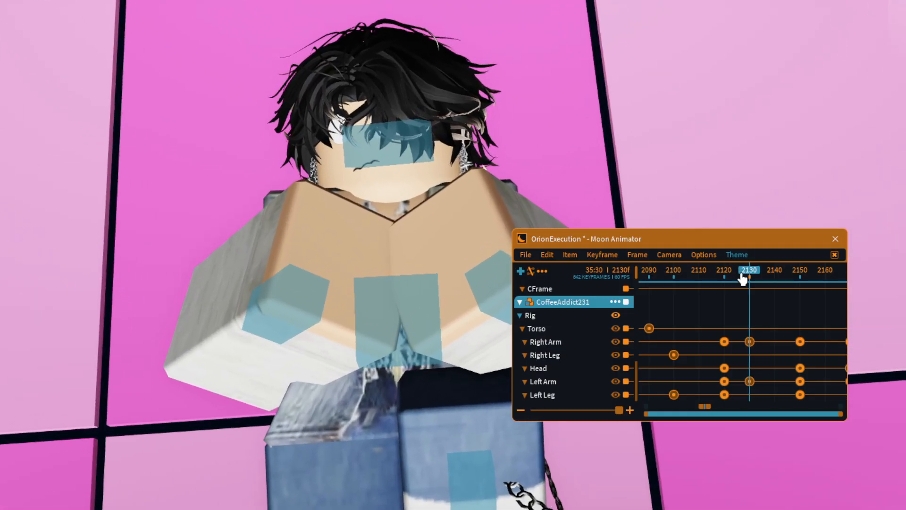
mouse_move(740, 274)
left_mouse_down()
mouse_move(705, 278)
mouse_move(742, 276)
left_mouse_up()
key("space")
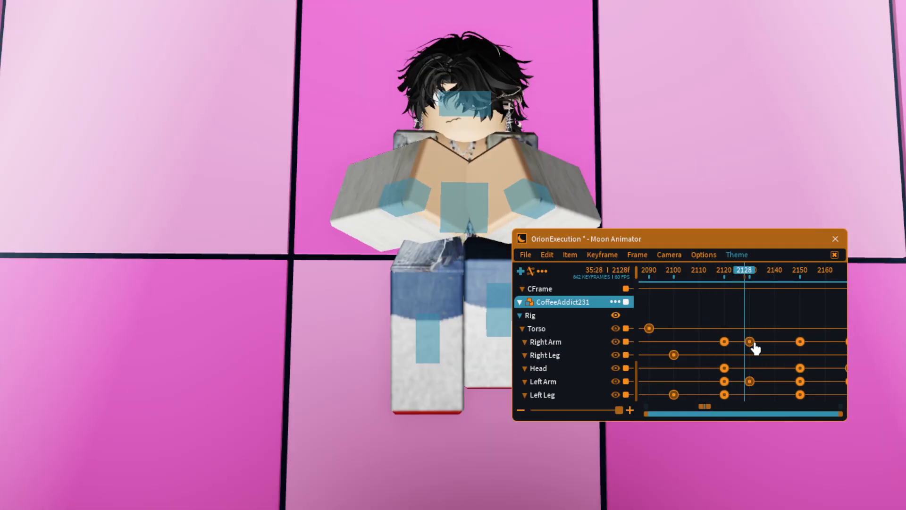
left_click_drag(774, 391, 773, 391)
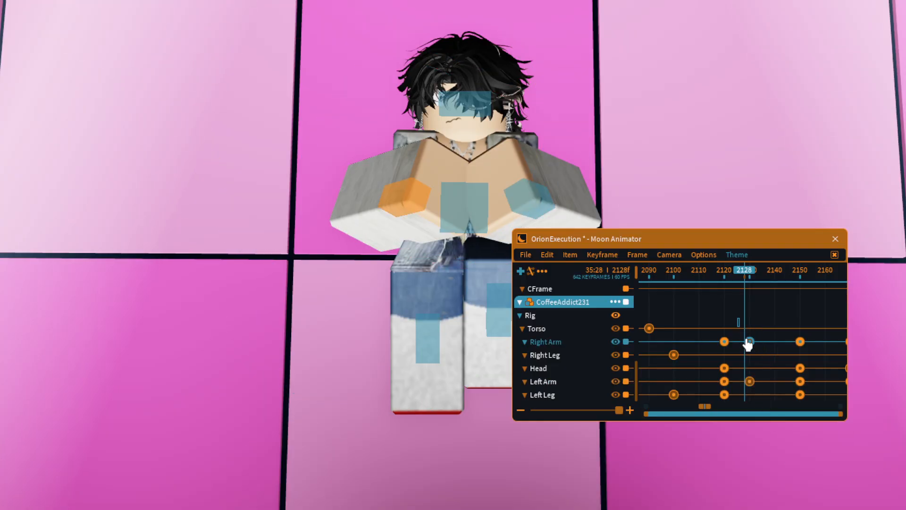
left_click_drag(749, 342, 763, 348)
left_click(768, 348)
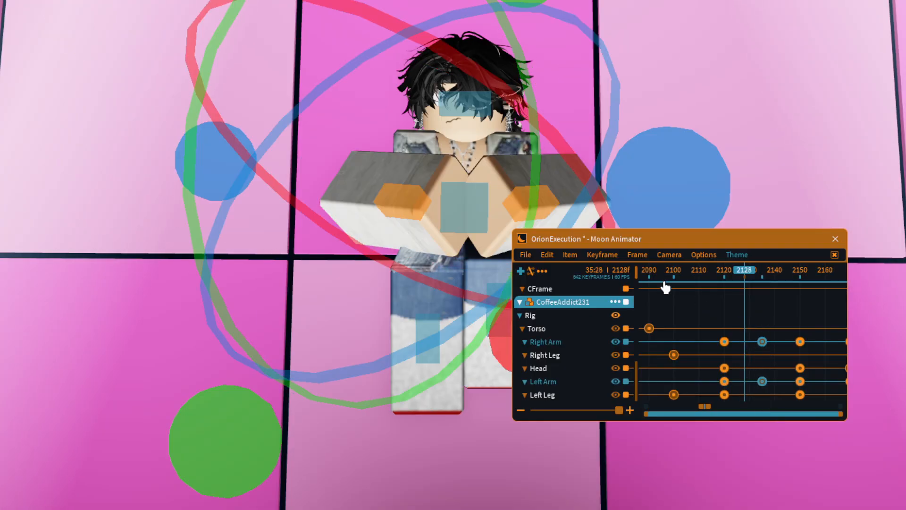
Step: Change the easing style of both arm keyframes at frame 2135 and undo the stray rig keyframes added at frame 2128
left_click(588, 257)
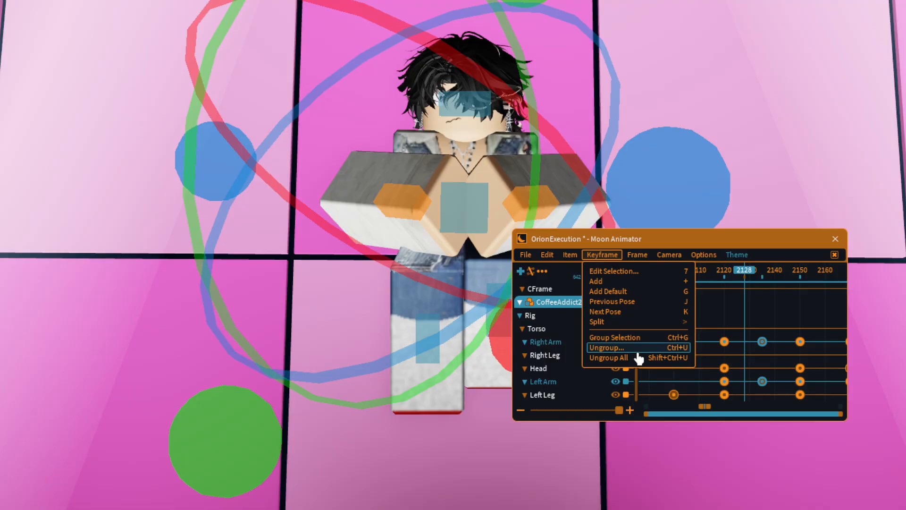
left_click(619, 272)
left_click(663, 382)
left_click(662, 383)
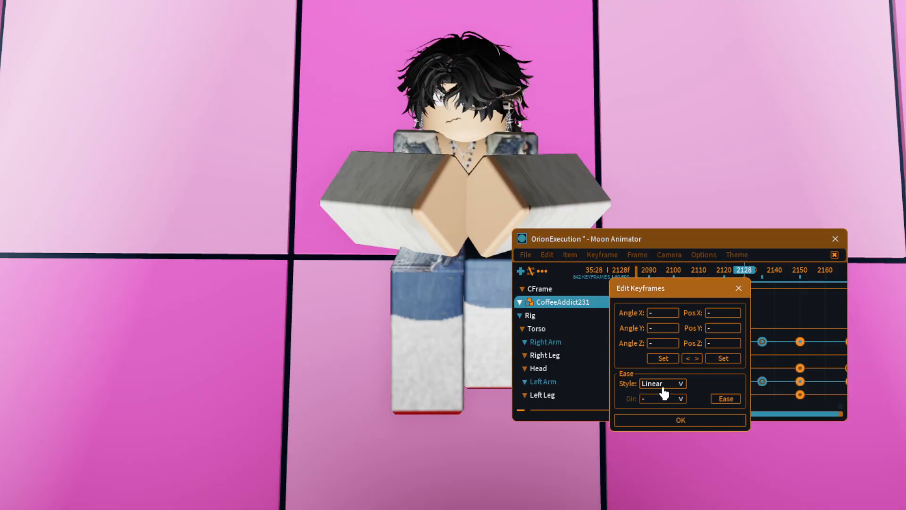
left_click(662, 384)
left_click(660, 438)
left_click(664, 420)
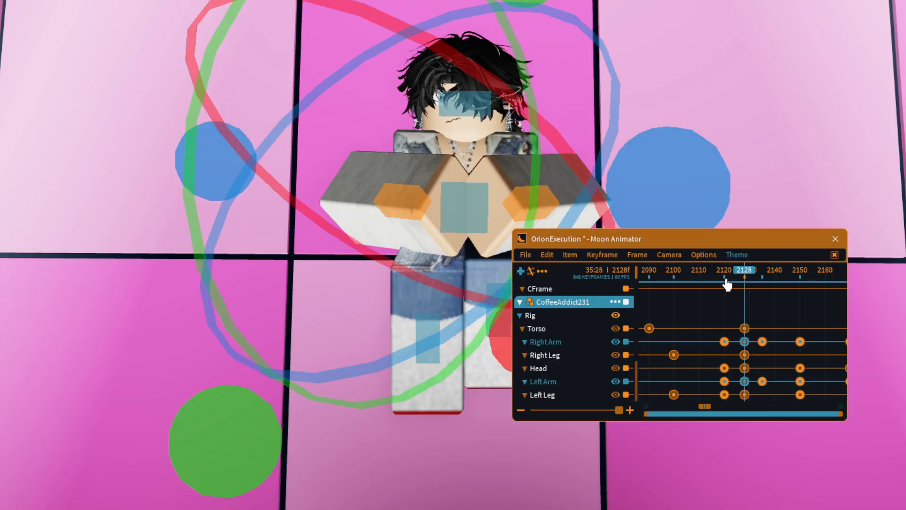
left_click(564, 257)
left_click(550, 340)
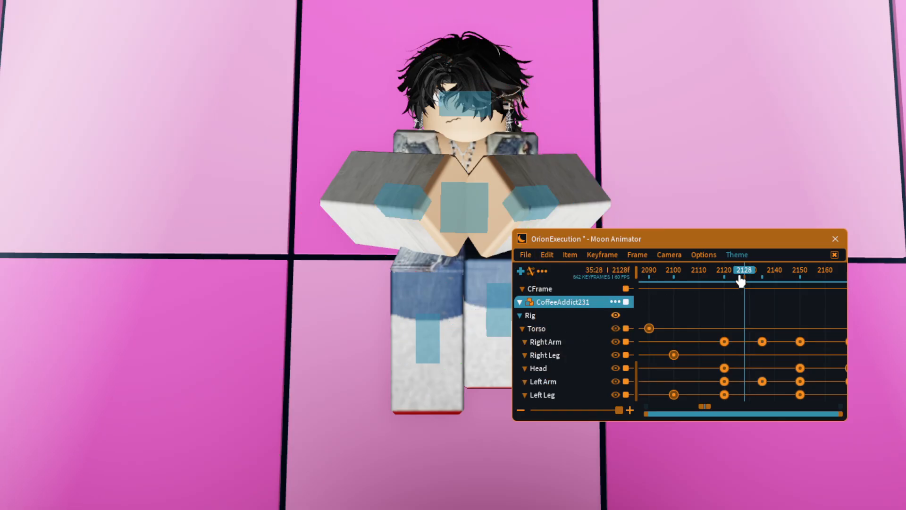
Step: Play back the fall, inspect the arms from another angle and shift both arm keyframes at frame 2135 to 2140
left_click_drag(741, 281, 686, 277)
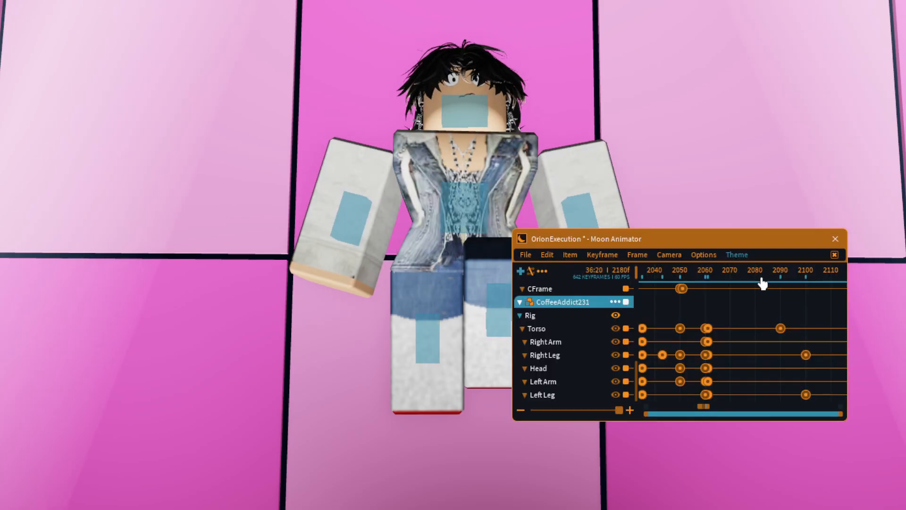
left_click_drag(763, 283, 703, 309)
key("w")
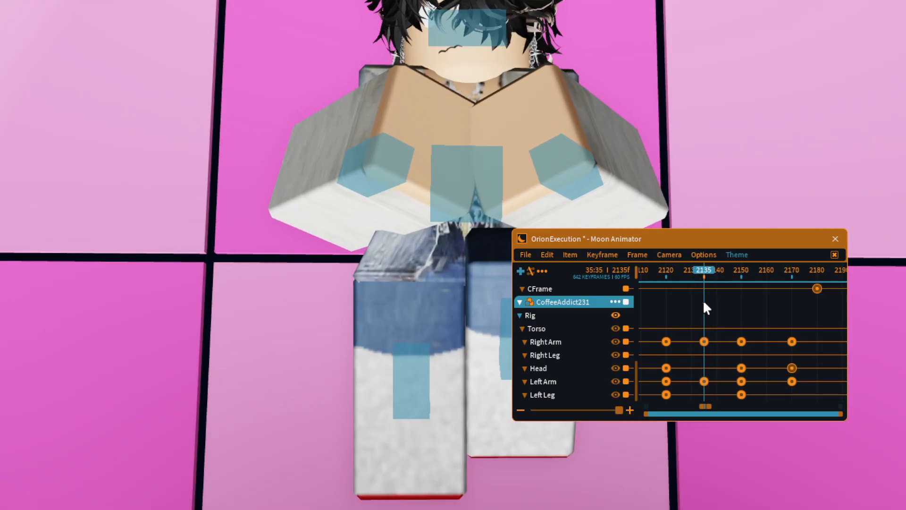
key("d")
right_click_drag(734, 192, 726, 152)
key("q")
key("w")
key("s")
left_click_drag(705, 278, 713, 279)
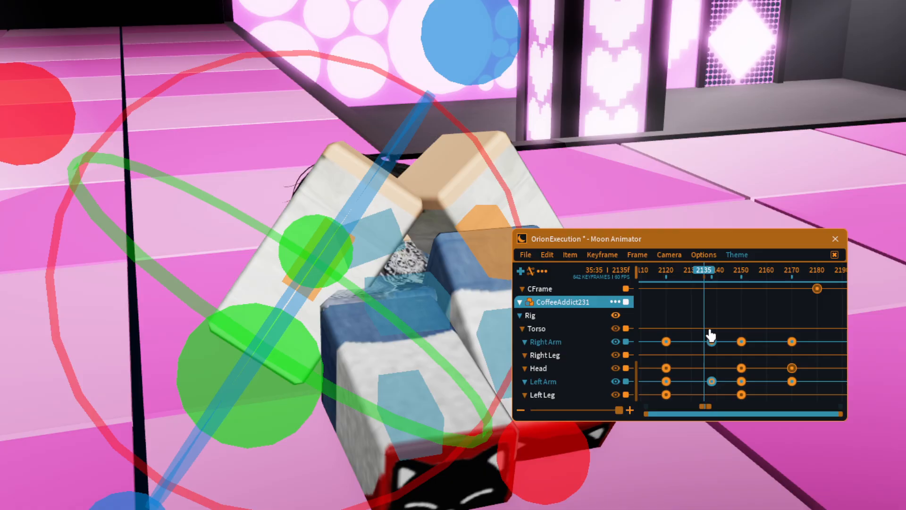
mouse_move(711, 342)
left_mouse_down()
mouse_move(701, 347)
mouse_move(712, 352)
left_mouse_up()
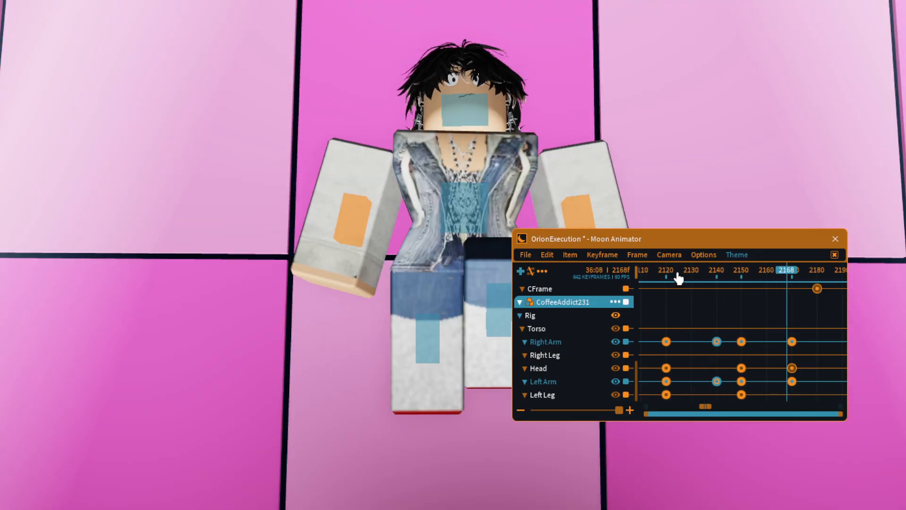
Step: Reframe the camera on the red-haired character at frame 2181 and add a camera CFrame keyframe there
left_click_drag(678, 274, 763, 298)
right_click_drag(755, 198, 732, 123)
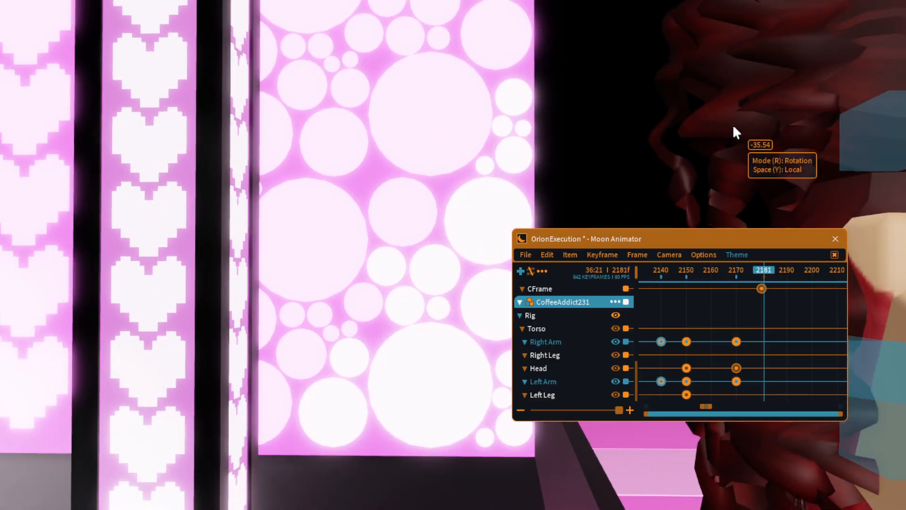
left_click(590, 289)
key("plus")
scroll(614, 286, "up", 5)
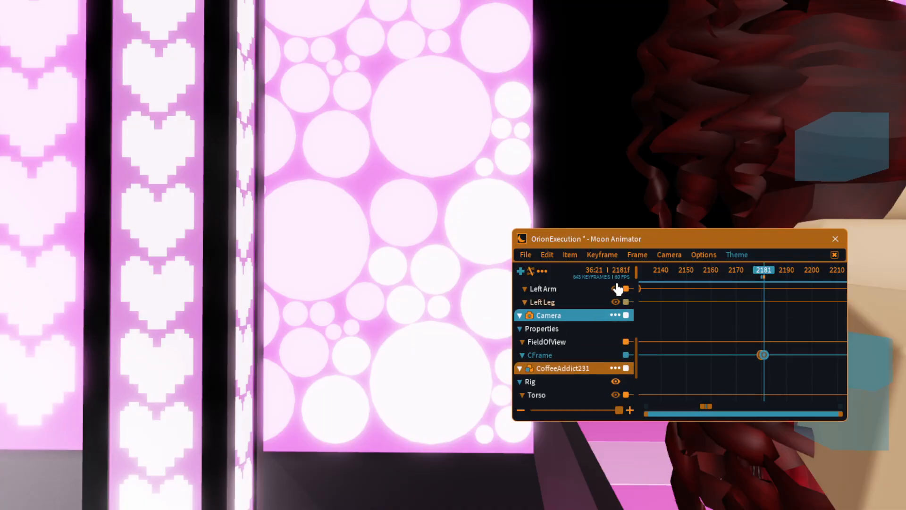
Step: Add keyframes for all HermesDrag body parts at frame 2180 and move the playhead to frame 2181
left_click(761, 270)
scroll(585, 333, "down", 2)
scroll(584, 333, "down", 1)
scroll(576, 337, "up", 4)
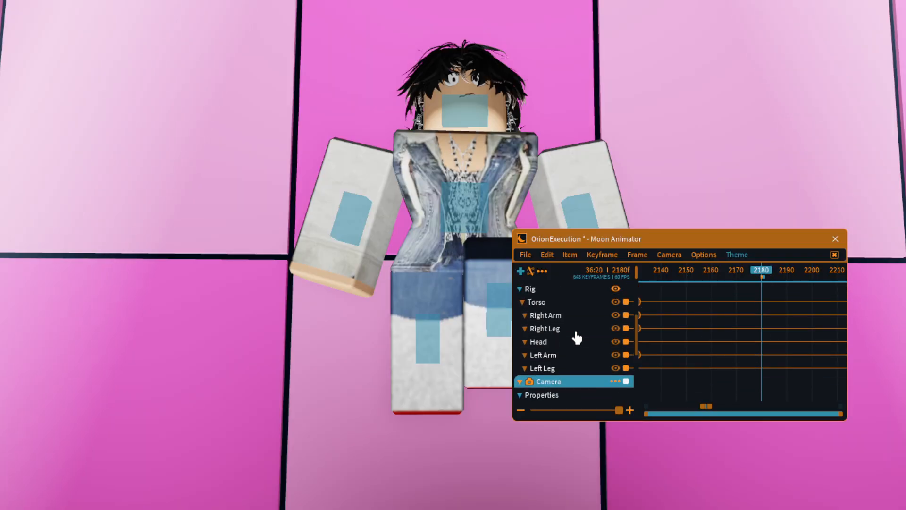
scroll(575, 332, "up", 2)
left_click(574, 303)
key("plus")
left_click(764, 275)
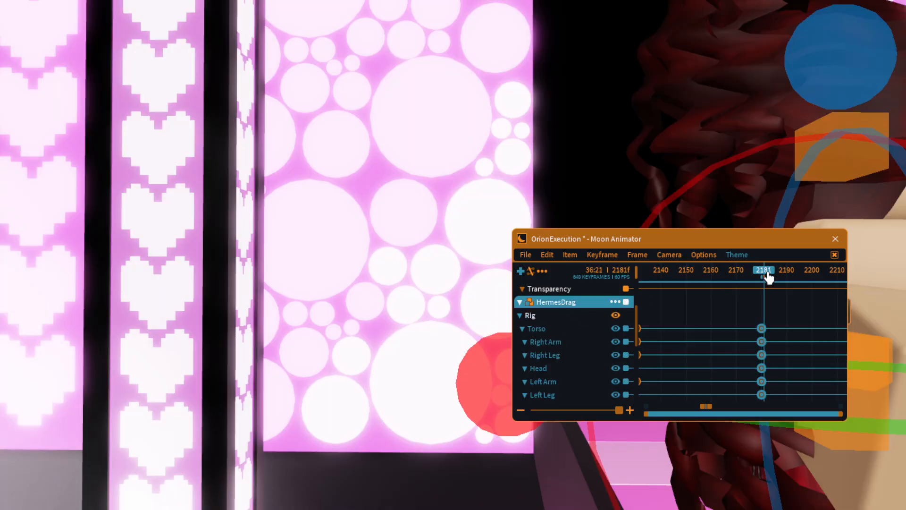
Step: Examine the HermesDrag rig's pose at frame 2181 from different camera angles
left_click(488, 174)
right_click_drag(488, 174, 488, 174)
scroll(488, 174, "down", 4)
scroll(488, 175, "up", 4)
key("a")
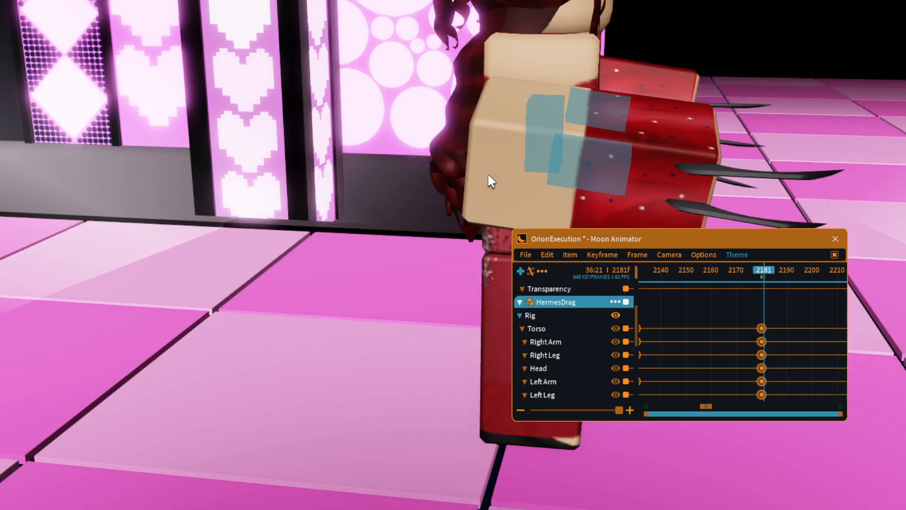
key("d")
key("s")
key("a")
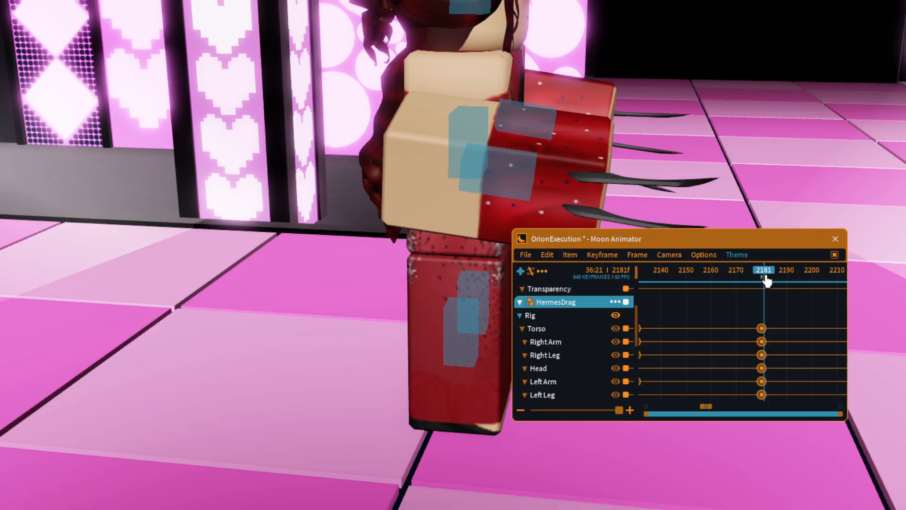
Step: Rotate HermesDrag's right arm at frame 2181 down from its outstretched pose to the character's side
left_click(765, 277)
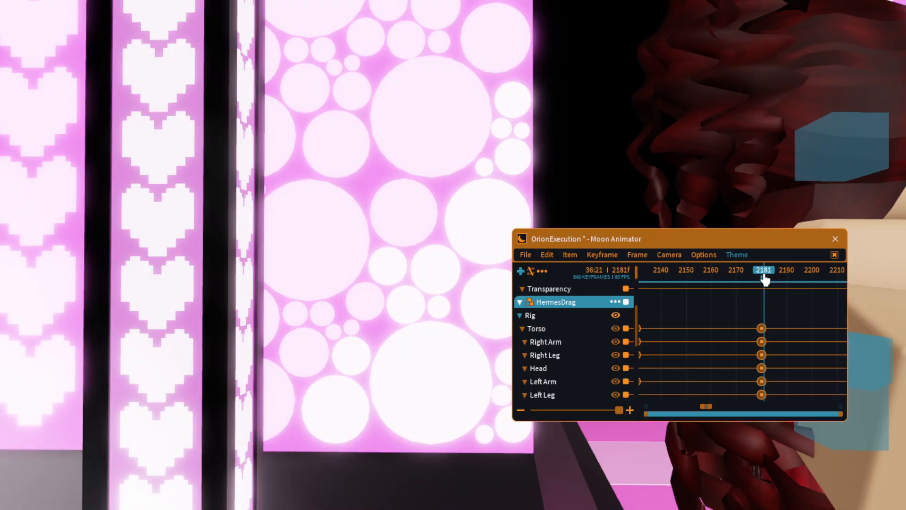
key("s")
key("d")
right_click_drag(679, 132, 672, 134)
left_click(358, 190)
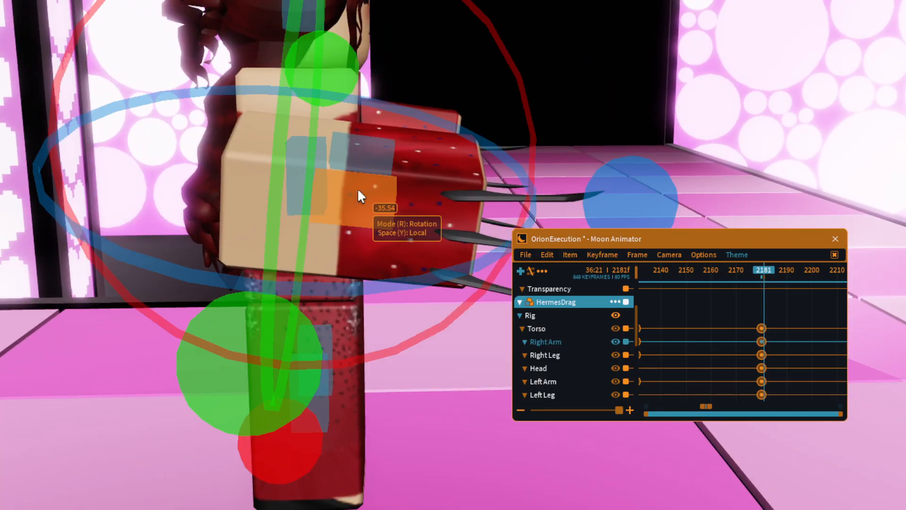
right_click_drag(357, 188, 589, 182)
key("s")
key("w")
left_click_drag(501, 124, 198, 318)
right_click_drag(198, 317, 211, 313)
Step: Shift HermesDrag's right arm into place at the shoulder and angle it outward from the torso at frame 2181
key("r")
key("w")
left_click_drag(360, 267, 414, 261)
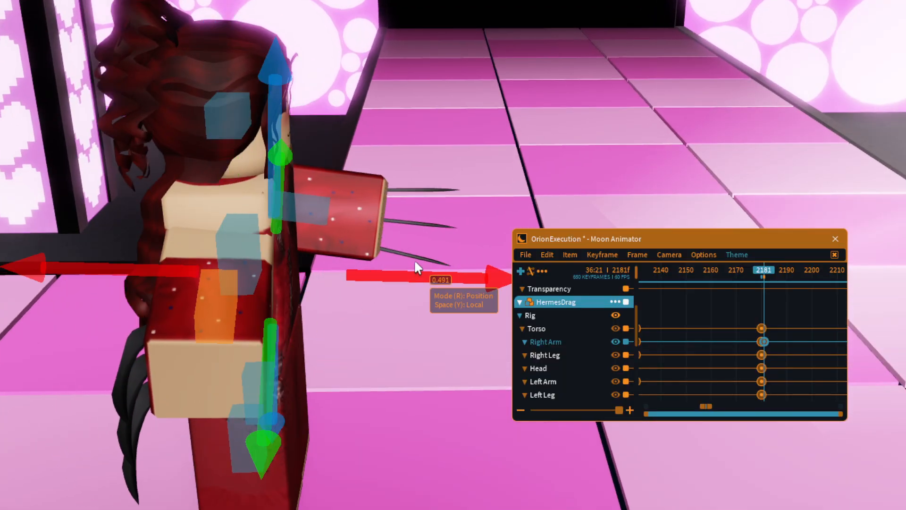
key("w")
right_click_drag(415, 262, 415, 261)
left_click_drag(508, 168, 456, 190)
left_click_drag(217, 119, 180, 44)
left_click_drag(445, 130, 423, 140)
Step: Copy HermesDrag's left arm keyframe from frame 2060 and paste it into frame 2181
key("a")
right_click_drag(525, 167, 568, 182)
left_click(577, 182)
key("d")
key("r")
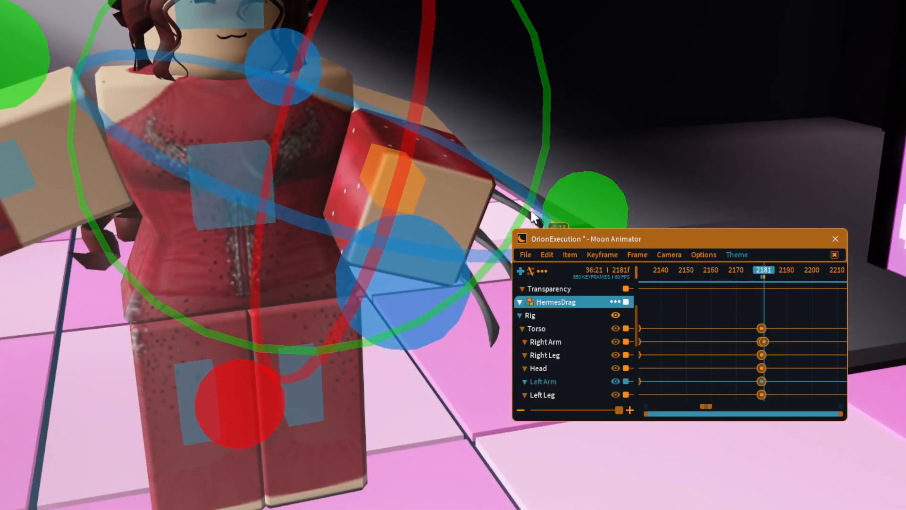
left_click_drag(769, 272, 765, 310)
left_click(765, 342)
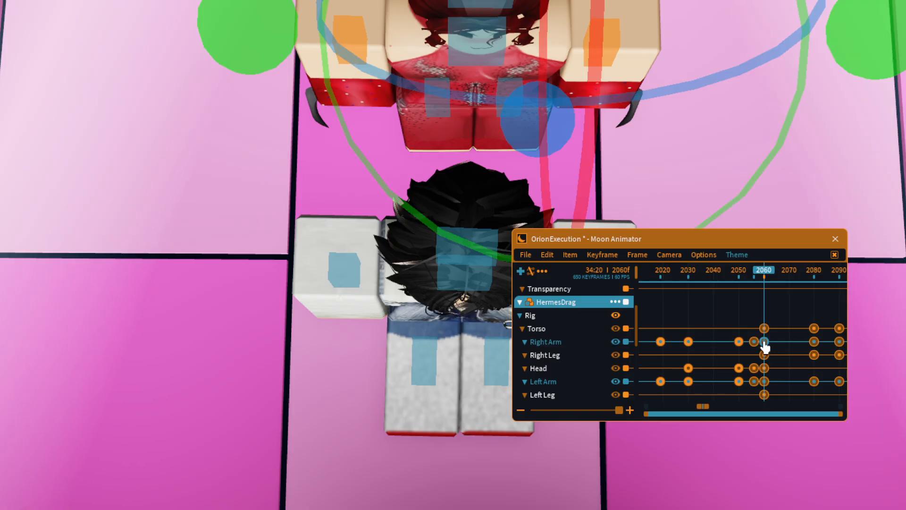
left_click(764, 381)
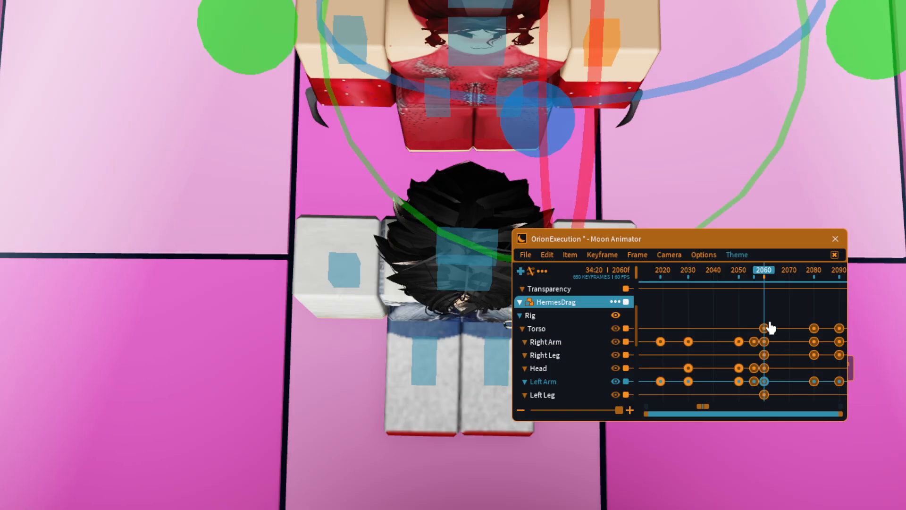
left_click_drag(758, 265, 704, 324)
left_click(546, 254)
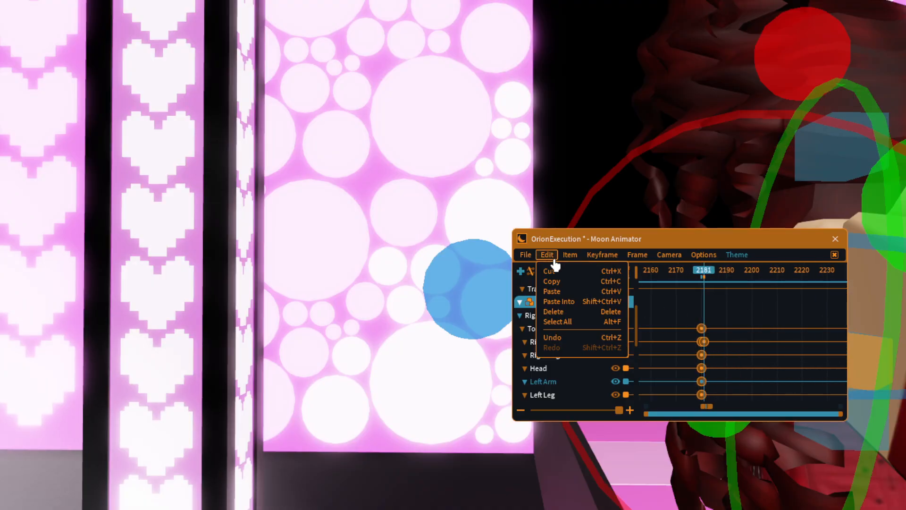
left_click(563, 304)
Step: Tilt HermesDrag's left arm slightly outward from the torso at frame 2181
right_click_drag(795, 170, 792, 169)
key("s")
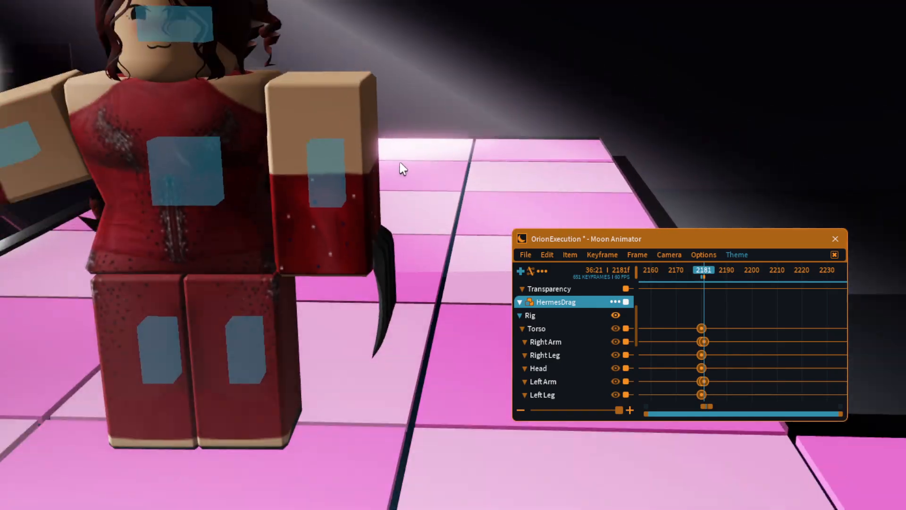
left_click(329, 174)
right_click_drag(328, 174, 329, 174)
left_click_drag(307, 78, 254, 98)
key("w")
right_click_drag(253, 99, 254, 98)
Step: Raise HermesDrag's left leg to a horizontal pose at frame 2181 and shift it into place at the hip
left_click(327, 411)
left_click_drag(398, 75, 127, 296)
key("r")
left_click_drag(306, 310, 219, 336)
left_click(425, 430)
scroll(425, 429, "up", 2)
scroll(424, 428, "down", 1)
left_click(397, 386)
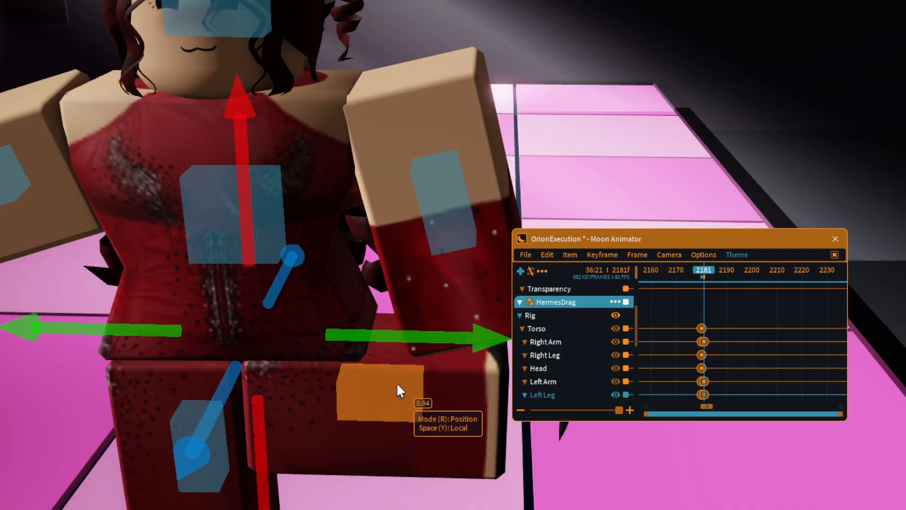
left_click_drag(152, 331, 204, 330)
Step: Add a CFrame keyframe for the Camera at frame 2260
right_click_drag(243, 308, 386, 280)
left_click(386, 282)
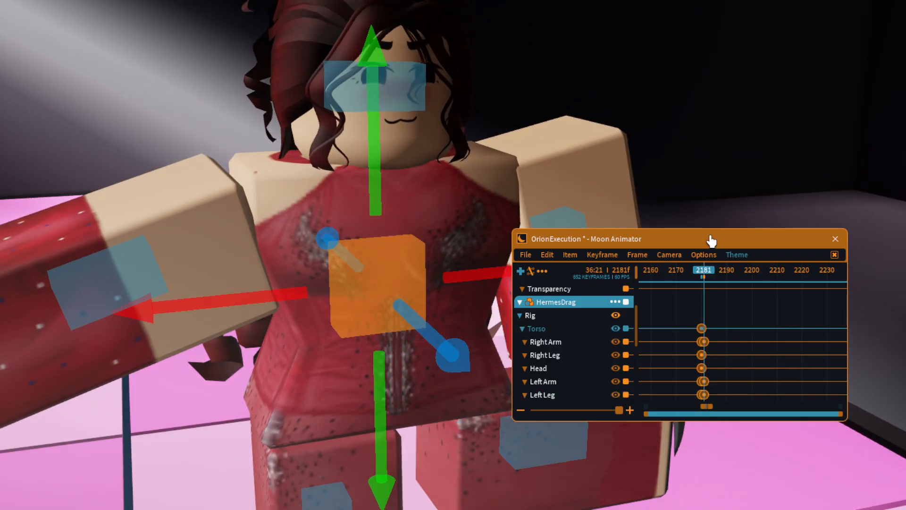
left_click_drag(702, 272, 818, 306)
scroll(590, 311, "up", 5)
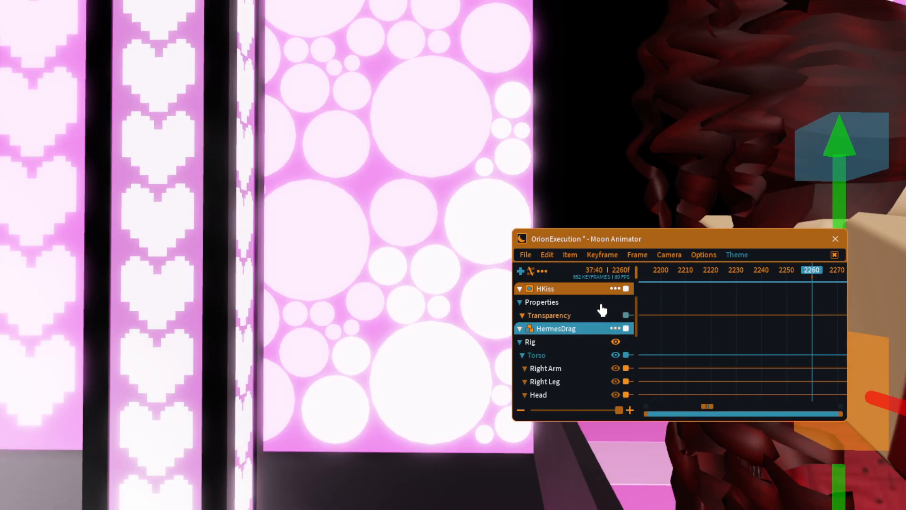
scroll(585, 330, "down", 8)
scroll(584, 334, "down", 3)
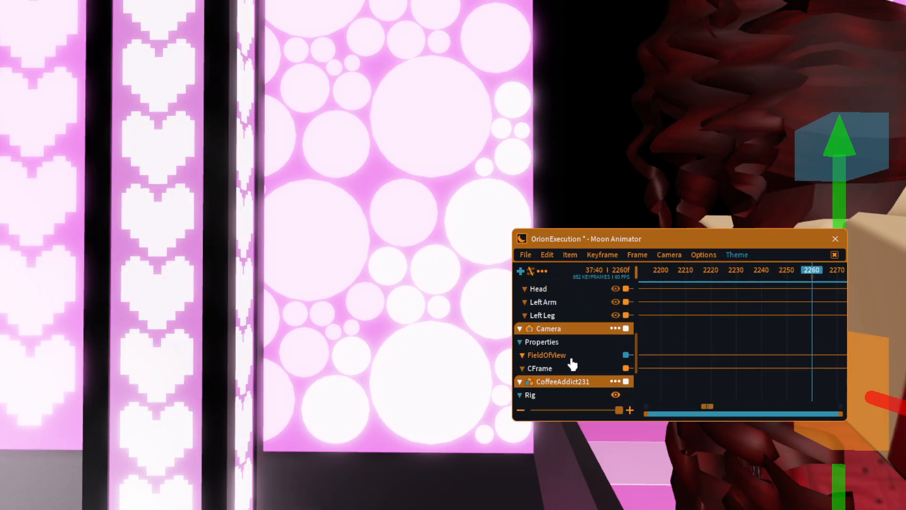
left_click(569, 370)
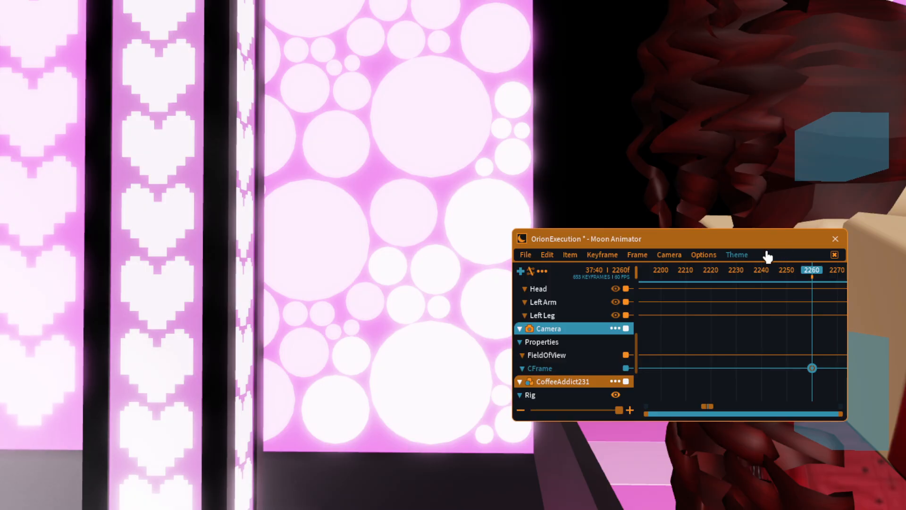
Step: Move the Camera's CFrame keyframe from frame 2260 to frame 2280 and check the shot change at frame 2181
mouse_move(815, 276)
left_mouse_down()
mouse_move(603, 283)
mouse_move(702, 273)
mouse_move(809, 279)
mouse_move(714, 298)
mouse_move(765, 275)
mouse_move(805, 273)
mouse_move(758, 303)
mouse_move(802, 274)
left_mouse_up()
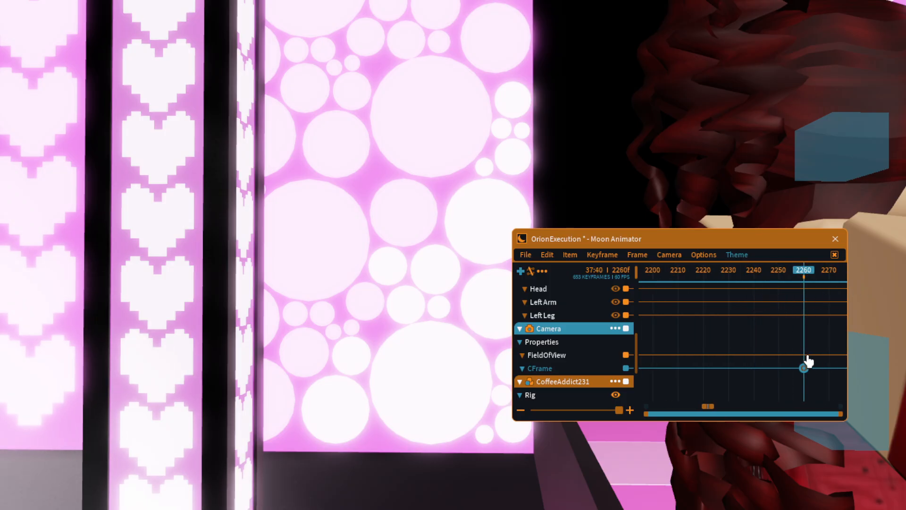
left_click_drag(805, 367, 791, 383)
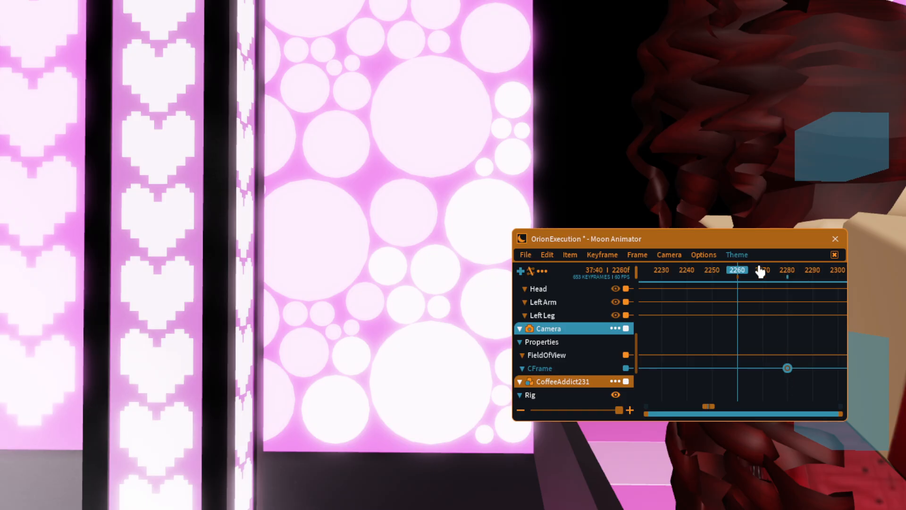
mouse_move(739, 272)
left_mouse_down()
mouse_move(627, 283)
mouse_move(726, 283)
left_mouse_up()
key("space")
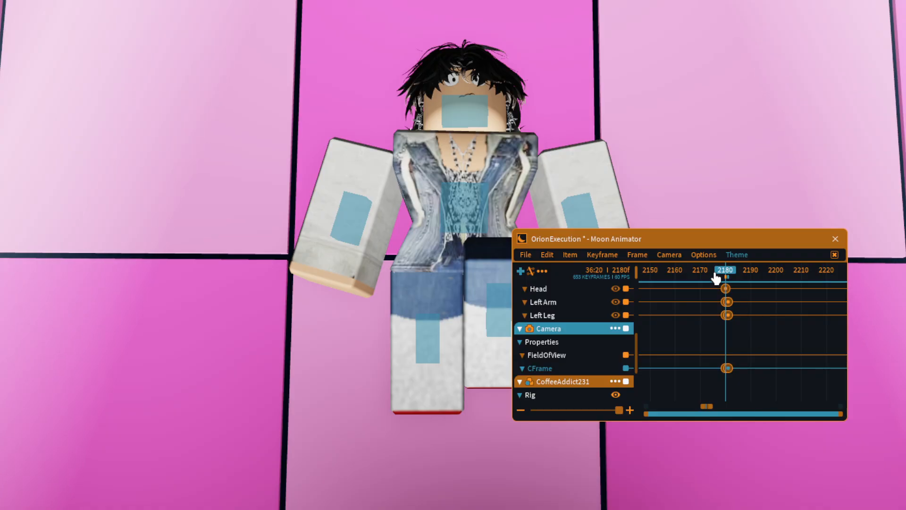
left_click_drag(717, 279, 730, 275)
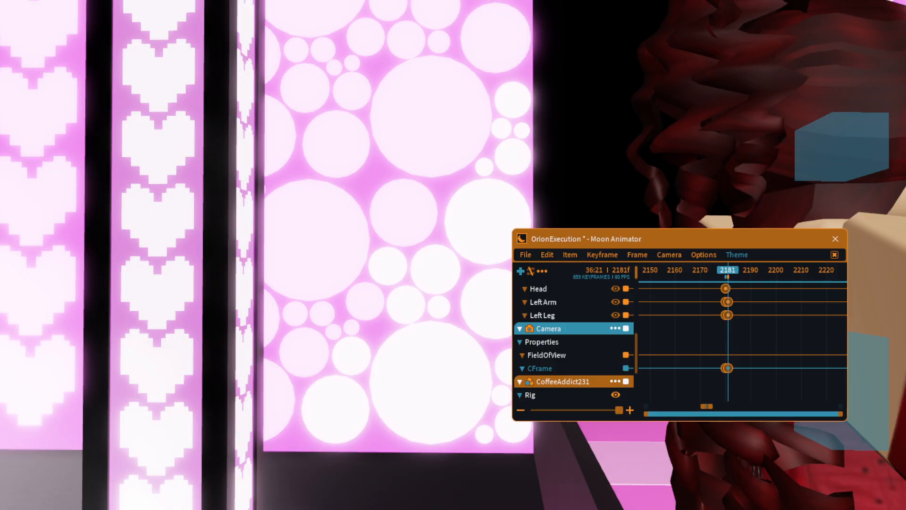
Step: Rotate HermesDrag's right arm about 4 degrees at frame 2195
left_click(821, 434)
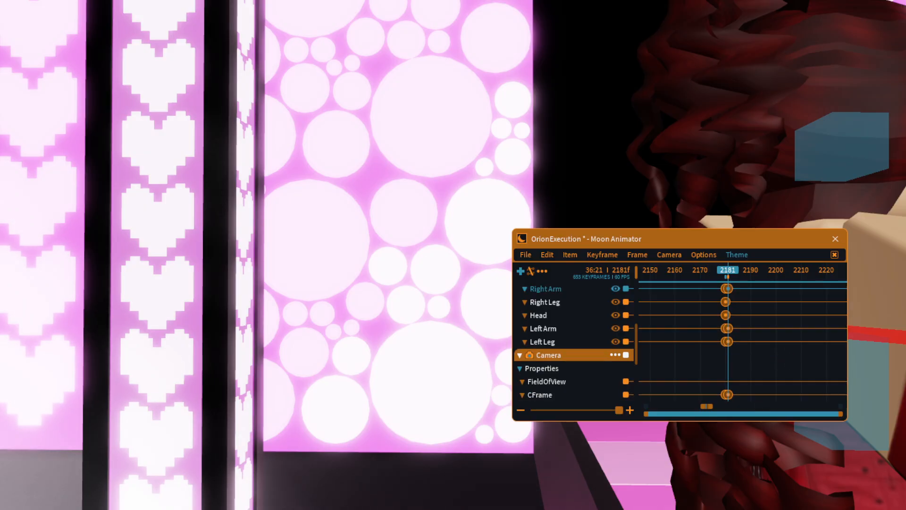
key("d")
right_click_drag(752, 218, 777, 223)
mouse_move(751, 278)
left_mouse_down()
mouse_move(769, 278)
mouse_move(760, 285)
left_mouse_up()
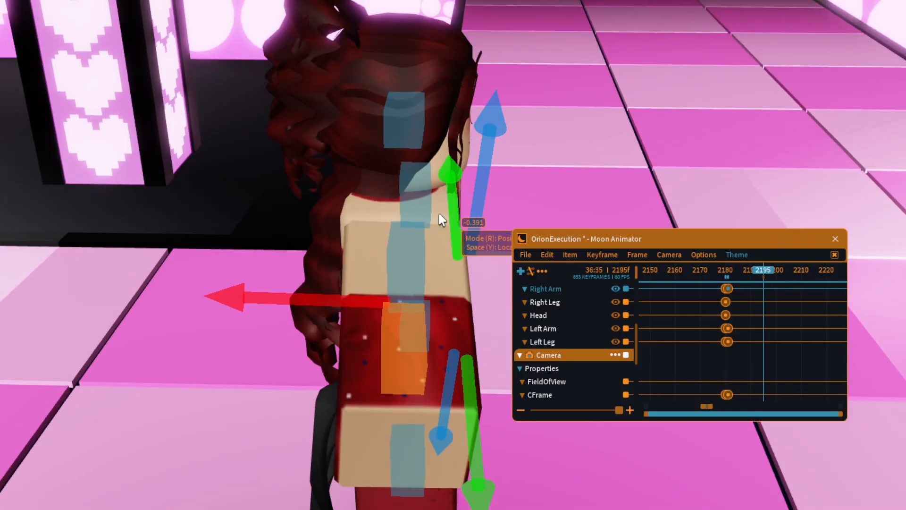
left_click(423, 258)
key("r")
left_click(406, 227)
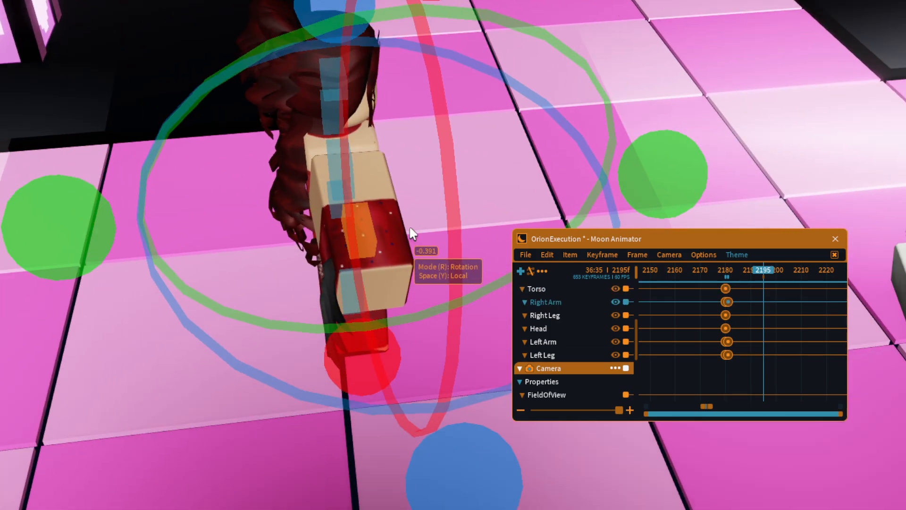
left_click_drag(478, 474, 454, 471)
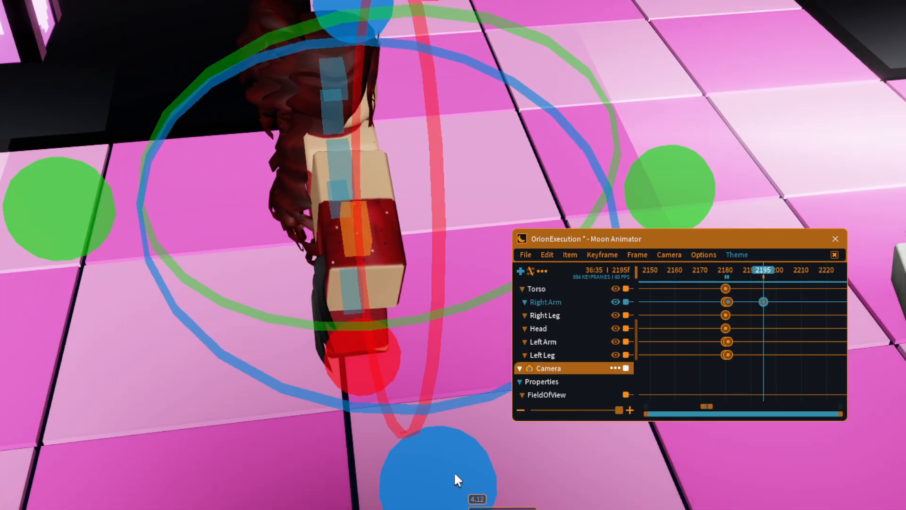
Step: Adjust the angle of HermesDrag's right arm and shift it into line with the shoulder at frame 2195
right_click_drag(454, 471, 446, 380)
key("d")
right_click_drag(28, 293, 7, 278)
left_click_drag(7, 279, 1, 301)
right_click_drag(200, 275, 202, 273)
left_click_drag(554, 218, 529, 212)
key("r")
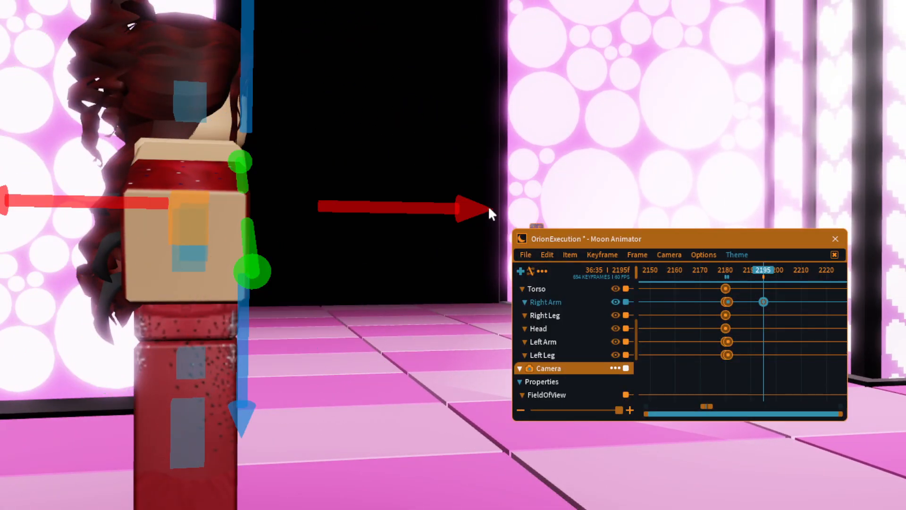
left_click_drag(444, 208, 437, 207)
key("w")
Step: Turn HermesDrag's torso at frame 2195 and move it about 1.15 units
right_click_drag(456, 145, 685, 266)
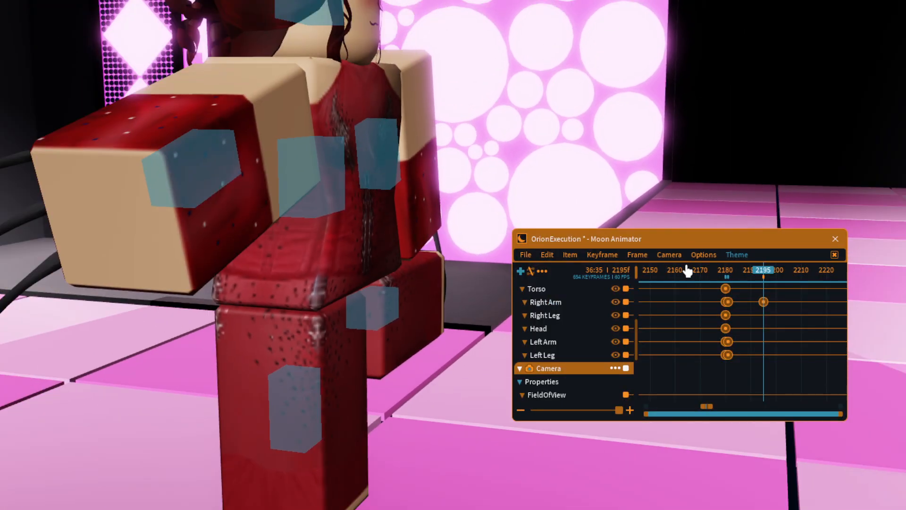
left_click(268, 189)
key("r")
right_click_drag(268, 188, 316, 200)
scroll(316, 200, "down", 5)
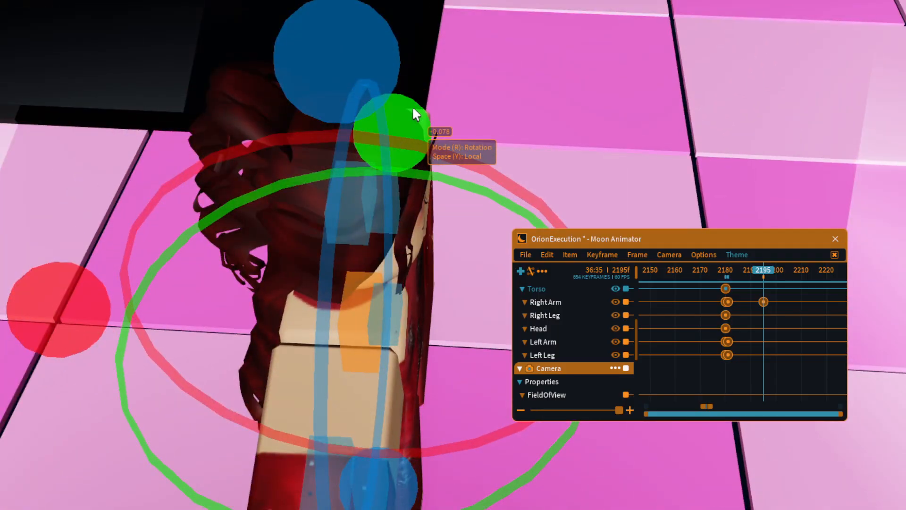
left_click_drag(412, 106, 519, 222)
key("r")
left_click_drag(296, 344, 194, 357)
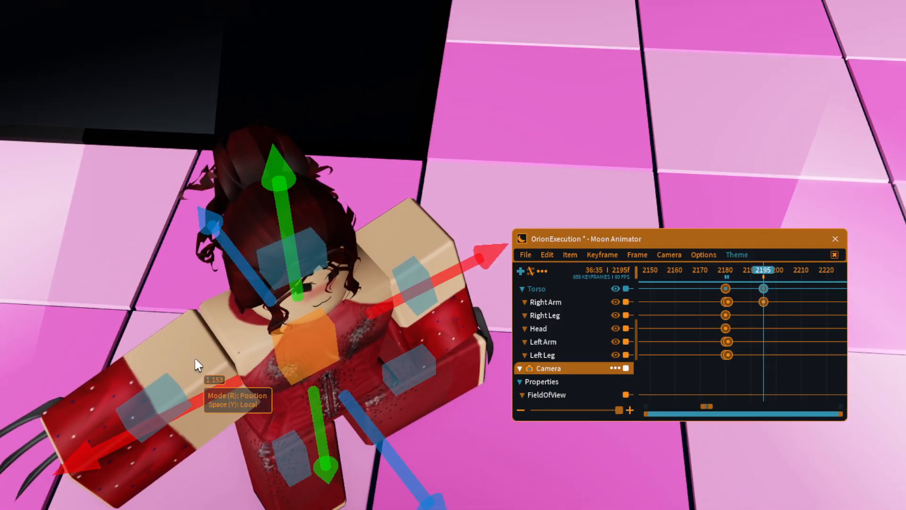
Step: Shift HermesDrag's torso sideways along a world axis at frame 2195
right_click_drag(195, 357, 392, 307)
key("y")
left_click(428, 228)
key("d")
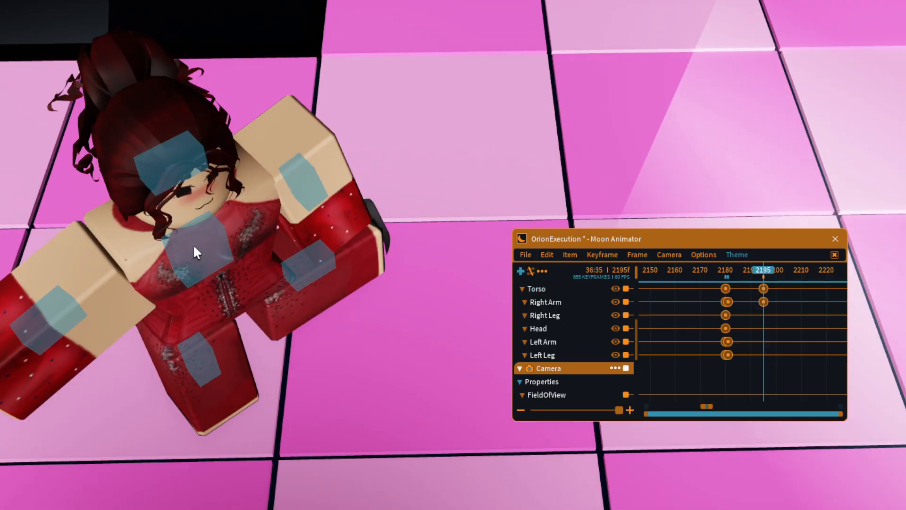
left_click(194, 244)
key("a")
left_click_drag(315, 253, 215, 253)
Step: Rotate HermesDrag's torso to face front at frame 2210 and move it about 0.48 units in world space
left_click_drag(749, 267, 803, 274)
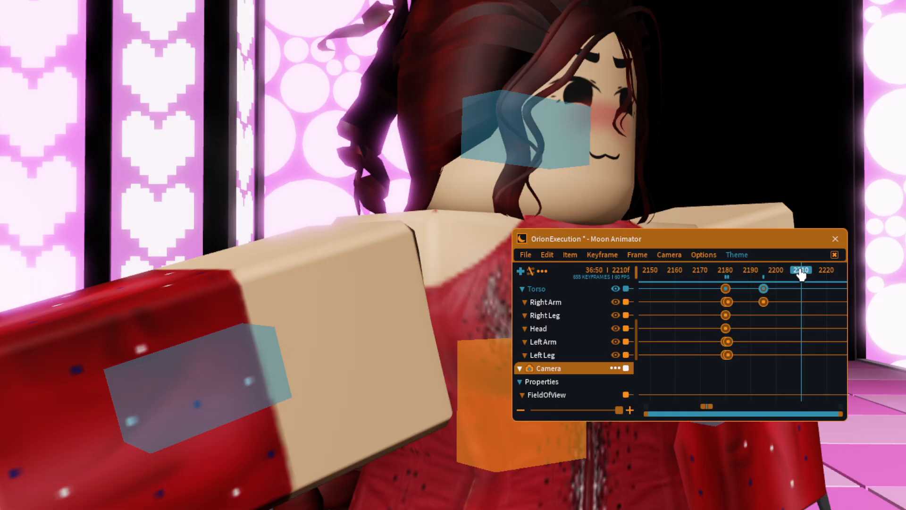
right_click_drag(455, 169, 498, 197)
scroll(429, 184, "down", 3)
key("r")
left_click_drag(497, 198, 388, 241)
key("r")
key("a")
left_click_drag(274, 270, 269, 279)
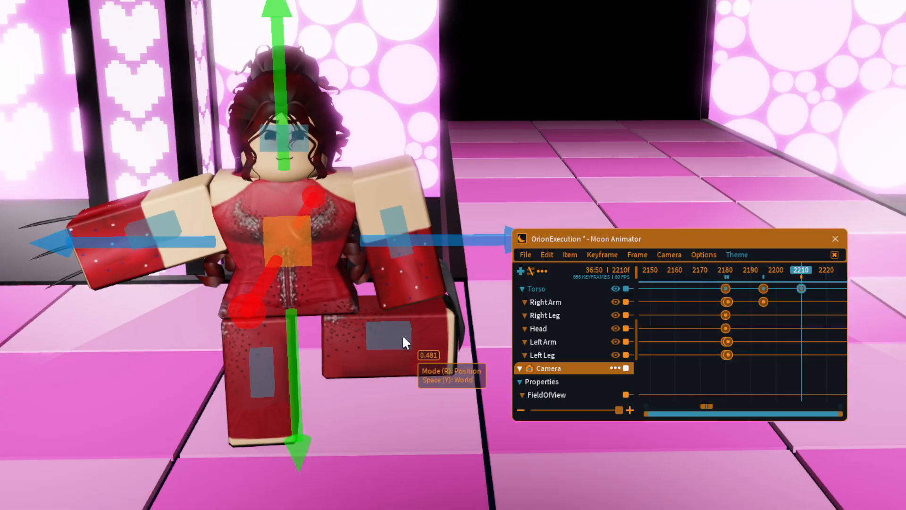
Step: Turn HermesDrag's head to face the camera at frame 2195, rotating in local space
left_click(402, 334)
key("r")
scroll(396, 334, "up", 1)
key("a")
key("y")
scroll(386, 292, "down", 1)
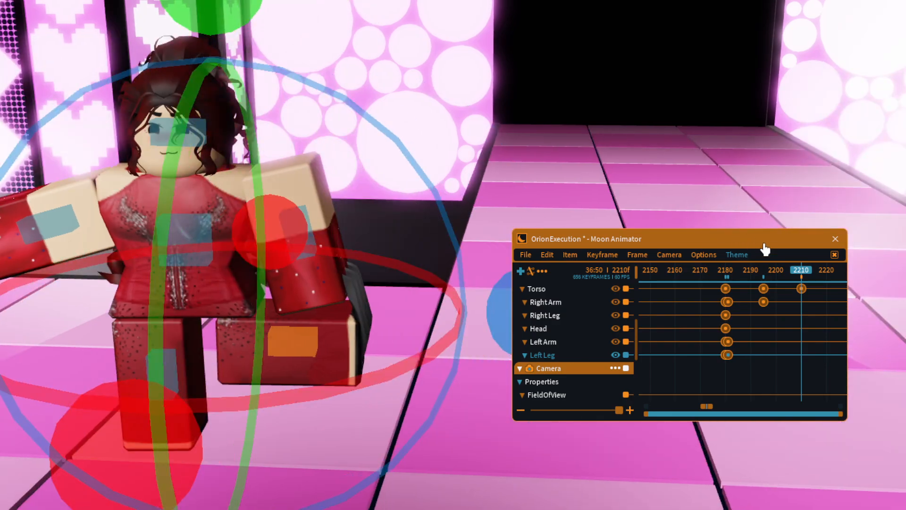
left_click(765, 276)
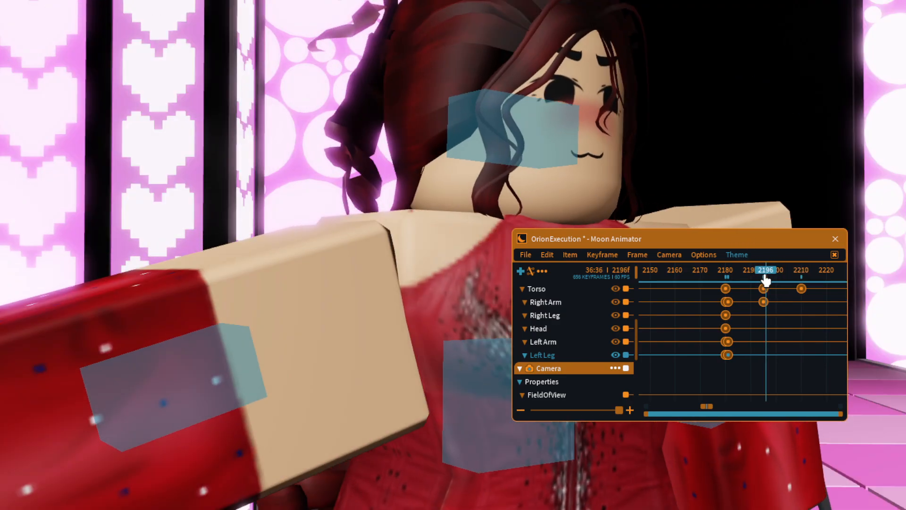
left_click_drag(764, 277, 763, 277)
left_click(572, 127)
right_click_drag(573, 127, 665, 92)
scroll(664, 92, "down", 2)
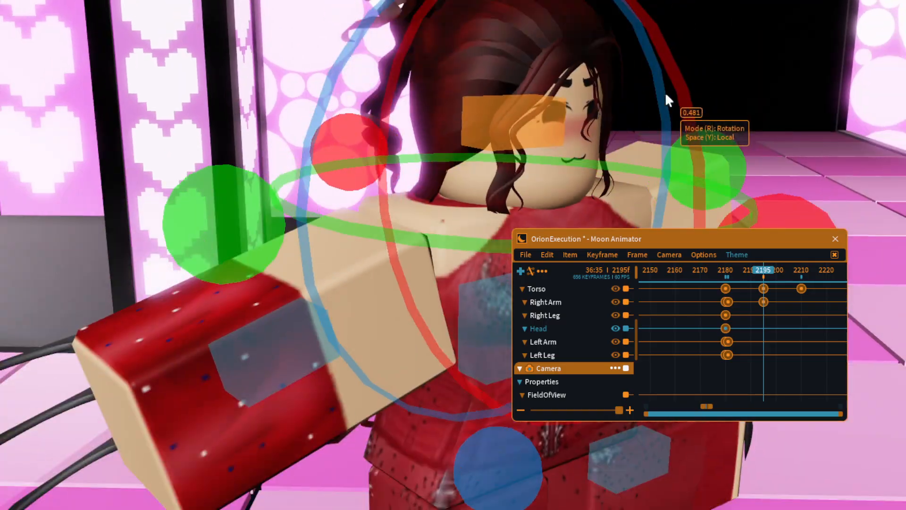
left_click_drag(723, 178, 769, 200)
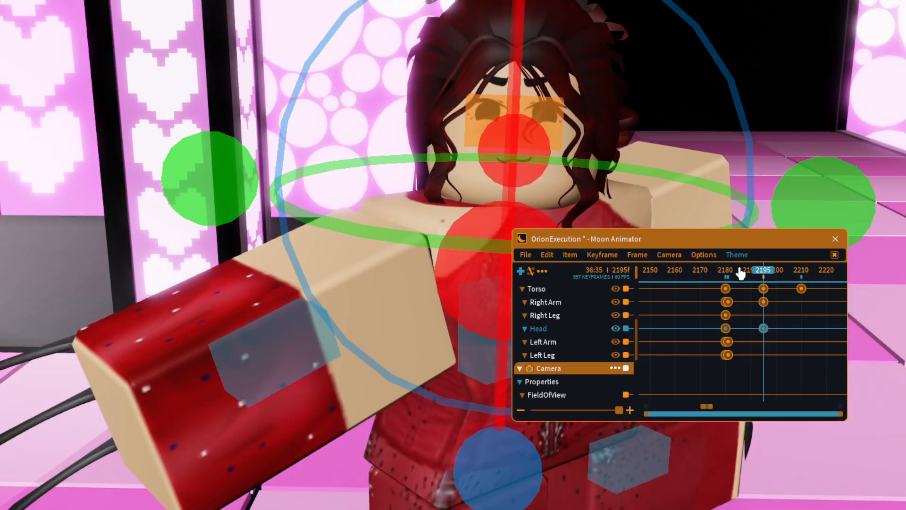
Step: Select all of HermesDrag's rig parts and add keyframes for the unkeyed limbs at frame 2195
left_click_drag(740, 273, 799, 272)
key("s")
key("d")
scroll(578, 305, "up", 2)
left_click(577, 302)
scroll(590, 108, "up", 2)
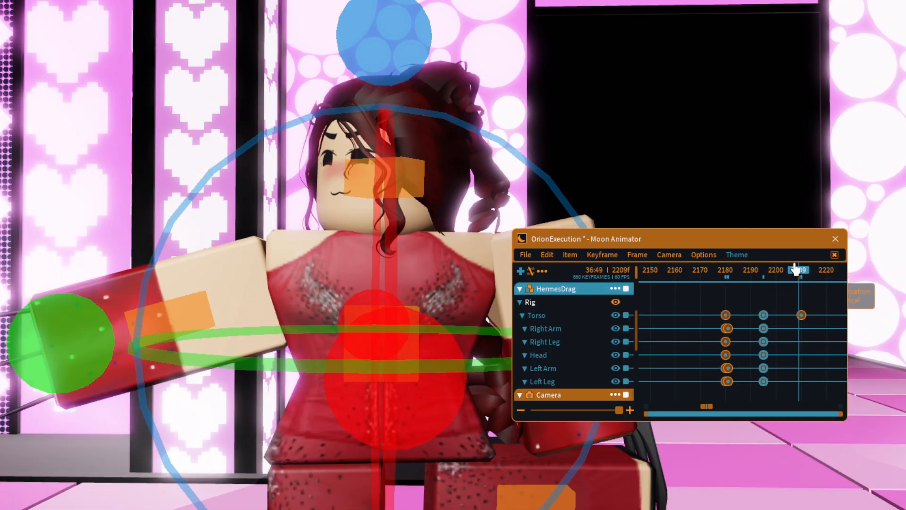
Step: Turn HermesDrag's head about 31 degrees toward the front at frame 2210
left_click(801, 271)
left_click(792, 163)
left_click(370, 100)
left_click_drag(569, 180, 629, 215)
Step: Rotate HermesDrag's raised left leg about 73 degrees down toward the floor at frame 2210
scroll(611, 353, "down", 1)
key("s")
key("d")
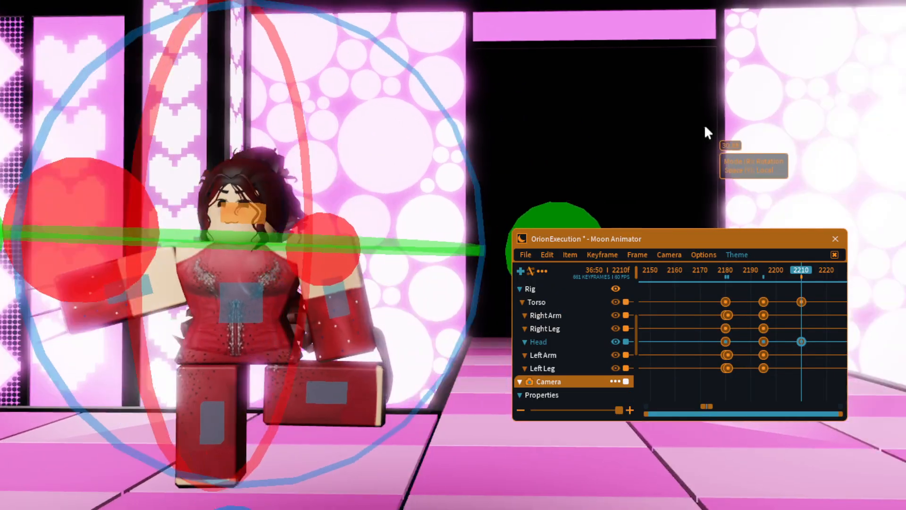
left_click(349, 382)
right_click_drag(299, 143, 257, 176)
key("w")
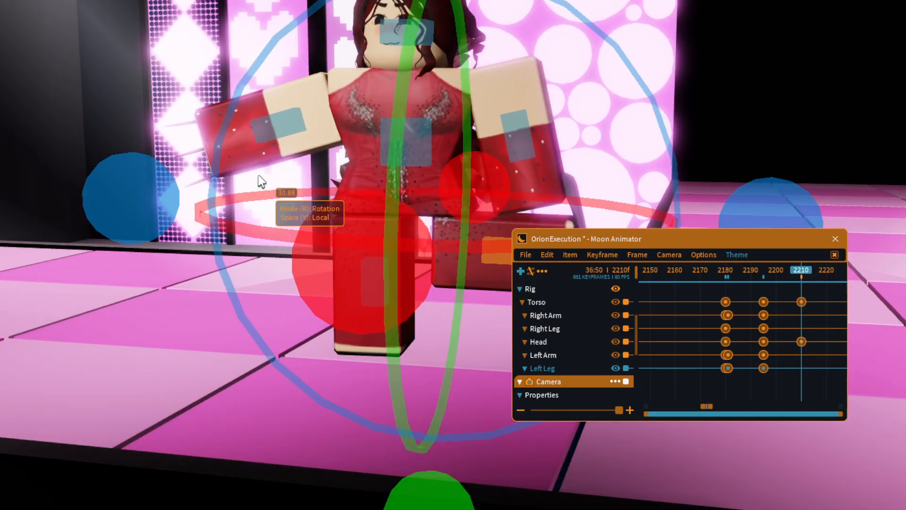
left_click_drag(156, 175, 416, 80)
Step: Move HermesDrag's left leg outward and up about 0.14 units to meet the hip at frame 2210
key("r")
right_click_drag(416, 79, 435, 102)
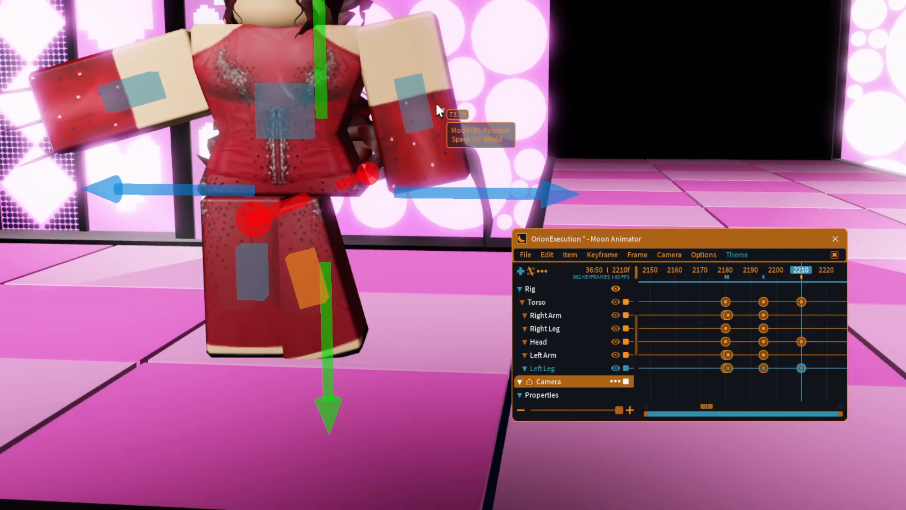
left_click_drag(462, 192, 503, 193)
right_click_drag(502, 193, 499, 185)
left_click_drag(380, 148, 375, 125)
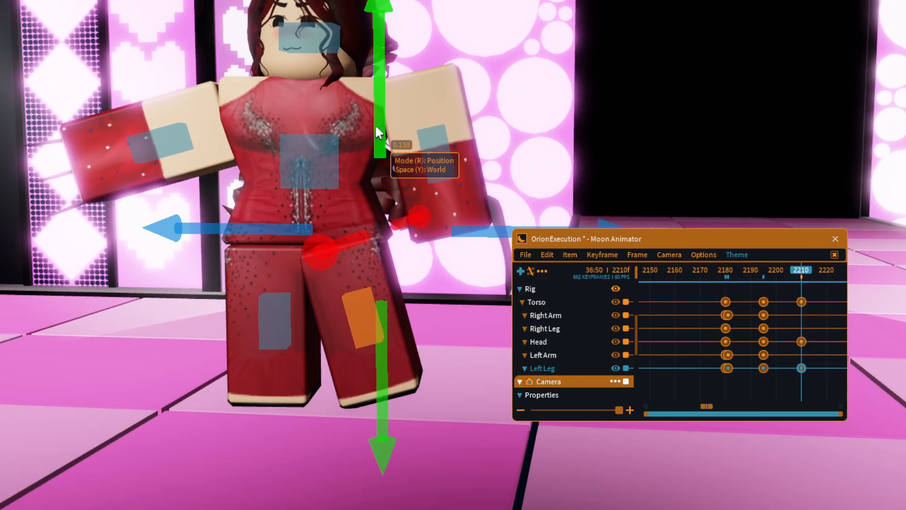
Step: Rotate HermesDrag's left leg about 7 degrees and shift it about 0.19 units into the hip at frame 2210
key("w")
right_click_drag(436, 134, 436, 133)
key("r")
left_click_drag(191, 185, 172, 146)
key("r")
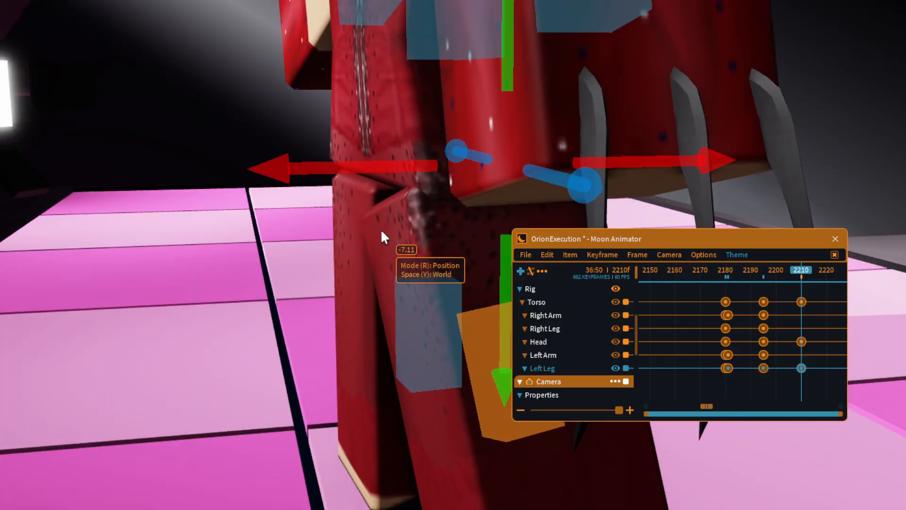
left_click_drag(344, 176, 313, 178)
key("a")
right_click_drag(313, 178, 313, 177)
left_click(449, 368)
Step: Inspect HermesDrag's full-body pose and scrub the camera shot up to frame 2210
key("s")
right_click_drag(449, 368, 443, 369)
key("e")
right_click_drag(475, 249, 475, 248)
key("s")
scroll(474, 247, "up", 5)
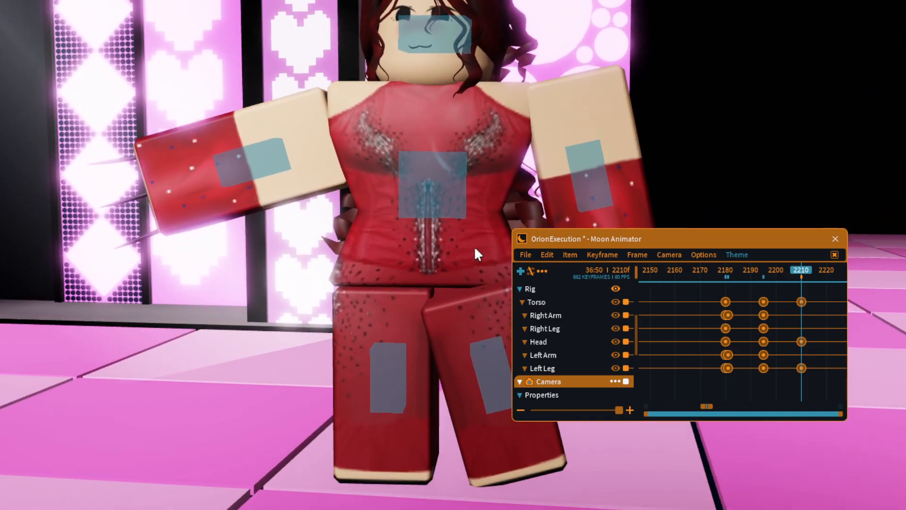
scroll(474, 247, "down", 5)
mouse_move(782, 271)
left_mouse_down()
mouse_move(769, 279)
mouse_move(803, 277)
mouse_move(734, 270)
mouse_move(814, 271)
mouse_move(770, 271)
mouse_move(801, 271)
left_mouse_up()
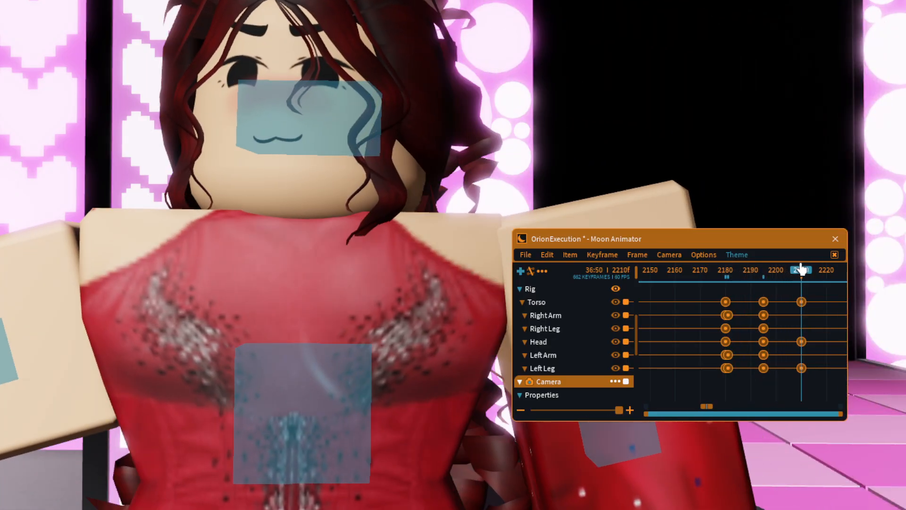
Step: Rotate HermesDrag's left arm inward toward the body at frame 2210
key("s")
key("d")
key("w")
key("s")
left_click(201, 339)
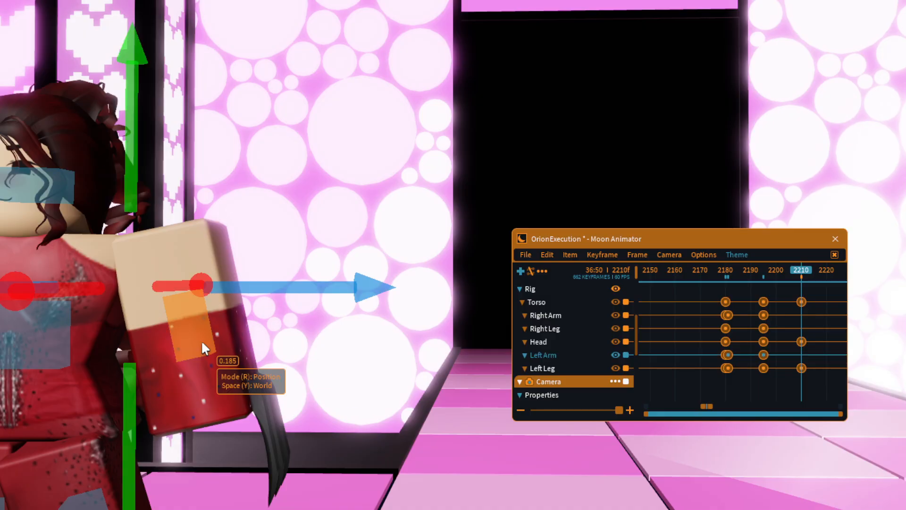
key("r")
key("s")
left_click_drag(201, 18, 291, 28)
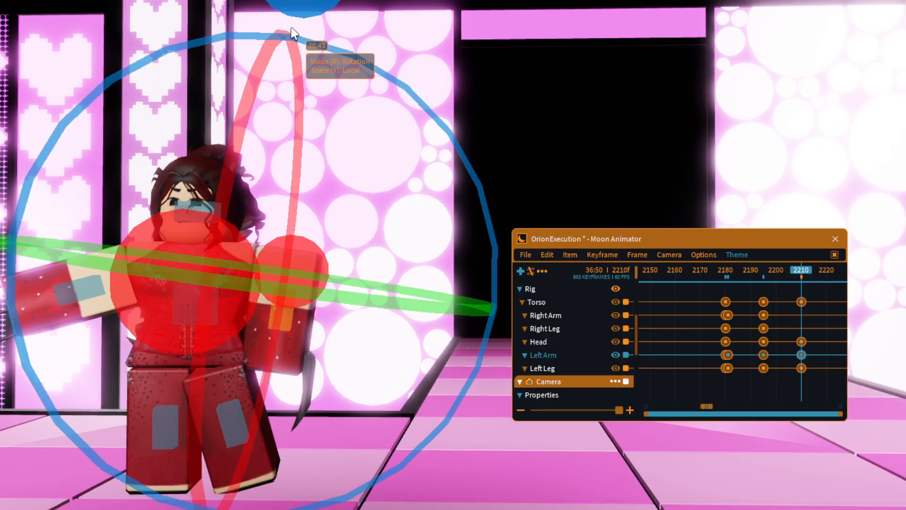
key("a")
key("w")
key("w")
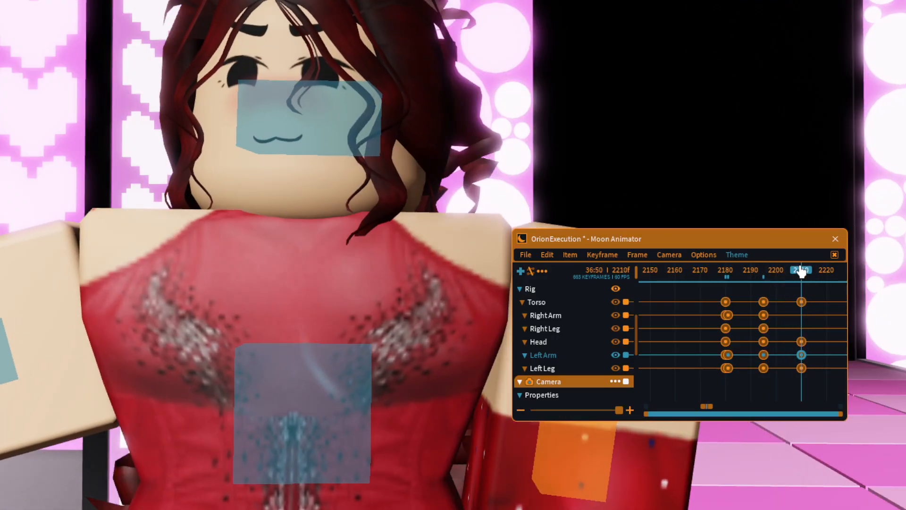
Step: Rotate HermesDrag's right arm about 71 degrees down to the side of the body at frame 2220
key("s")
left_click(161, 332)
left_click(825, 273)
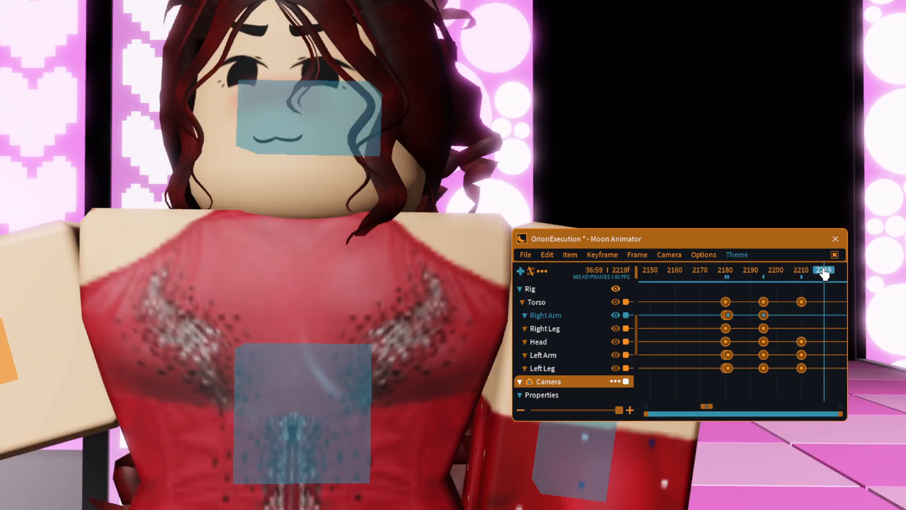
key("s")
right_click_drag(254, 109, 228, 56)
left_click_drag(227, 56, 160, 333)
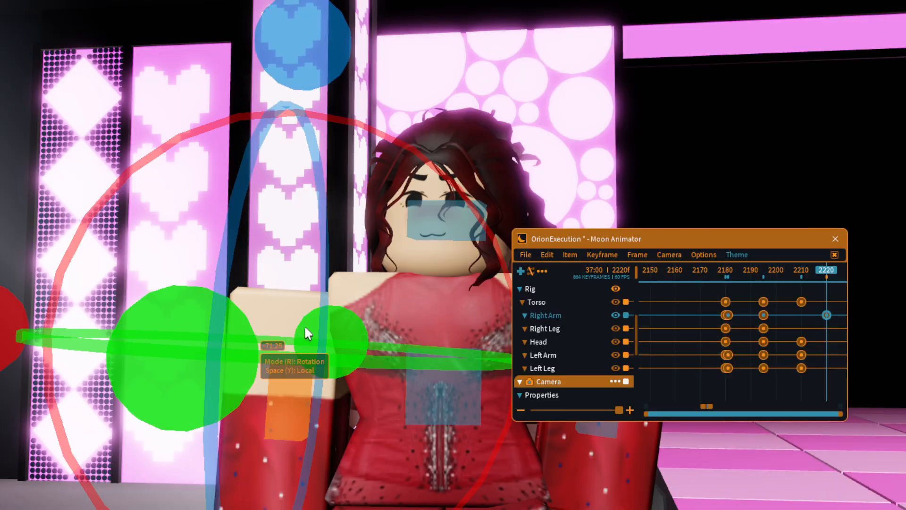
Step: Shift HermesDrag's lowered right arm about 0.16 units to line up with the shoulder at frame 2220
key("r")
left_click_drag(417, 350, 401, 349)
left_click_drag(272, 223, 273, 201)
right_click_drag(273, 205, 294, 214)
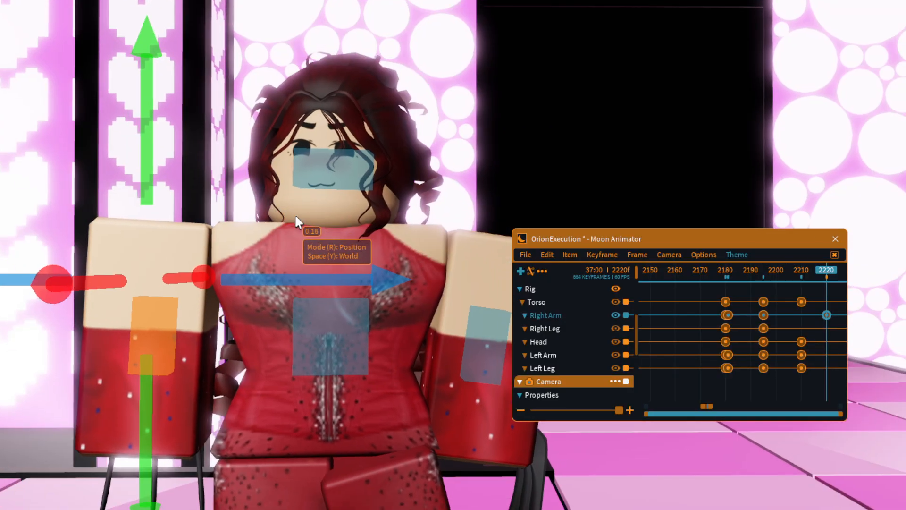
left_click_drag(324, 276, 329, 273)
left_click(622, 115)
key("s")
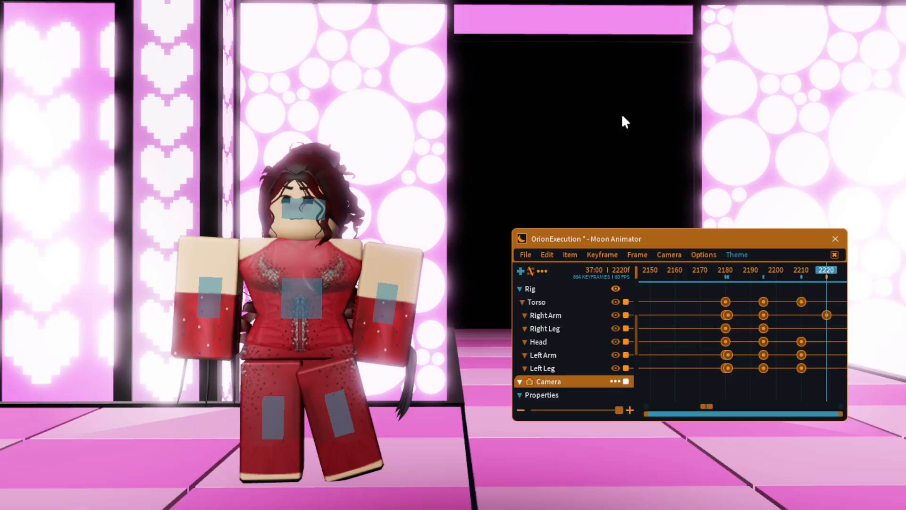
key("w")
right_click_drag(622, 116, 622, 116)
key("w")
Step: Apply Quad InOut easing to all of HermesDrag's rig keyframes at frame 2195 and scrub through the motion
left_click_drag(806, 273, 763, 276)
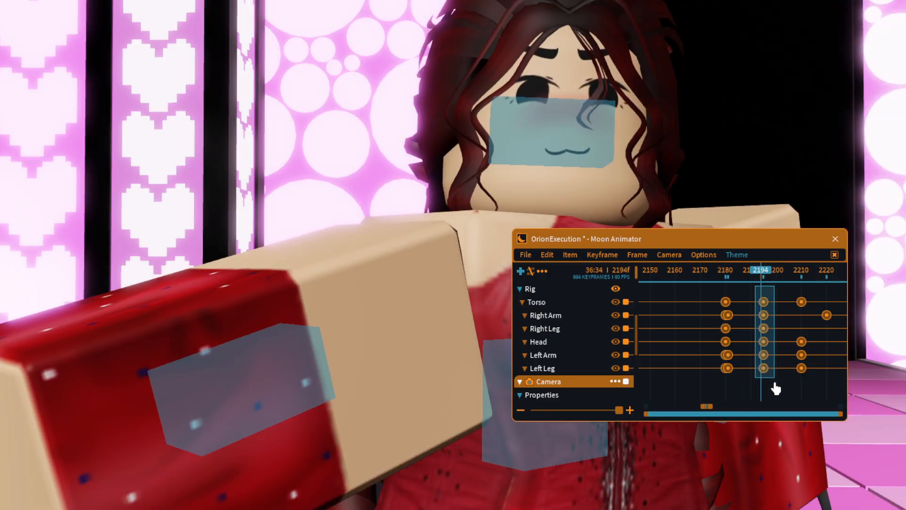
left_click_drag(773, 384, 774, 383)
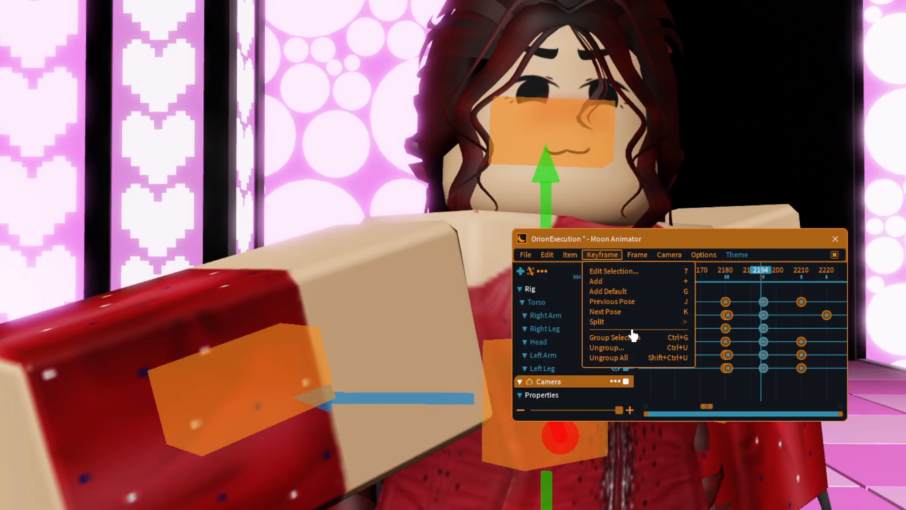
left_click(603, 259)
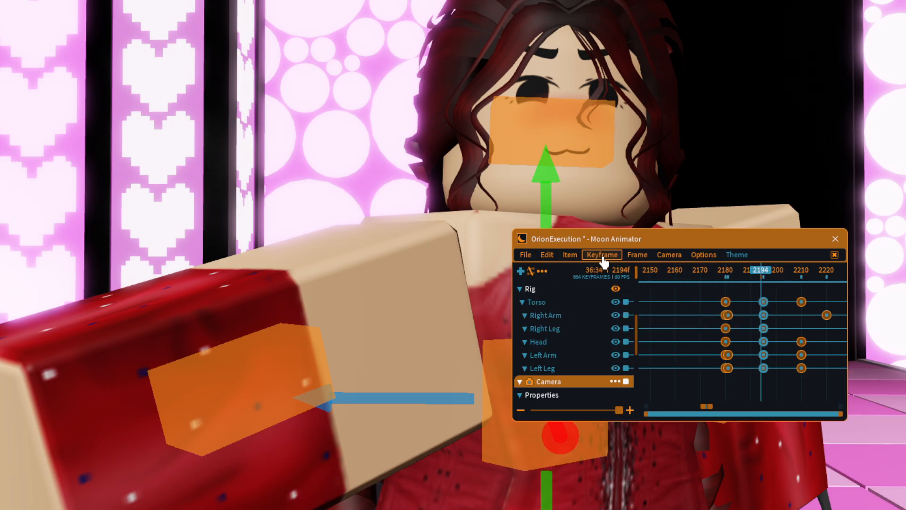
left_click(616, 271)
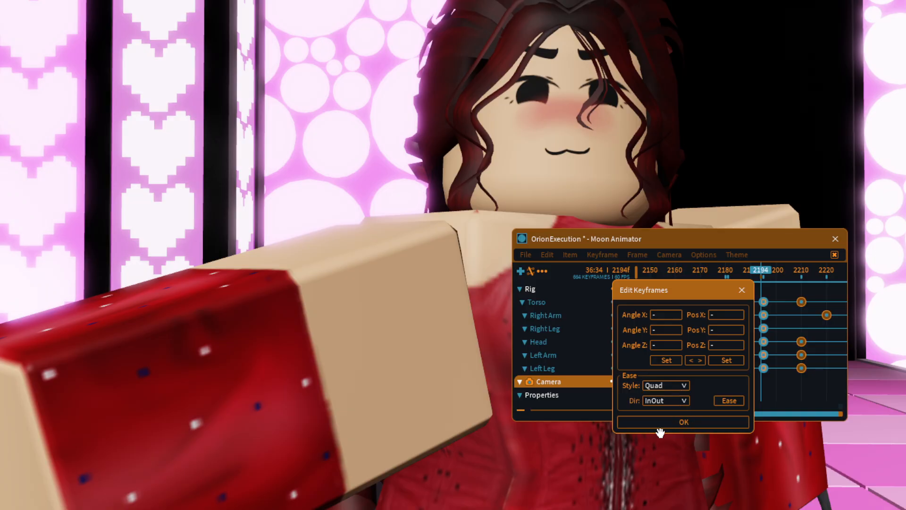
left_click(677, 427)
left_click(748, 271)
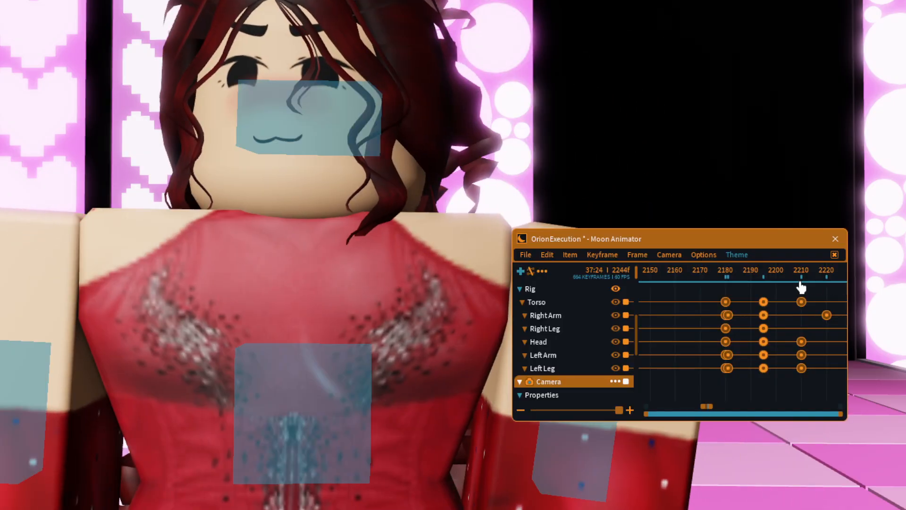
left_click(763, 278)
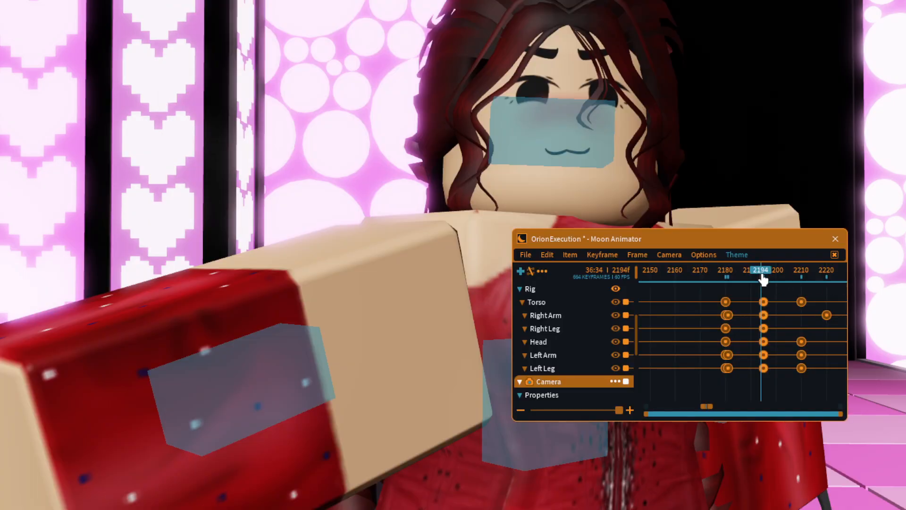
left_click_drag(763, 279, 812, 272)
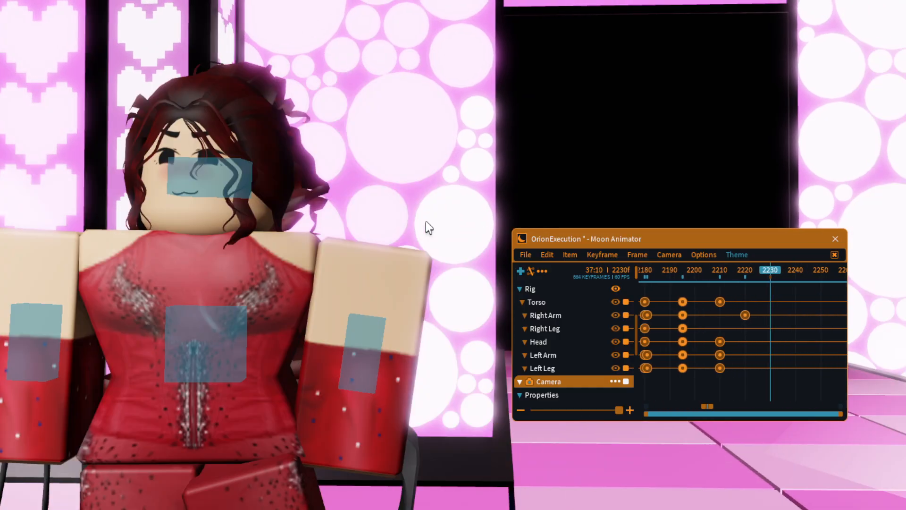
Step: Raise HermesDrag's left arm at frame 2230 by rotating it forward and moving it up
left_click(368, 342)
key("r")
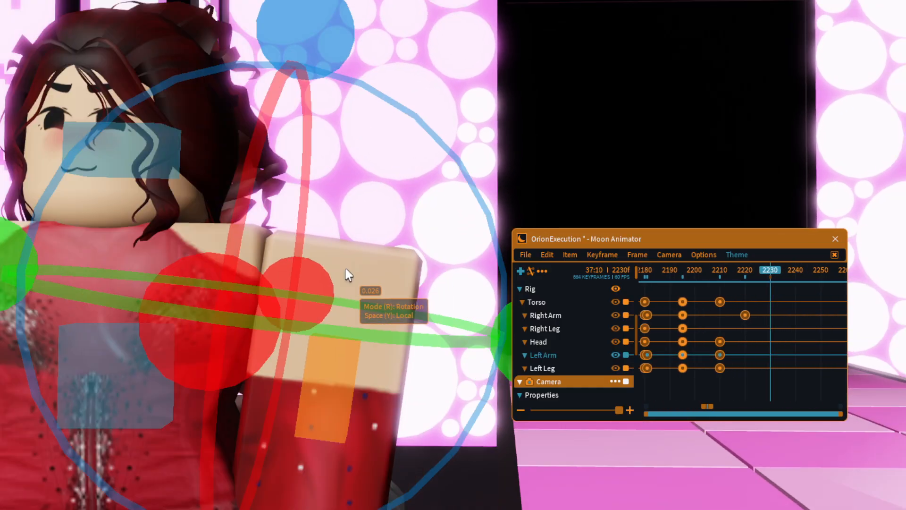
left_click(732, 278)
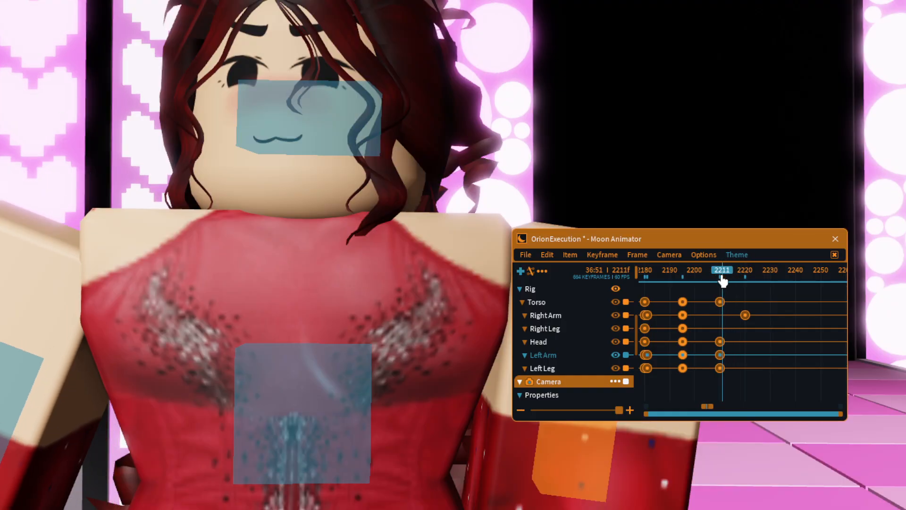
left_click_drag(732, 279, 770, 273)
key("s")
key("d")
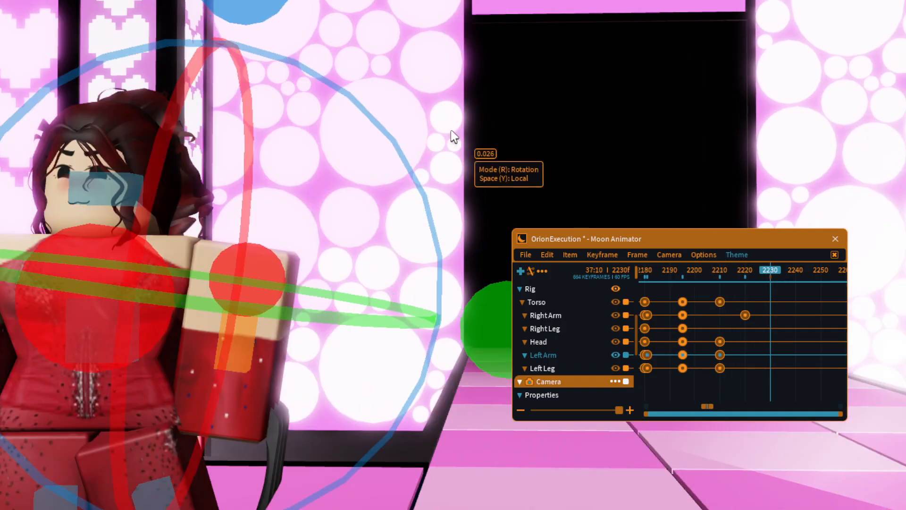
right_click_drag(451, 129, 335, 64)
left_click_drag(335, 64, 557, 321)
key("r")
left_click_drag(270, 239, 277, 163)
Step: Rotate HermesDrag's left arm further and shift it about 0.17 units toward the shoulder at frame 2230
key("r")
left_click_drag(587, 196, 553, 321)
key("r")
left_click_drag(263, 159, 271, 169)
key("r")
right_click_drag(271, 169, 270, 168)
key("s")
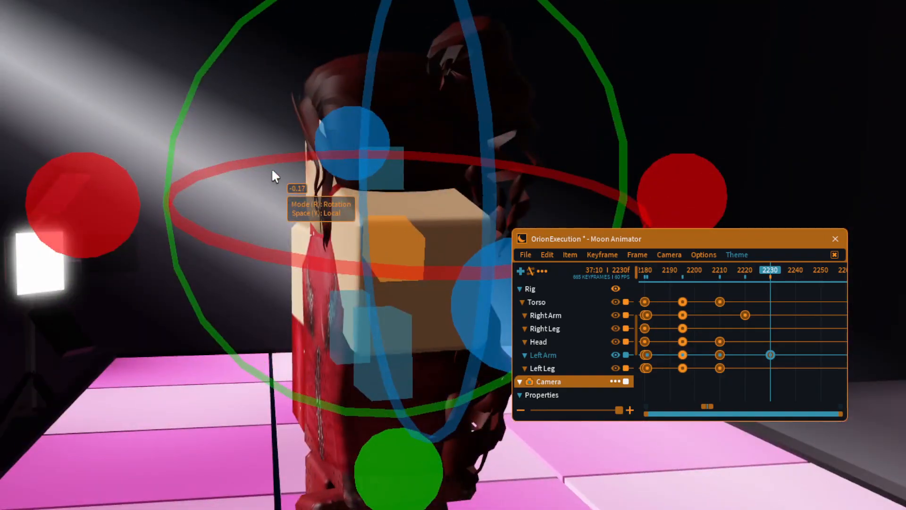
Step: Rotate HermesDrag's left arm about 42 degrees, and swing the clawed hand across in front of the face
mouse_move(83, 203)
left_mouse_down()
mouse_move(47, 257)
mouse_move(84, 216)
left_mouse_up()
key("w")
right_click_drag(118, 205, 119, 208)
key("s")
right_click_drag(351, 192, 352, 193)
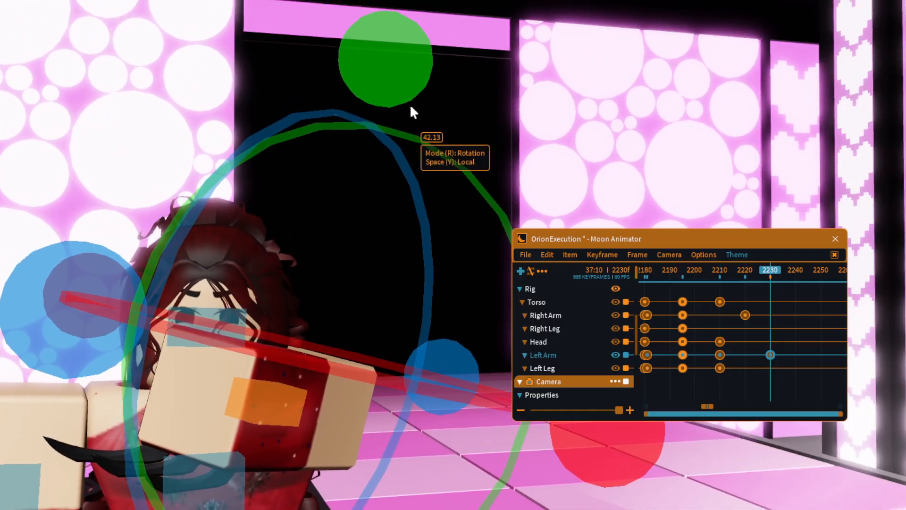
left_click_drag(381, 84, 180, 338)
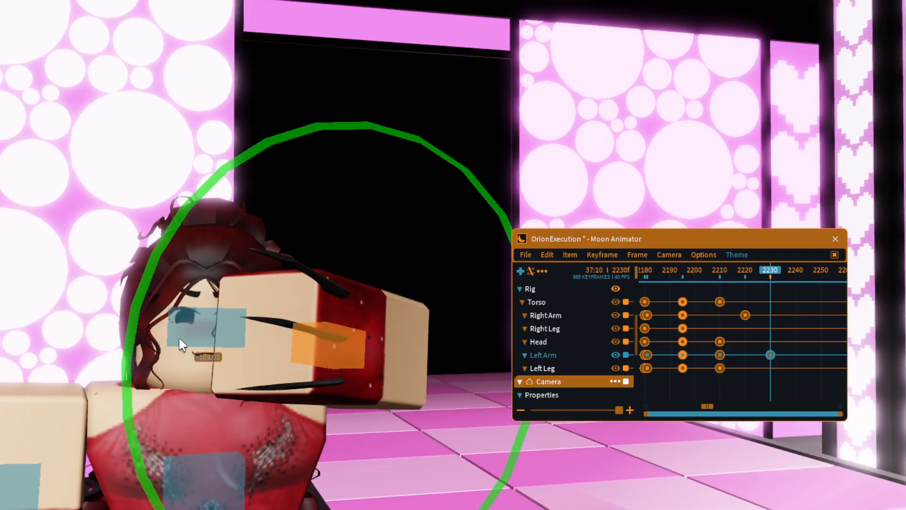
Step: Reposition HermesDrag's left arm against the shoulder and rotate it about 18 degrees at frame 2230
key("r")
left_click_drag(318, 212, 304, 256)
key("w")
right_click_drag(304, 257, 303, 256)
key("a")
key("r")
left_click_drag(430, 143, 441, 197)
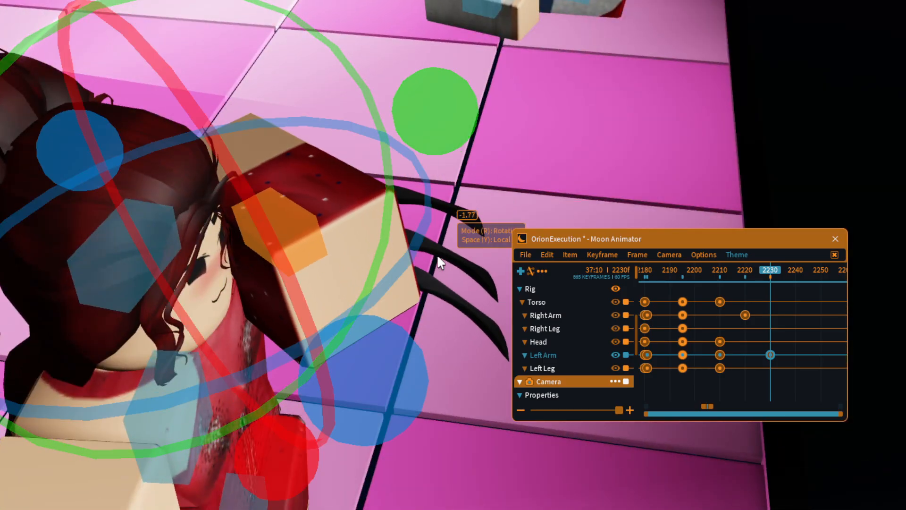
left_click_drag(354, 380, 249, 402)
key("a")
right_click_drag(249, 401, 251, 393)
key("a")
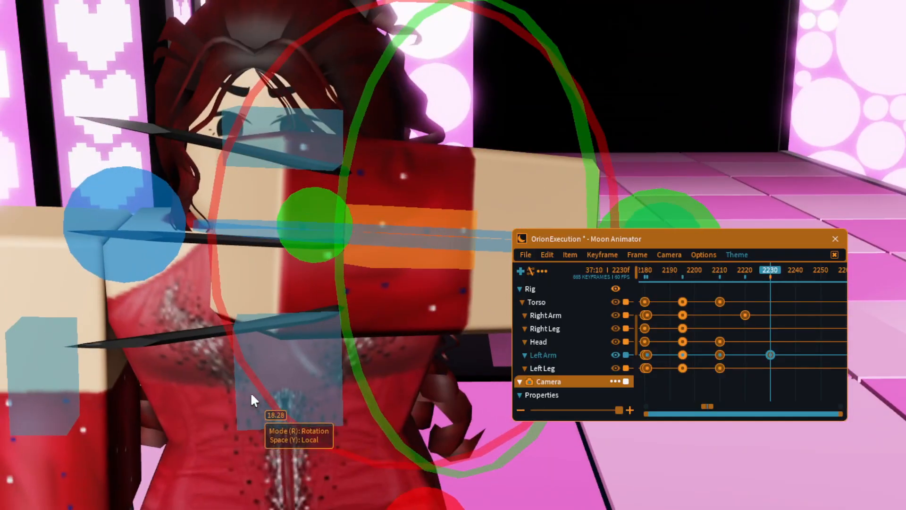
Step: Shift HermesDrag's left arm about 0.31 units to meet the shoulder at frame 2230
right_click_drag(277, 336, 277, 337)
right_click_drag(370, 269, 370, 268)
key("s")
key("r")
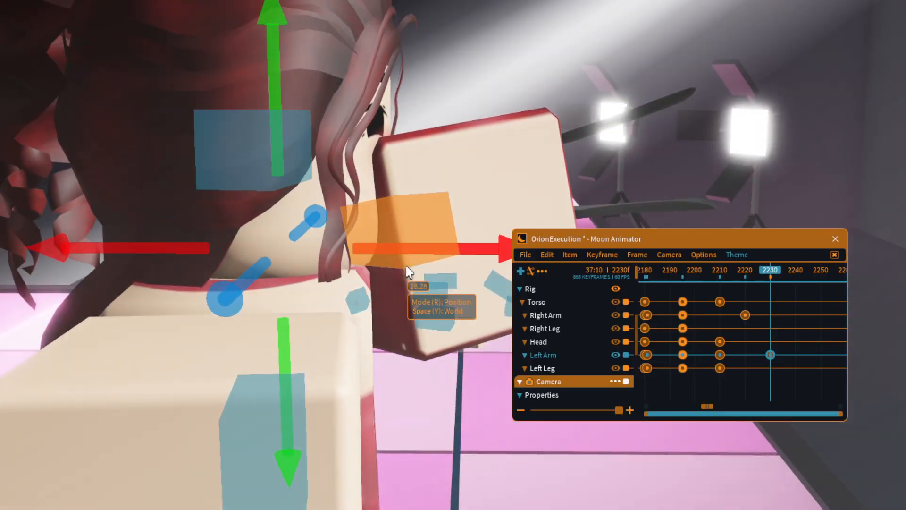
right_click_drag(439, 253, 439, 253)
left_click_drag(176, 195, 205, 194)
key("d")
right_click_drag(204, 194, 214, 195)
key("d")
key("w")
key("a")
key("r")
key("d")
key("s")
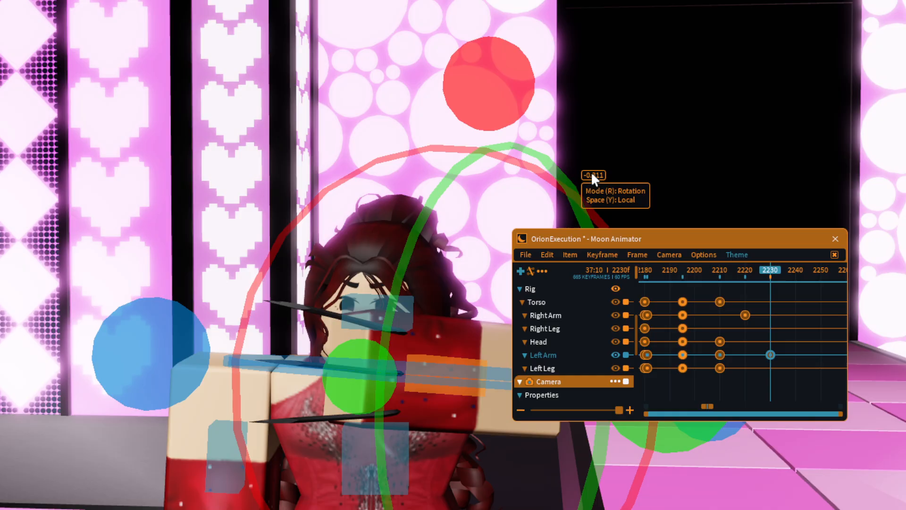
Step: Check HermesDrag's raised left arm through the camera shot at frame 2230
left_click(772, 266)
scroll(680, 66, "down", 2)
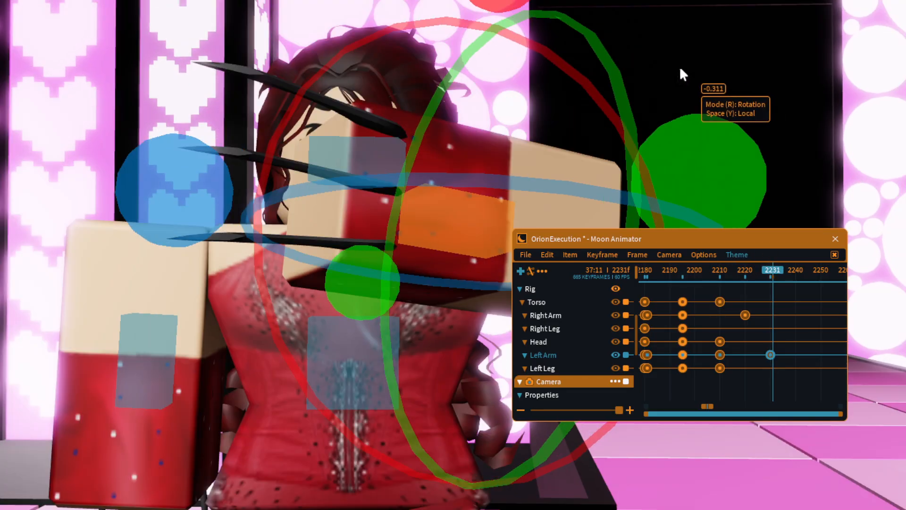
right_click_drag(529, 49, 529, 49)
left_click(772, 271)
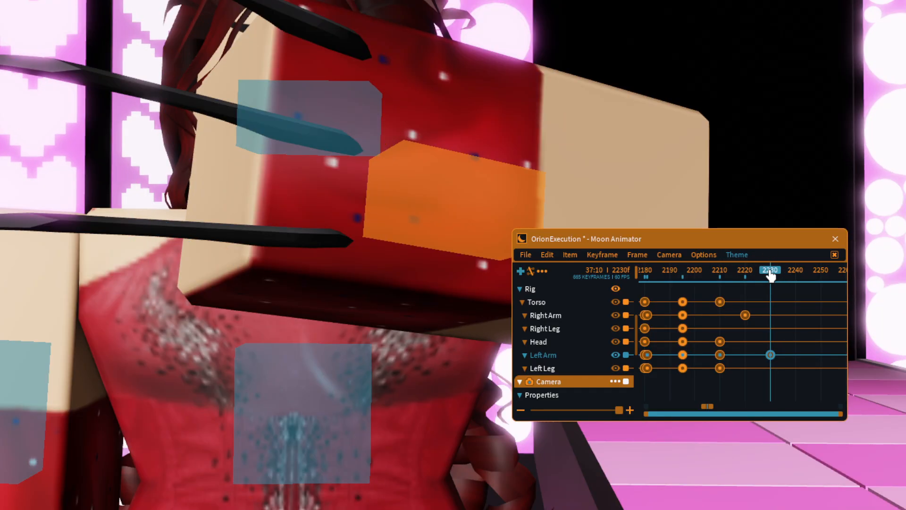
scroll(561, 321, "up", 1)
Step: Frame a slightly wider shot of HermesDrag's face and claws and keyframe the Camera's CFrame at frame 2230
left_click(561, 316)
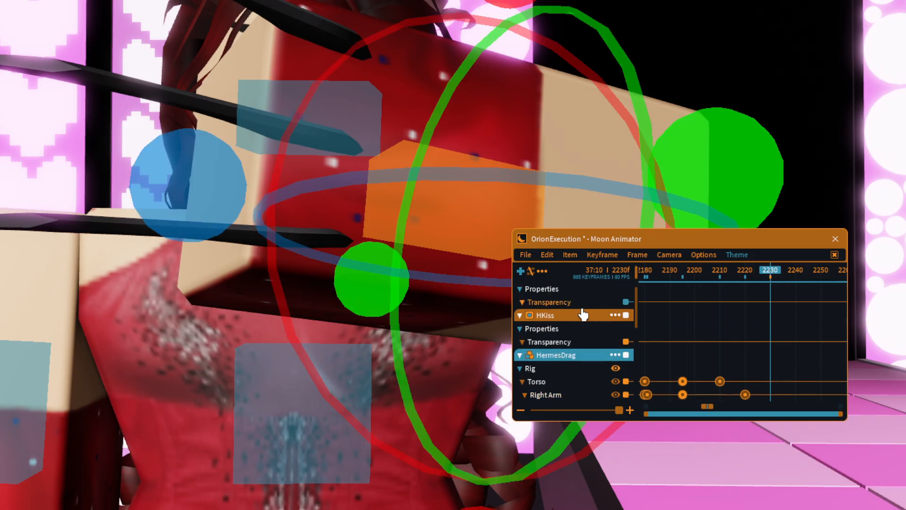
scroll(584, 315, "up", 1)
key("a")
key("d")
scroll(662, 123, "down", 1)
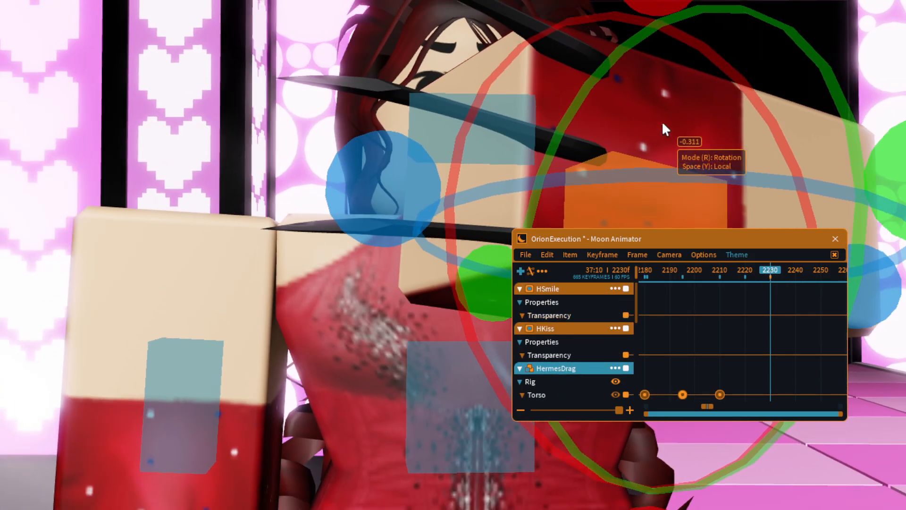
key("s")
key("q")
key("e")
key("w")
key("q")
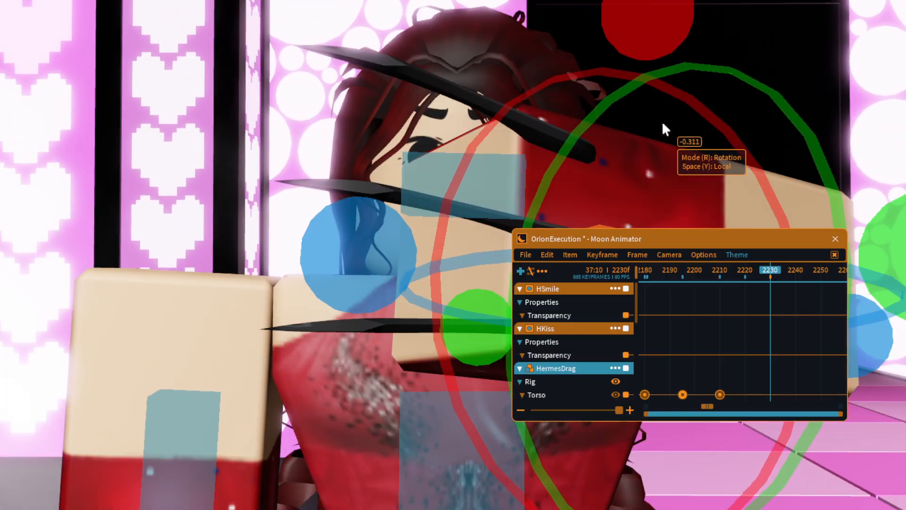
key("q")
key("e")
key("s")
scroll(568, 347, "down", 5)
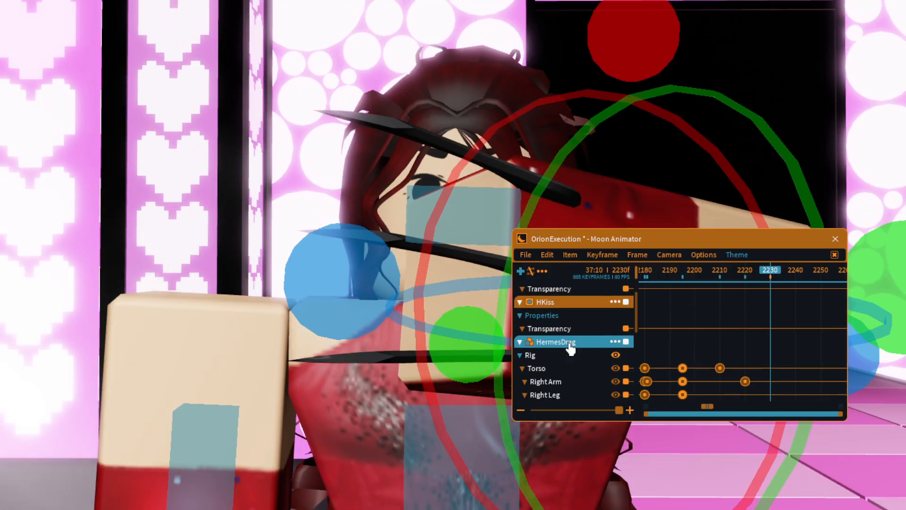
left_click(566, 382)
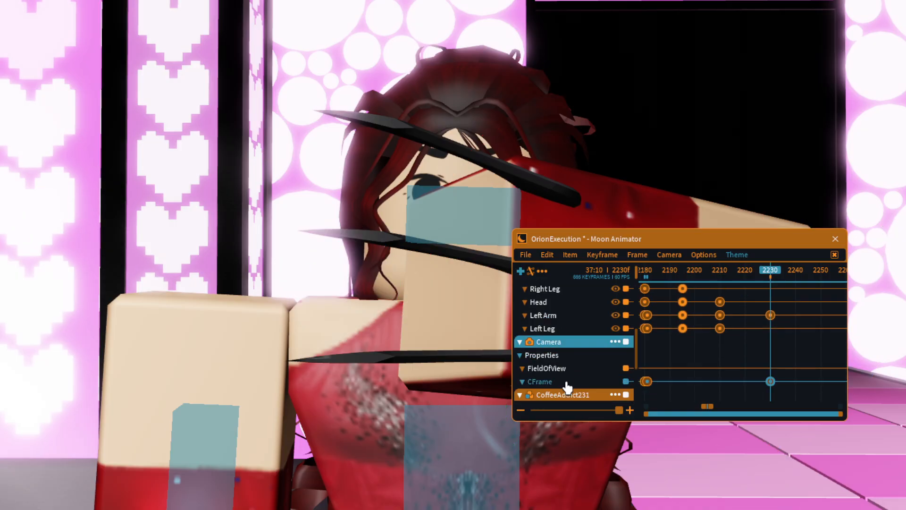
Step: Tilt HermesDrag's left arm so the claws angle upward and shift it back toward the shoulder at frame 2230
key("s")
key("d")
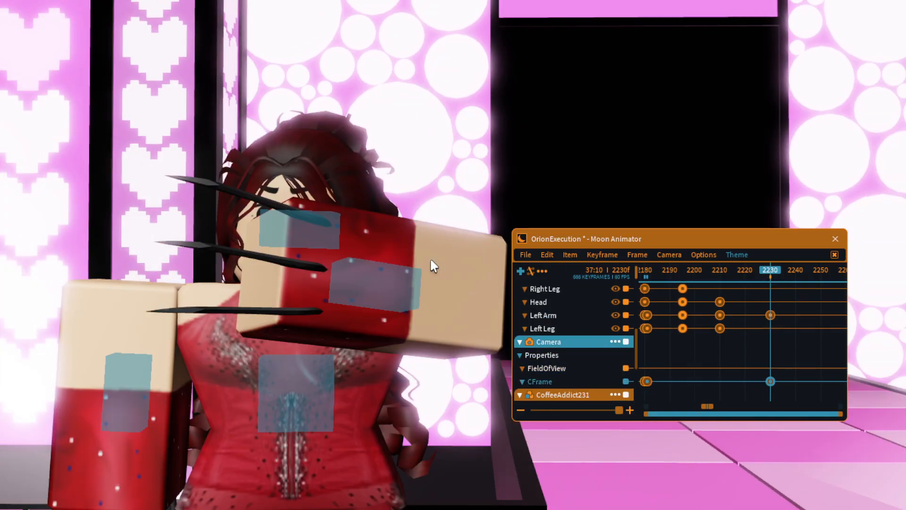
left_click(354, 283)
left_click_drag(406, 52, 469, 3)
key("w")
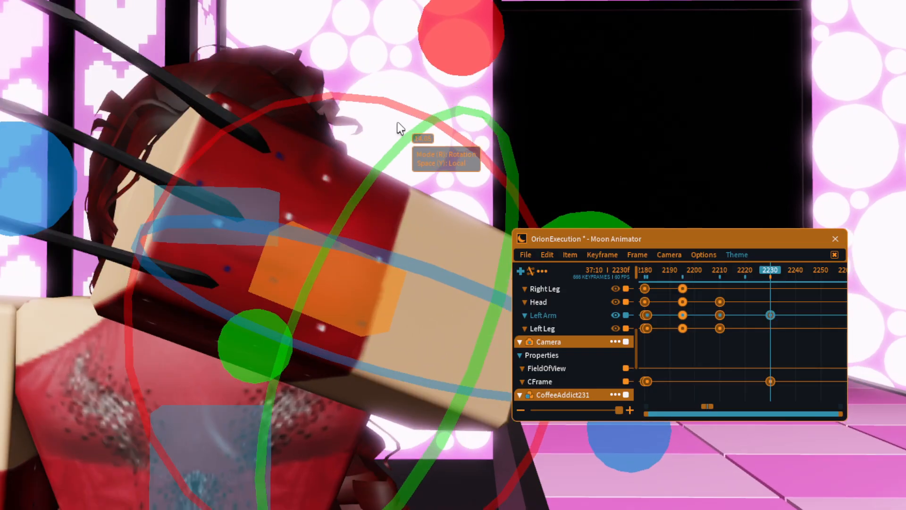
key("a")
key("r")
left_click_drag(459, 320, 401, 320)
left_click(780, 104)
key("d")
Step: Play back the shot and replace the Camera's CFrame keyframe at frame 2280 with the frame 2230 framing
left_click_drag(770, 276, 628, 283)
key("space")
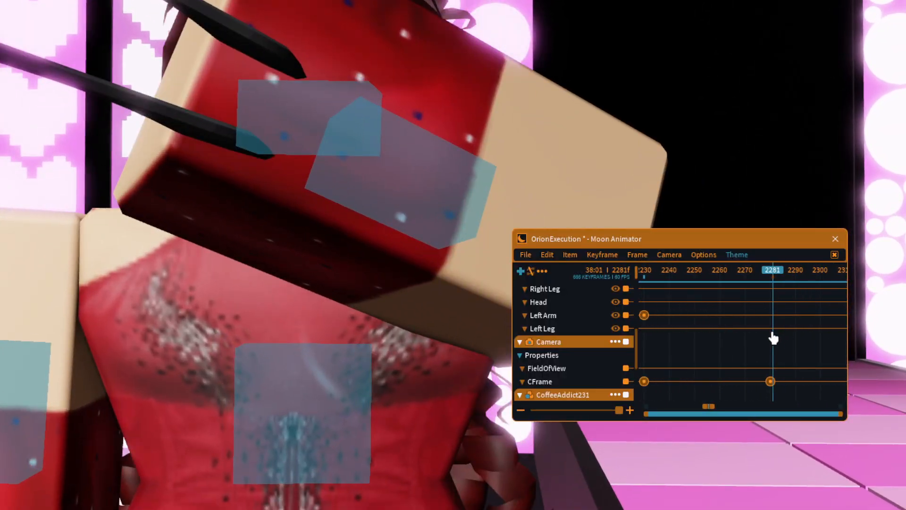
key("Delete")
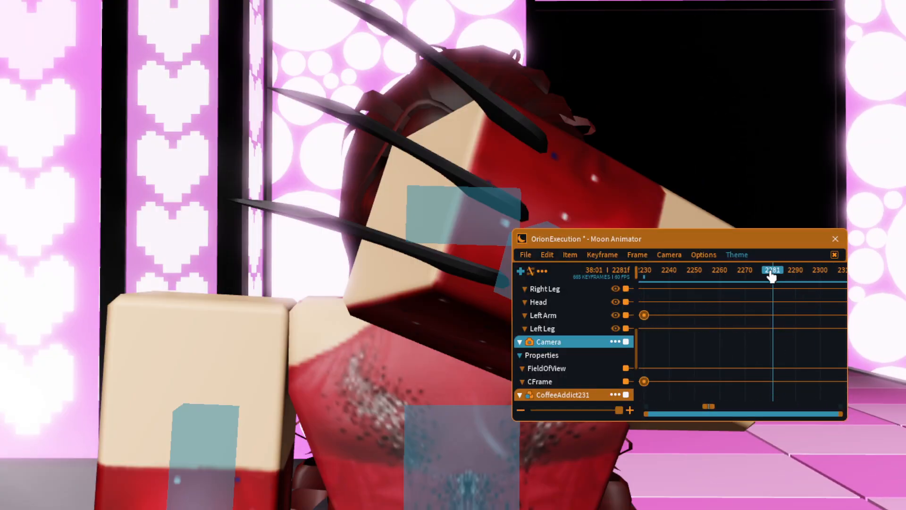
left_click_drag(752, 276, 695, 277)
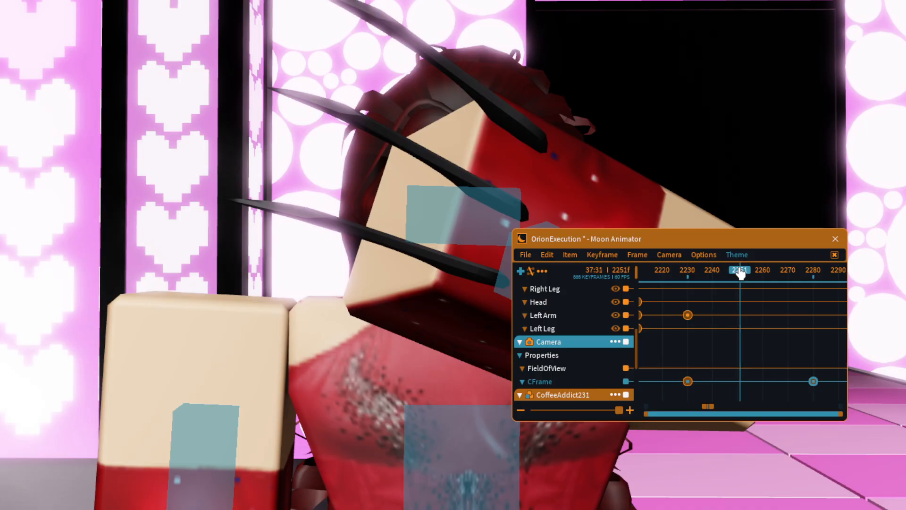
Step: Add a keyframe holding HermesDrag's left arm pose at frame 2240
left_click_drag(740, 273, 712, 278)
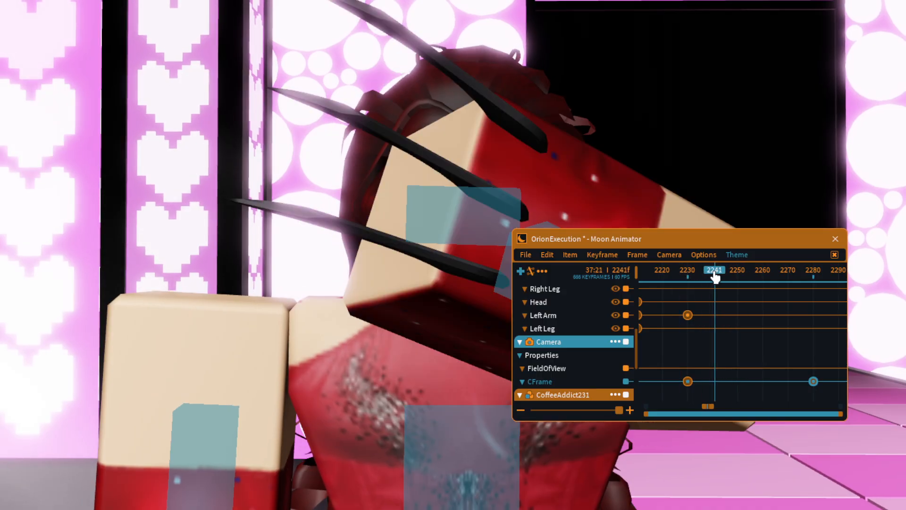
left_click(563, 320)
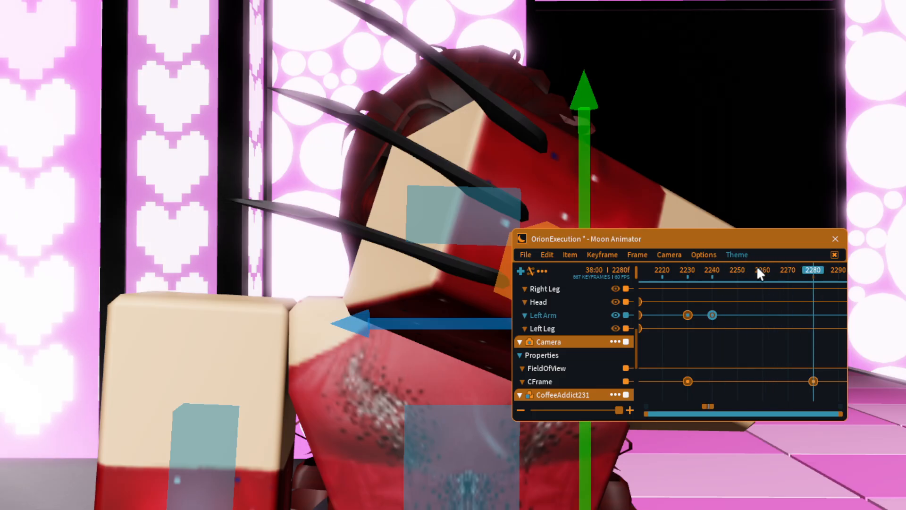
Step: Swing HermesDrag's left arm outward and raise it above the shoulder with the claws pointing up at frame 2255
mouse_move(760, 274)
left_mouse_down()
mouse_move(688, 273)
mouse_move(764, 277)
mouse_move(750, 280)
left_mouse_up()
scroll(766, 148, "down", 2)
left_click(766, 149)
scroll(607, 211, "up", 2)
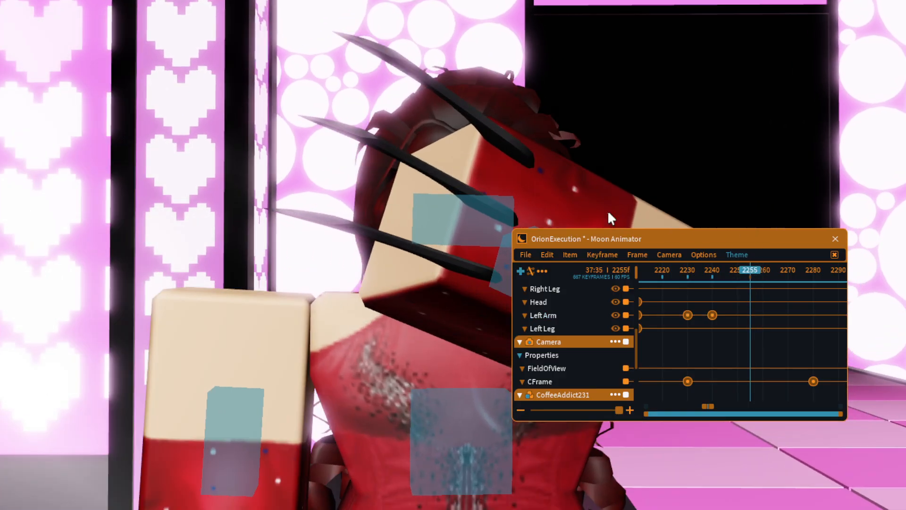
key("d")
left_click(341, 279)
scroll(402, 170, "down", 1)
key("r")
right_click_drag(402, 169, 403, 166)
scroll(403, 166, "down", 1)
left_click_drag(265, 156, 653, 165)
right_click_drag(367, 223, 316, 251)
scroll(366, 222, "up", 1)
key("r")
left_click_drag(207, 257, 287, 235)
left_click_drag(446, 102, 448, 71)
scroll(641, 77, "down", 2)
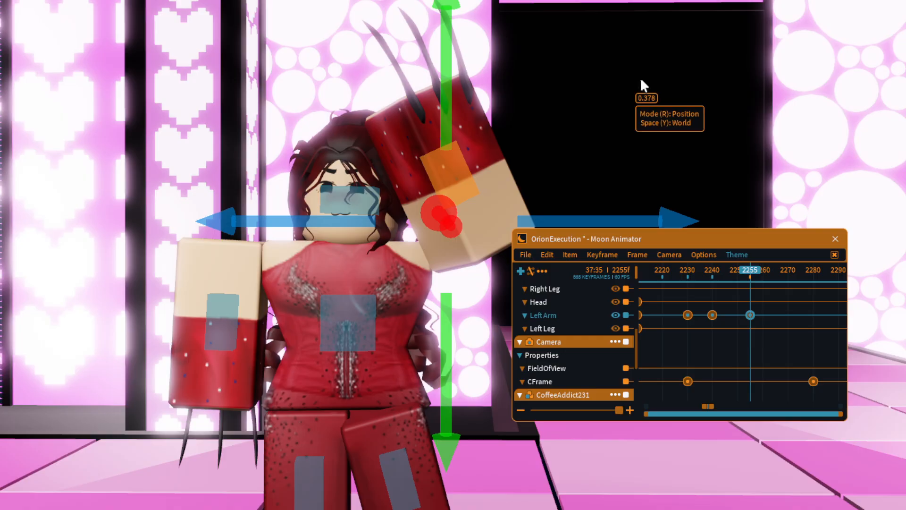
left_click(715, 165)
Step: Scrub through the arm raise and change the easing style of HermesDrag's left arm keyframe at frame 2240
scroll(715, 164, "up", 1)
left_click(751, 270)
scroll(692, 180, "up", 3)
right_click_drag(693, 180, 689, 184)
scroll(693, 180, "up", 2)
left_click(711, 276)
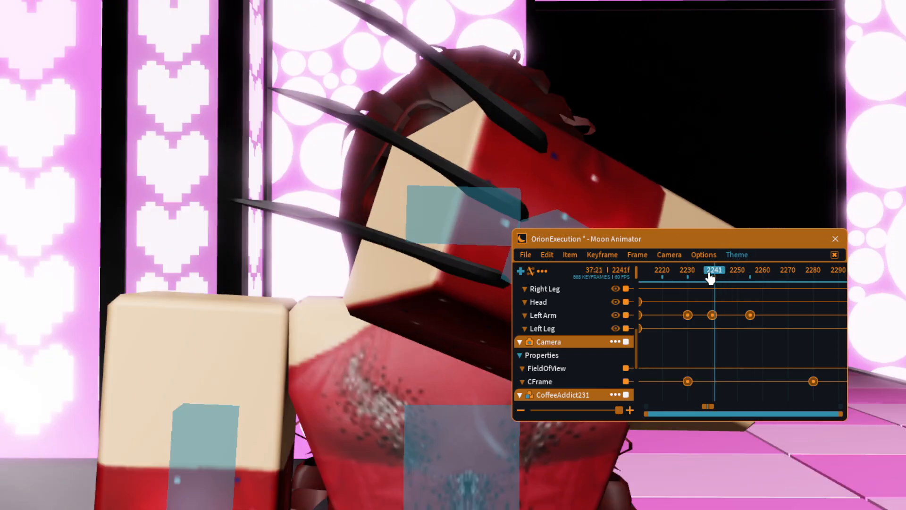
double_click(712, 315)
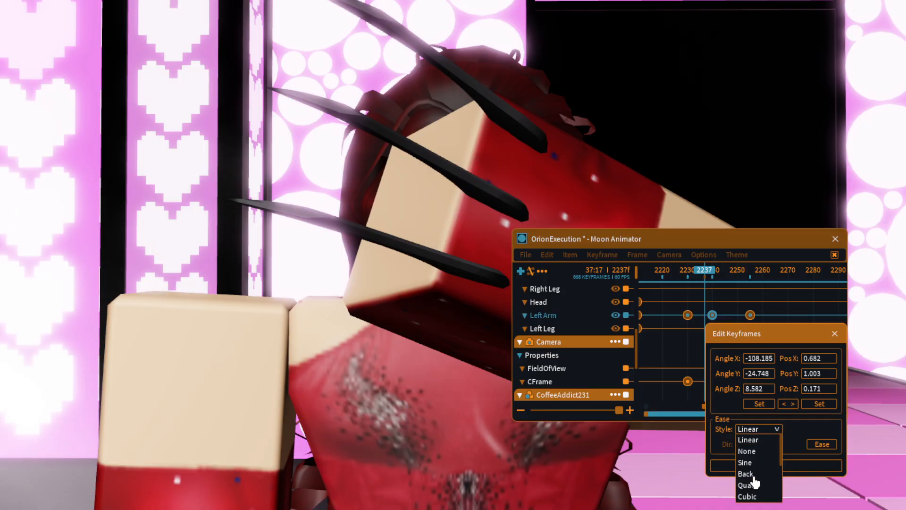
left_click(777, 465)
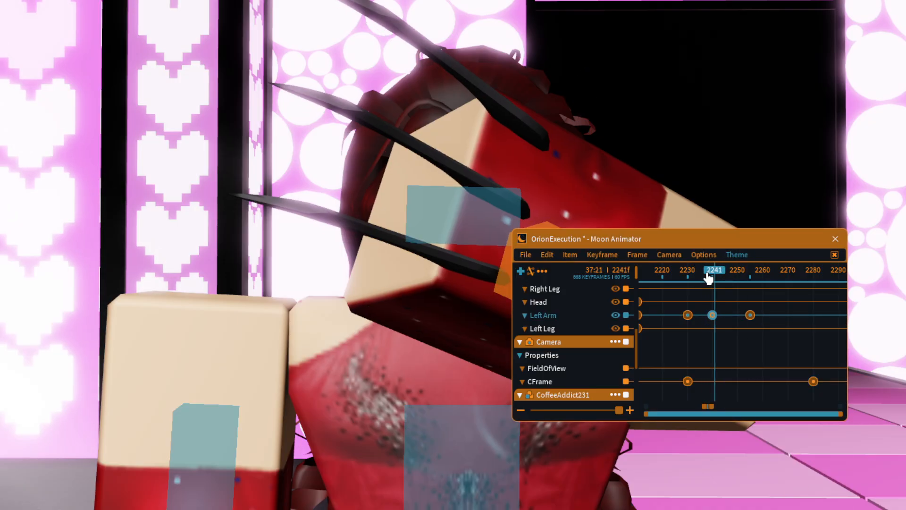
Step: Scrub through the arm raise up to about frame 2275 and look through the tracks of the animated items
left_click_drag(797, 274, 751, 276)
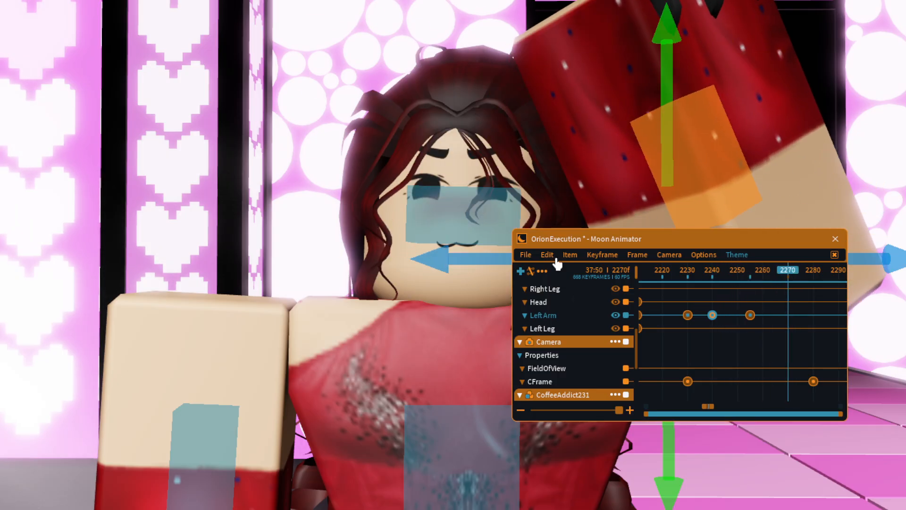
left_click(873, 78)
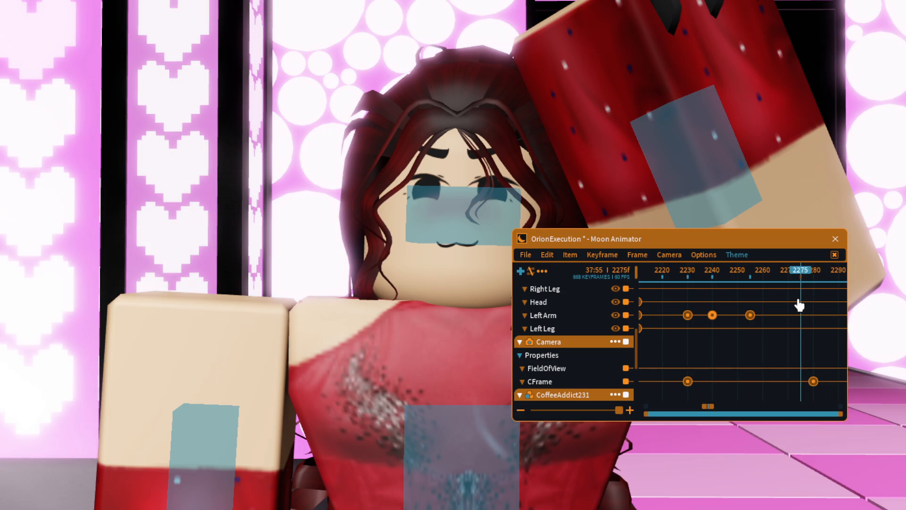
scroll(576, 329, "up", 5)
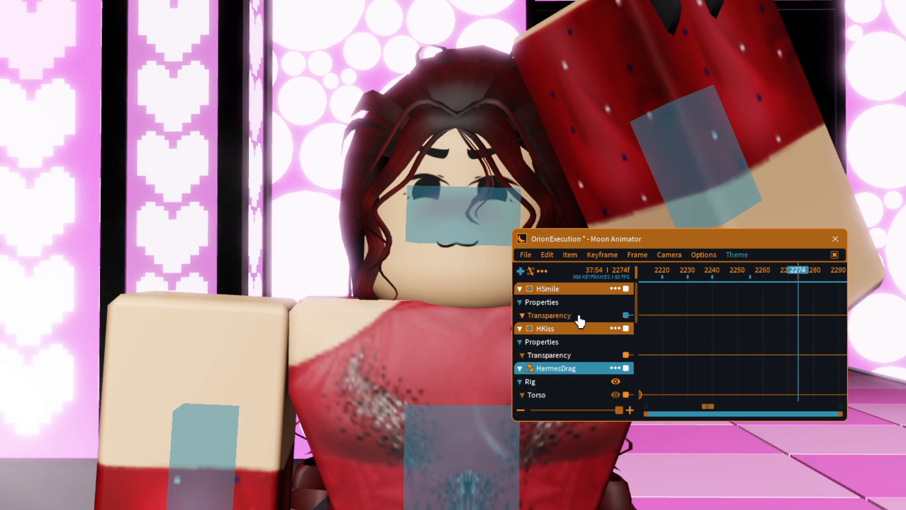
scroll(580, 320, "down", 8)
scroll(553, 321, "up", 8)
scroll(547, 290, "down", 6)
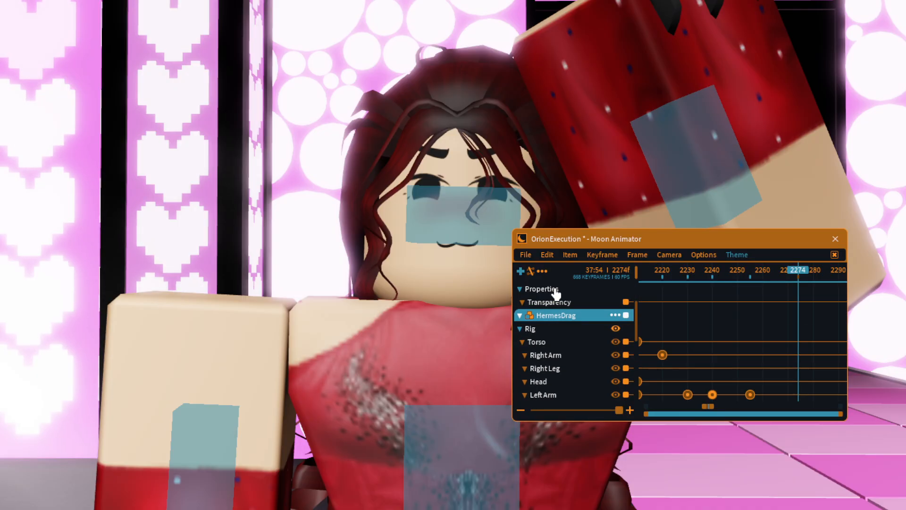
left_click(785, 274)
left_click_drag(804, 272, 795, 273)
scroll(585, 332, "down", 1)
scroll(584, 331, "up", 11)
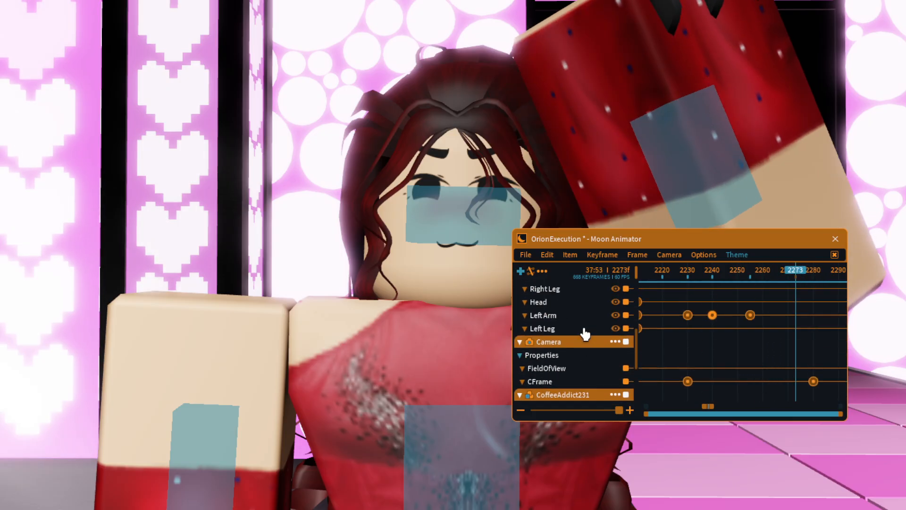
Step: Copy HermesDrag's left arm keyframe from frame 2240 to frame 2270
left_click(714, 368)
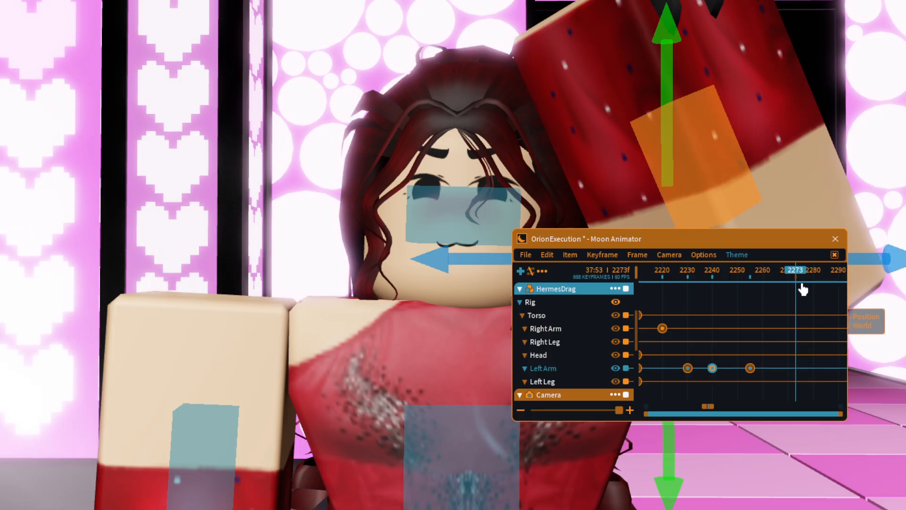
left_click(785, 281)
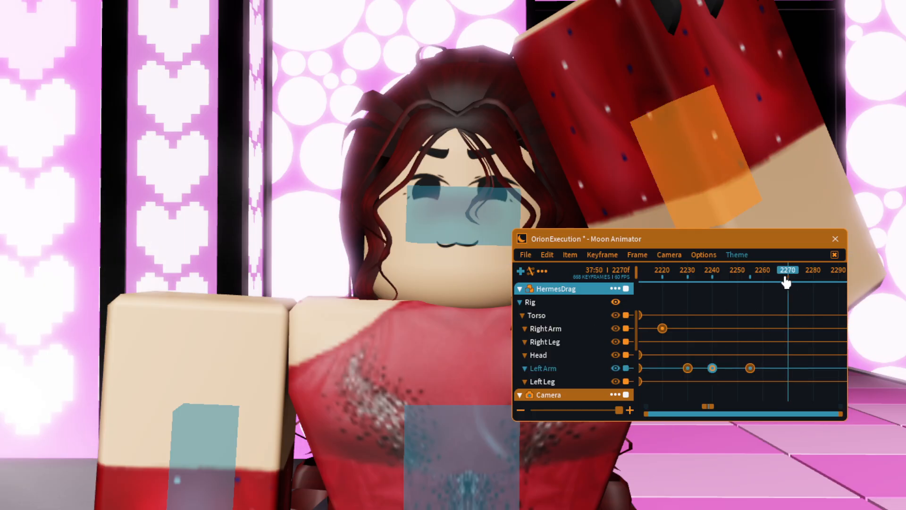
left_click_drag(753, 275, 788, 277)
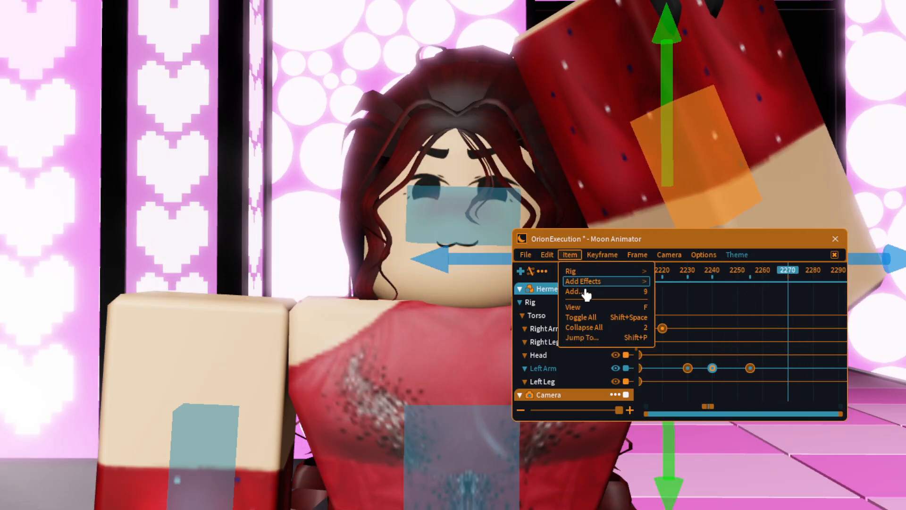
left_click(547, 256)
left_click(562, 295)
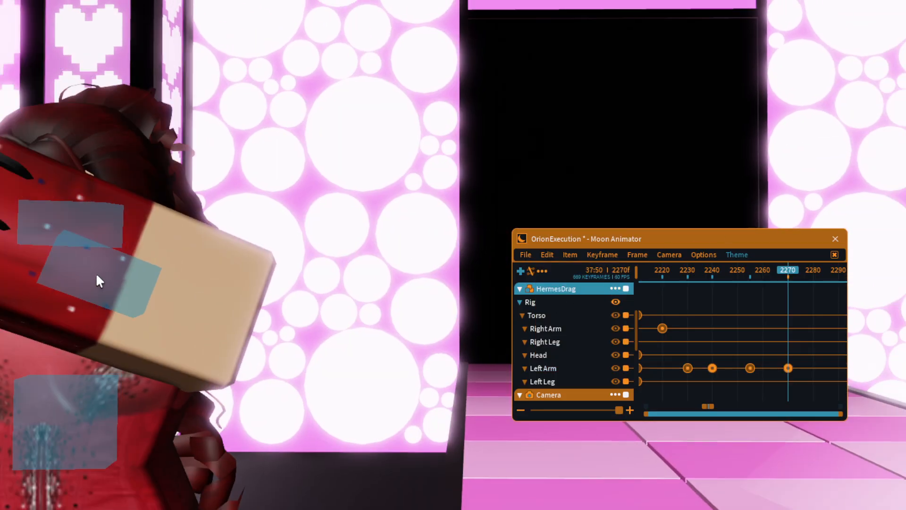
Step: Rotate HermesDrag's left arm downward and lower it so the claws sweep across the chest at frame 2270
left_click(97, 276)
scroll(276, 148, "down", 2)
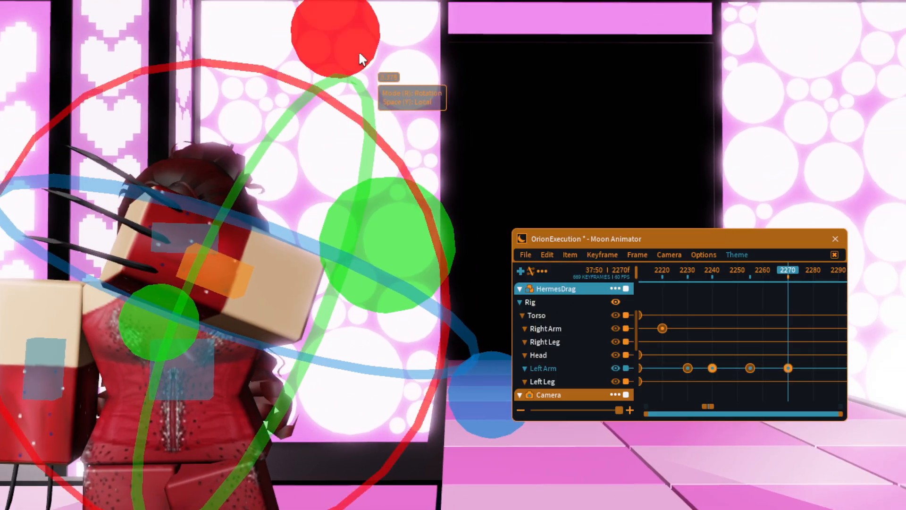
left_click_drag(358, 51, 171, 168)
key("a")
left_click_drag(360, 34, 405, 3)
key("w")
key("r")
left_click_drag(519, 141, 520, 202)
left_click(712, 124)
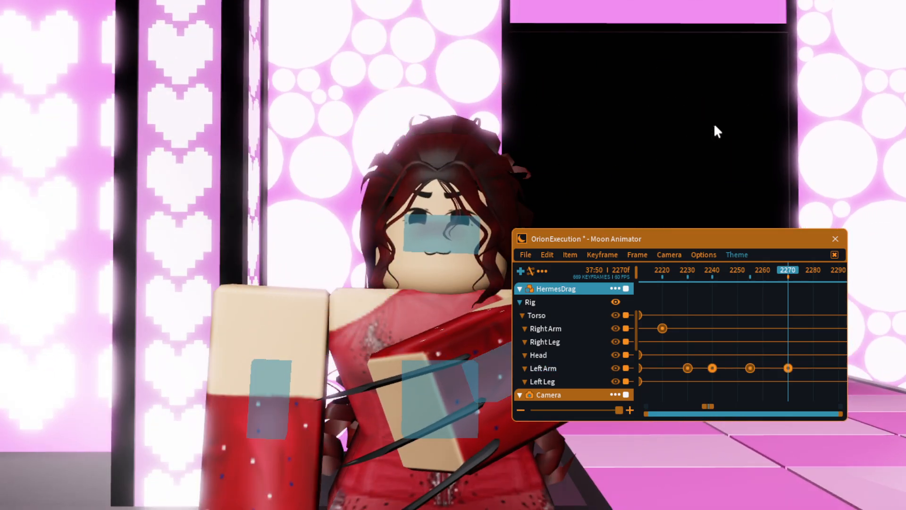
Step: Shift HermesDrag's left arm sideways across the face at frame 2263
mouse_move(786, 273)
left_mouse_down()
mouse_move(700, 279)
mouse_move(788, 277)
mouse_move(741, 277)
mouse_move(771, 277)
left_mouse_up()
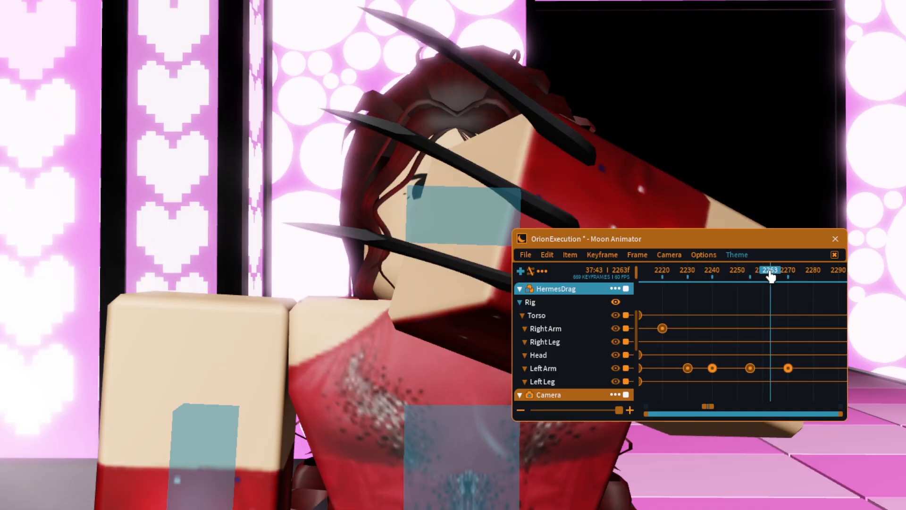
key("s")
key("d")
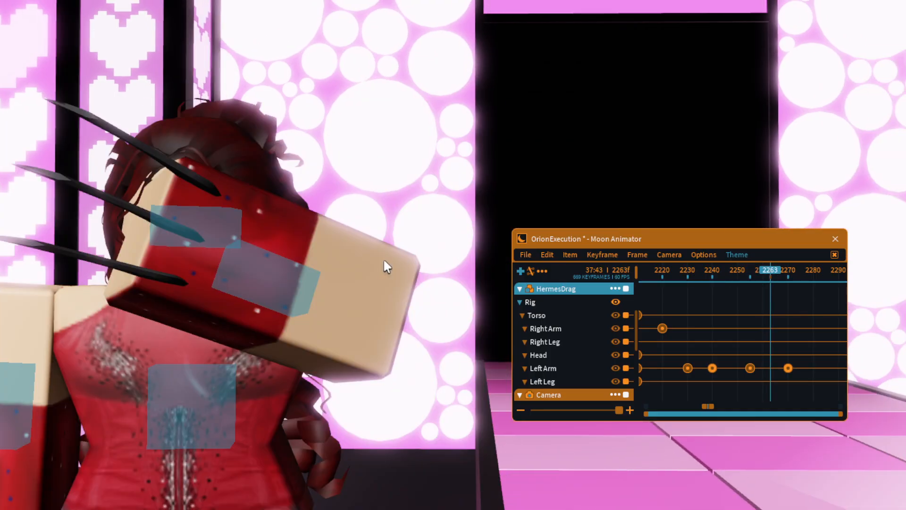
left_click(384, 264)
key("a")
key("d")
left_click_drag(417, 308, 375, 307)
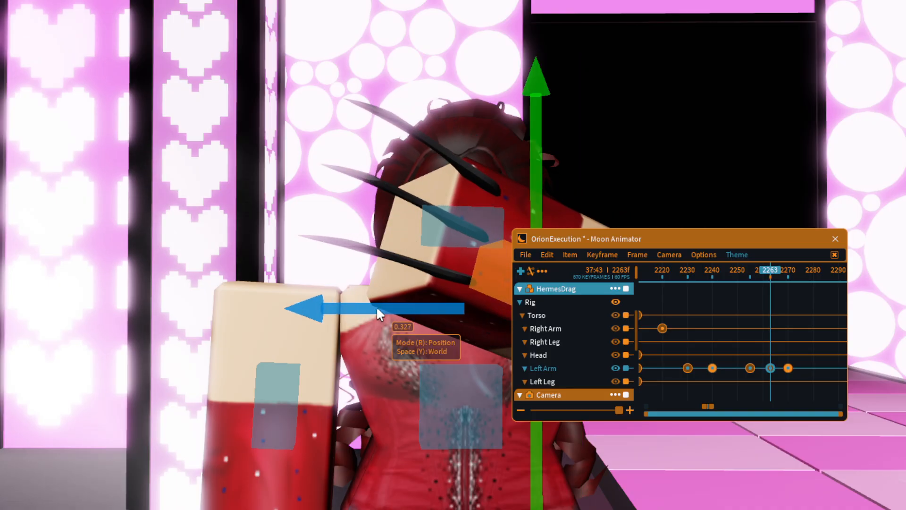
Step: Scrub the swipe and set the easing style of HermesDrag's left arm keyframe at frame 2263 to Quad
left_click_drag(771, 278, 789, 279)
double_click(771, 368)
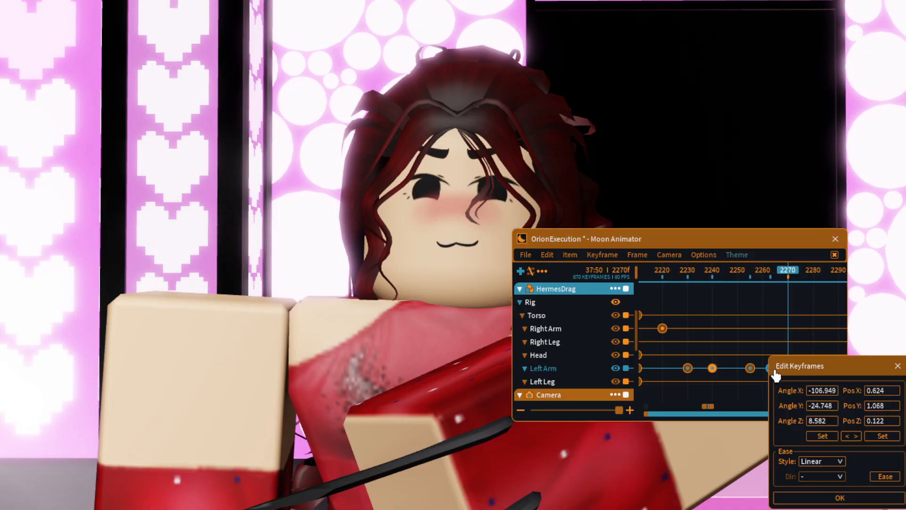
left_click(823, 461)
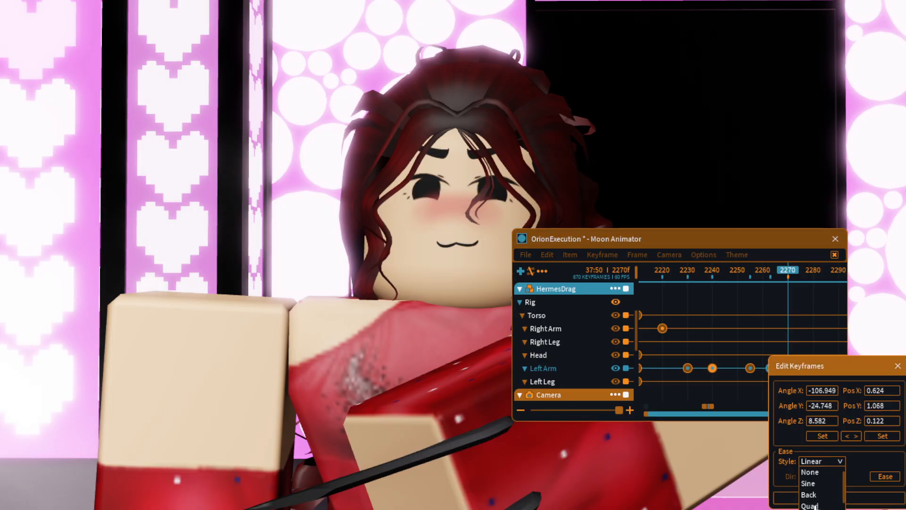
left_click(815, 507)
left_click(839, 497)
Step: Scrub back through the shot and set the easing style of the Camera's CFrame keyframe at frame 2181 to Quad
left_click_drag(787, 279, 672, 283)
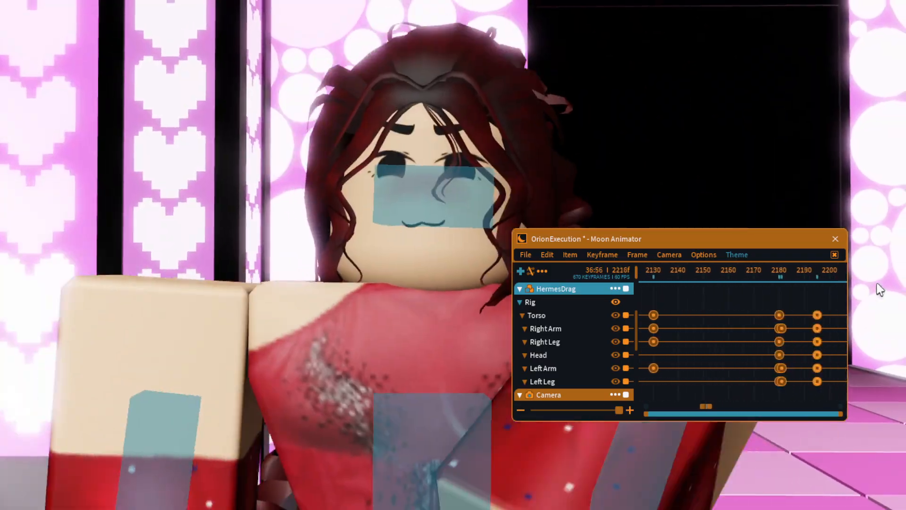
left_click_drag(876, 283, 667, 297)
scroll(573, 348, "down", 4)
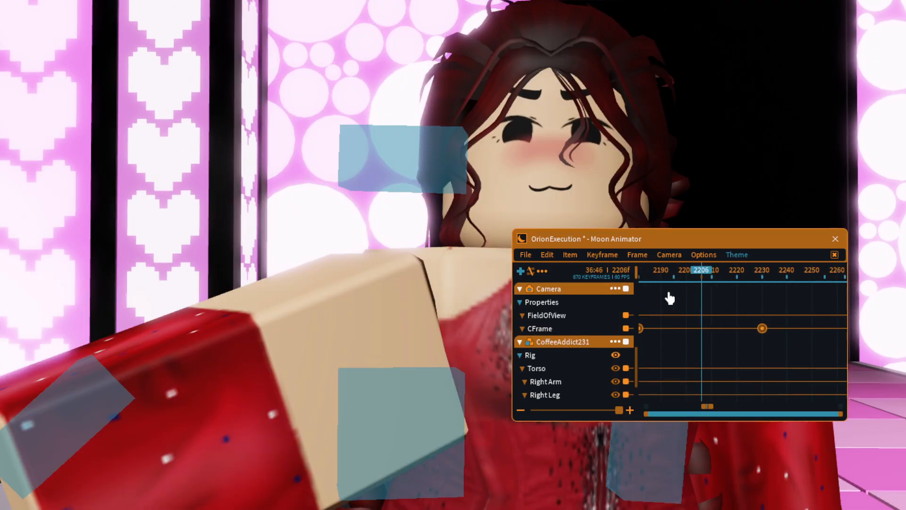
double_click(670, 329)
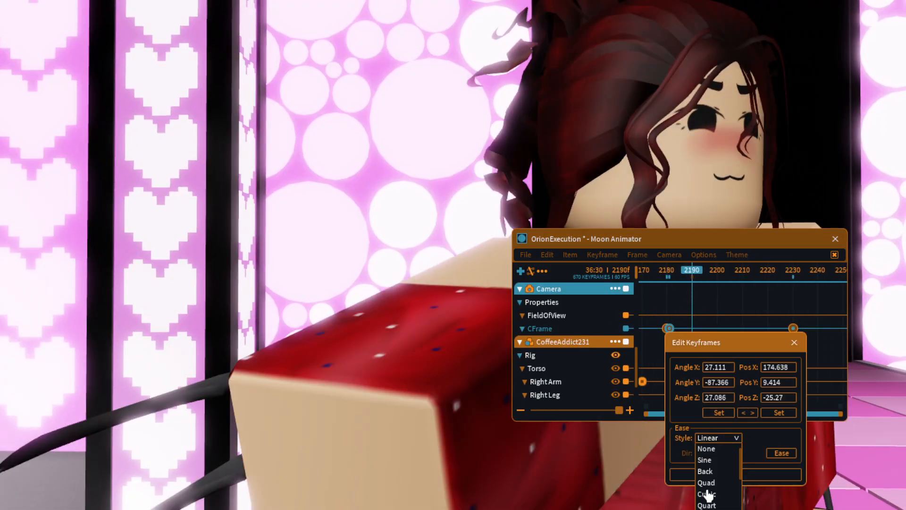
left_click(713, 483)
left_click(729, 473)
Step: Play back and scrub the runway sequence through frame 2279 to review HermesDrag's walk, claw swipe and camera motion
left_click_drag(694, 275, 642, 279)
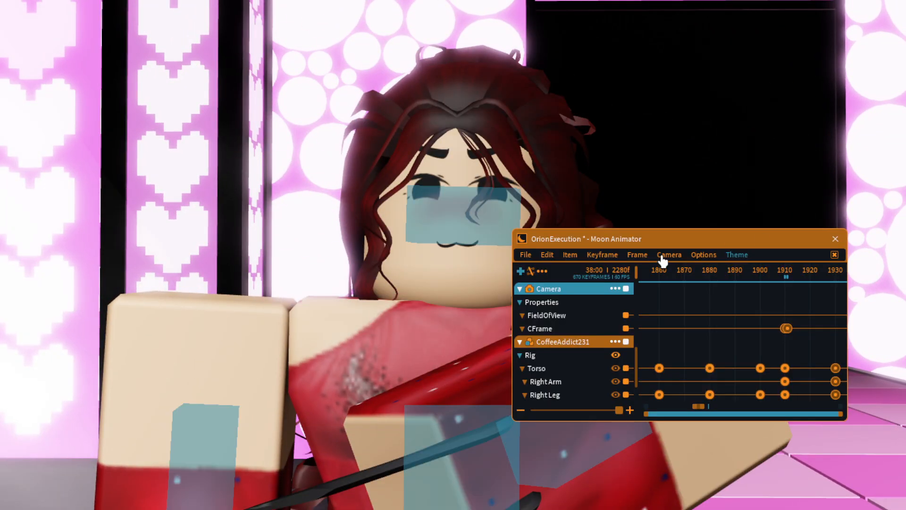
scroll(568, 319, "down", 2)
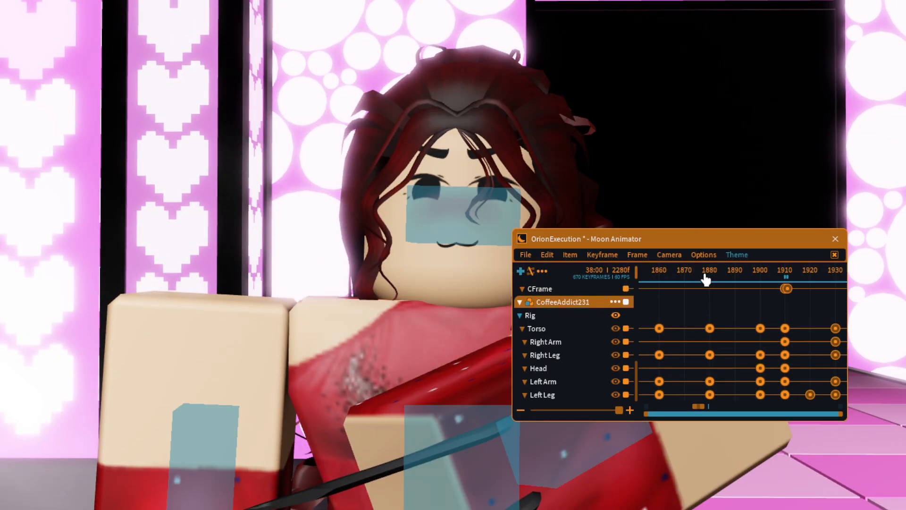
left_click_drag(706, 280, 863, 323)
scroll(550, 377, "up", 11)
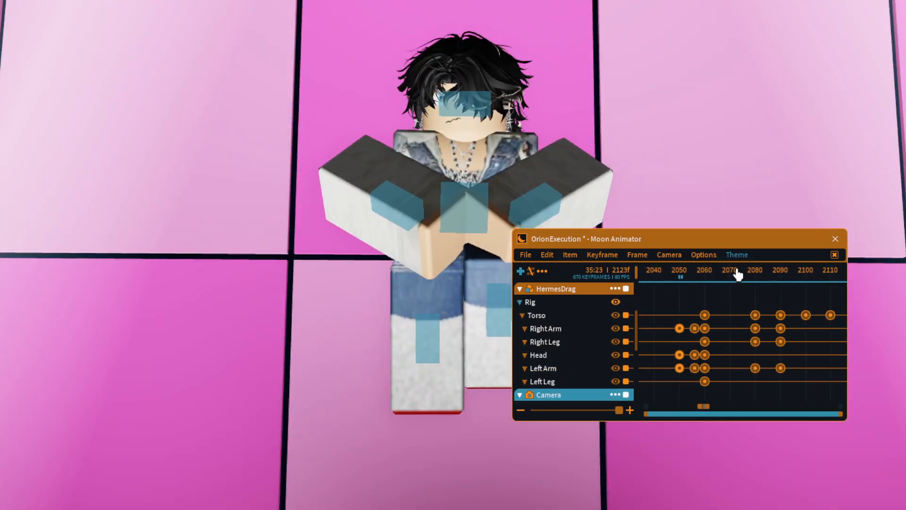
left_click_drag(738, 275, 787, 303)
left_click_drag(709, 406, 711, 406)
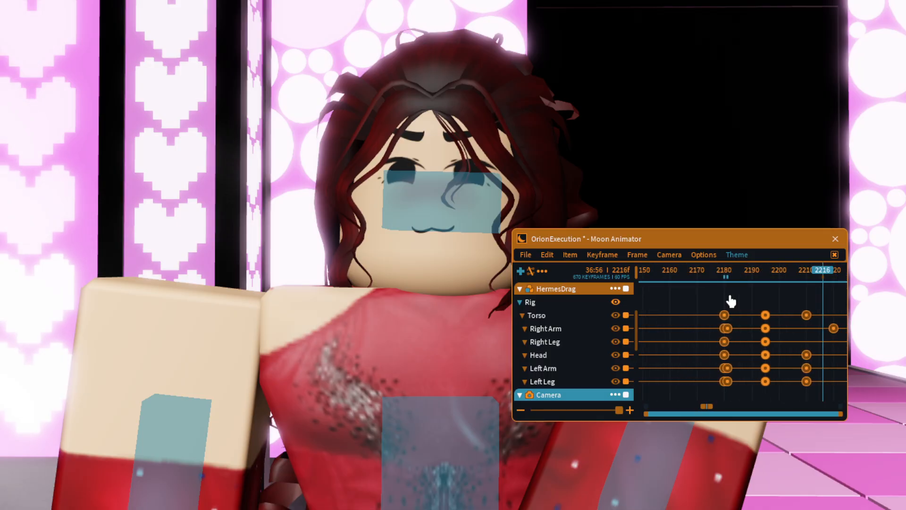
left_click_drag(751, 270, 723, 274)
key("space")
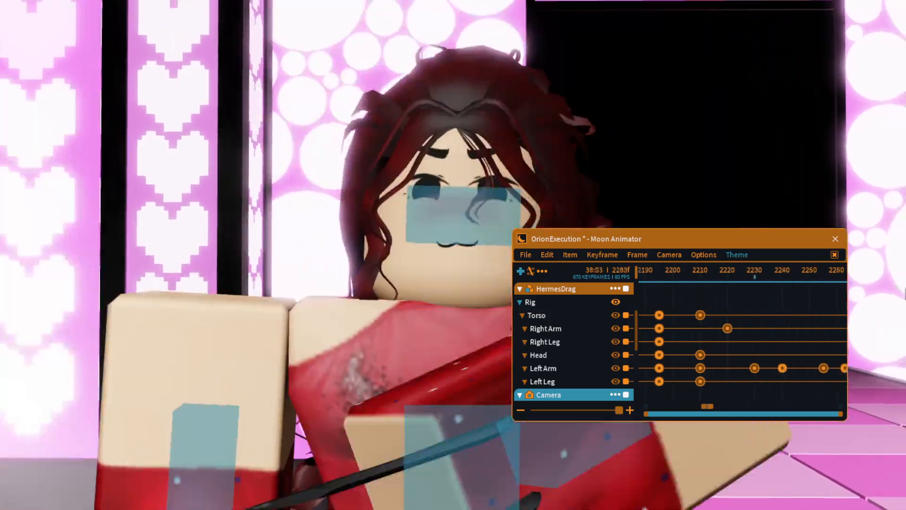
left_click(664, 349)
left_click_drag(663, 348, 673, 349)
key("space")
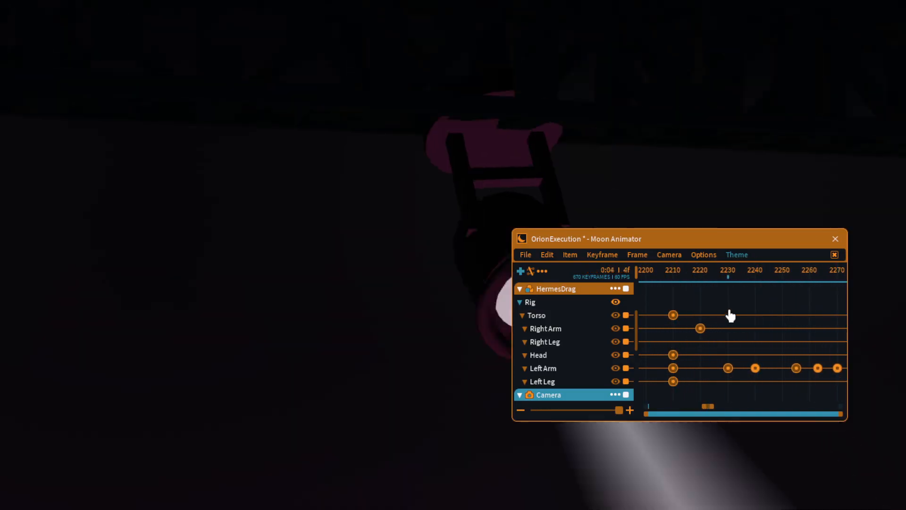
left_click_drag(726, 274, 805, 274)
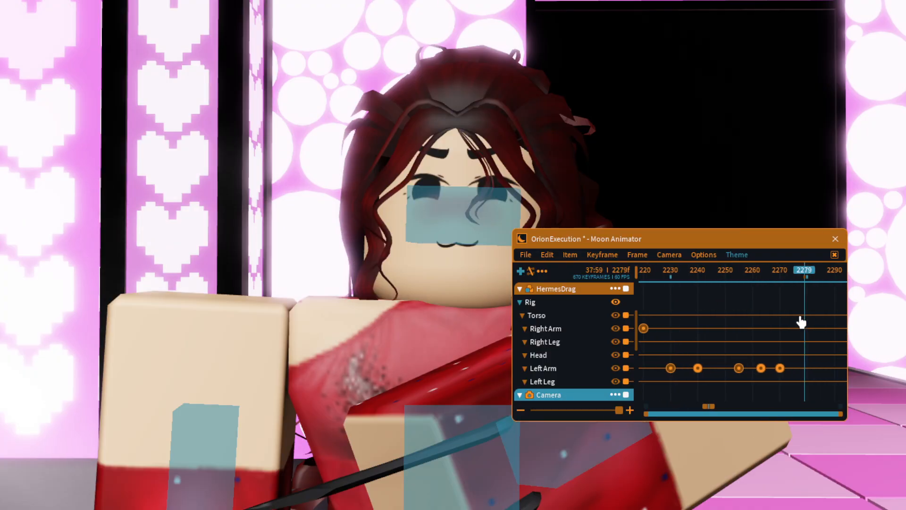
Step: Turn HermesDrag's torso about 22 degrees around its vertical axis at frame 2270
scroll(456, 445, "down", 2)
left_click(424, 405)
key("r")
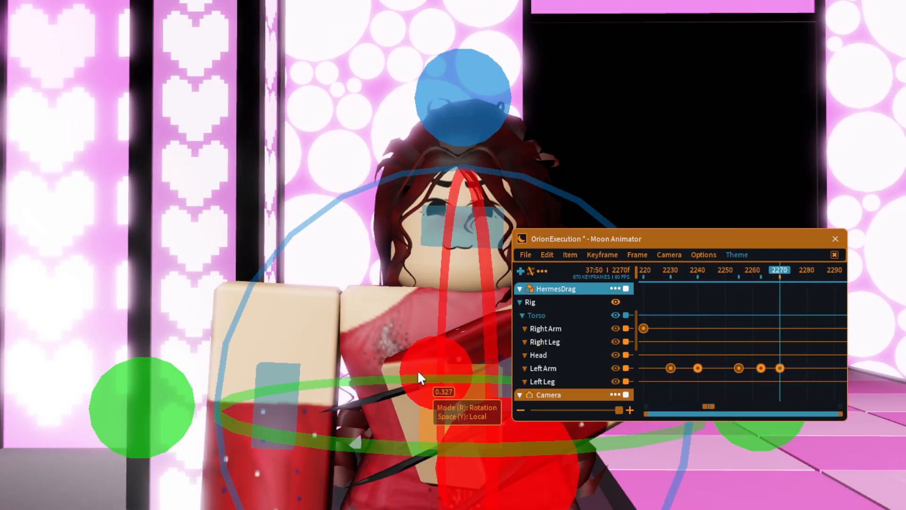
scroll(448, 351, "down", 2)
right_click_drag(418, 370, 474, 332)
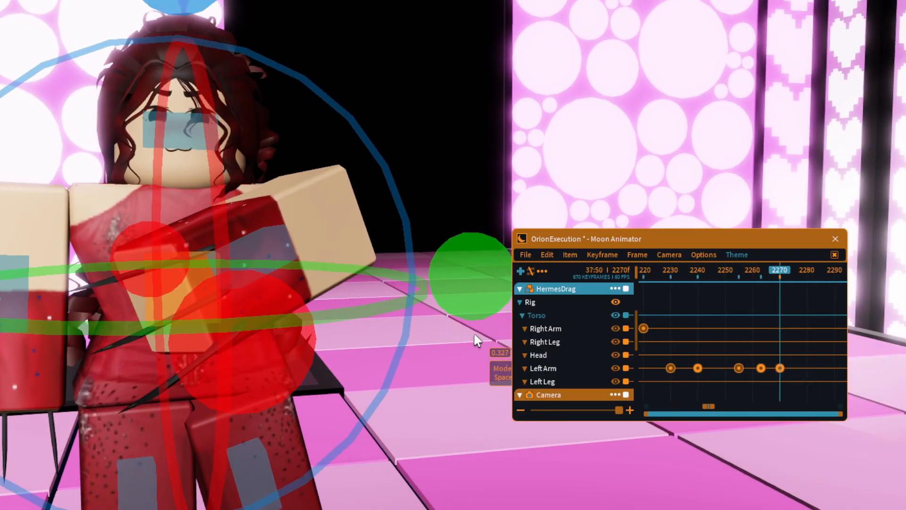
left_click_drag(471, 288, 455, 305)
key("a")
Step: Rotate HermesDrag's head around its vertical axis to counter the torso turn at frame 2270
left_click(491, 144)
scroll(512, 124, "up", 3)
scroll(513, 124, "down", 3)
right_click_drag(513, 123, 564, 147)
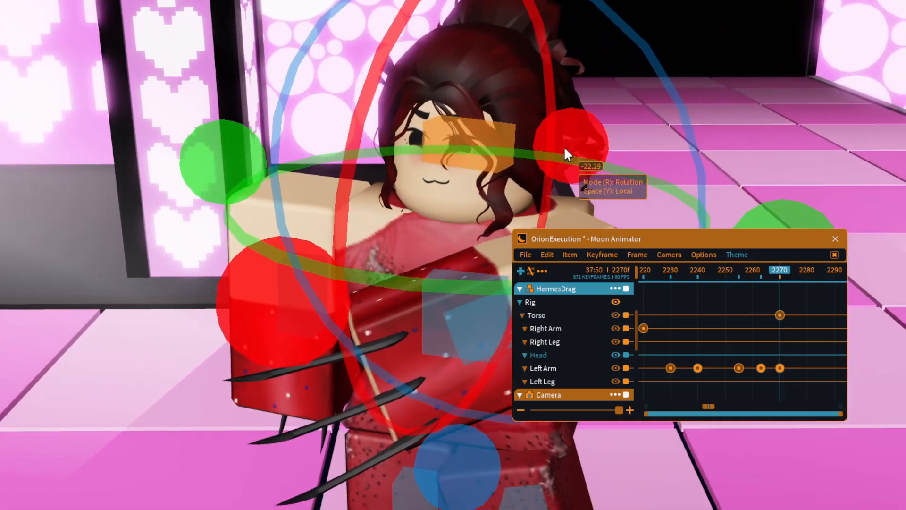
left_click_drag(767, 206, 809, 180)
Step: Rotate HermesDrag's right arm and reposition it at the shoulder to fit the turned torso at frame 2270
left_click(315, 284)
left_click_drag(401, 199, 365, 158)
key("r")
left_click_drag(426, 251, 438, 252)
key("a")
mouse_move(429, 252)
right_mouse_down()
mouse_move(313, 261)
mouse_move(421, 259)
right_mouse_up()
left_click_drag(465, 269, 492, 268)
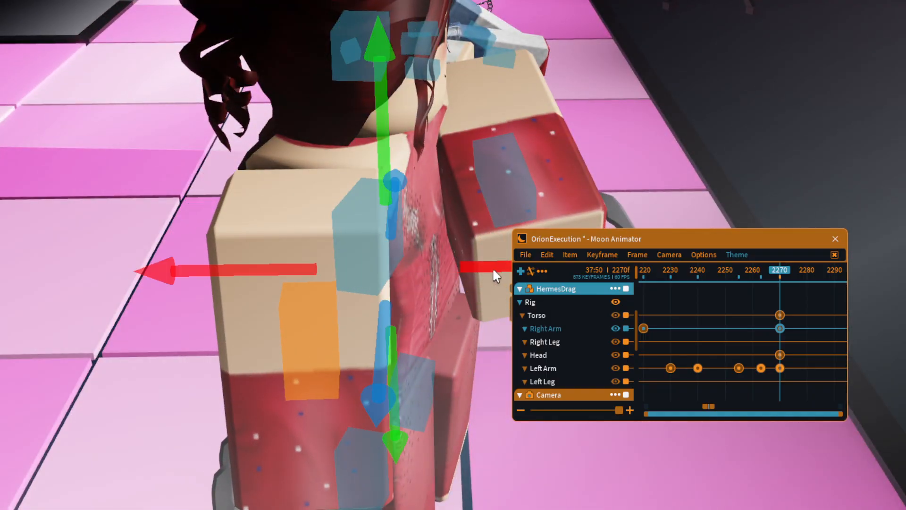
Step: Play back and scrub HermesDrag's claw swipe up to frame 2280 to review the turned torso and right arm
key("d")
right_click_drag(492, 268, 494, 268)
key("d")
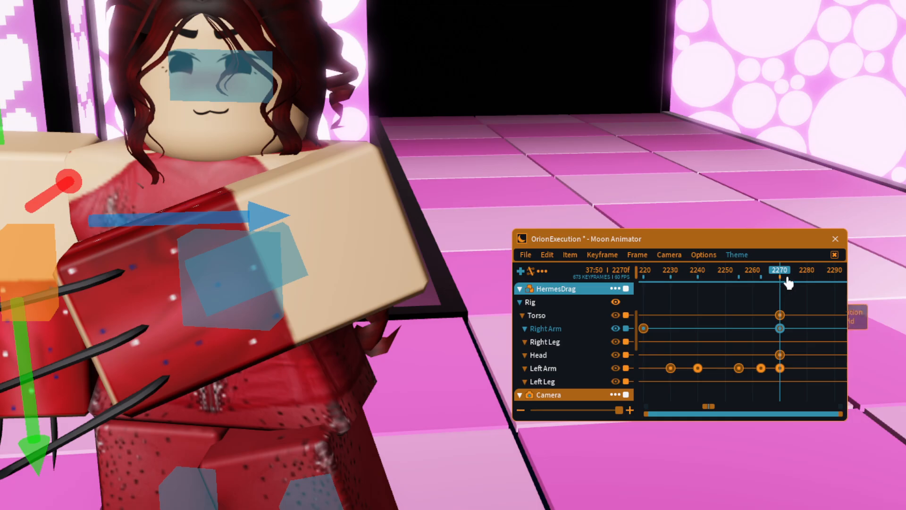
left_click_drag(779, 270, 639, 275)
key("space")
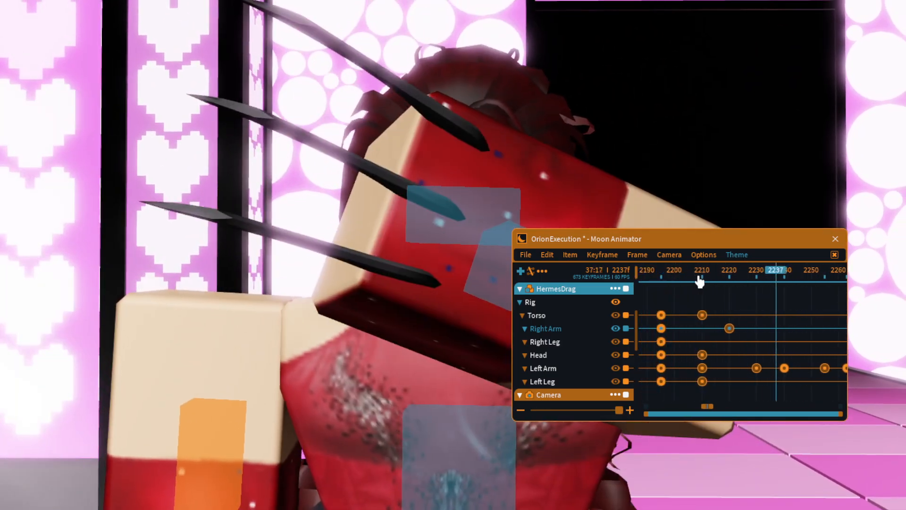
left_click_drag(728, 279, 713, 320)
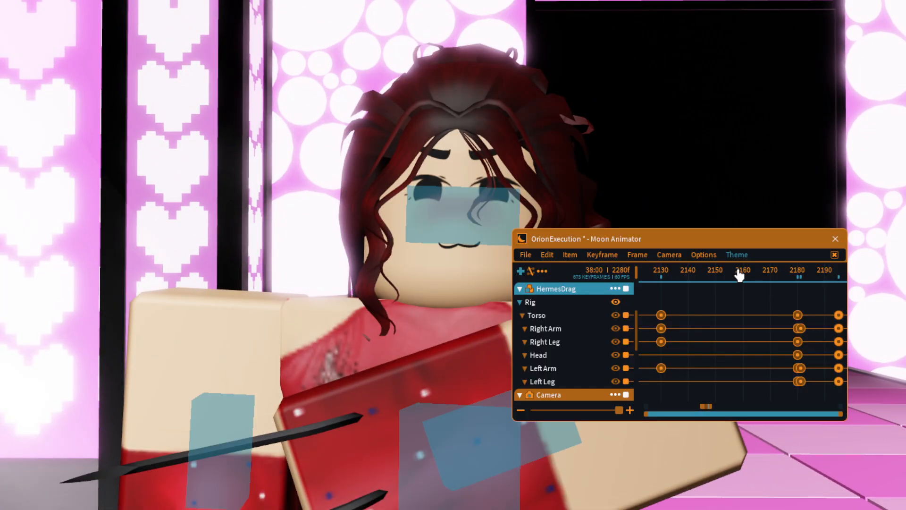
Step: Turn HermesDrag's torso about 8 degrees more around its vertical axis at frame 2270
left_click_drag(738, 269, 768, 316)
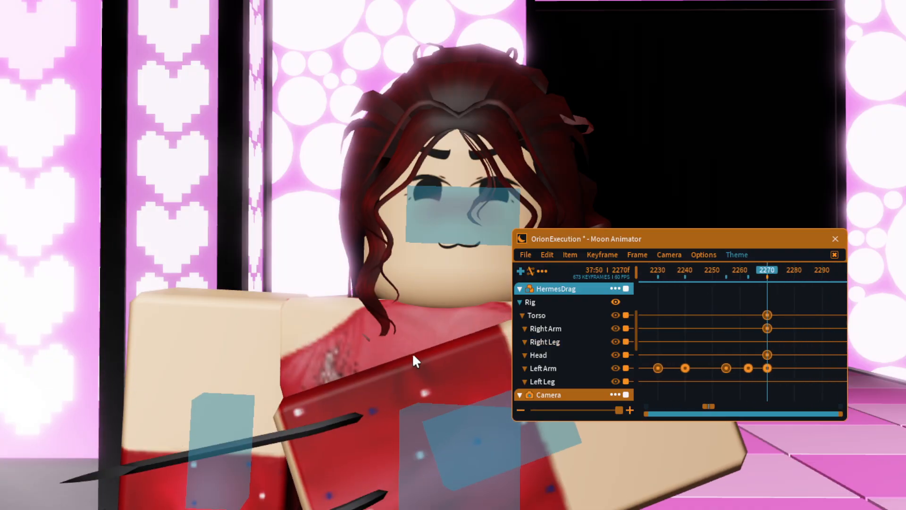
right_click_drag(413, 355, 406, 378)
left_click(465, 430)
right_click_drag(449, 427, 448, 427)
key("r")
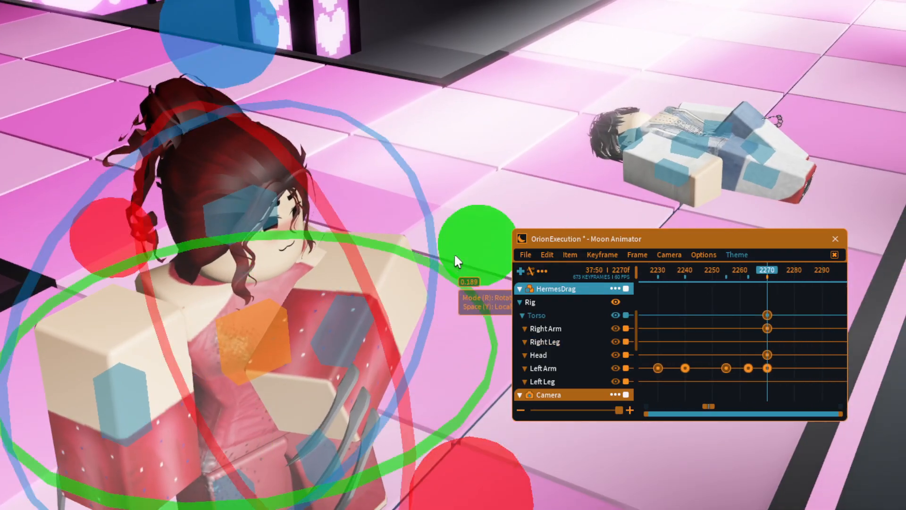
left_click_drag(455, 255, 471, 268)
right_click_drag(470, 268, 354, 248)
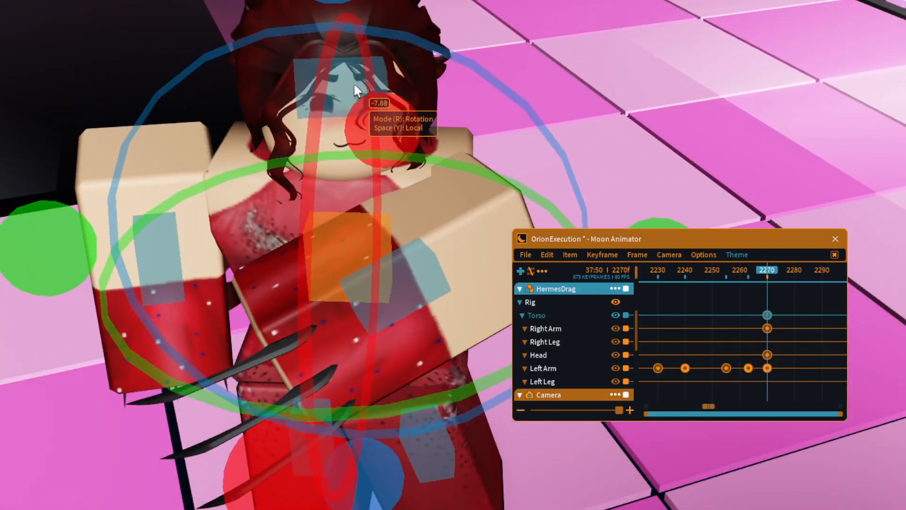
Step: Rotate HermesDrag's head about 11 degrees around its vertical axis at frame 2270 to counter the torso turn
right_click_drag(354, 85, 351, 84)
left_click(350, 84)
left_click_drag(613, 129, 665, 103)
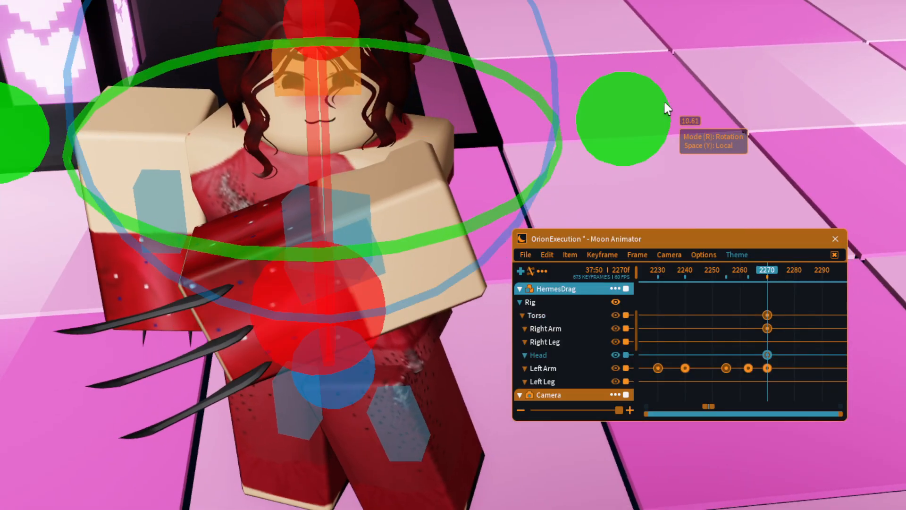
Step: Change the easing of HermesDrag's torso and head keyframes at frame 2210 and the right arm keyframe at frame 2220
left_click_drag(748, 278, 672, 281)
left_click_drag(763, 278, 711, 306)
left_click(712, 354)
left_click(739, 328, "ctrl")
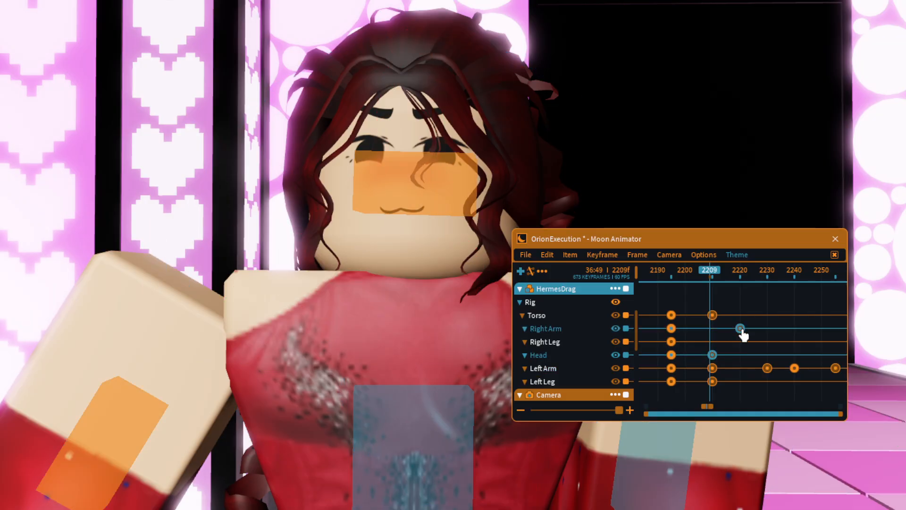
left_click(712, 315, "ctrl")
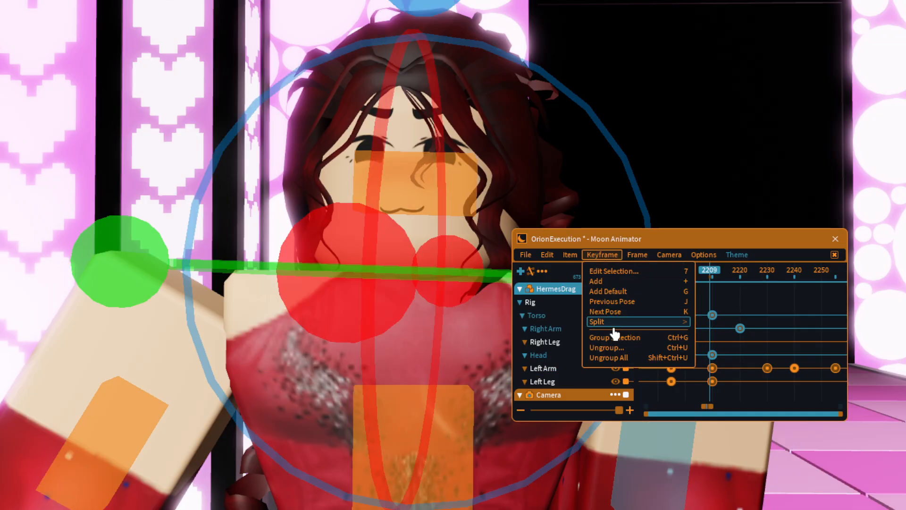
key("7")
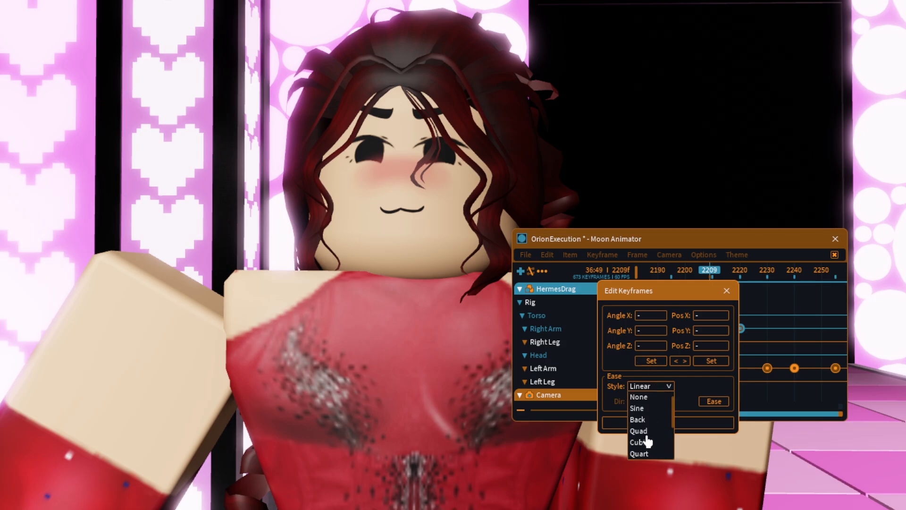
left_click(653, 423)
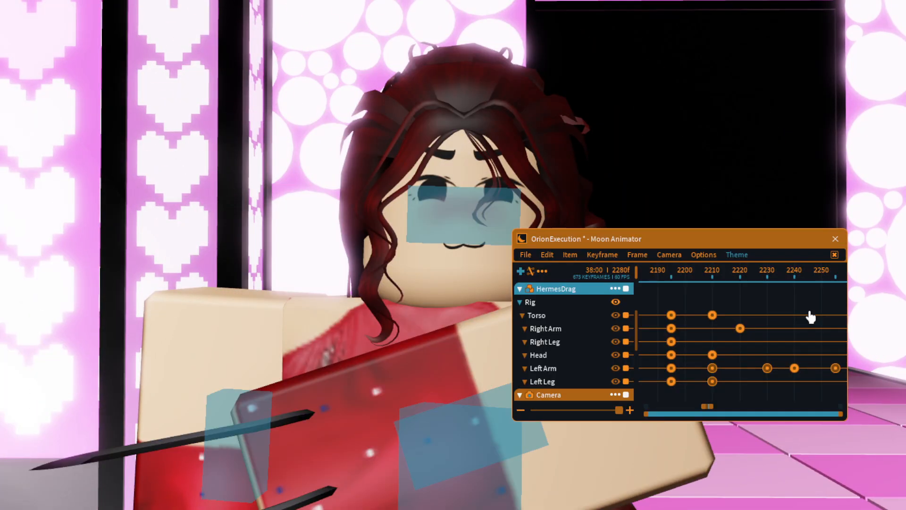
Step: Play back the eased claw swipe from frame 2211 to 2280
left_click(713, 278)
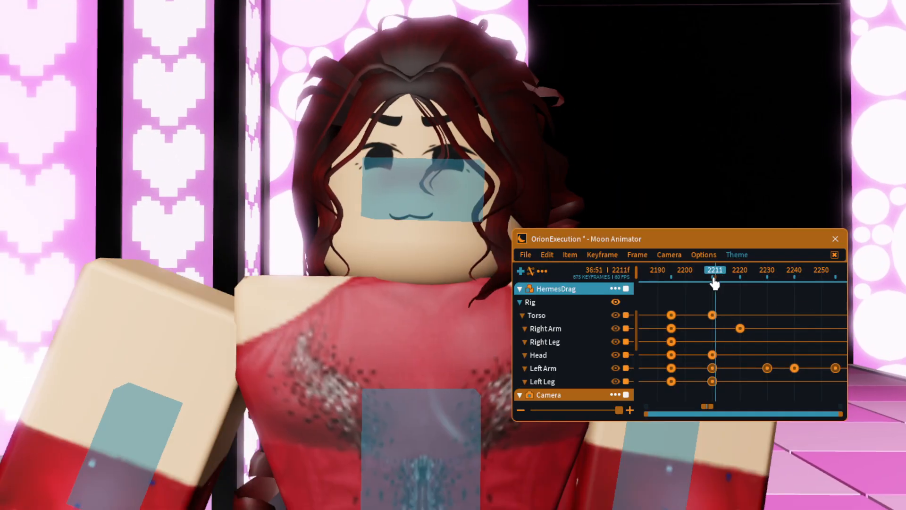
key("space")
left_click_drag(714, 282, 767, 279)
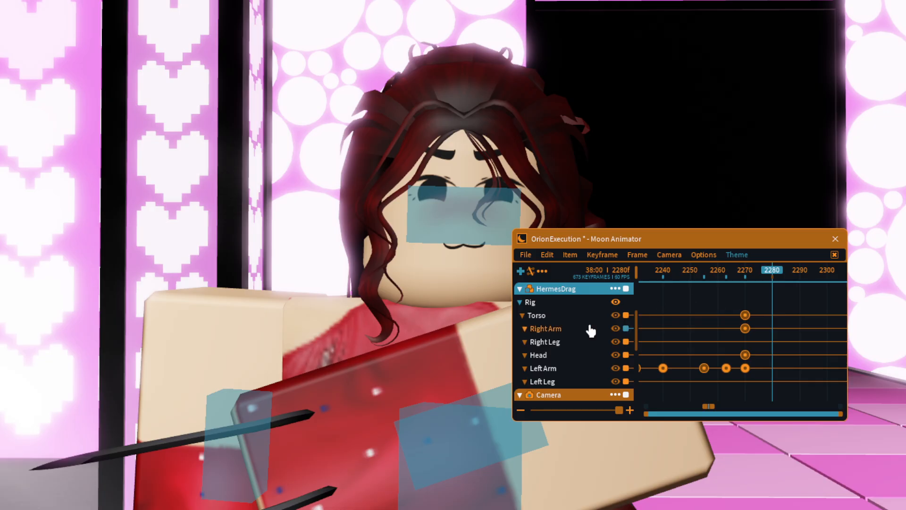
Step: Frame a low shot over the fallen character's body toward the backdrop and key it on the camera's CFrame at frame 2281
scroll(572, 321, "up", 3)
scroll(573, 349, "down", 5)
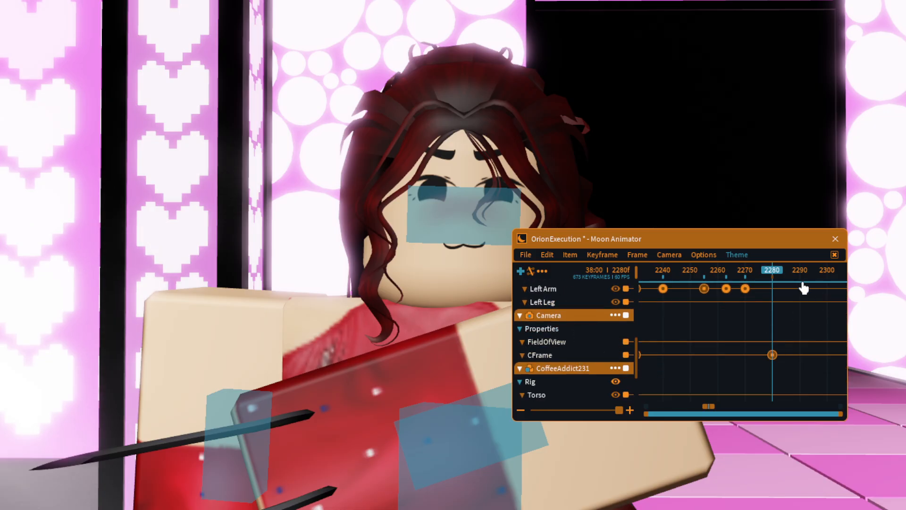
key("w")
key("d")
key("s")
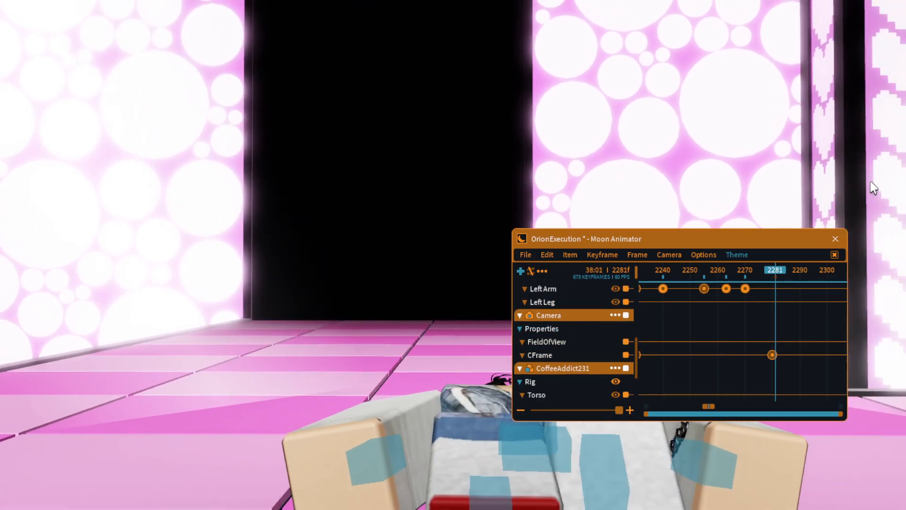
key("d")
right_click_drag(870, 183, 871, 183)
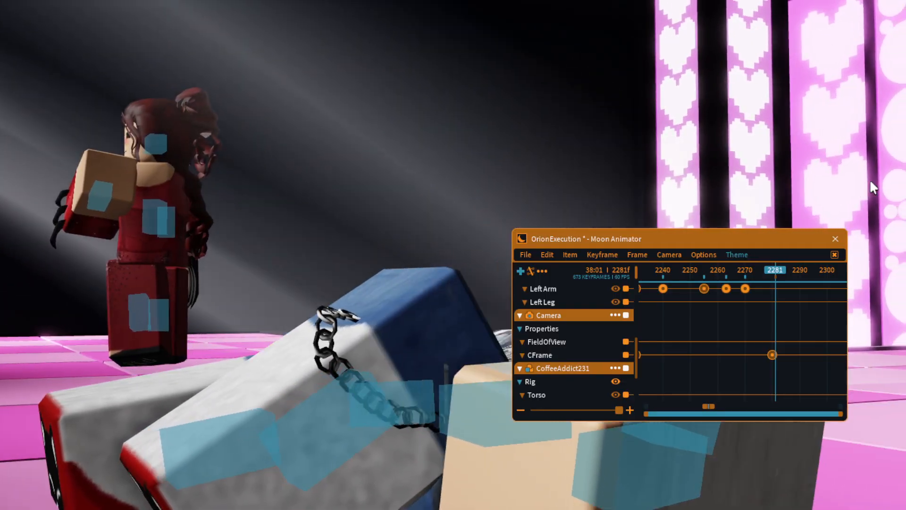
key("a")
key("d")
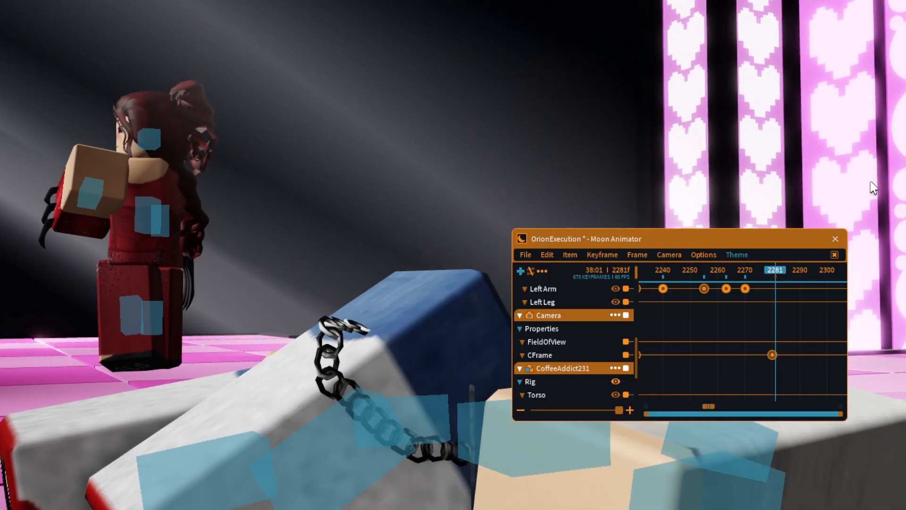
key("a")
key("d")
key("a")
key("w")
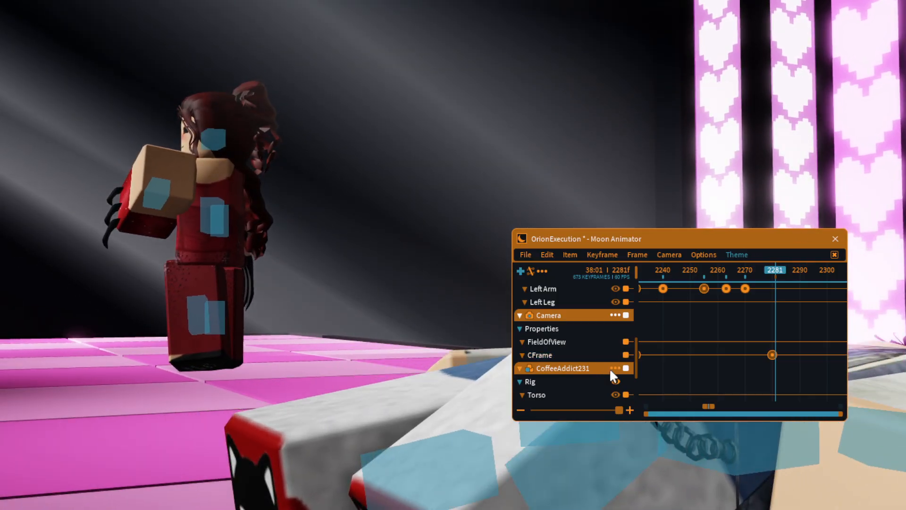
key("s")
key("d")
key("w")
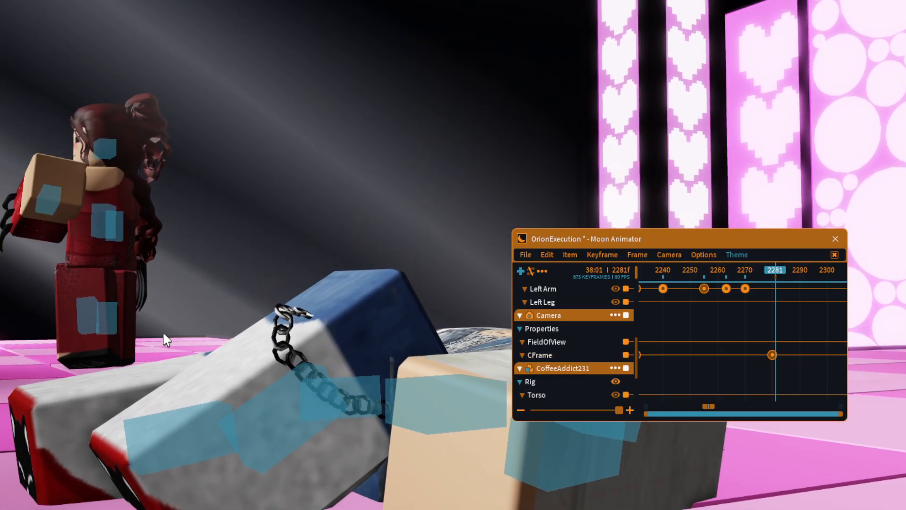
key("a")
right_click_drag(311, 309, 361, 307)
key("a")
key("a")
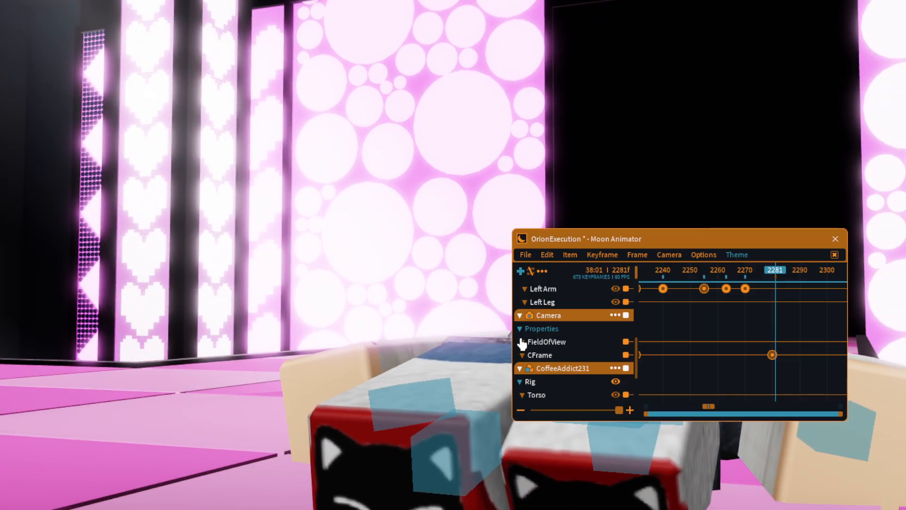
right_click_drag(321, 329, 321, 329)
key("e")
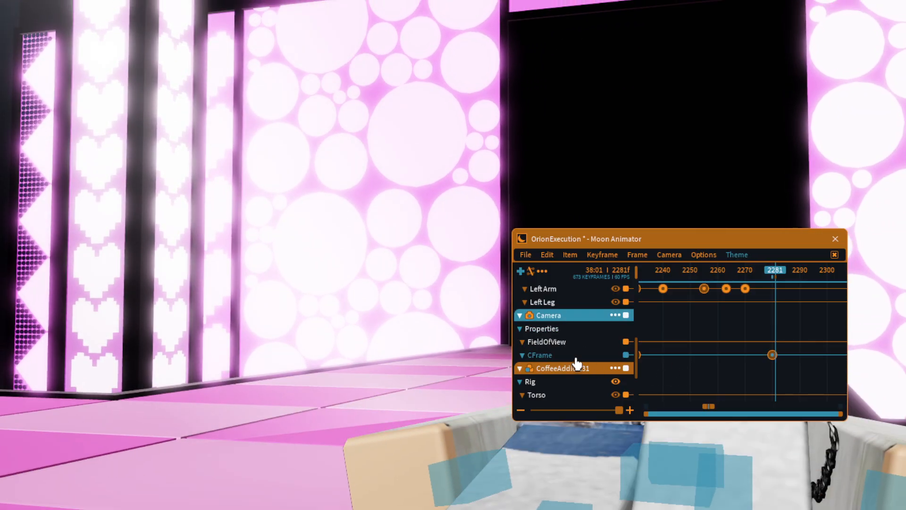
Step: Inspect the fallen character's rig tracks and the scene around the character at frame 2281
scroll(568, 363, "down", 3)
key("d")
right_click_drag(400, 343, 401, 344)
key("s")
key("d")
key("q")
key("w")
key("d")
key("e")
key("s")
Step: Play back the runway sequence from frame 1827 to the camera cut at frame 2281
left_click_drag(765, 274, 601, 273)
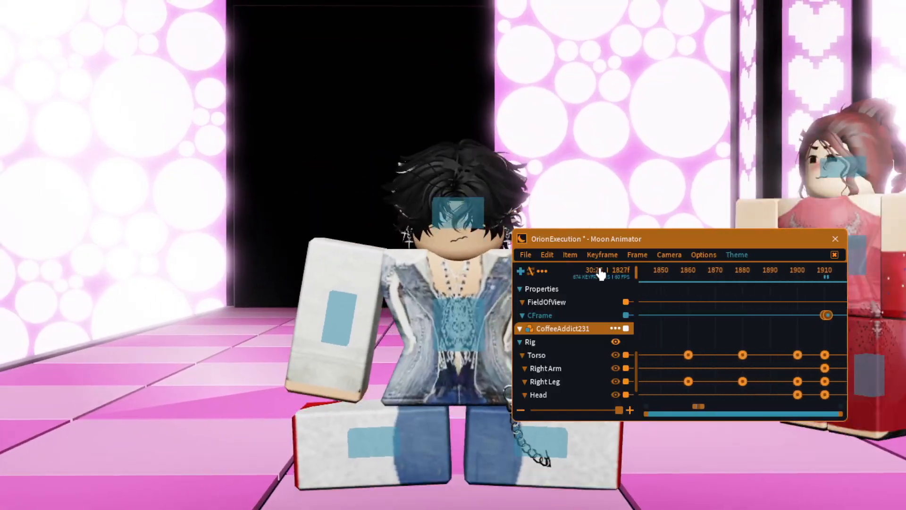
key("space")
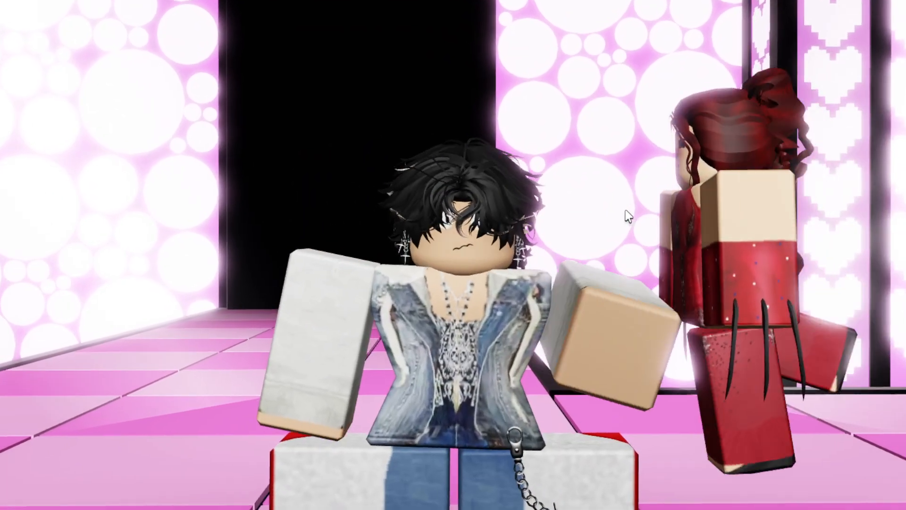
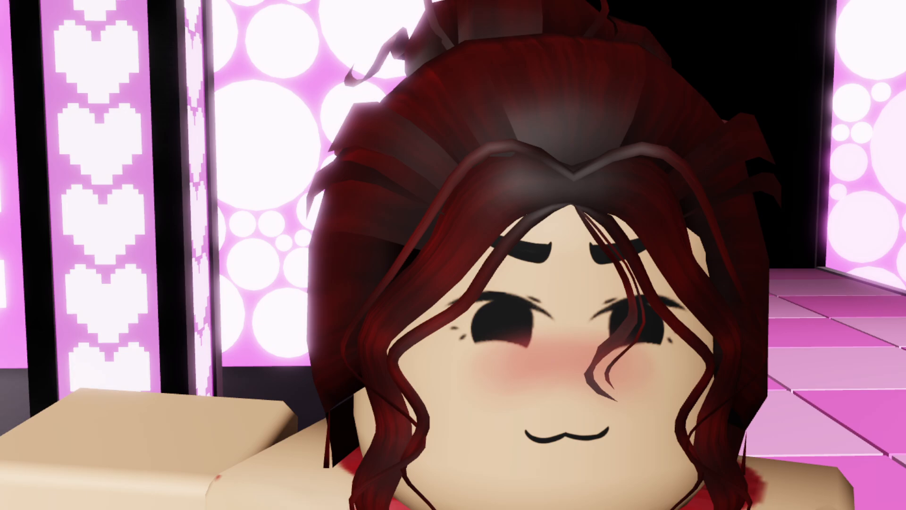
right_click_drag(632, 247, 642, 245)
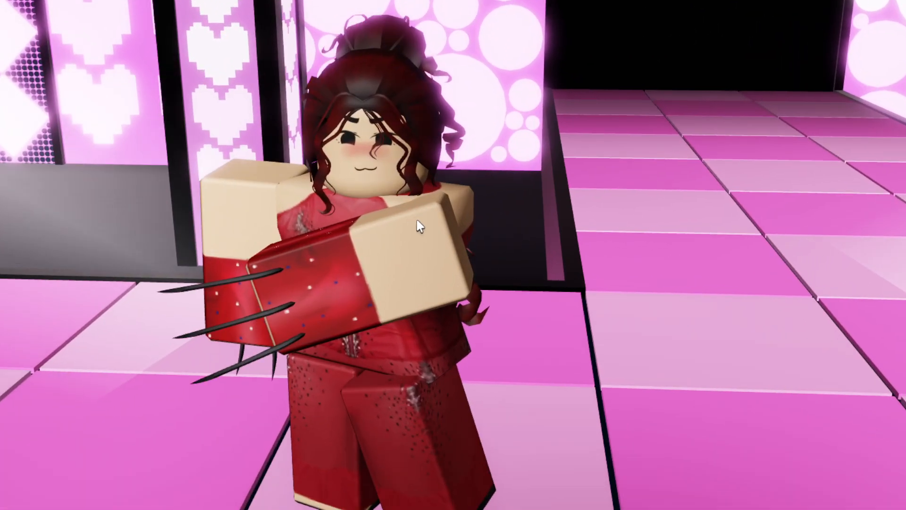
key("d")
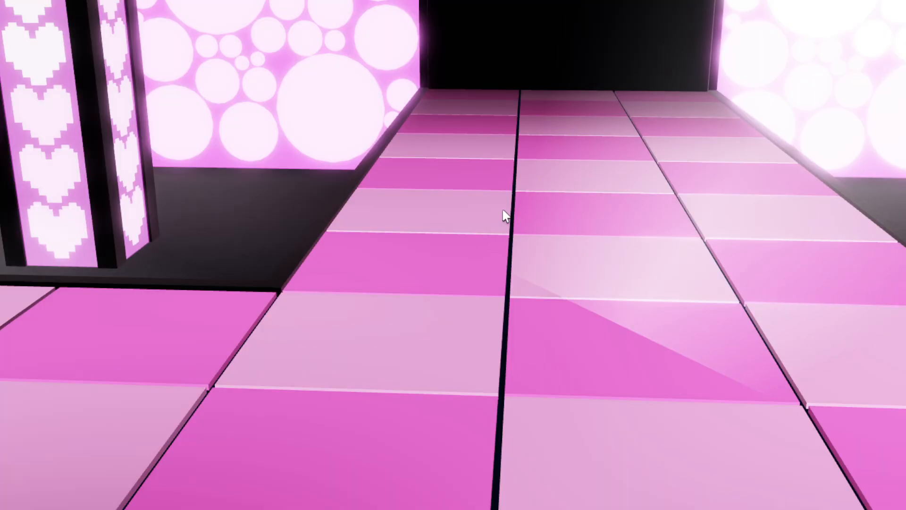
key("space")
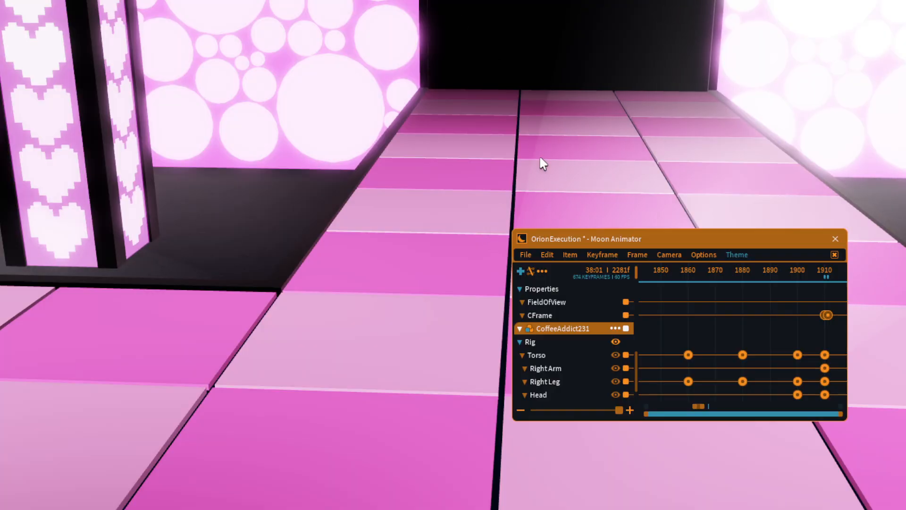
Step: Replay HermesDrag's claw swipe through the camera cut and scrub on to frame 2335
left_click(767, 270)
key("space")
key("h")
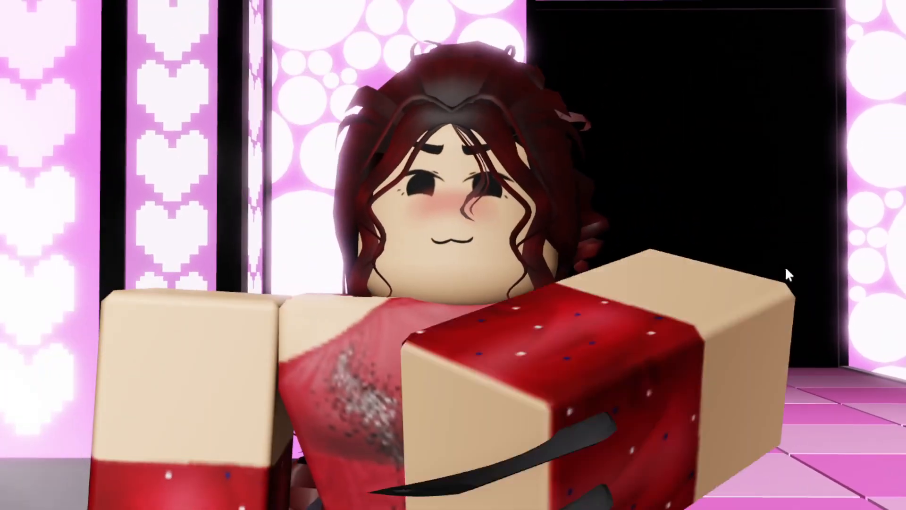
key("space")
left_click_drag(748, 267, 853, 282)
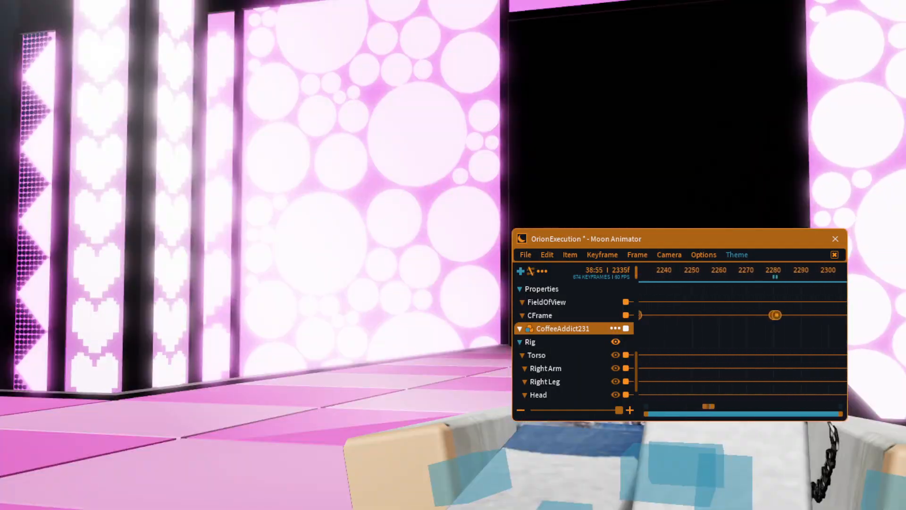
Step: Copy the character's right arm, right leg, head, left arm and left leg keyframes at frame 1640
left_click_drag(612, 321, 799, 363)
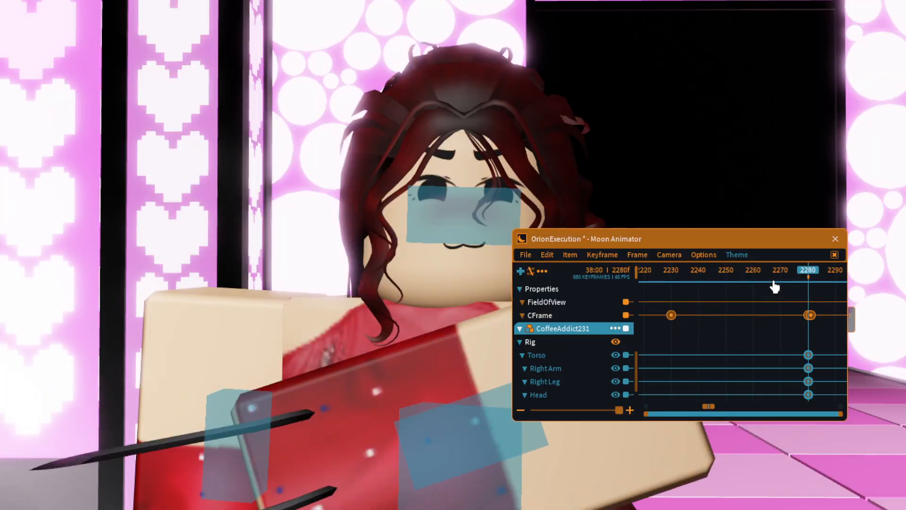
left_click_drag(785, 276, 672, 367)
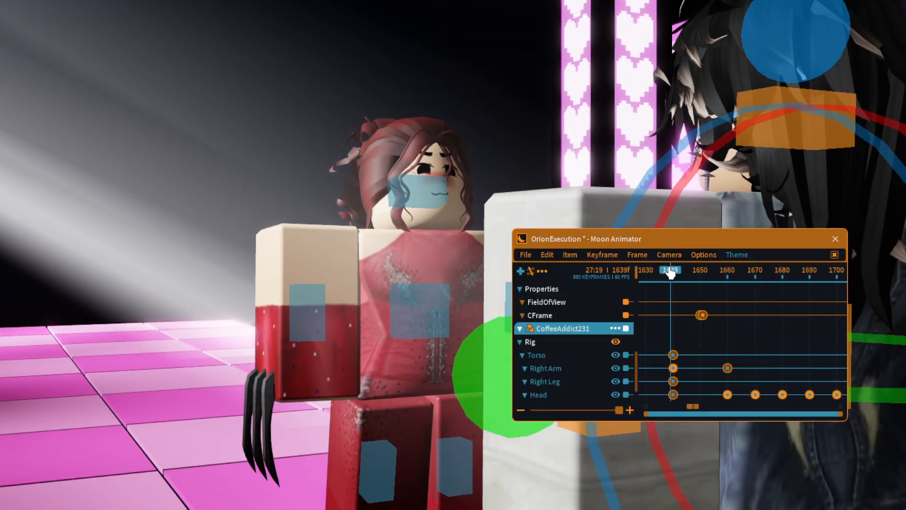
left_click_drag(671, 273, 673, 273)
scroll(587, 321, "down", 2)
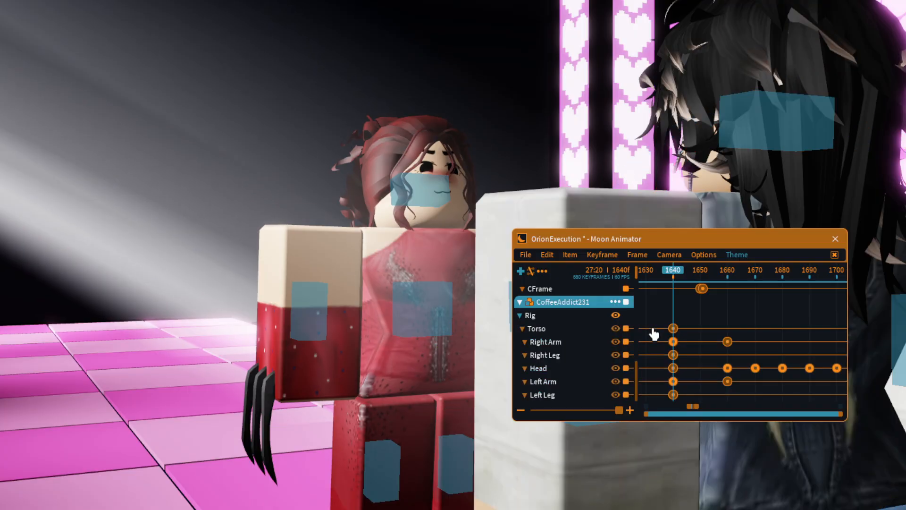
left_click_drag(685, 369, 685, 400)
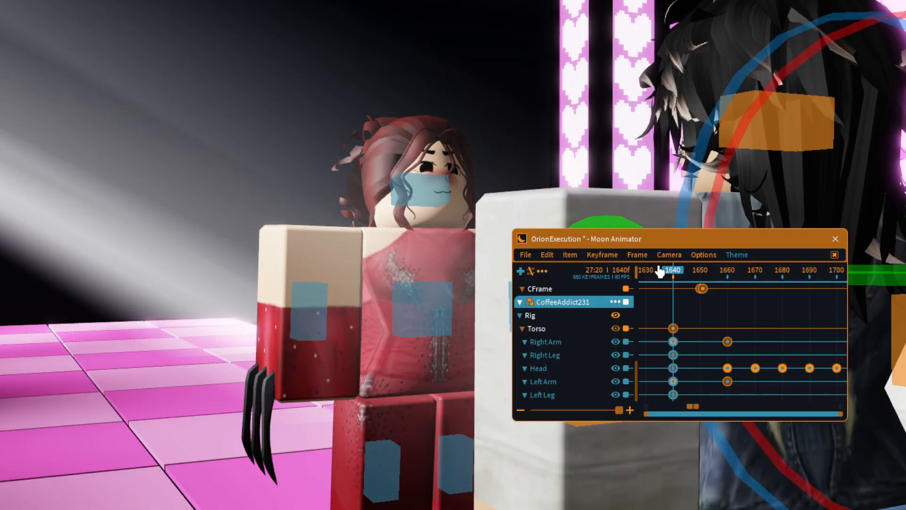
mouse_move(673, 273)
left_mouse_down()
mouse_move(687, 274)
mouse_move(674, 283)
left_mouse_up()
Step: Paste the copied limb and head keyframes onto the same character at frame 2281
right_click_drag(288, 242, 287, 243)
left_click(182, 357)
scroll(150, 262, "up", 2)
right_click_drag(393, 146, 393, 145)
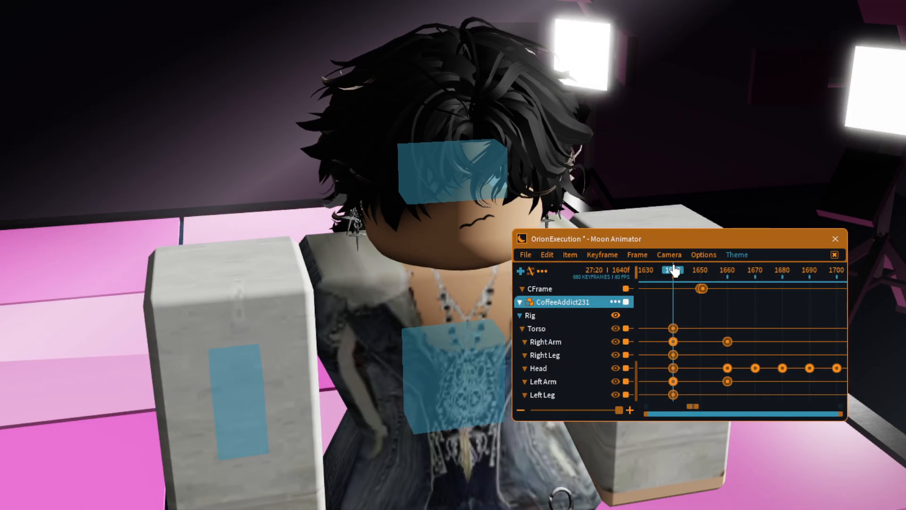
right_click_drag(283, 283, 235, 219)
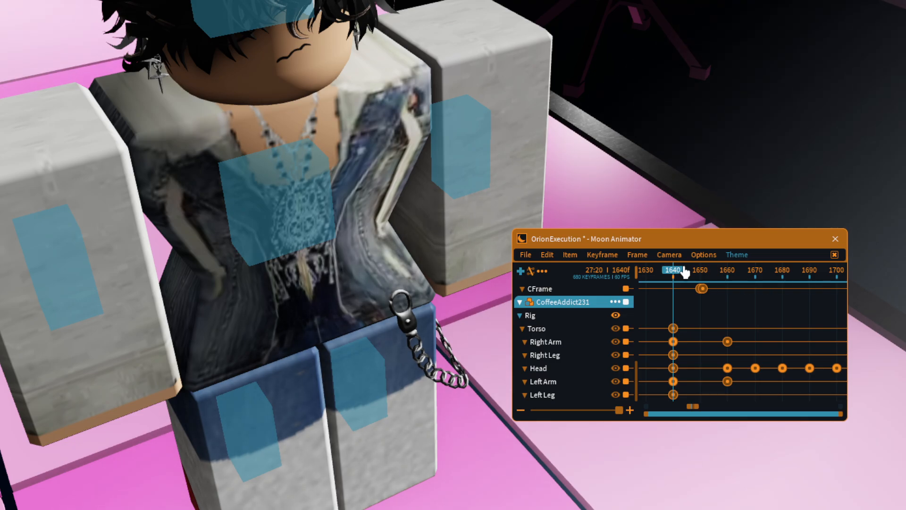
left_click_drag(684, 267, 905, 273)
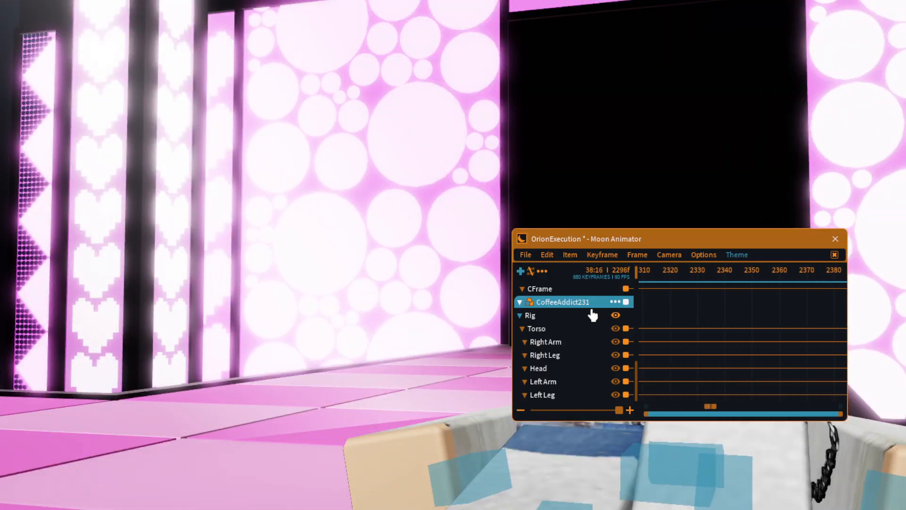
left_click_drag(593, 315, 669, 306)
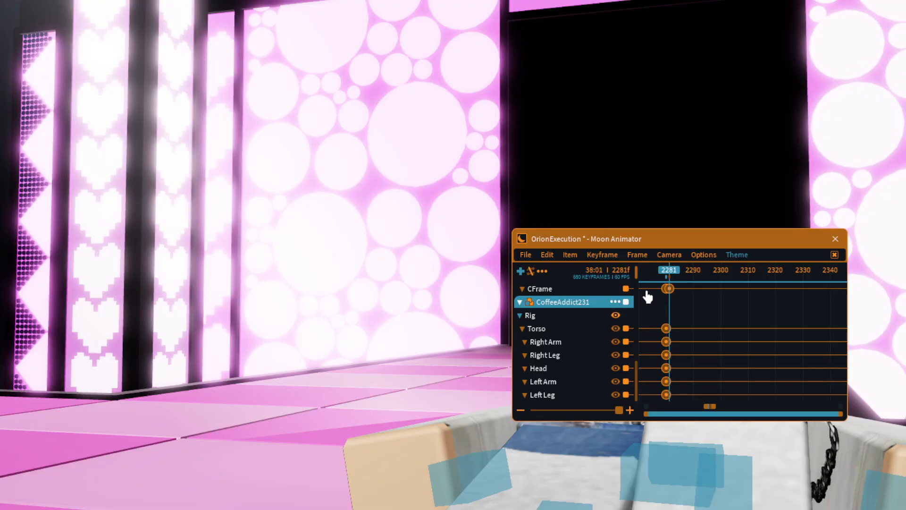
left_click(546, 255)
left_click(560, 294)
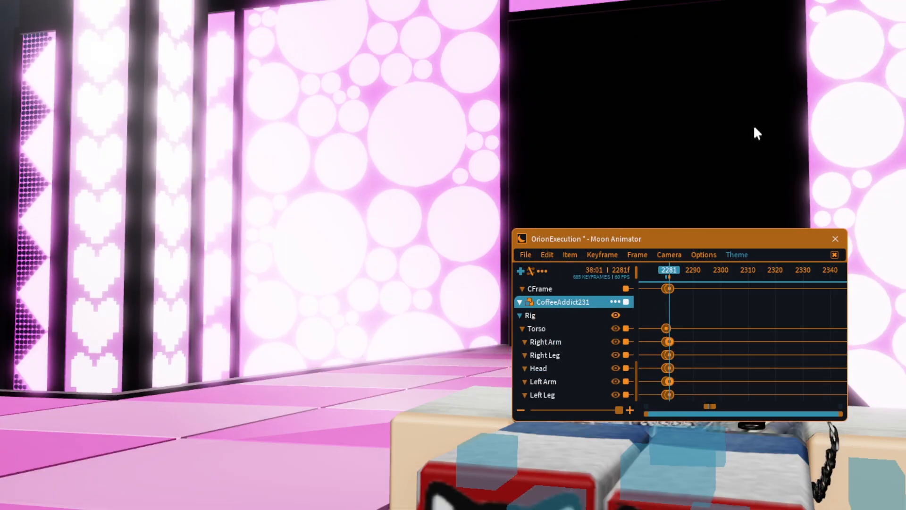
Step: Rotate the lying character's torso at frame 2281 until the body is upright
mouse_move(754, 125)
right_mouse_down()
mouse_move(757, 134)
mouse_move(753, 124)
right_mouse_up()
left_click(373, 113)
right_click_drag(368, 114, 318, 295)
left_click(351, 115)
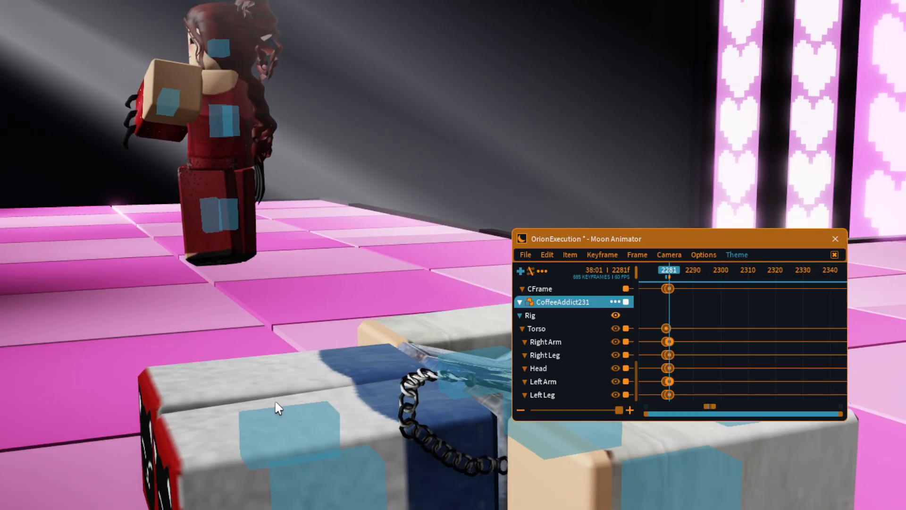
left_click(292, 449)
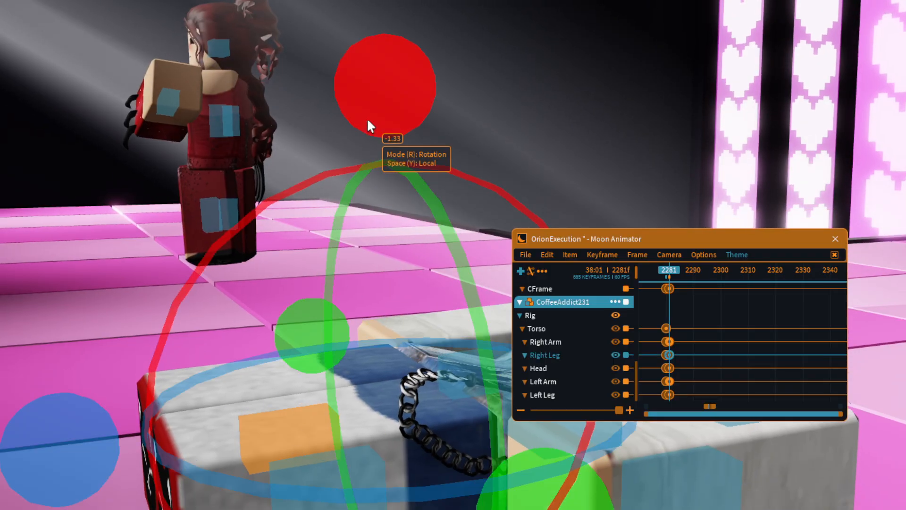
right_click_drag(367, 117, 344, 198)
left_click(353, 231)
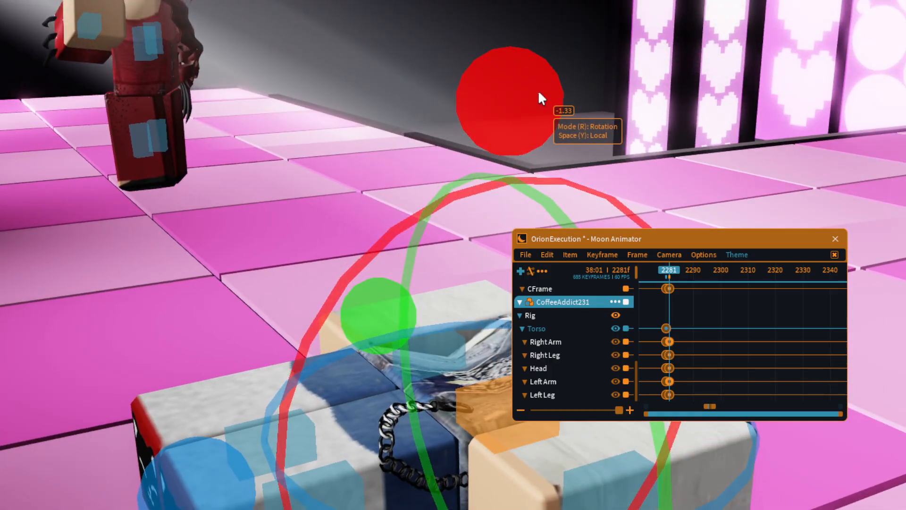
left_click_drag(538, 90, 337, 396)
Step: Raise the torso vertically by about 1.9 so the character stands on the dance floor
key("r")
right_click_drag(337, 396, 363, 374)
scroll(364, 377, "down", 1)
left_click_drag(460, 228, 495, 55)
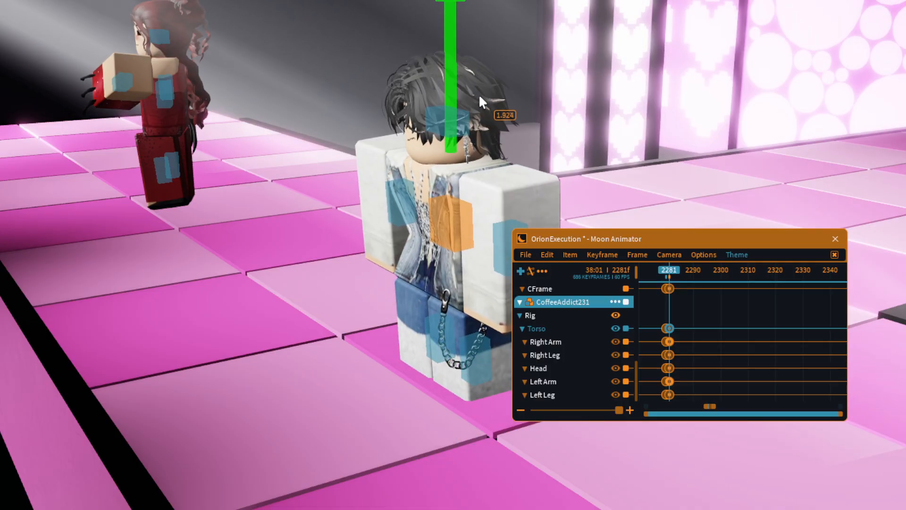
Step: Fine-tune the torso's rotation so the character stands level
key("r")
right_click_drag(495, 55, 283, 210)
left_click_drag(235, 221, 221, 209)
right_click_drag(220, 209, 380, 244)
scroll(380, 244, "down", 3)
right_click_drag(435, 192, 456, 96)
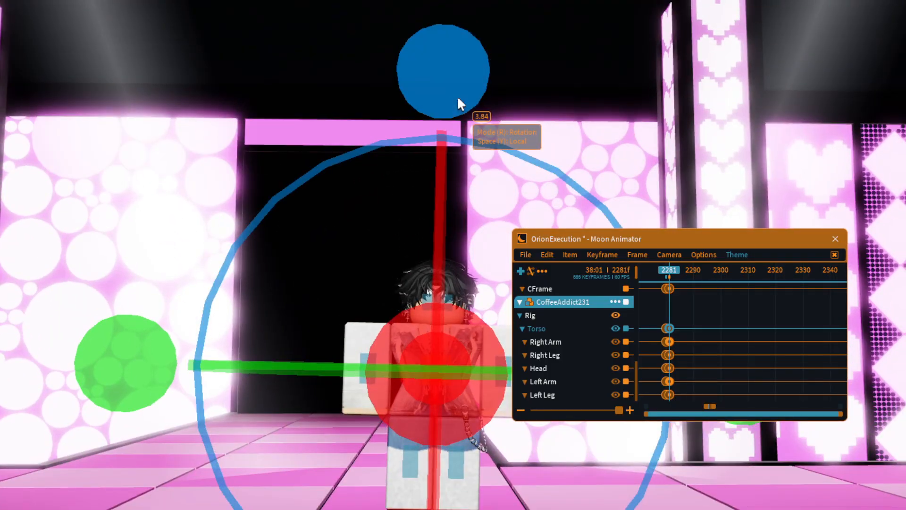
left_click_drag(457, 97, 443, 93)
left_click(639, 79)
Step: Rotate the left leg out to the side by about 71 degrees
right_click_drag(638, 80, 627, 104)
scroll(626, 104, "up", 3)
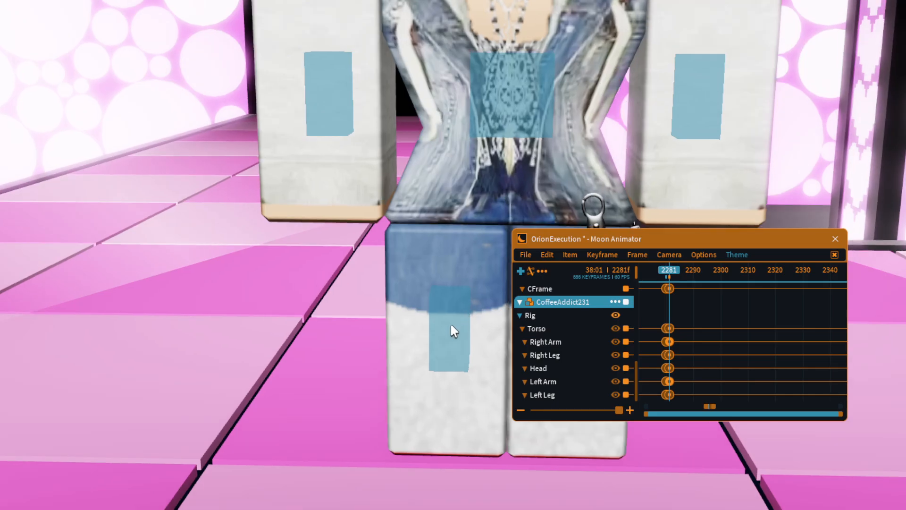
left_click(450, 326)
right_click_drag(450, 325, 454, 296)
scroll(454, 296, "down", 1)
scroll(361, 129, "up", 3)
right_click_drag(361, 129, 350, 132)
scroll(404, 244, "down", 3)
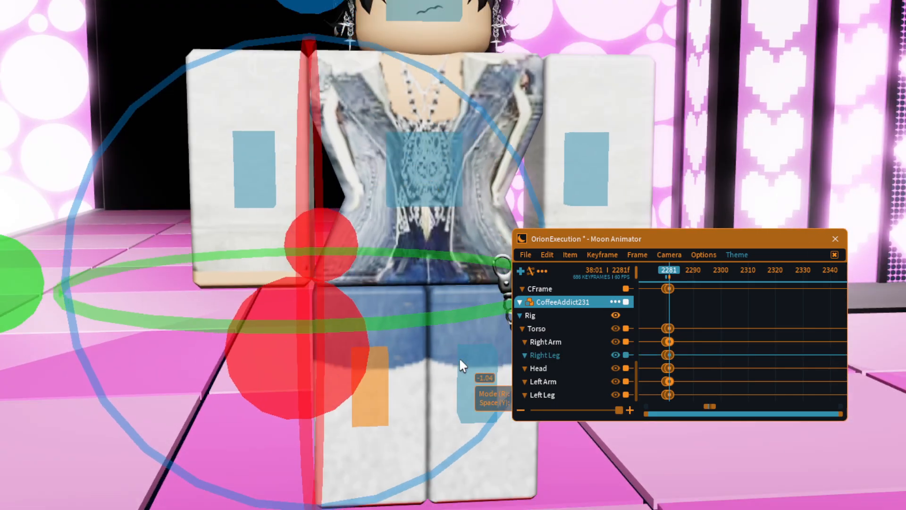
left_click(457, 361)
left_click(464, 345)
right_click_drag(556, 23, 526, 30)
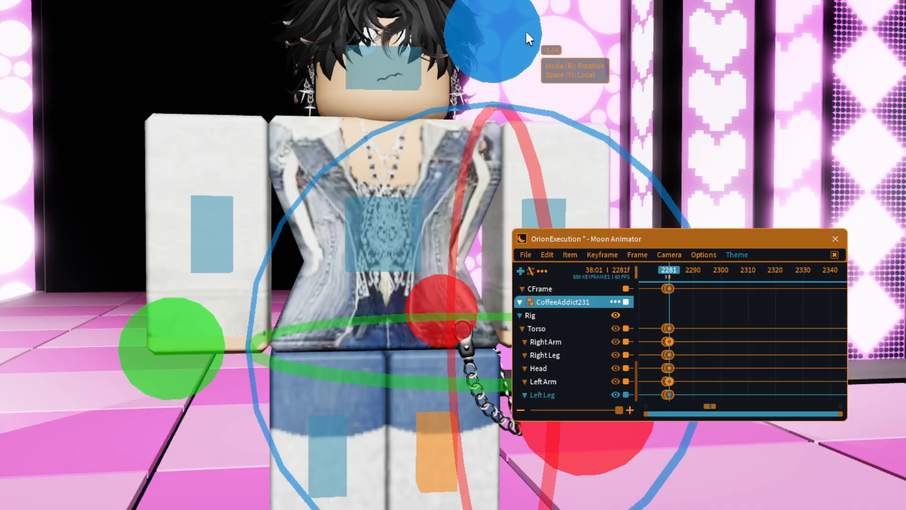
left_click_drag(526, 30, 264, 251)
Step: Move the right leg forward and up in front of the torso to form the raised knee
left_click(333, 429)
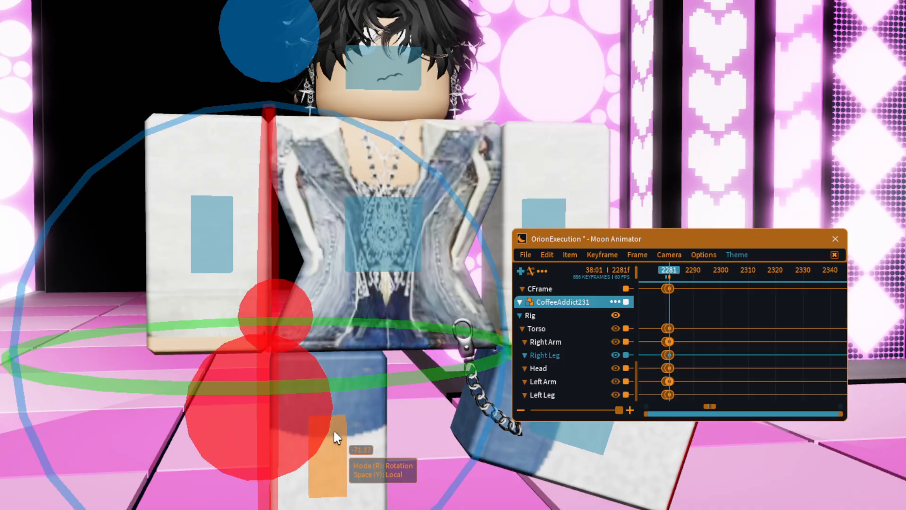
key("a")
right_click_drag(333, 429, 469, 380)
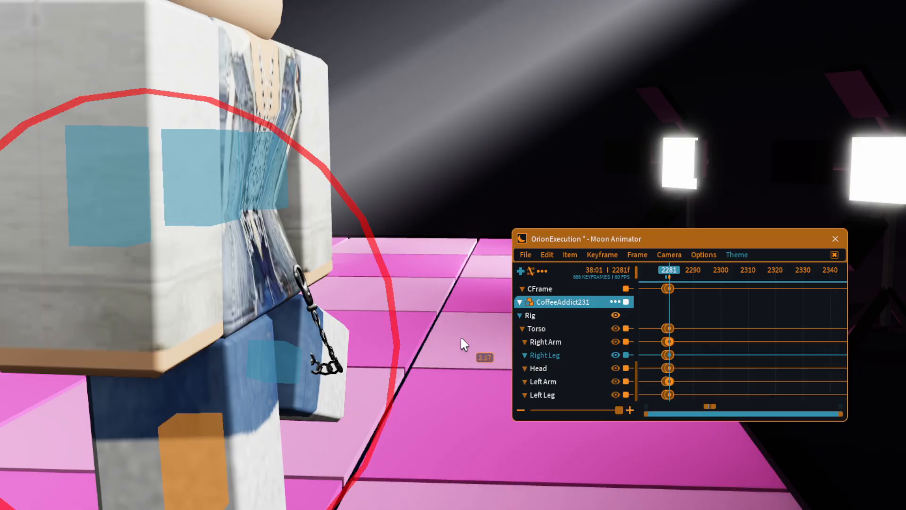
key("r")
left_click_drag(397, 338, 460, 338)
left_click_drag(217, 215, 218, 78)
Step: Lower the torso so the character kneels close to the floor
left_click(196, 186)
key("d")
left_click_drag(212, 282, 205, 320)
right_click_drag(198, 319, 205, 320)
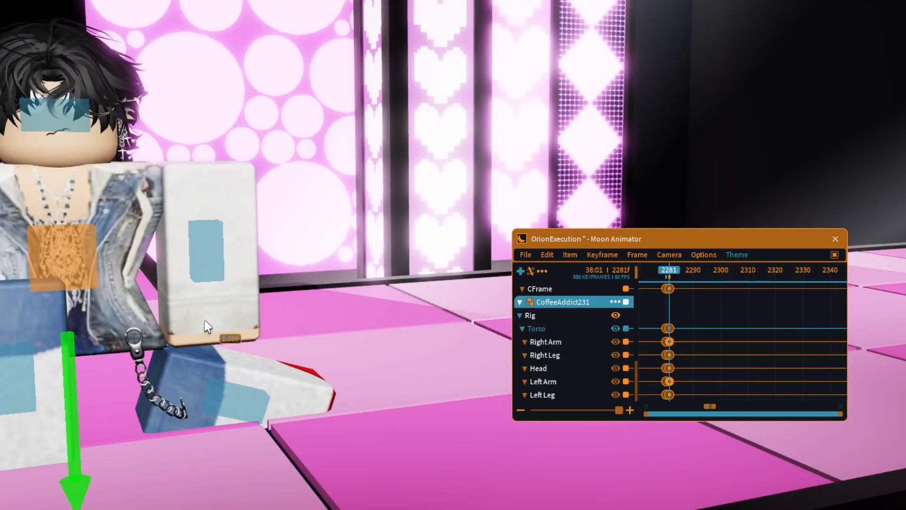
mouse_move(205, 320)
left_mouse_down()
mouse_move(210, 289)
mouse_move(199, 316)
mouse_move(200, 307)
left_mouse_up()
Step: Rotate the left leg by about 13 degrees so it lies nearly flat along the floor
key("w")
right_click_drag(201, 311, 200, 307)
key("r")
scroll(431, 373, "down", 3)
right_click_drag(430, 371, 436, 385)
left_click_drag(437, 454, 467, 397)
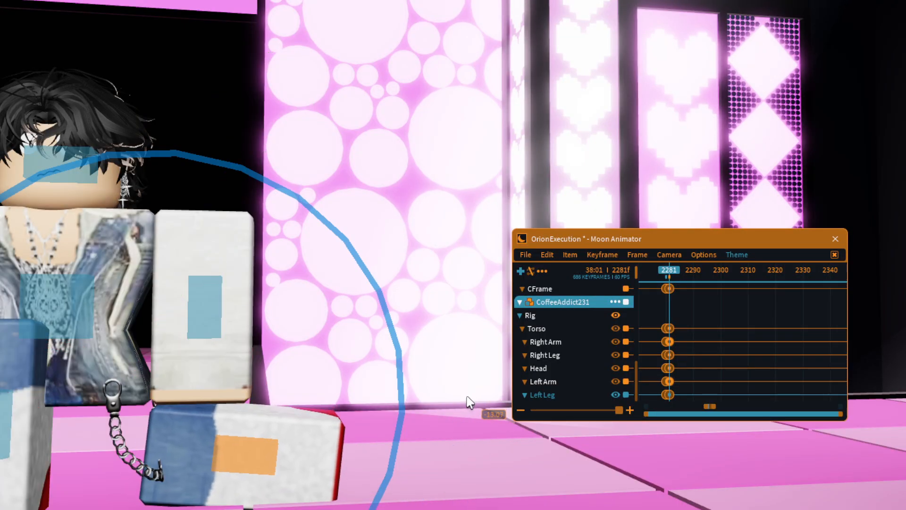
Step: Slide the left leg sideways inward beneath the torso
right_click_drag(468, 398, 289, 394)
key("r")
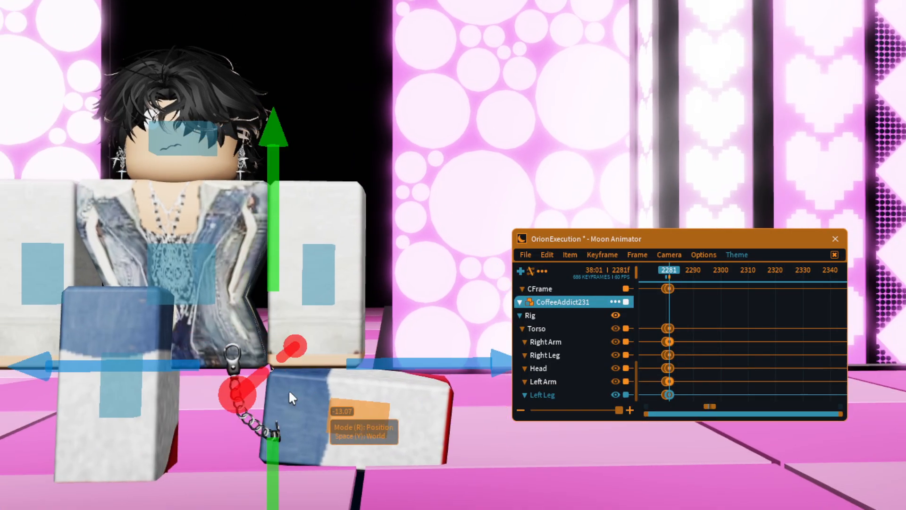
left_click_drag(153, 362, 70, 360)
left_click(378, 410)
right_click_drag(380, 415, 463, 442)
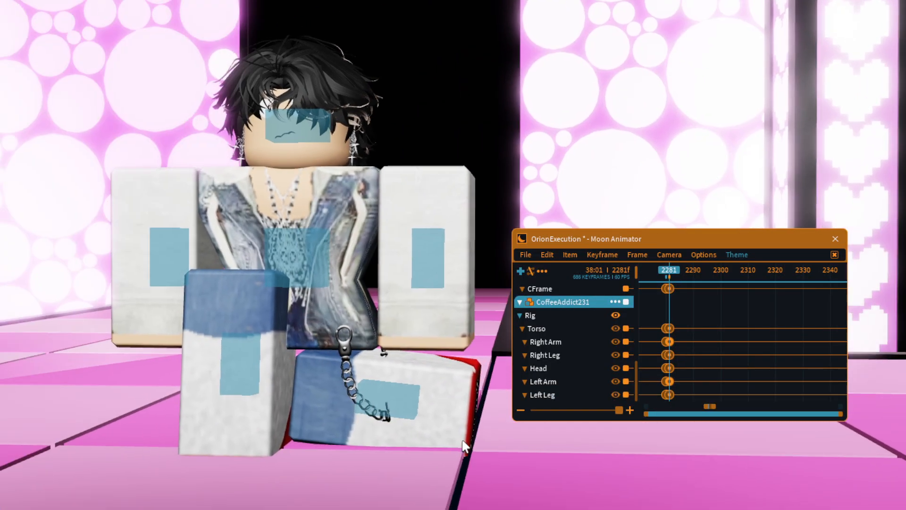
left_click(378, 409)
left_click_drag(186, 345, 232, 341)
left_click(439, 404)
right_click_drag(444, 411, 475, 414)
left_click(475, 411)
left_click_drag(316, 346, 263, 343)
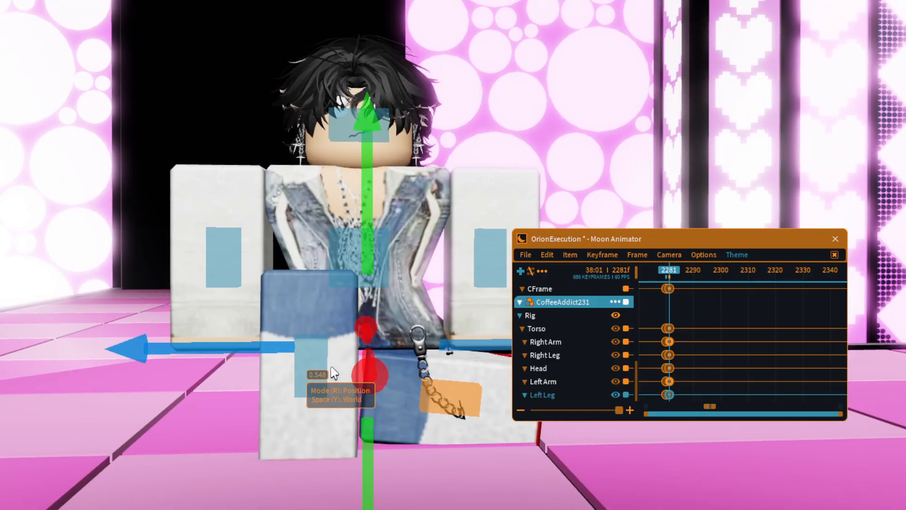
left_click(451, 401)
Step: Try shifting the left leg sideways outward from the torso by about 0.72
right_click_drag(526, 437, 528, 439)
key("d")
key("w")
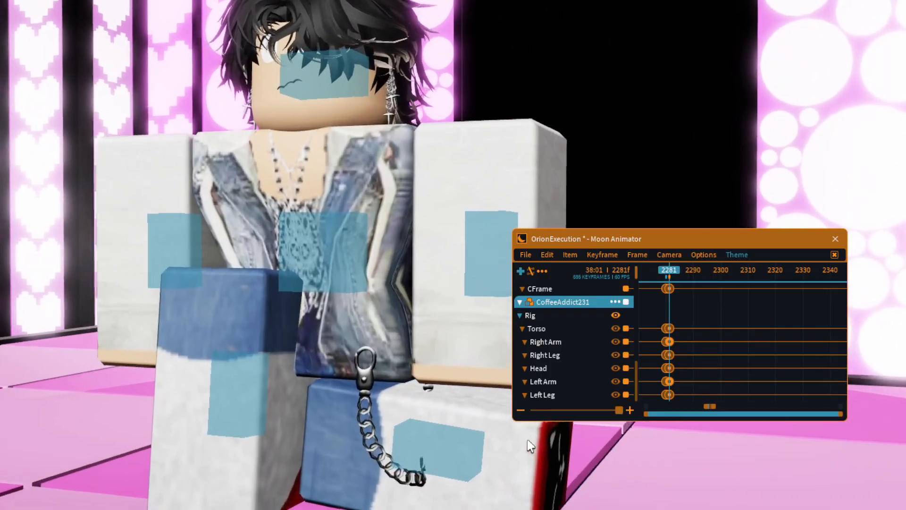
left_click(415, 449)
right_click_drag(417, 378, 414, 367)
key("s")
key("w")
right_click_drag(389, 199, 389, 200)
key("s")
left_click_drag(412, 169, 618, 192)
key("s")
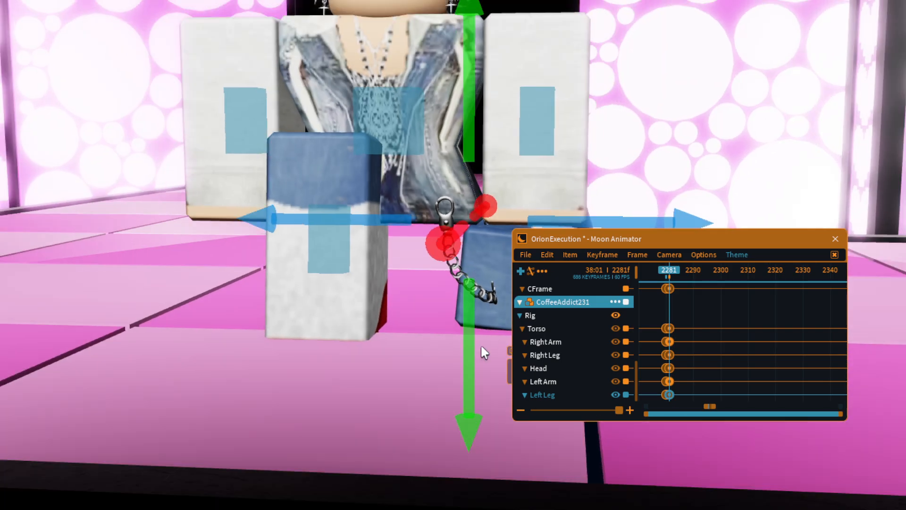
Step: Return the left leg inward beneath the torso by about 0.72
left_click(449, 378)
key("s")
right_click_drag(454, 378, 479, 403)
key("w")
key("w")
key("s")
key("w")
left_click(480, 403)
key("w")
right_click_drag(347, 308, 346, 308)
key("w")
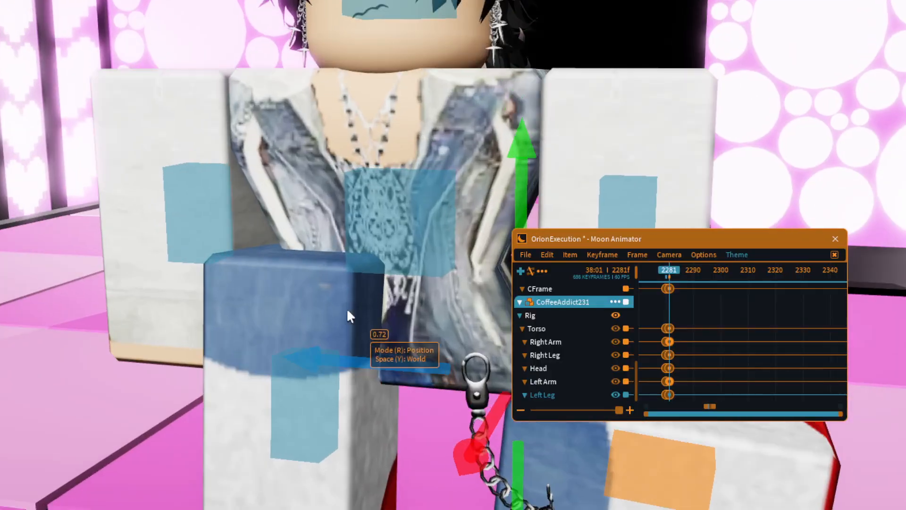
left_click_drag(349, 350, 255, 358)
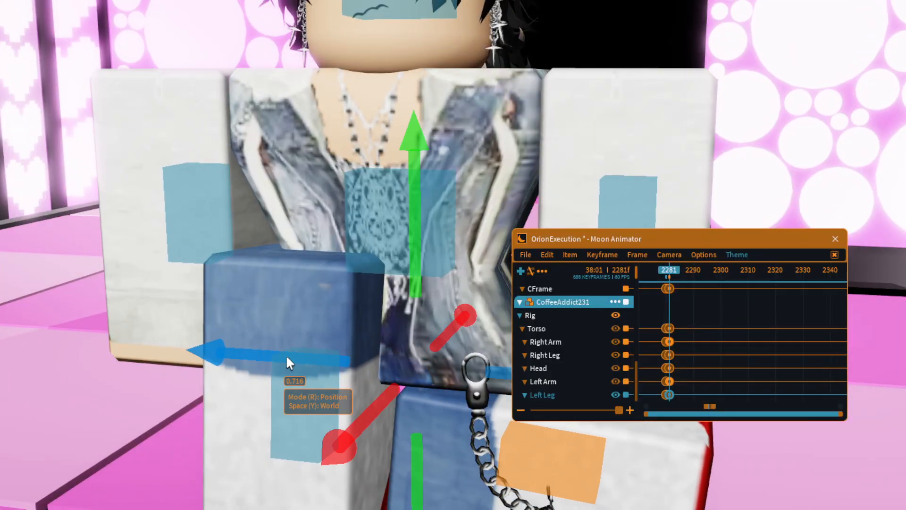
Step: Tilt the right leg by about 10 degrees so its foot reaches forward
left_click(669, 271)
key("s")
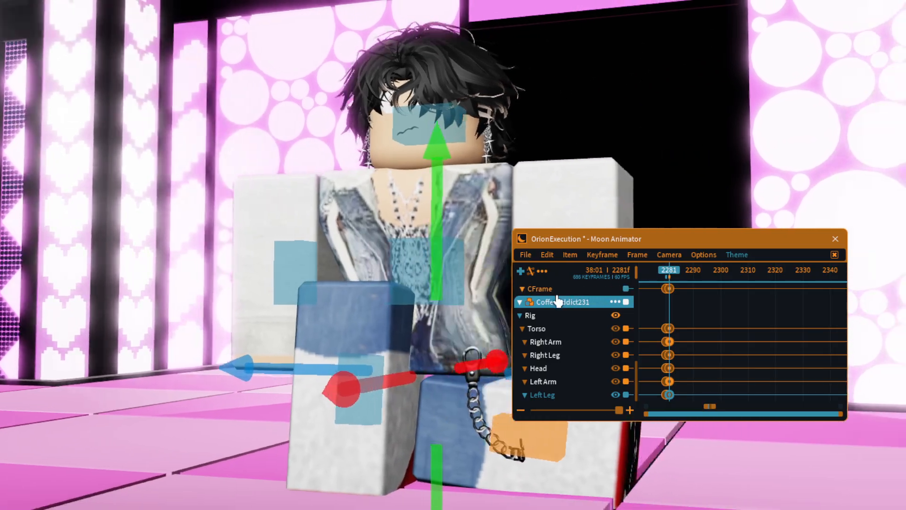
right_click_drag(348, 331, 348, 330)
left_click(571, 289)
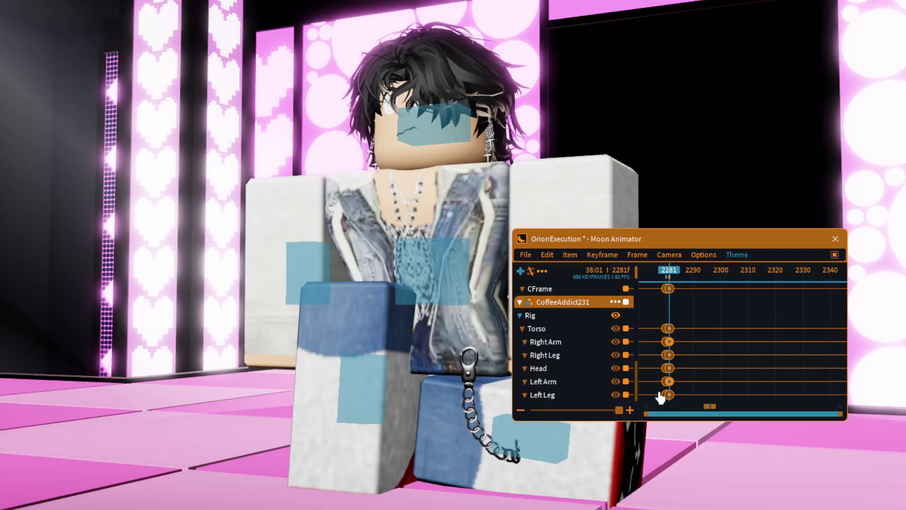
left_click(368, 401)
scroll(366, 415, "up", 5)
key("r")
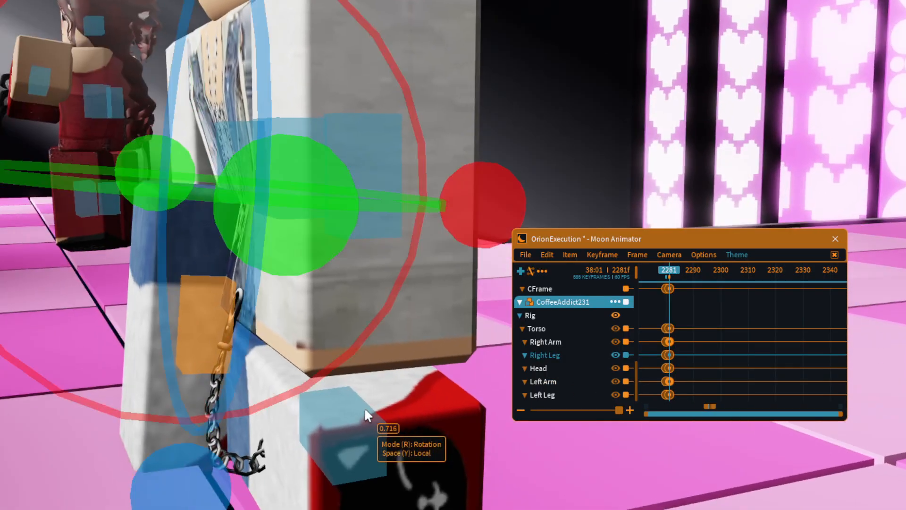
scroll(382, 413, "down", 2)
right_click_drag(458, 265, 462, 250)
left_click_drag(463, 239, 423, 278)
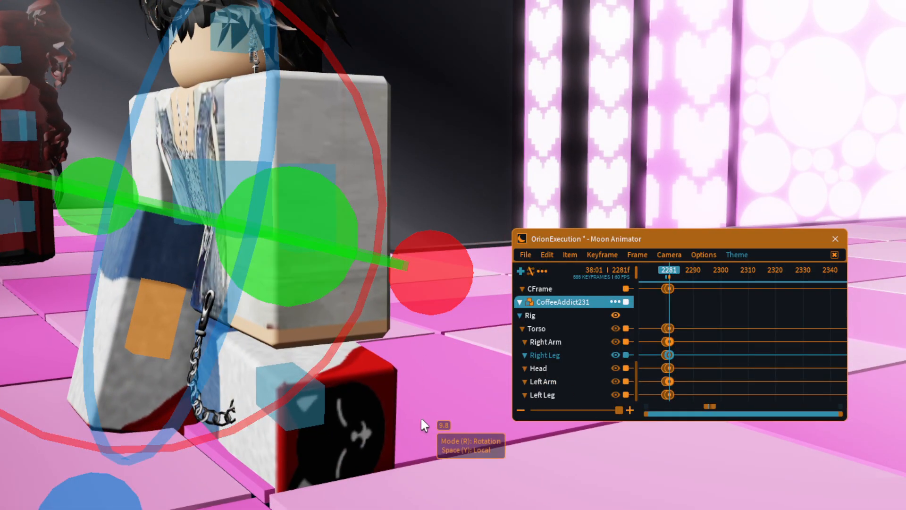
left_click(421, 420)
Step: Rotate the left leg by about 9 degrees to adjust its kneeling angle
right_click_drag(421, 419, 382, 387)
left_click(212, 348)
scroll(212, 348, "up", 2)
right_click_drag(212, 348, 218, 344)
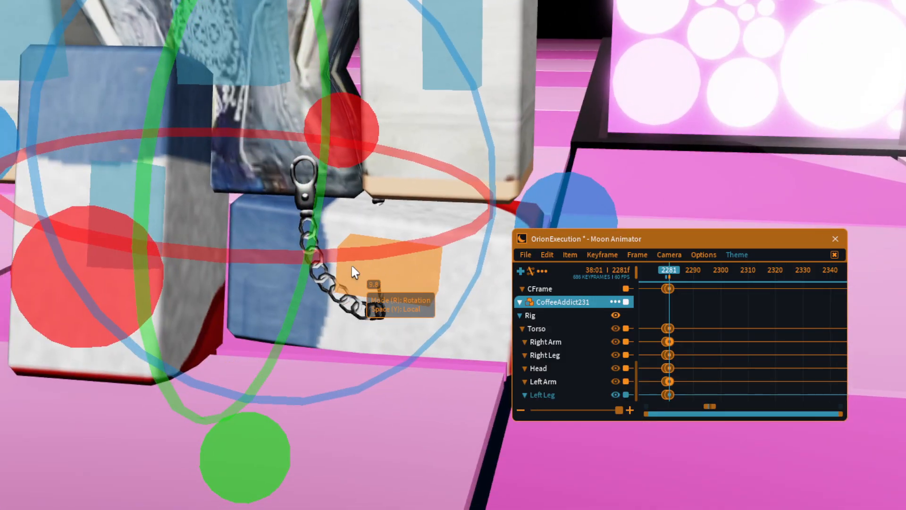
scroll(350, 263, "down", 2)
right_click_drag(350, 263, 450, 169)
left_click_drag(460, 208, 464, 228)
Step: Move the left leg forward and slightly up under the torso
right_click_drag(464, 228, 243, 265)
key("r")
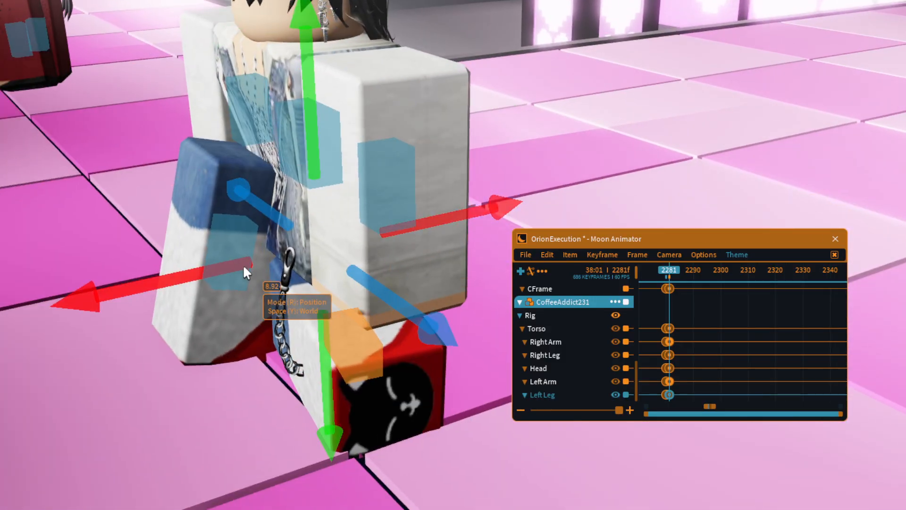
left_click_drag(209, 273, 175, 280)
left_click_drag(297, 165, 296, 136)
Step: Rotate the left leg by about 16 degrees so its foot end angles down toward the floor
right_click_drag(296, 136, 298, 134)
scroll(298, 134, "down", 3)
key("r")
right_click_drag(388, 112, 385, 108)
left_click_drag(419, 267, 415, 372)
left_click(416, 373)
Step: Move the left leg sideways so it sits farther from the right leg
right_click_drag(415, 373, 382, 344)
left_click(398, 353)
key("r")
scroll(429, 310, "up", 1)
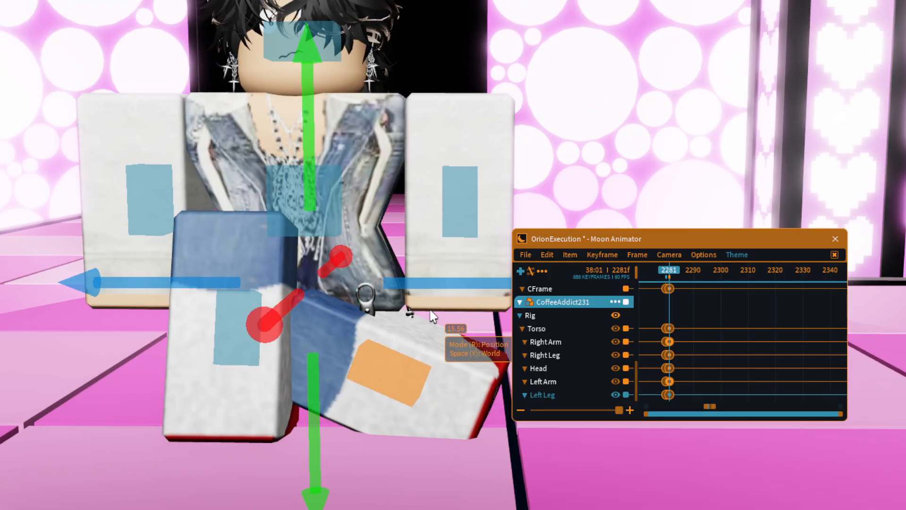
right_click_drag(429, 309, 425, 309)
left_click_drag(411, 282, 453, 269)
left_click(458, 447)
right_click_drag(456, 447, 441, 402)
scroll(449, 447, "down", 2)
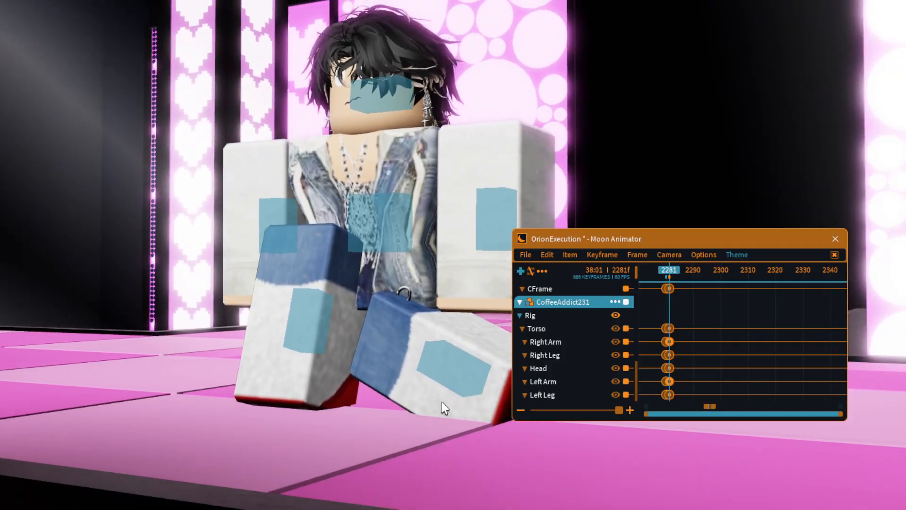
Step: Delete the right leg and left leg keyframes at frame 2281
key("w")
key("w")
key("s")
key("w")
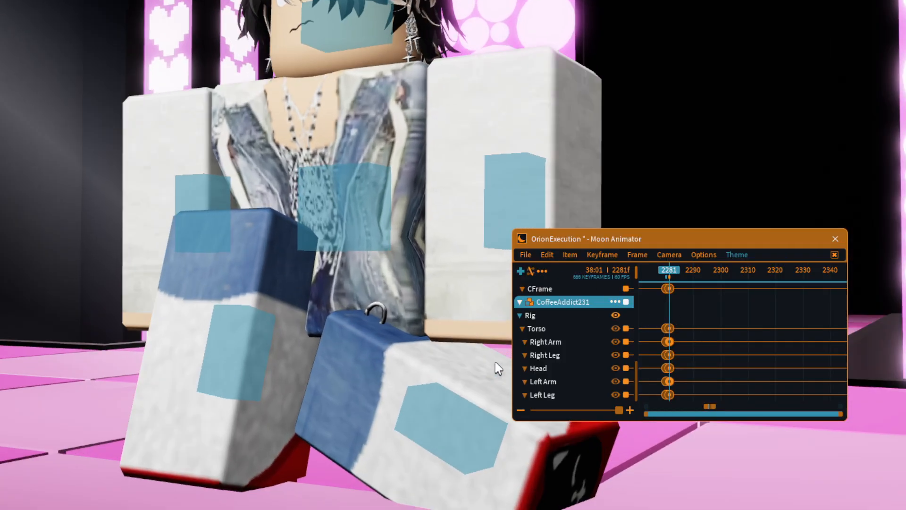
key("s")
key("s")
left_click(667, 381)
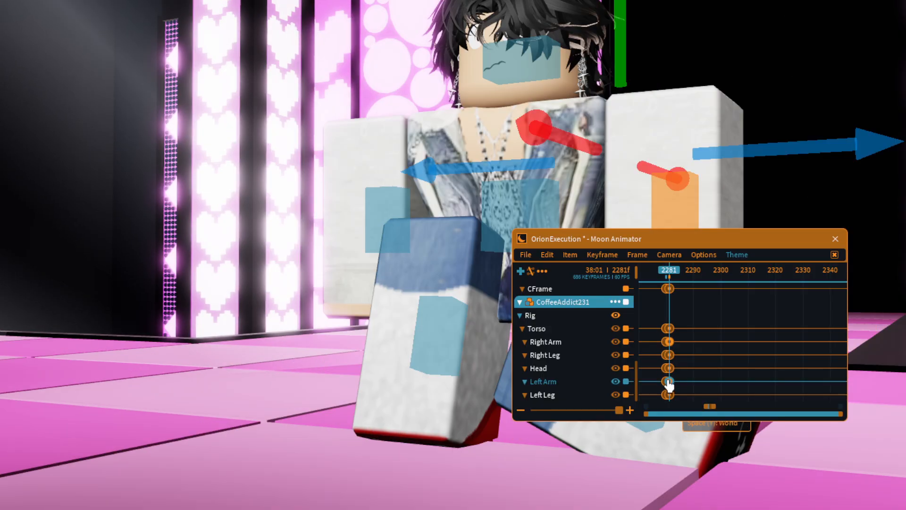
left_click(667, 355)
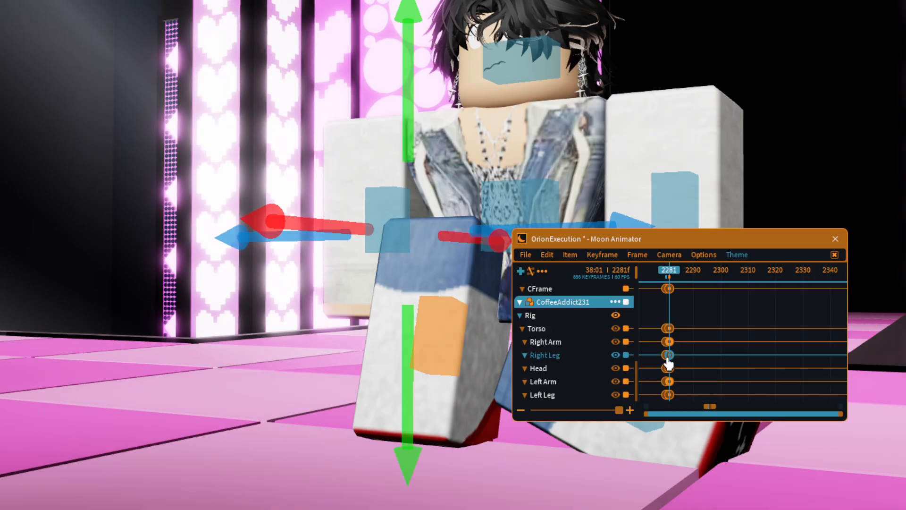
key("Delete")
left_click(668, 395)
key("Delete")
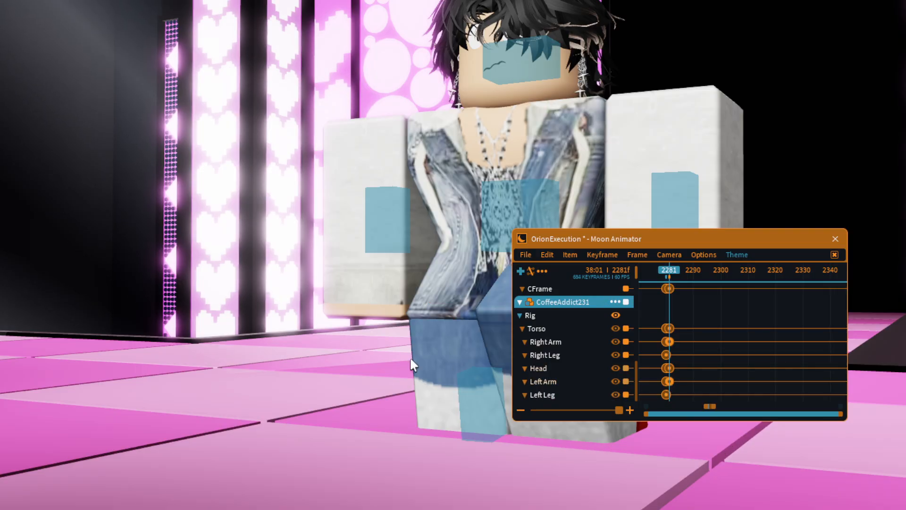
Step: Reset the denim-clad character's arms, legs and head to their default straight pose at frame 2281
key("d")
mouse_move(357, 346)
right_mouse_down()
mouse_move(368, 347)
mouse_move(341, 355)
mouse_move(357, 348)
right_mouse_up()
key("s")
left_click_drag(674, 276, 674, 276)
key("d")
right_click_drag(412, 433, 412, 432)
key("s")
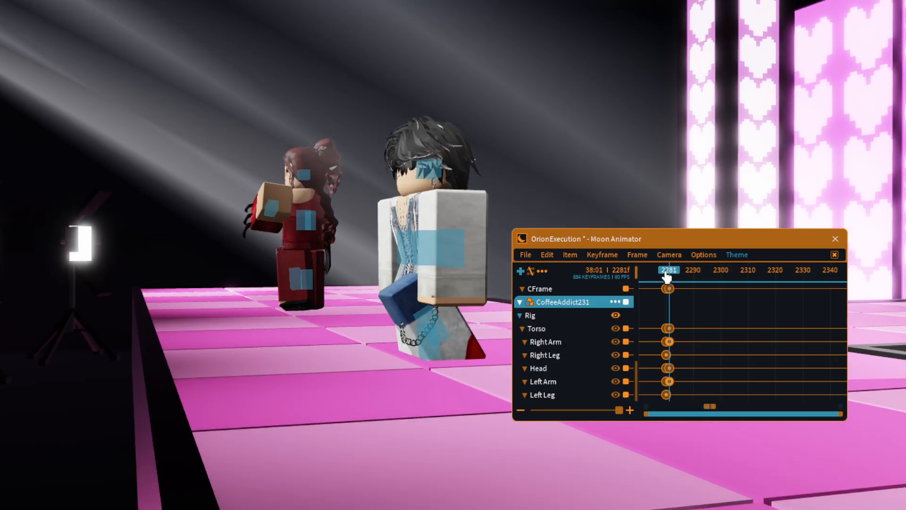
left_click(547, 255)
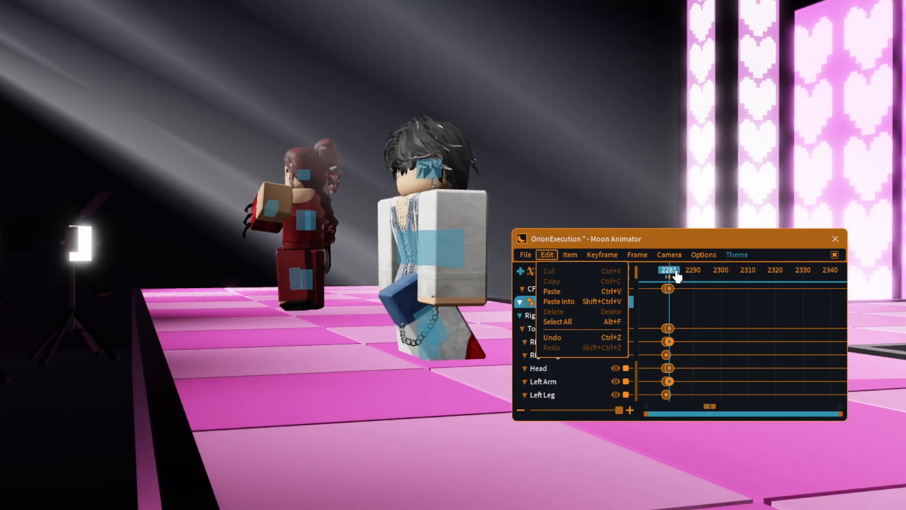
left_click(674, 276)
left_click(548, 255)
left_click(560, 312)
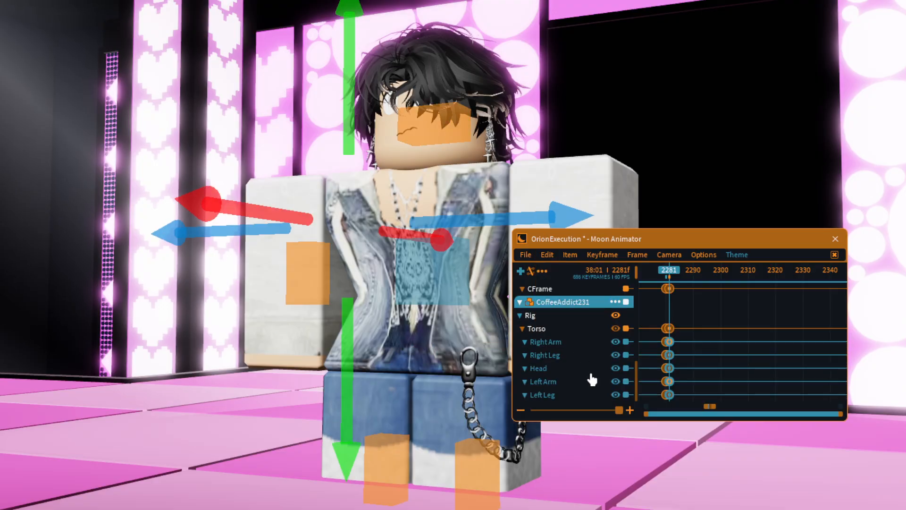
left_click(447, 286)
right_click_drag(446, 286, 447, 288)
key("a")
key("w")
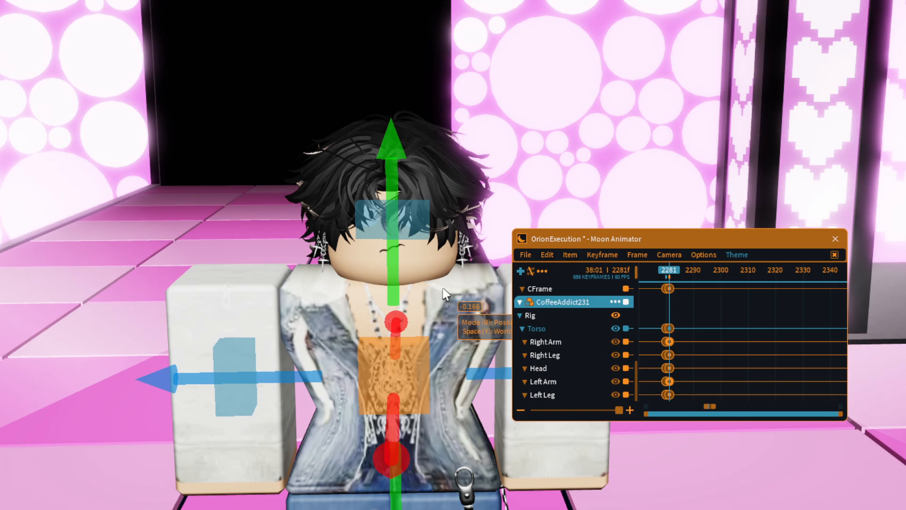
right_click_drag(446, 295, 425, 298)
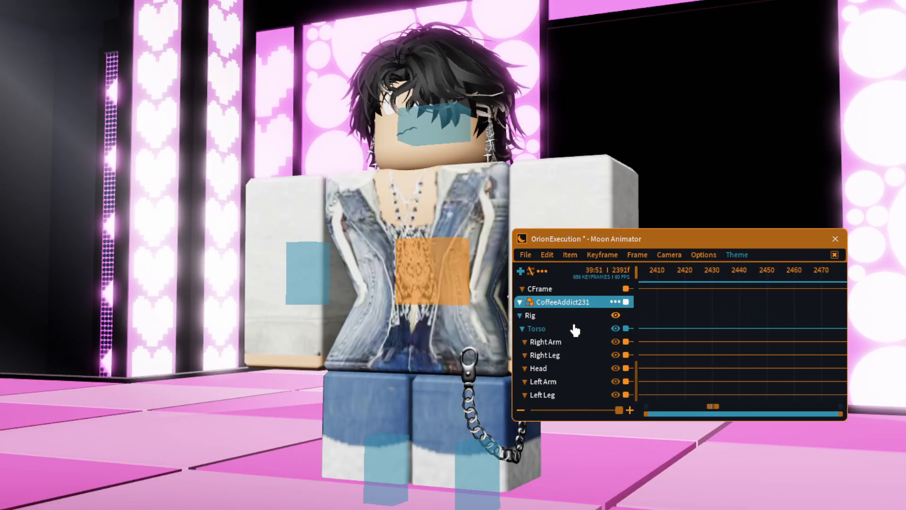
Step: Add a camera CFrame keyframe at frame 2420
left_click_drag(663, 314, 778, 313)
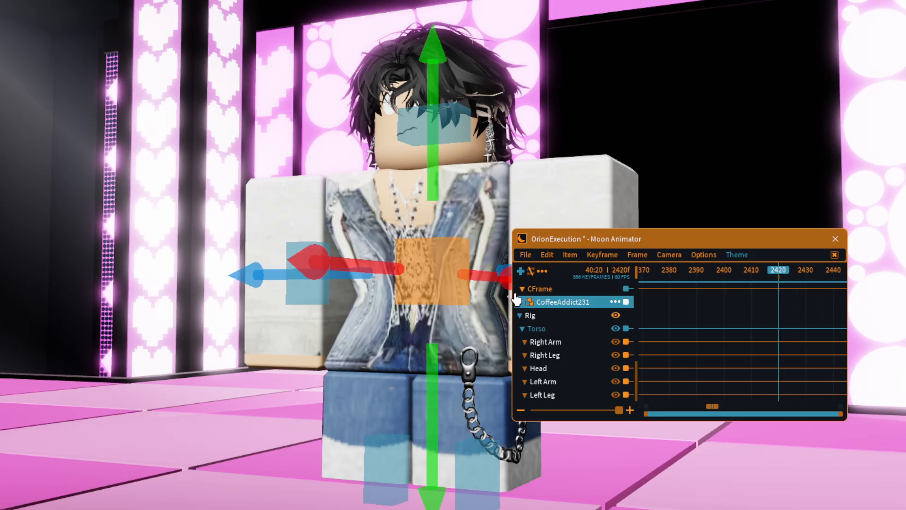
left_click(543, 290)
key("equal")
Step: Play back the animation from around frame 2277 to review the camera shot of the denim-clad character
left_click_drag(775, 273, 667, 283)
key("space")
key("h")
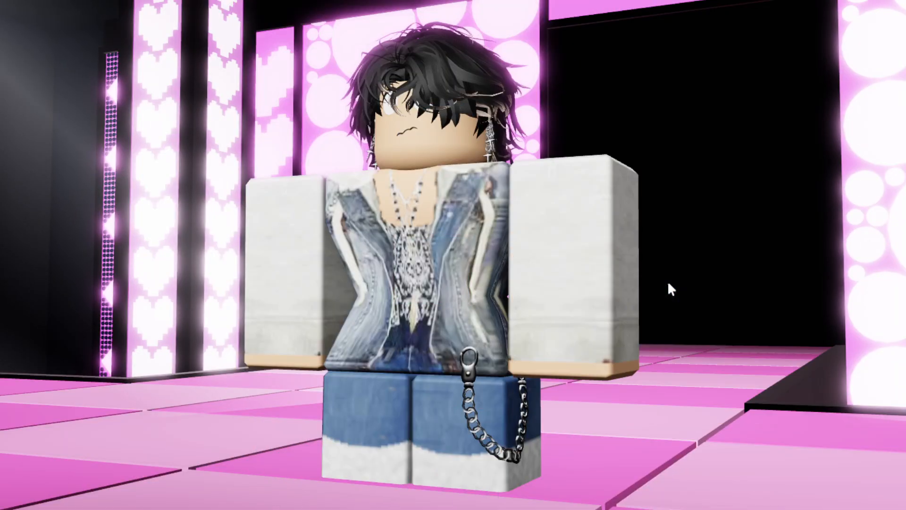
key("h")
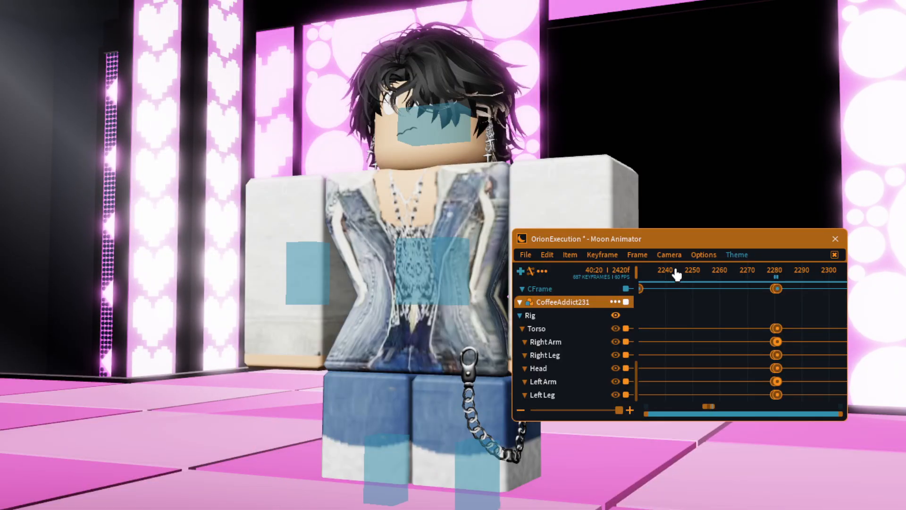
left_click_drag(802, 288, 826, 305)
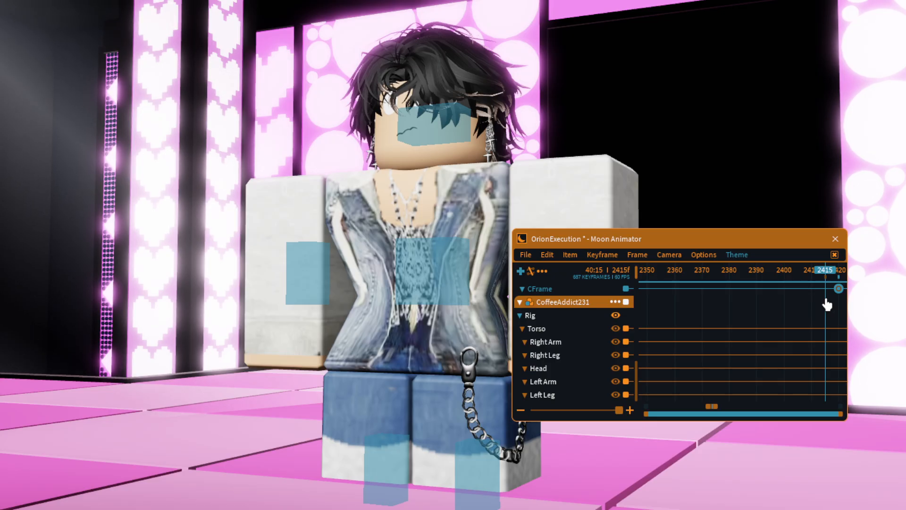
left_click_drag(826, 304, 744, 292)
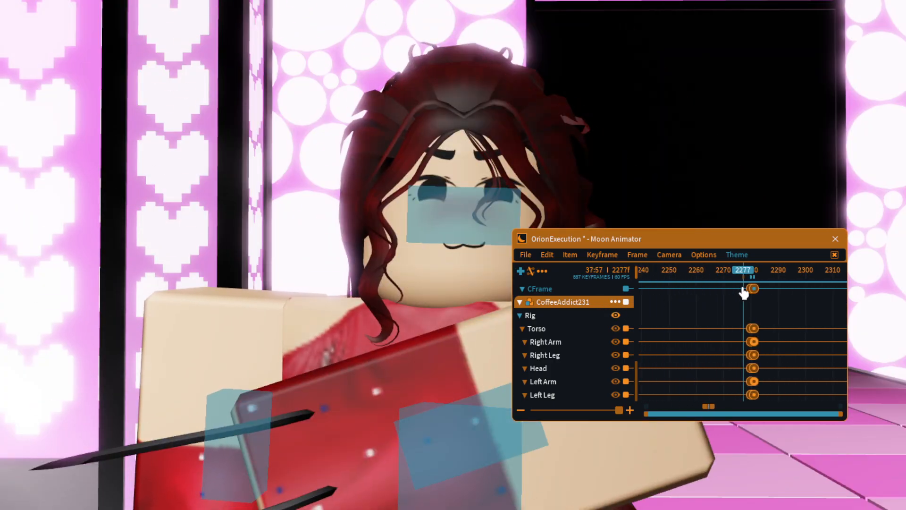
key("space")
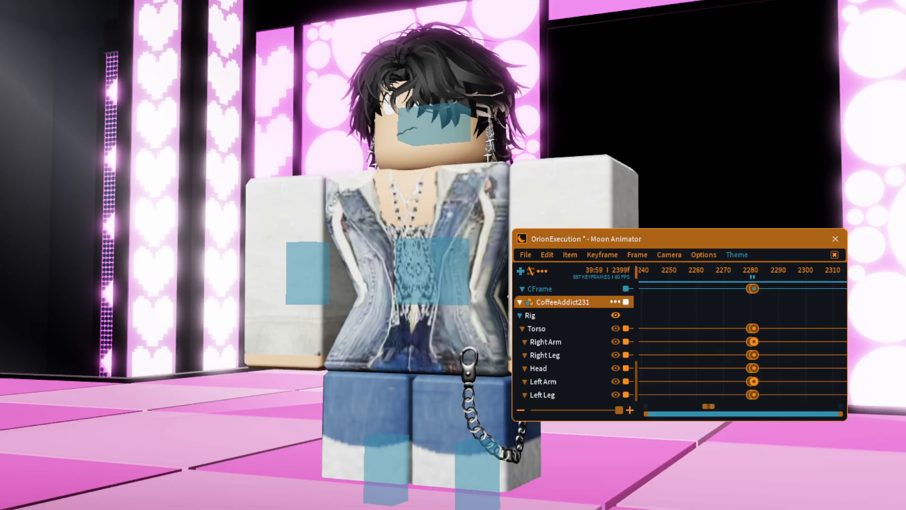
right_click_drag(686, 102, 760, 276)
key("s")
key("a")
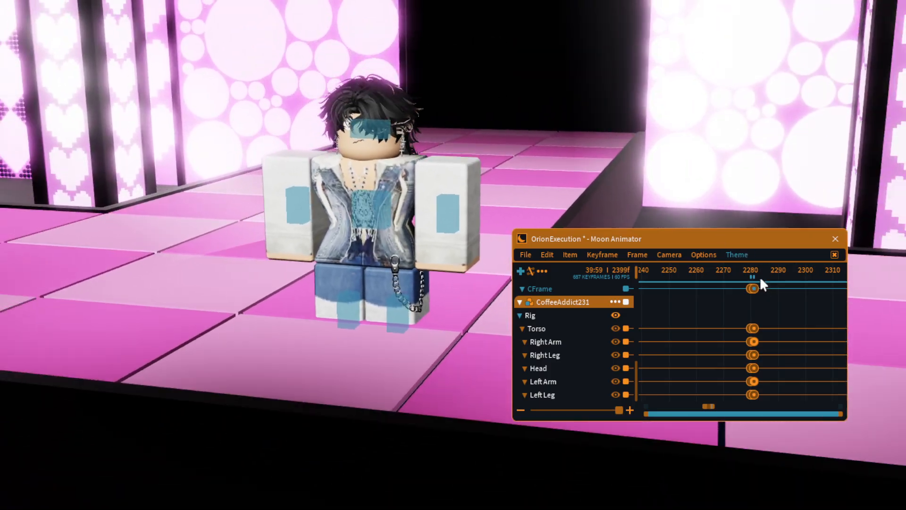
key("w")
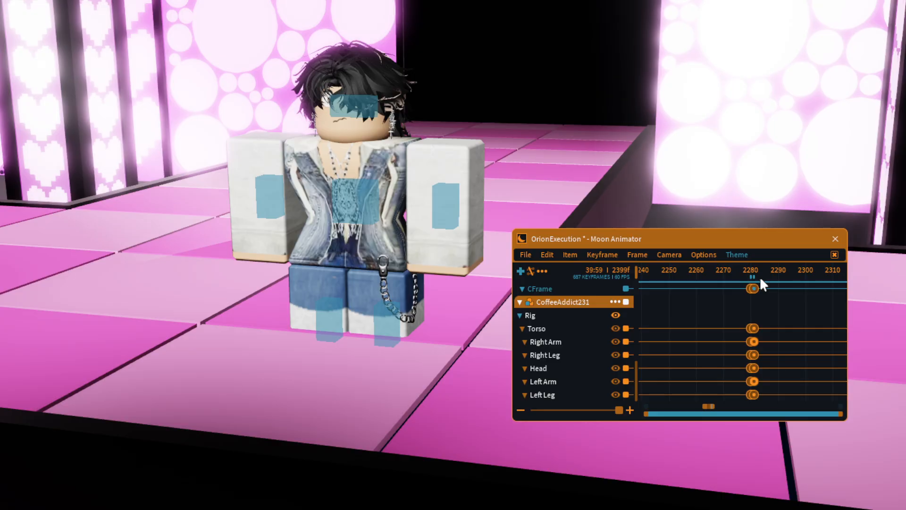
left_click_drag(760, 276, 749, 273)
key("space")
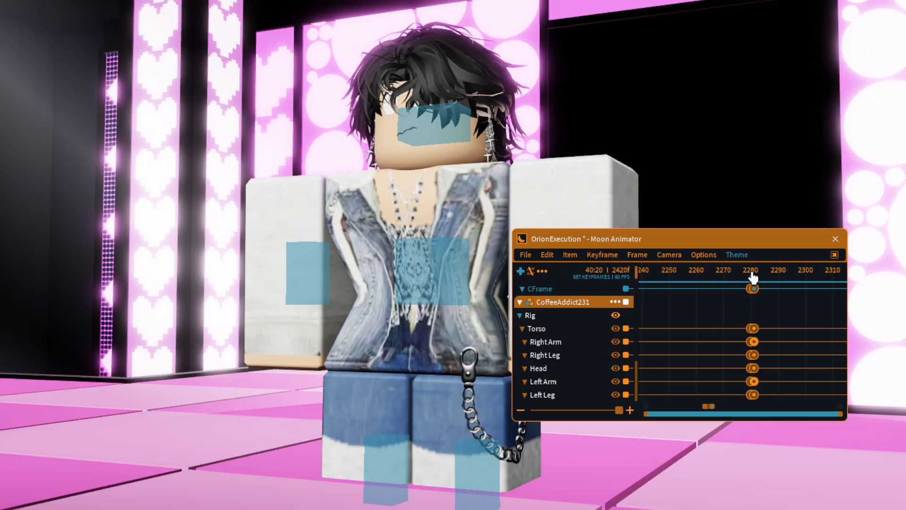
Step: Go to frame 2281 and examine the denim-clad character's straight pose up close, including the torso and left arm
left_click(752, 273)
left_click_drag(751, 272, 754, 271)
key("w")
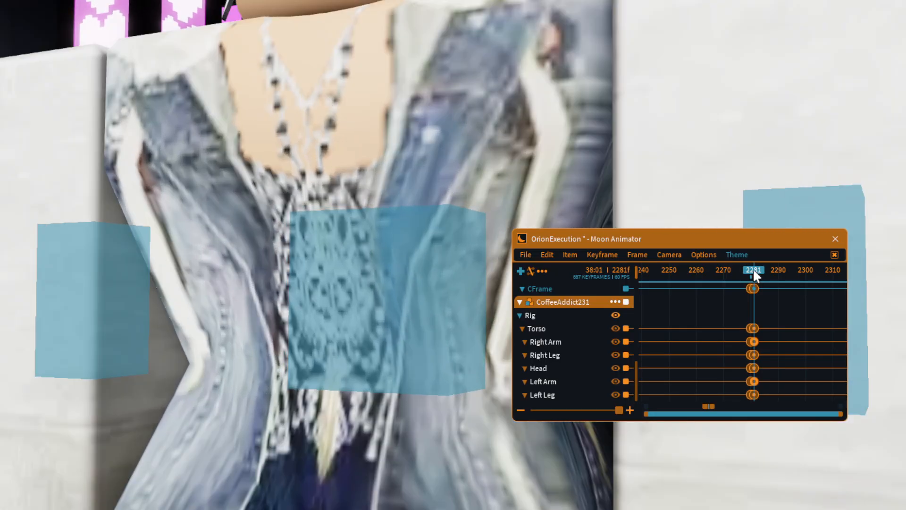
key("s")
key("d")
key("w")
key("a")
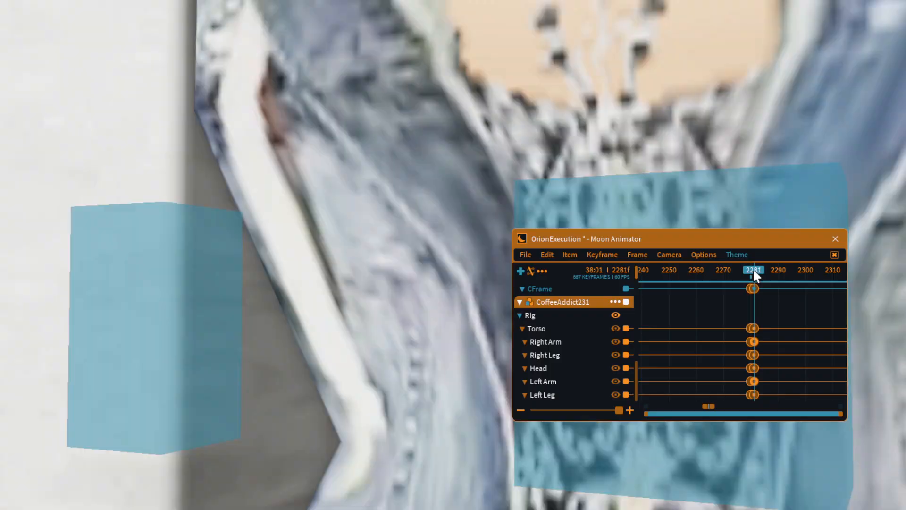
key("s")
key("d")
key("w")
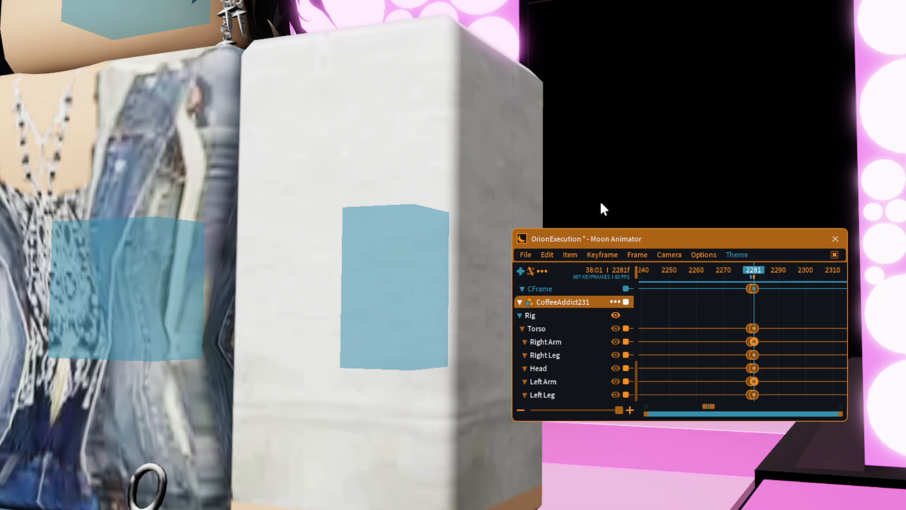
key("s")
key("a")
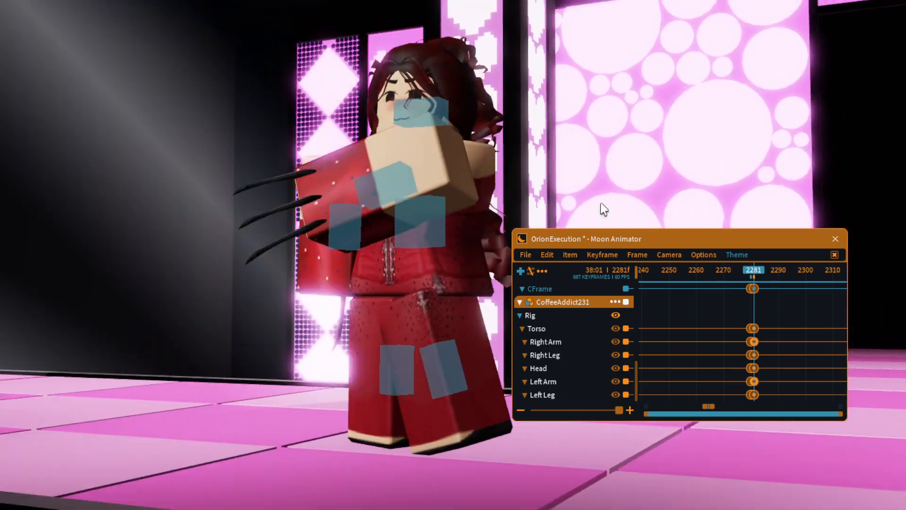
key("d")
key("w")
key("w")
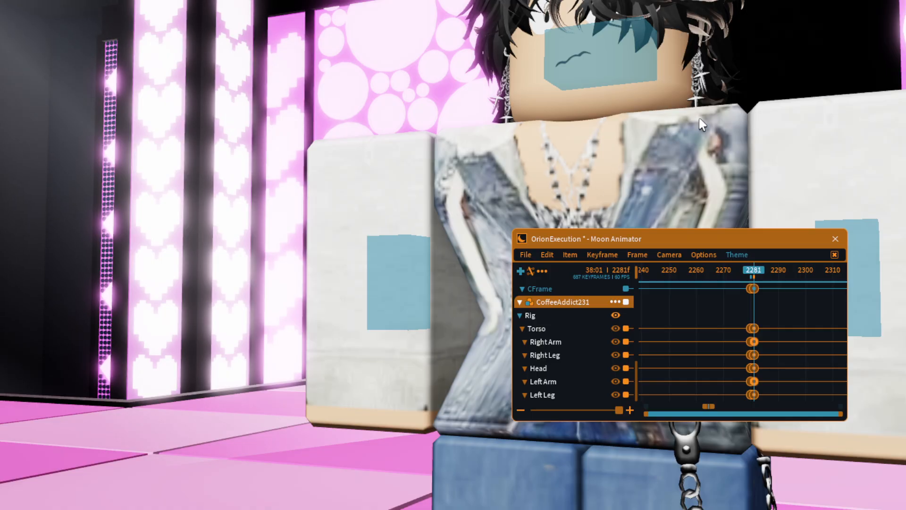
key("d")
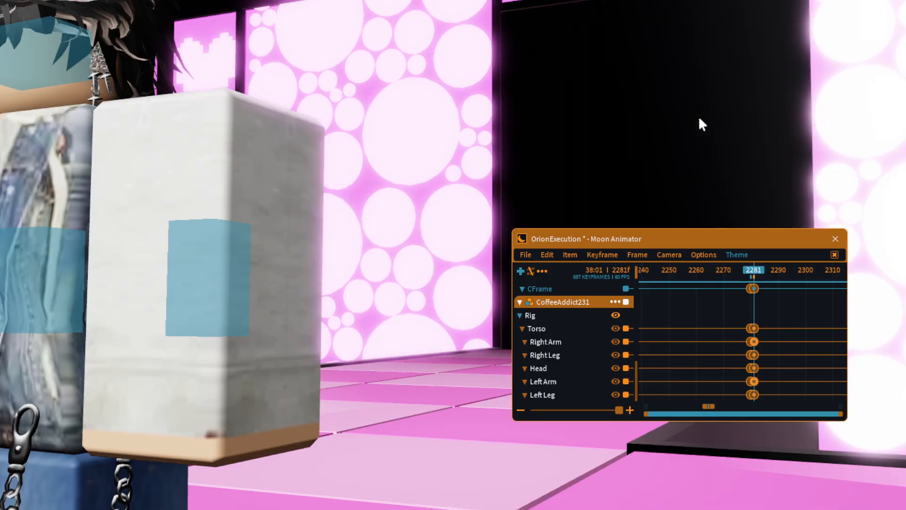
key("w")
right_click_drag(699, 118, 697, 114)
key("a")
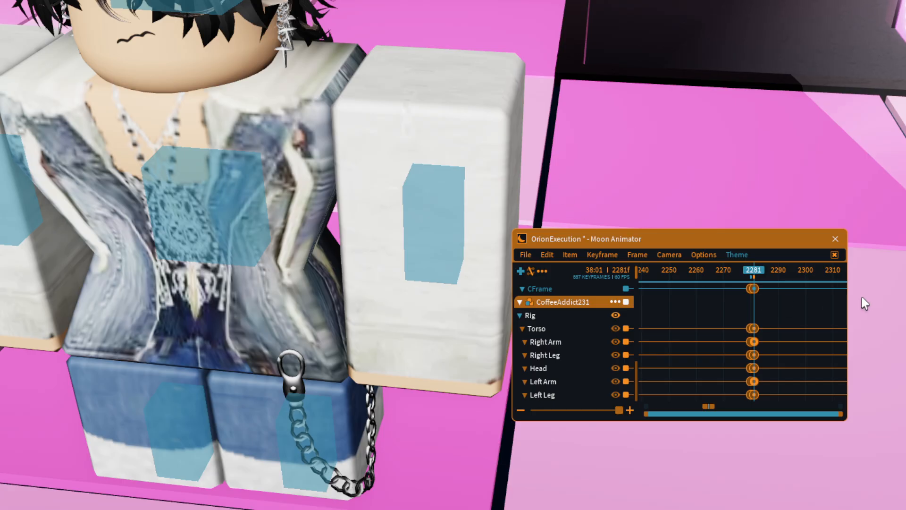
Step: Check the keyframes leading up to frame 2281 and examine the character's pose from the opposite side
left_click_drag(760, 276, 758, 275)
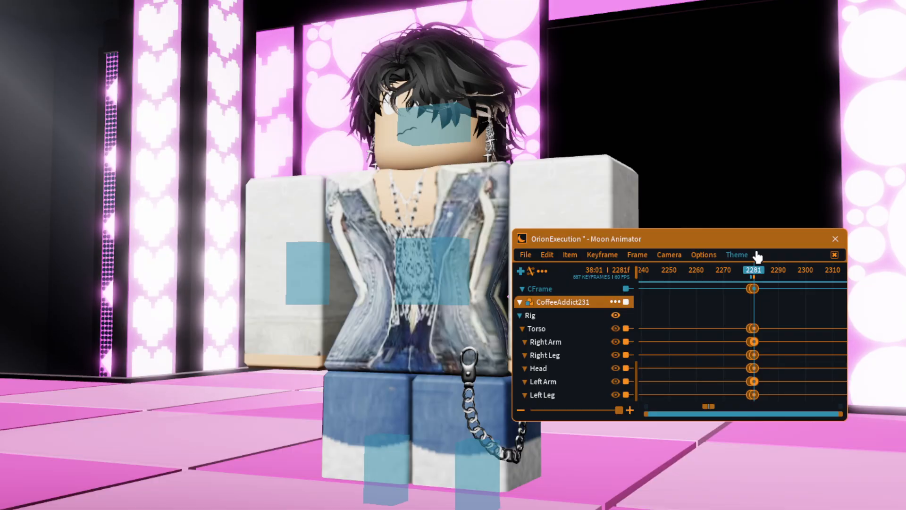
left_click_drag(711, 269, 817, 210)
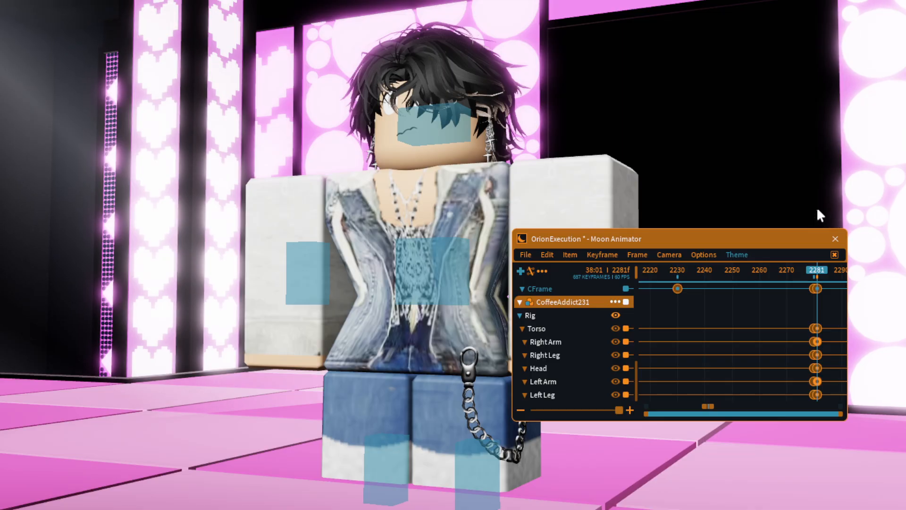
key("s")
key("w")
key("a")
key("d")
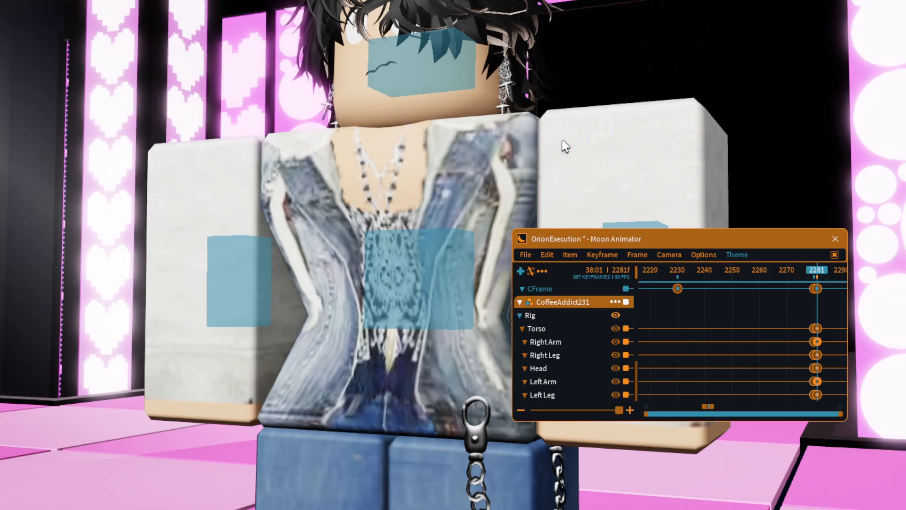
key("a")
mouse_move(562, 140)
right_mouse_down()
mouse_move(547, 140)
mouse_move(556, 140)
right_mouse_up()
key("s")
key("d")
key("s")
key("d")
key("a")
key("w")
key("d")
key("d")
key("a")
key("w")
key("a")
key("s")
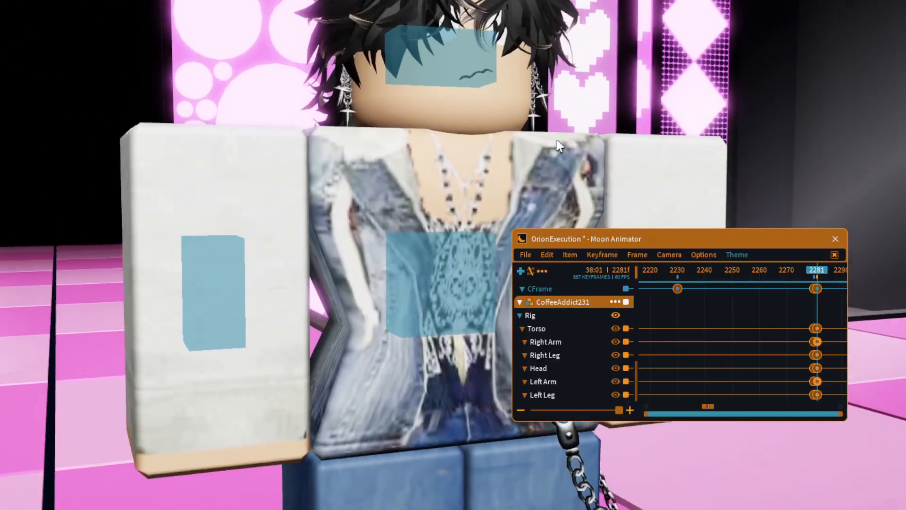
key("s")
key("d")
key("w")
key("a")
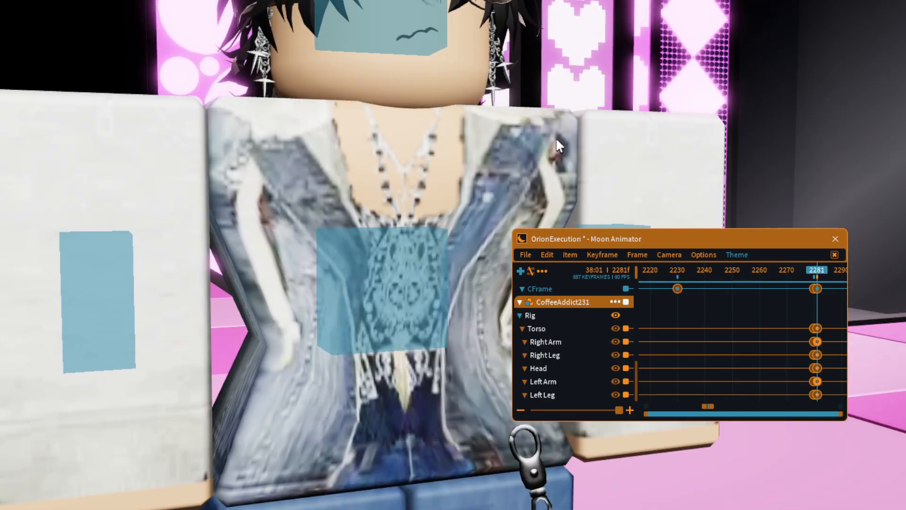
key("w")
right_click_drag(556, 138, 556, 140)
key("s")
key("s")
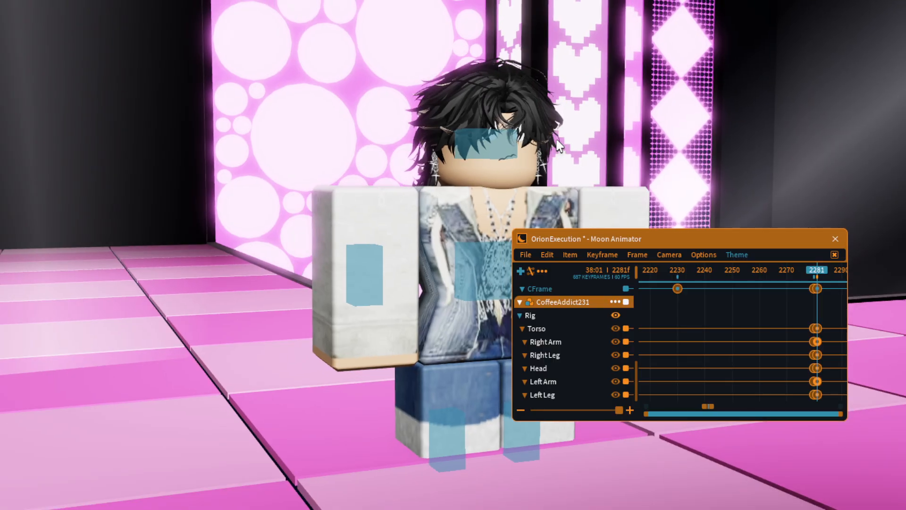
Step: Raise the torso by about 0.95 so the legs stand on the floor, and select the left leg
left_click(477, 254)
key("r")
key("d")
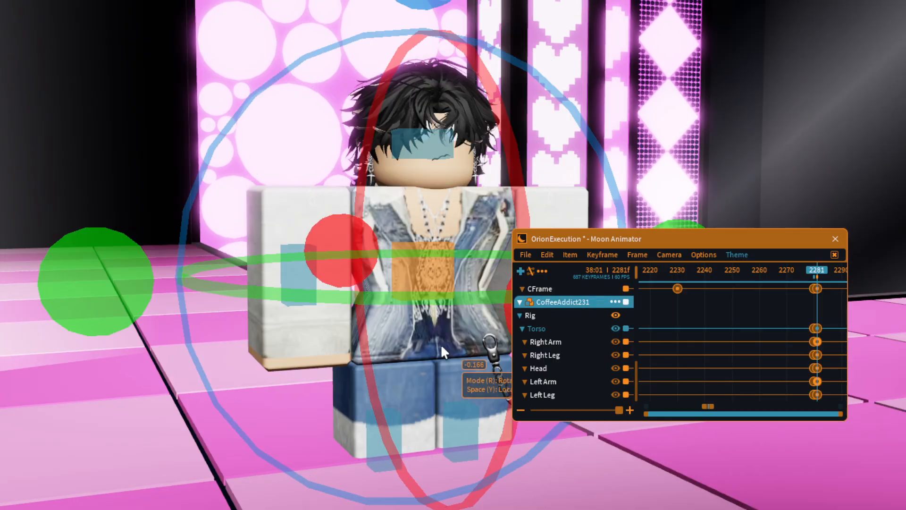
key("r")
left_click_drag(415, 371, 426, 297)
left_click(460, 366)
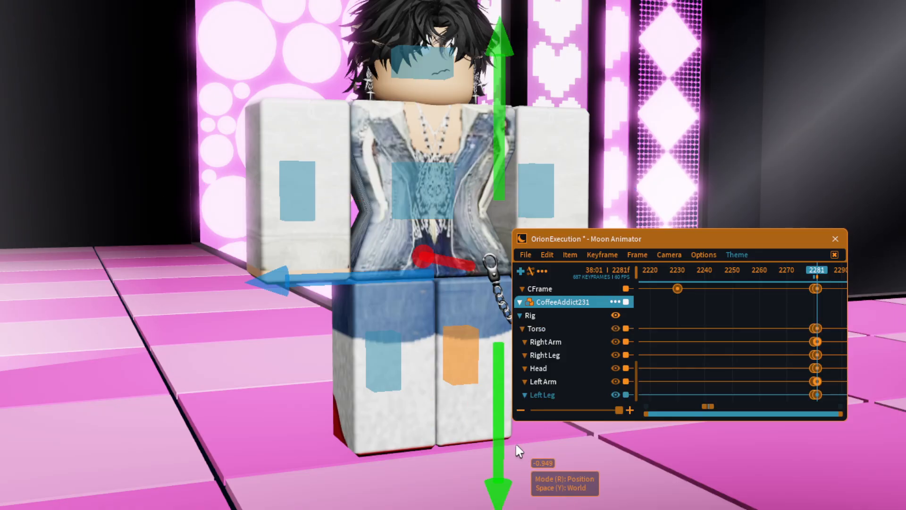
Step: Nudge the left leg vertically by about 0.005 at frame 2281 and deselect it
right_click_drag(515, 448, 418, 376)
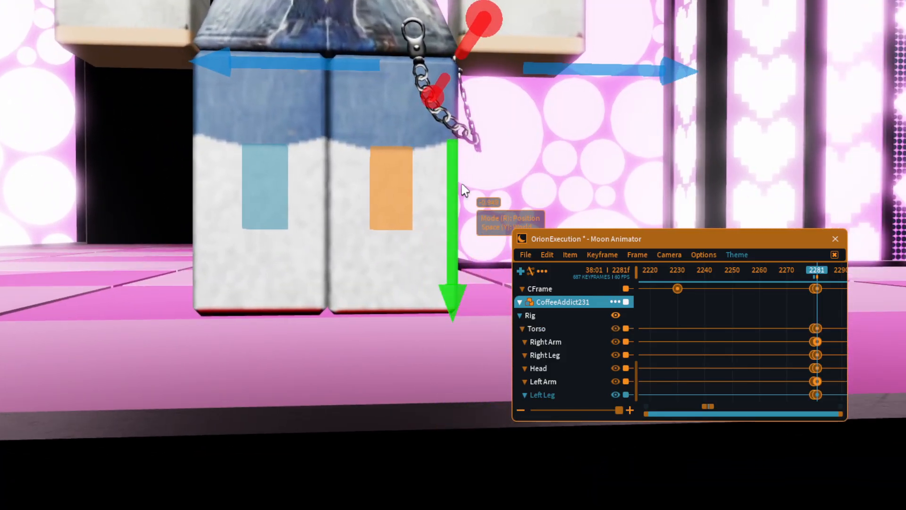
left_click_drag(453, 193, 447, 188)
left_click(420, 362)
right_click_drag(412, 362, 412, 362)
Step: Examine the denim-clad character's standing pose from the front and side, and select the left arm
key("e")
key("s")
key("w")
key("s")
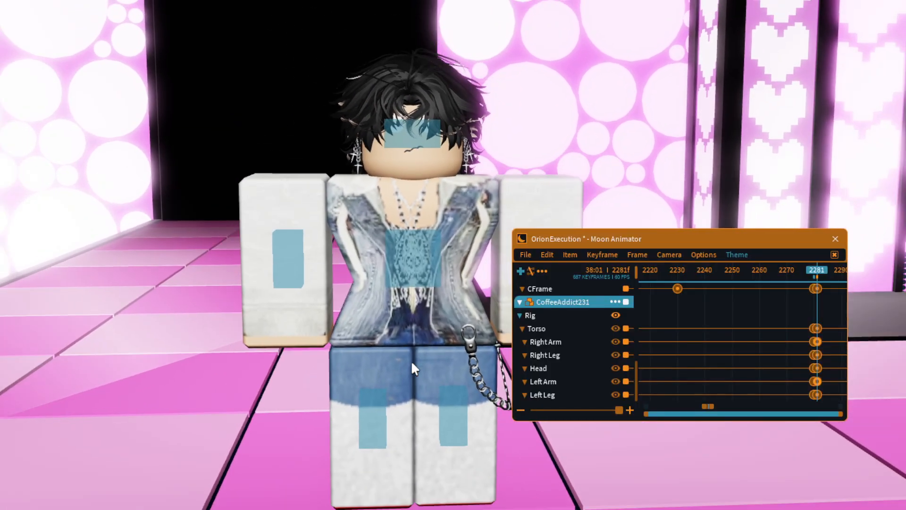
key("w")
key("w")
key("s")
key("w")
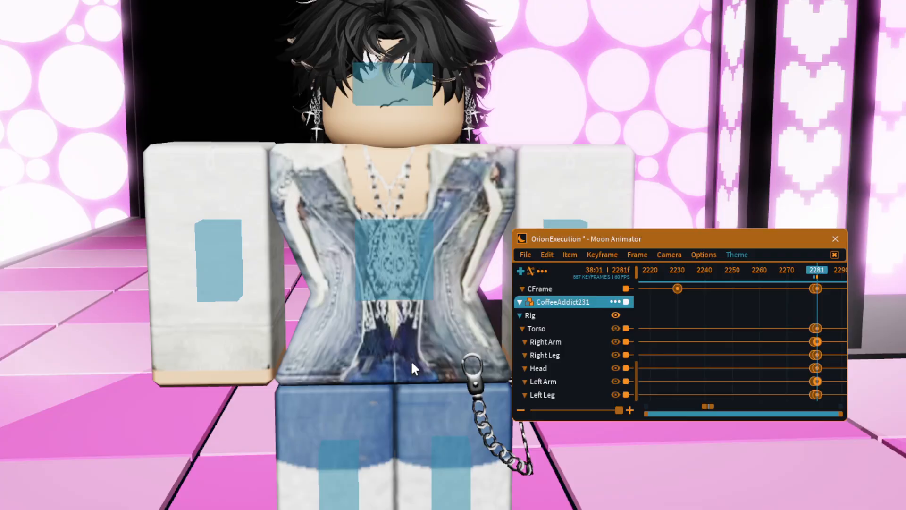
key("d")
right_click_drag(412, 362, 409, 362)
key("s")
left_click(426, 330)
key("w")
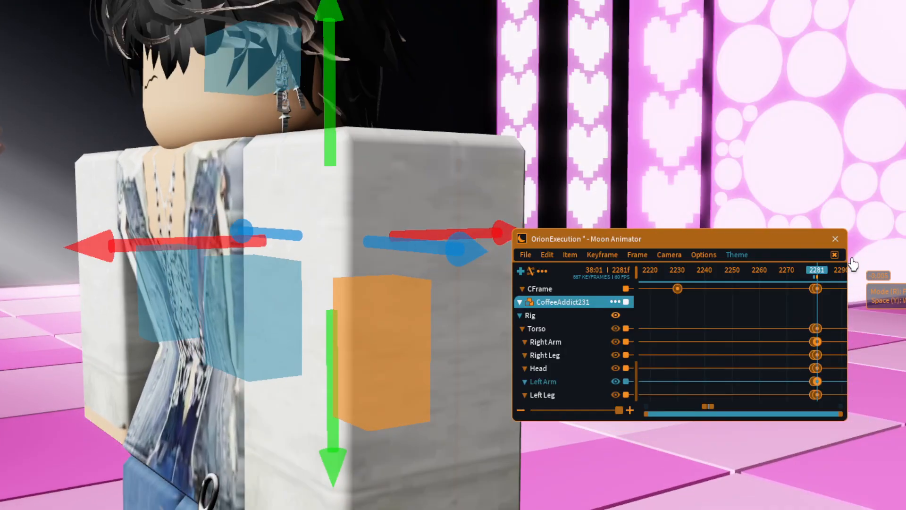
Step: Play back the camera shot from frame 2281 through to frame 2419
left_click_drag(817, 276, 792, 279)
key("space")
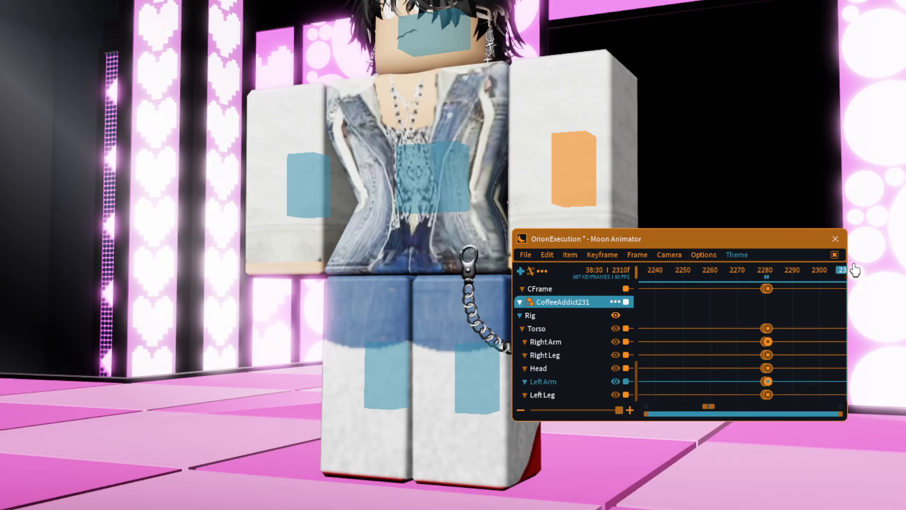
key("e")
key("w")
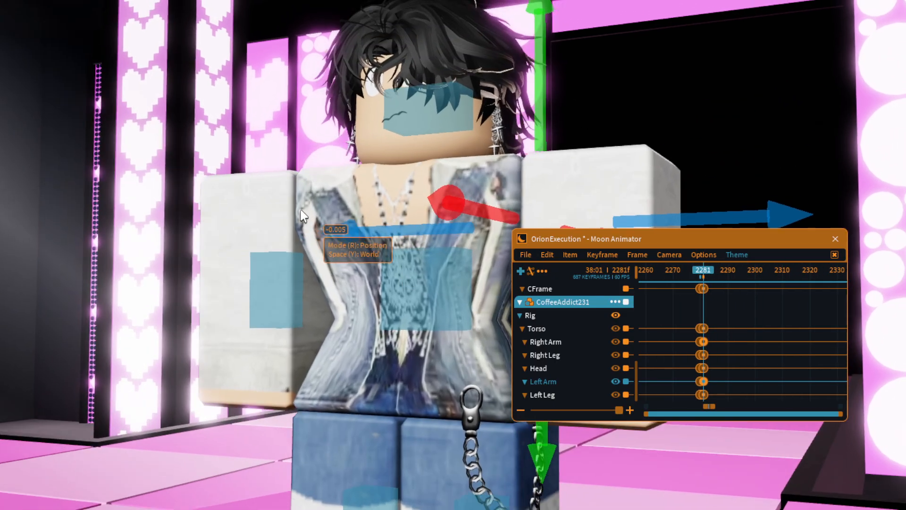
key("s")
key("s")
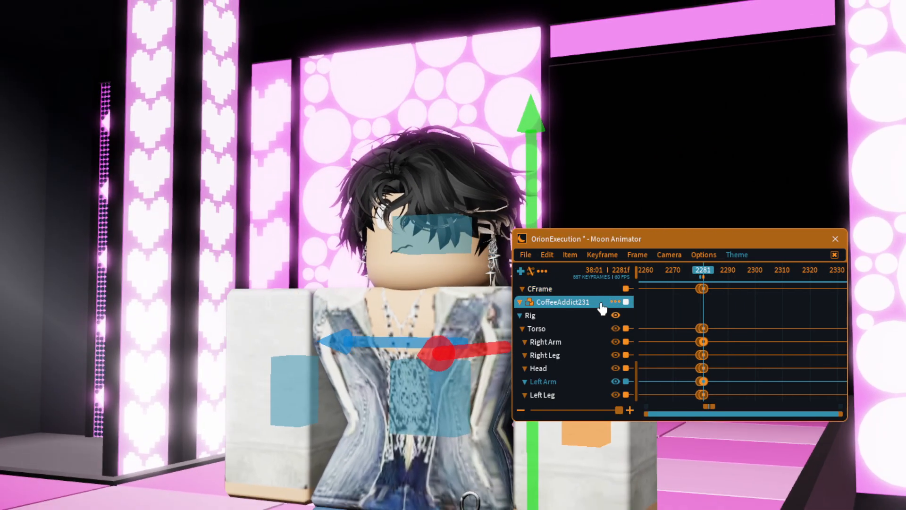
left_click(565, 303)
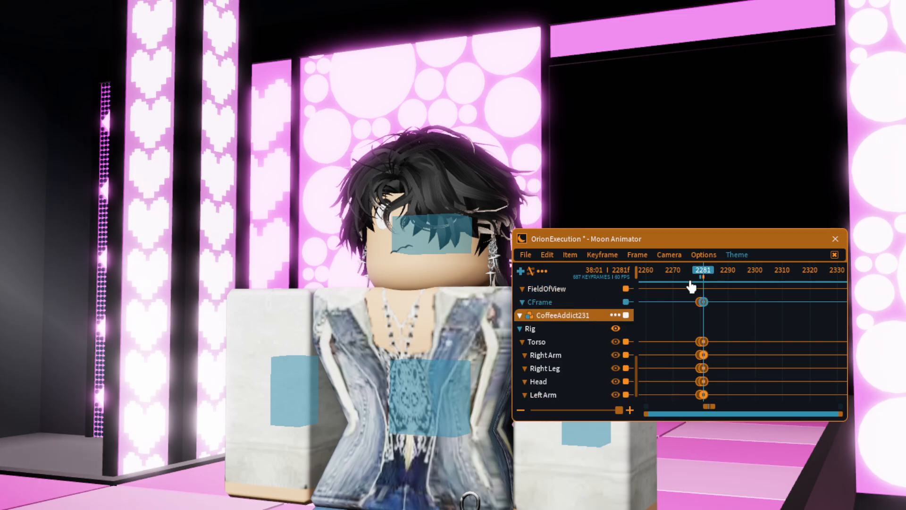
key("space")
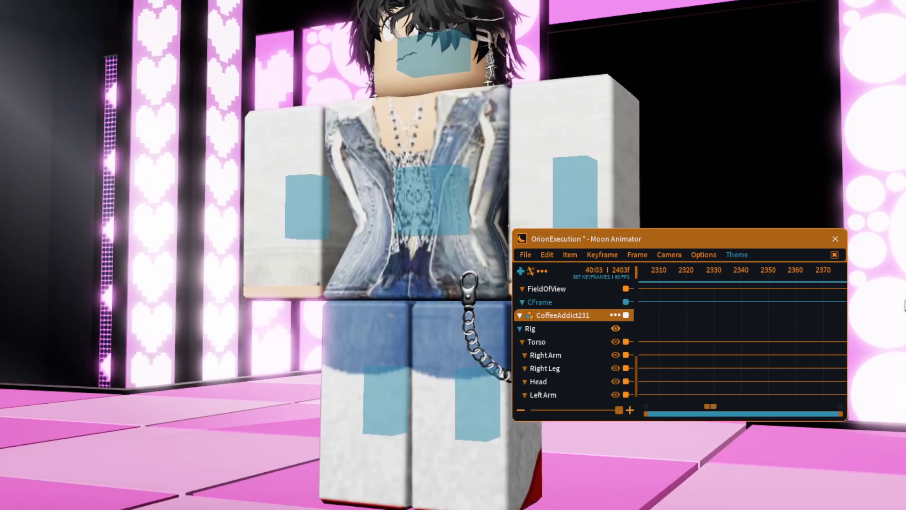
key("space")
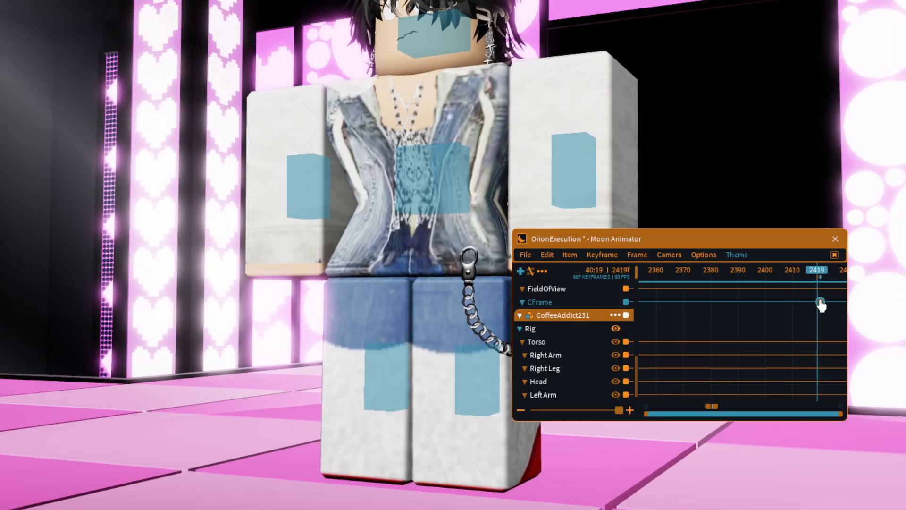
Step: Replace the camera's CFrame keyframe at frame 2420 with a keyframe at frame 2430 that holds the frame 2281 view
left_click(820, 301)
key("Delete")
left_click_drag(559, 266, 702, 278)
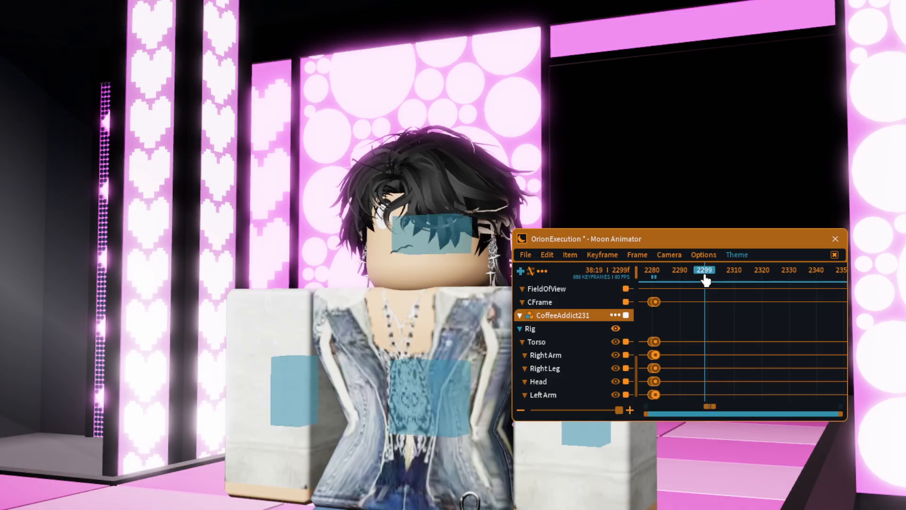
left_click_drag(705, 280, 664, 283)
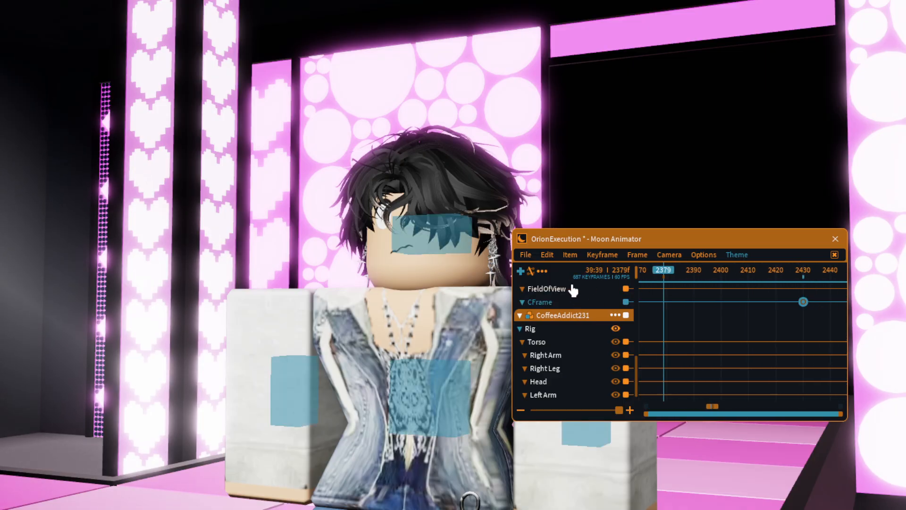
Step: Play back the animation from frame 2277 to review the held camera shot
mouse_move(642, 277)
left_mouse_down()
mouse_move(698, 279)
mouse_move(649, 284)
left_mouse_up()
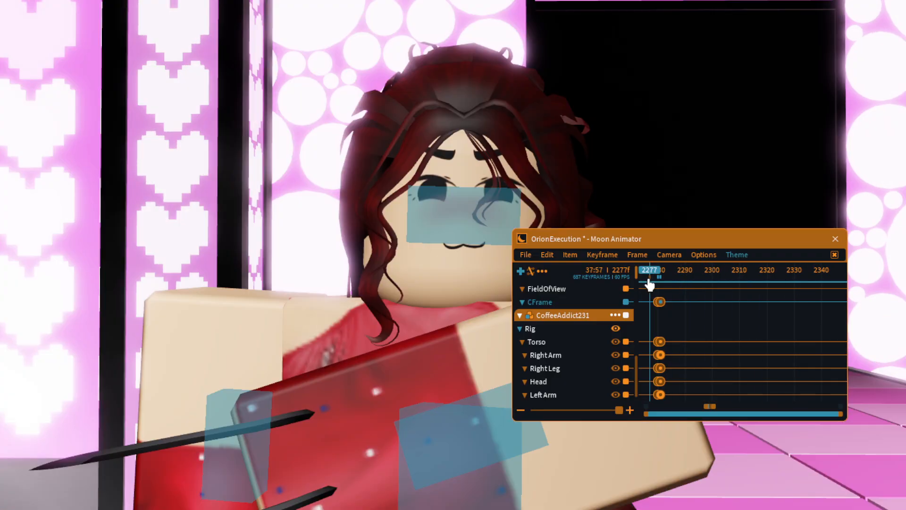
key("space")
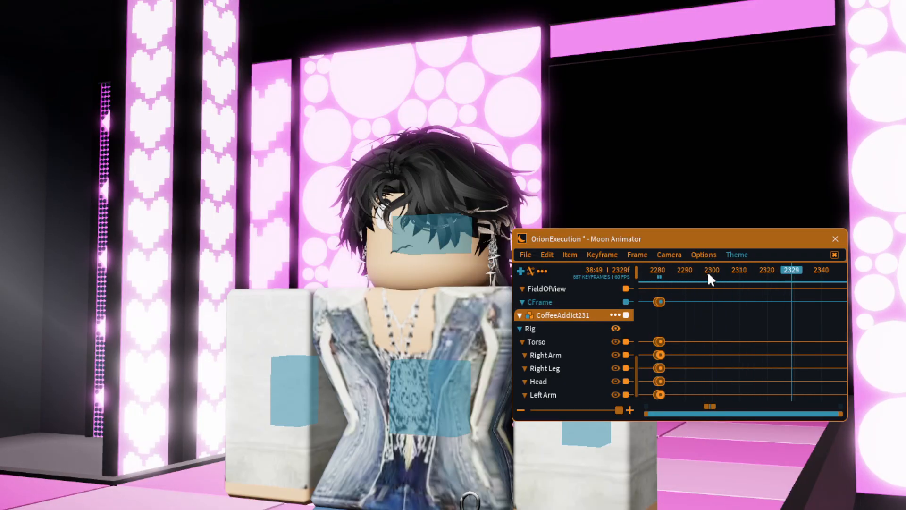
key("space")
Step: Go to frame 2300 and rotate the left arm by about 102 degrees to raise it
left_click_drag(793, 279, 713, 293)
right_click_drag(358, 236, 287, 222)
left_click(240, 157)
key("r")
right_click_drag(240, 157, 341, 192)
scroll(341, 191, "down", 2)
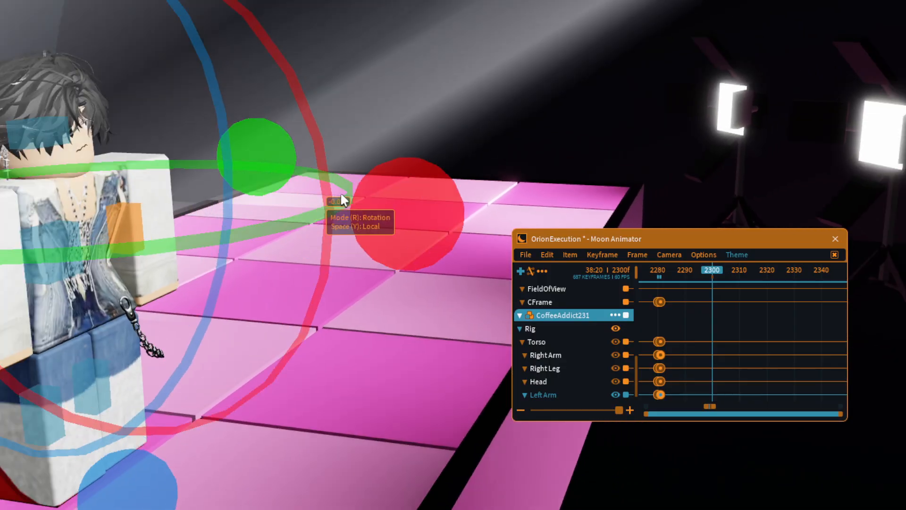
left_click_drag(401, 220, 68, 88)
right_click_drag(68, 86, 458, 262)
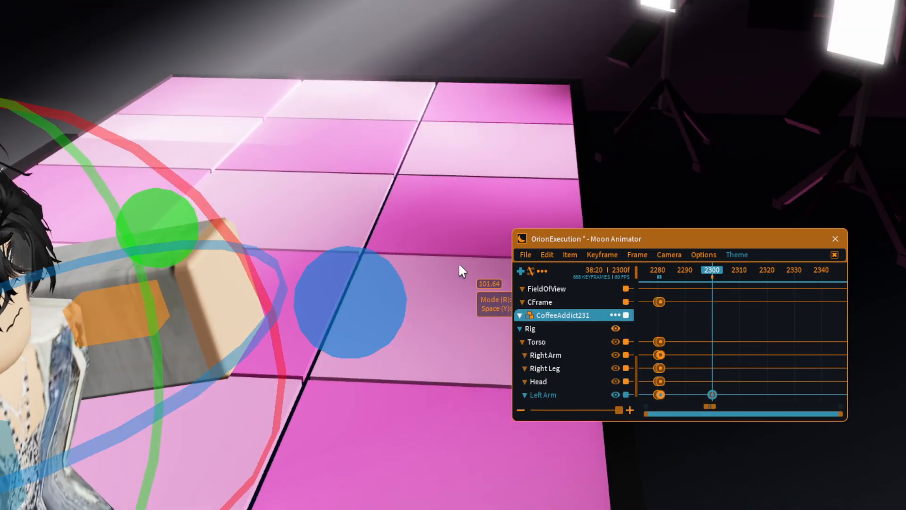
Step: Turn the raised left arm by about 70, -12 and 33 degrees on its local axes to bring it across the body
left_click_drag(354, 302, 134, 347)
right_click_drag(134, 347, 472, 180)
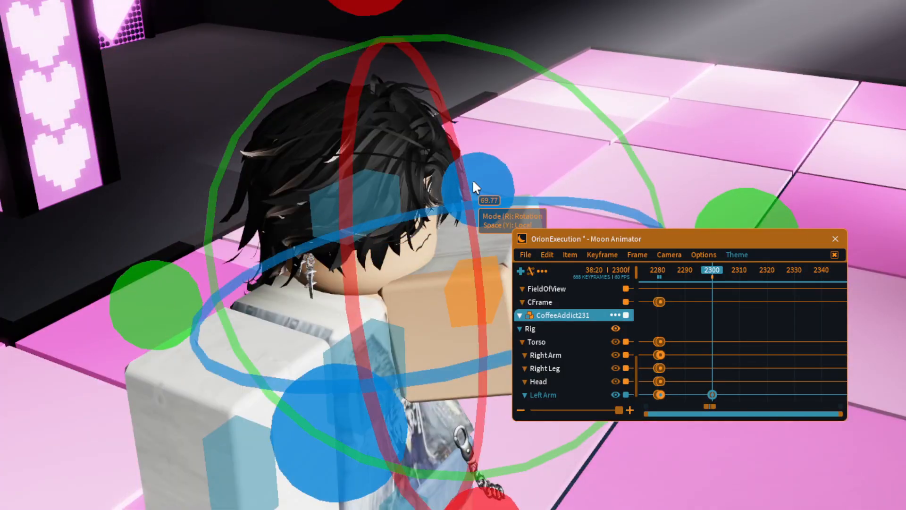
left_click_drag(472, 179, 472, 77)
right_click_drag(472, 78, 371, 219)
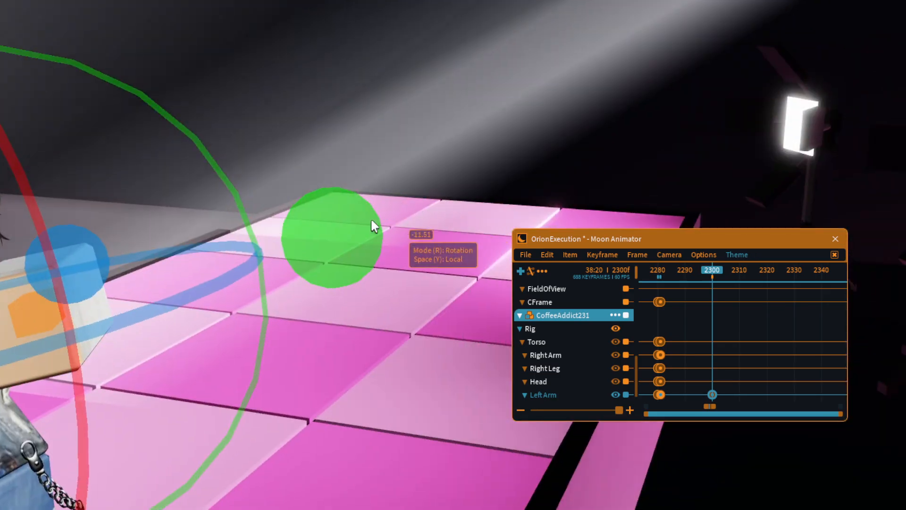
left_click_drag(371, 218, 239, 376)
right_click_drag(238, 376, 204, 201)
Step: Move the left arm at frame 2300 so the hand sits in front of the lower face
key("r")
left_click(166, 123)
left_click(179, 274)
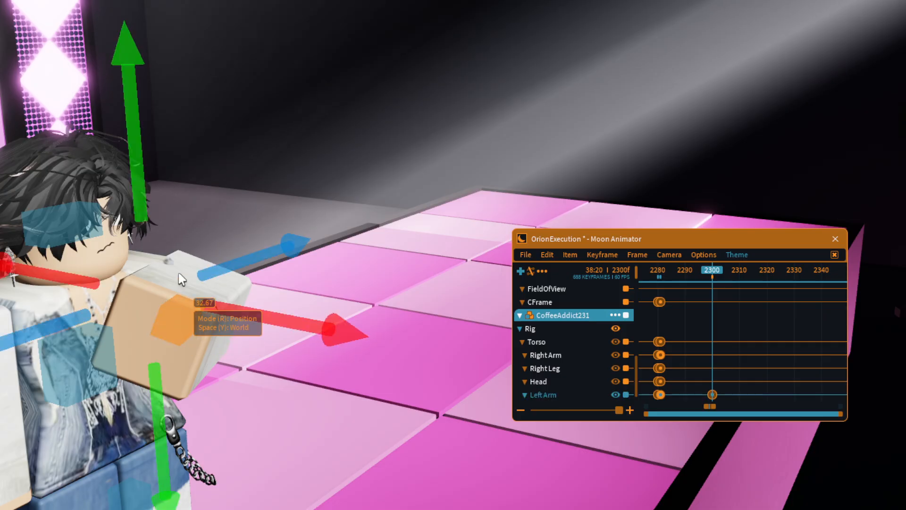
left_click_drag(135, 133, 152, 115)
right_click_drag(152, 115, 201, 100)
left_click(712, 279)
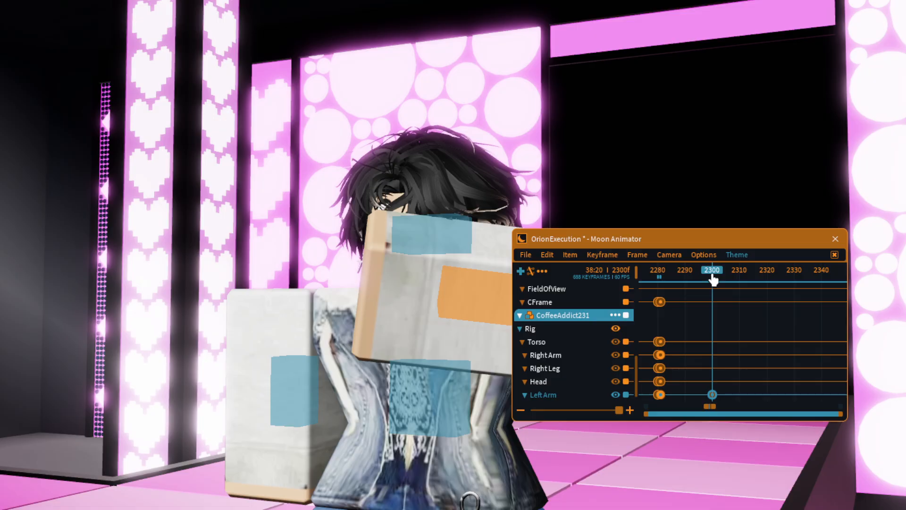
Step: Try to swing the left arm away from the face at frame 2330 by moving and rotating it
left_click_drag(713, 279, 768, 285)
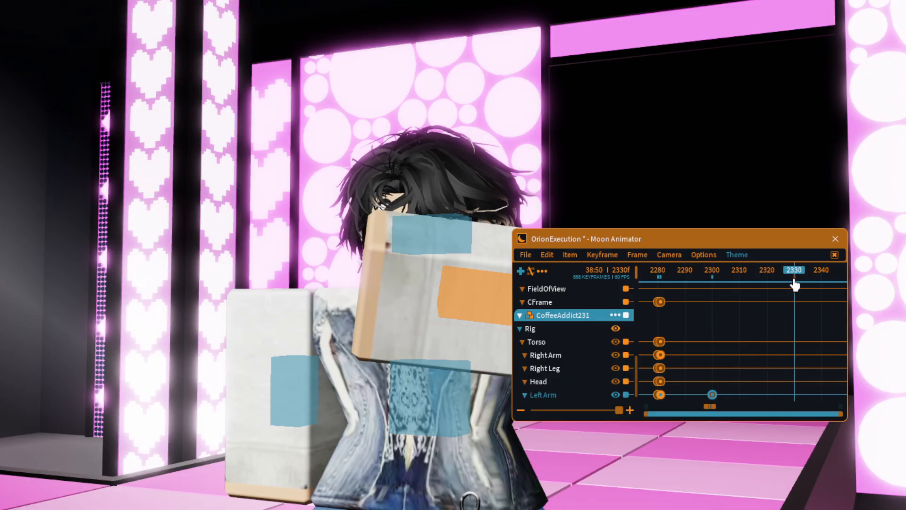
left_click_drag(326, 283, 457, 288)
right_click_drag(458, 288, 458, 288)
key("r")
left_click_drag(494, 151, 423, 92)
key("r")
left_click_drag(307, 178, 124, 200)
key("a")
left_click(632, 69)
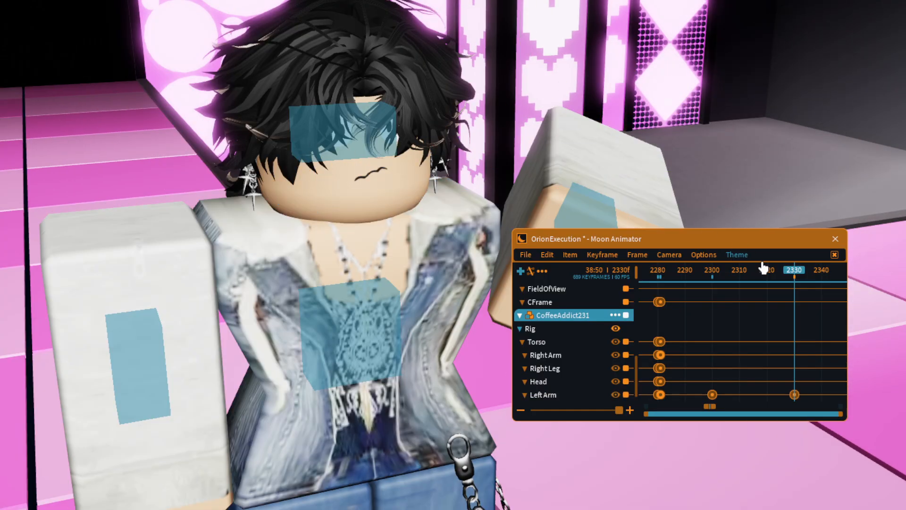
Step: Scrub through the arm swing and delete the left arm's keyframe at frame 2330
left_click_drag(761, 267, 787, 272)
key("space")
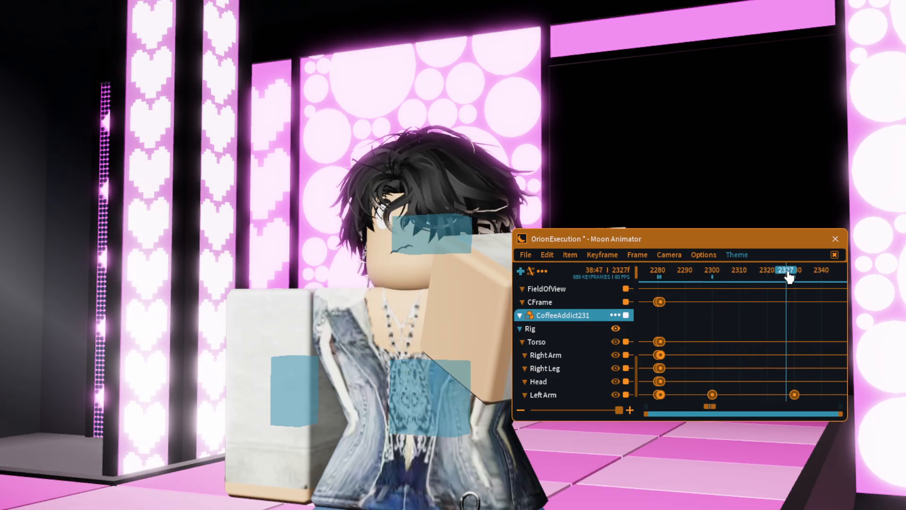
left_click(795, 394)
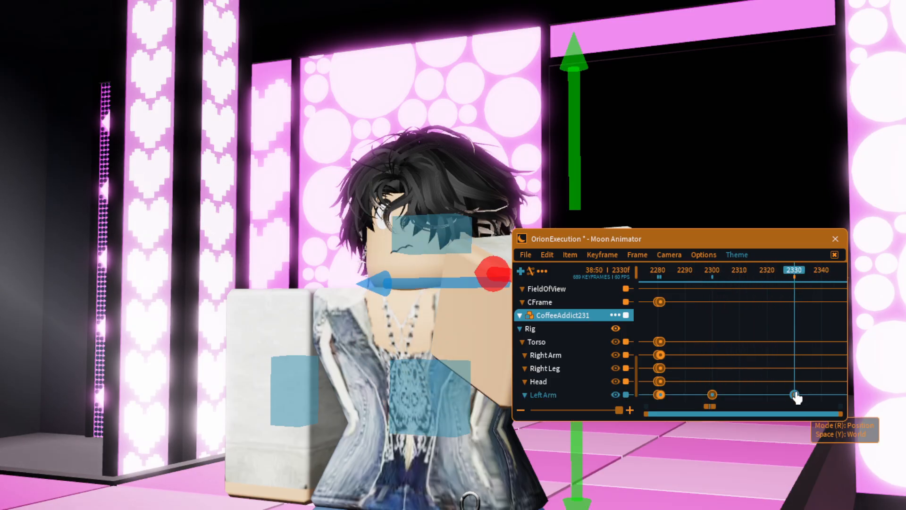
key("Delete")
Step: Extend the left arm out to the side at frame 2330 and scrub back to frame 2300
left_click(364, 276)
left_click_drag(336, 273, 528, 290)
mouse_move(703, 276)
left_mouse_down()
mouse_move(658, 277)
mouse_move(720, 276)
mouse_move(712, 280)
left_mouse_up()
key("space")
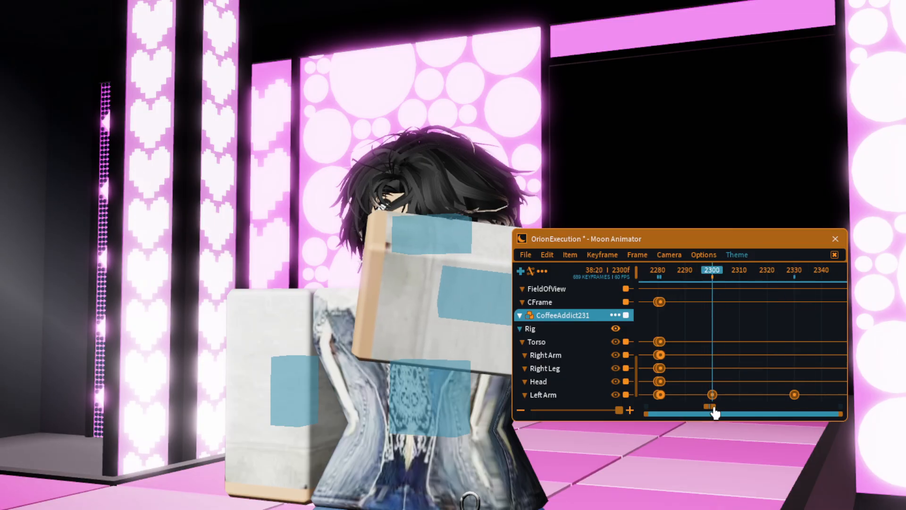
Step: Change the ease style of the left arm's keyframe at frame 2300 and play back the motion with the interface hidden
double_click(713, 394)
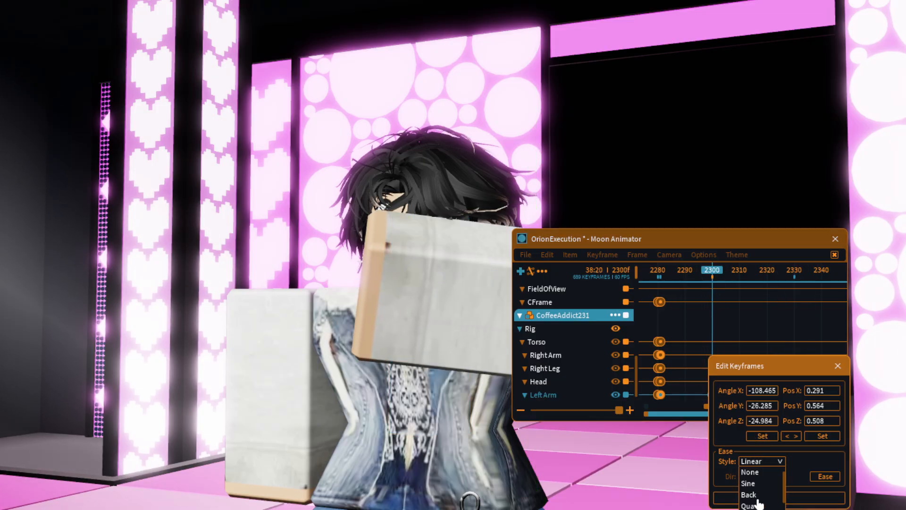
left_click(758, 501)
key("h")
key("space")
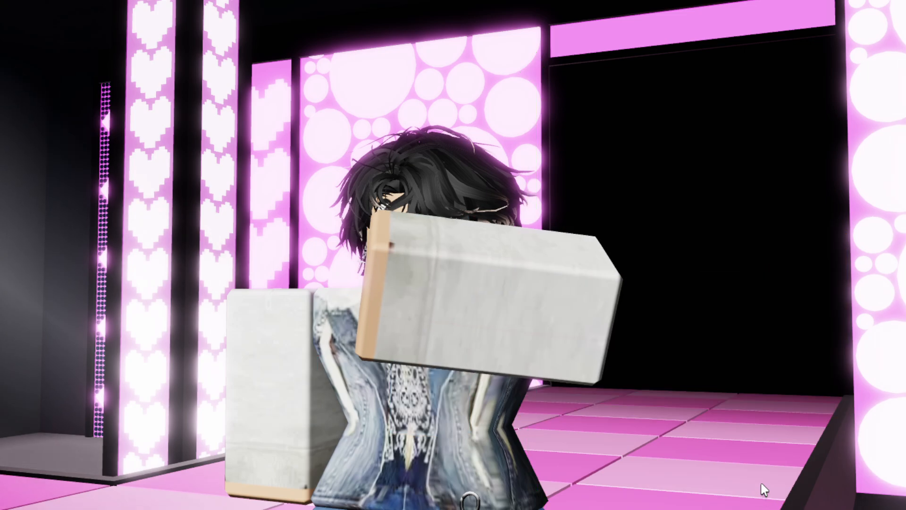
key("h")
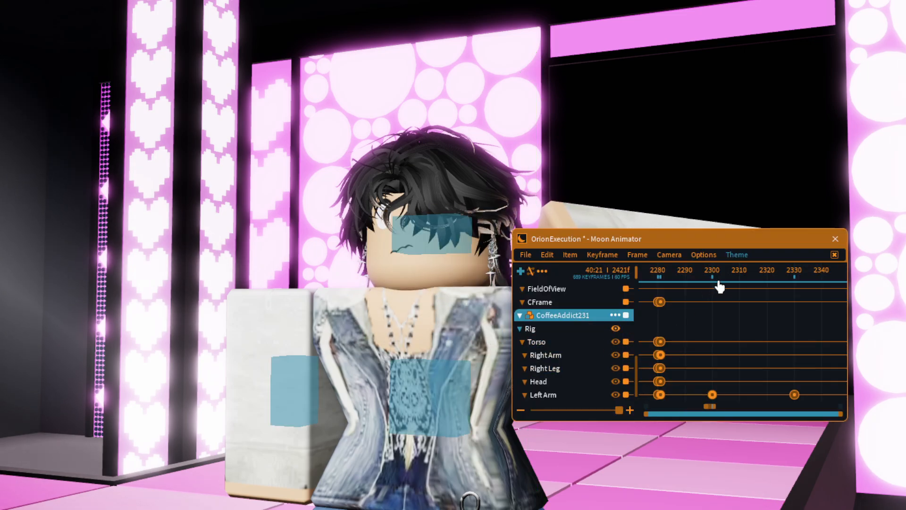
Step: Scrub the arm motion up to frame 2330 and examine the left arm's outstretched pose
left_click_drag(719, 285, 777, 283)
right_click_drag(775, 186, 774, 187)
right_click_drag(626, 138, 627, 138)
left_click(795, 269)
key("h")
key("h")
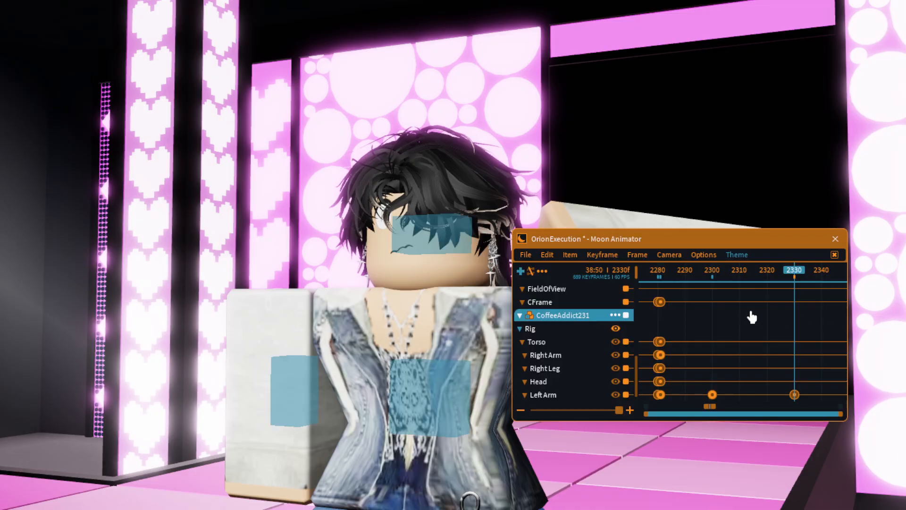
left_click_drag(746, 277, 804, 271)
key("space")
scroll(732, 137, "up", 5)
scroll(732, 137, "down", 5)
right_click_drag(732, 138, 733, 139)
Step: Copy the left arm's straight-down pose from frame 2281 onto frame 2330
right_click_drag(634, 208, 439, 283)
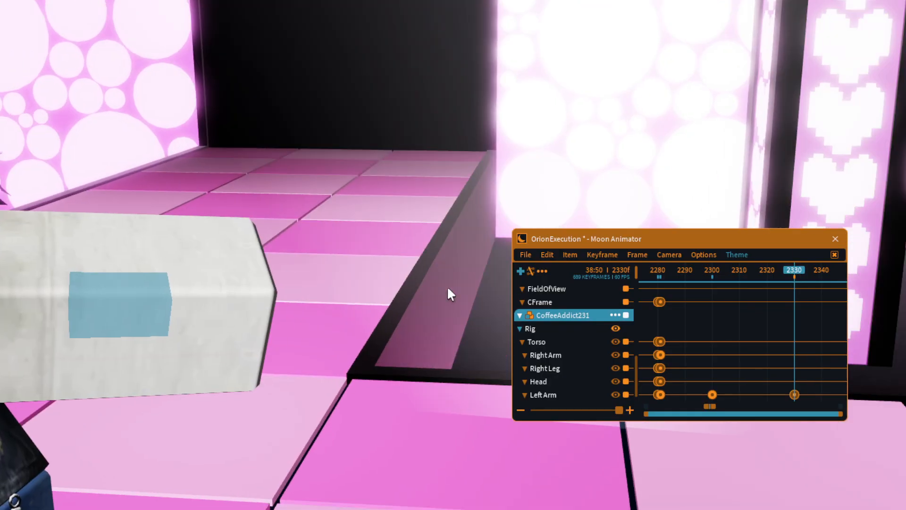
left_click(439, 279)
scroll(448, 235, "down", 2)
key("r")
scroll(449, 198, "up", 3)
right_click_drag(449, 184, 451, 192)
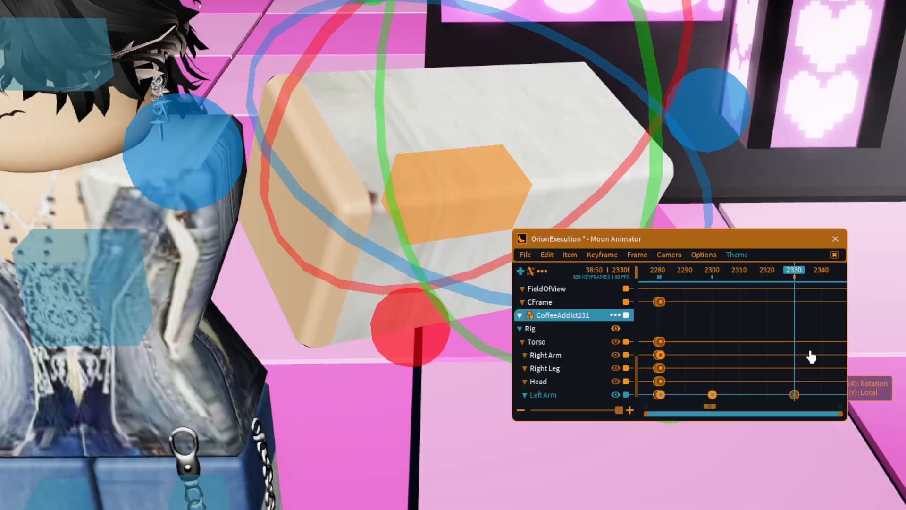
key("s")
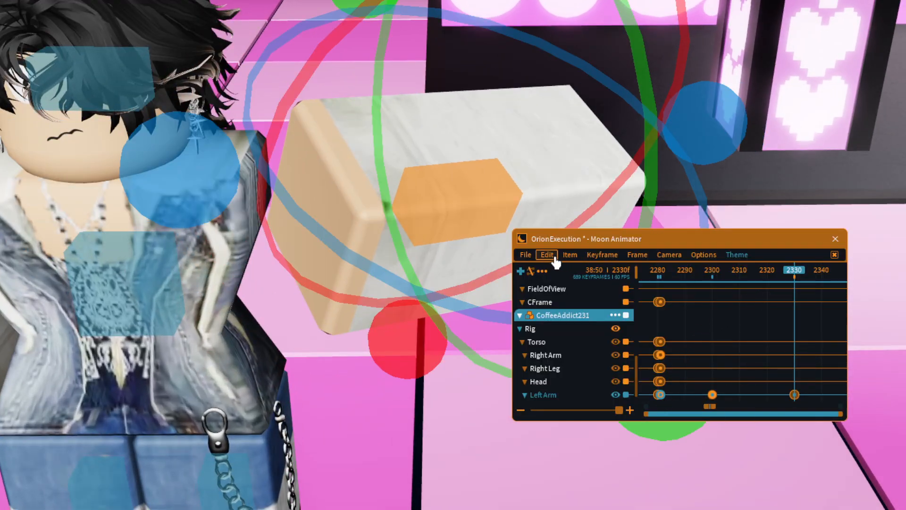
left_click(573, 306)
scroll(431, 167, "down", 3)
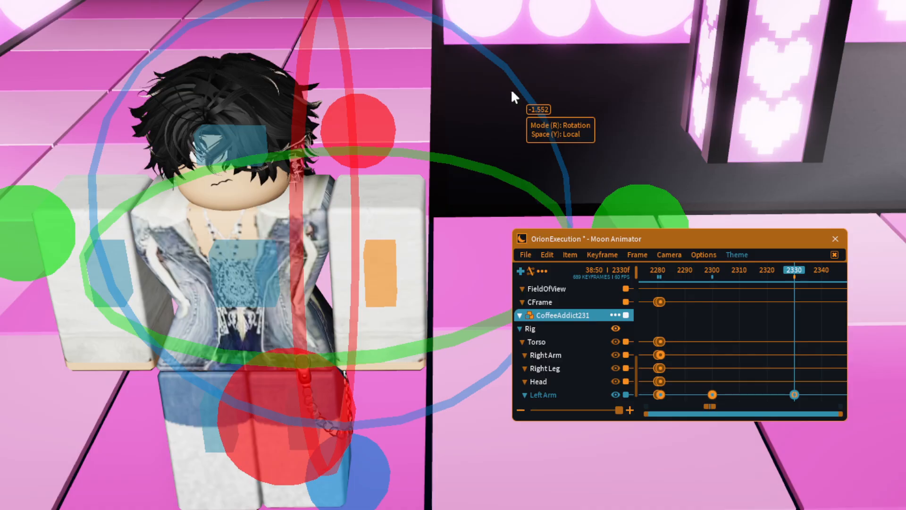
Step: Adjust the lowered left arm's rotation at frame 2330, including a turn of about 27 degrees
left_click(512, 88)
right_click_drag(513, 87, 443, 264)
left_click(381, 354)
right_click_drag(381, 354, 354, 149)
left_click_drag(354, 156, 270, 172)
right_click_drag(270, 172, 388, 167)
scroll(388, 167, "up", 3)
left_click_drag(437, 278, 449, 334)
scroll(451, 307, "down", 3)
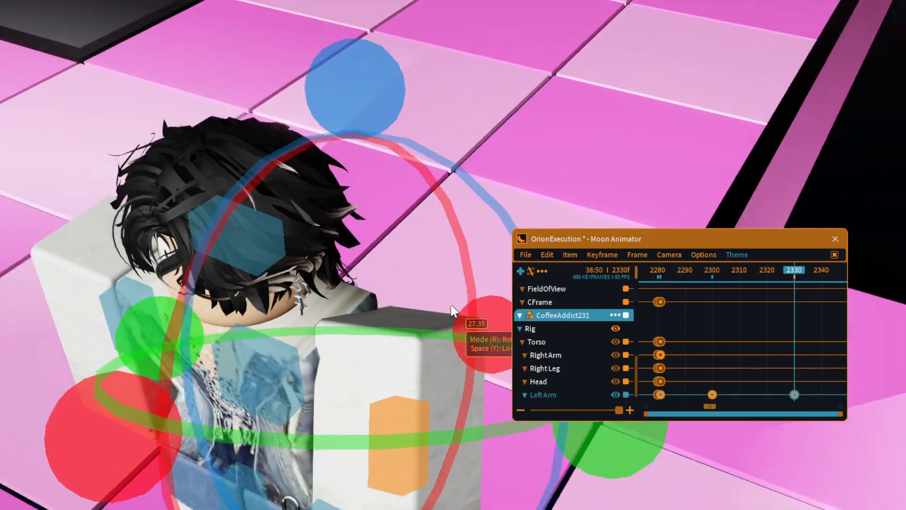
Step: Scrub back to frame 2300 and move the left arm's raised-pose keyframe to frame 2295
right_click_drag(451, 307, 453, 306)
left_click(775, 271)
mouse_move(776, 273)
left_mouse_down()
mouse_move(639, 269)
mouse_move(799, 272)
mouse_move(765, 286)
left_mouse_up()
left_click_drag(768, 395, 750, 402)
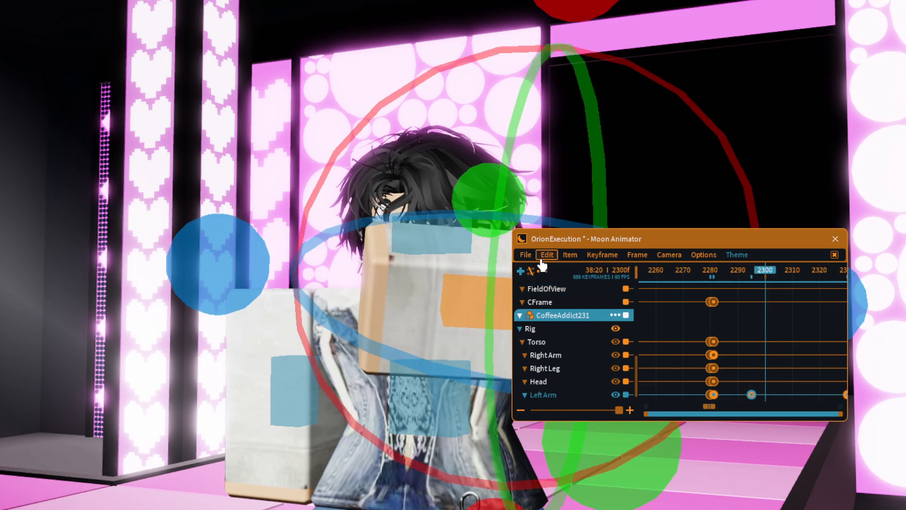
Step: Paste the left arm's raised pose at frame 2300, shift the arm slightly sideways there, and play the motion from frame 2295
left_click(568, 306)
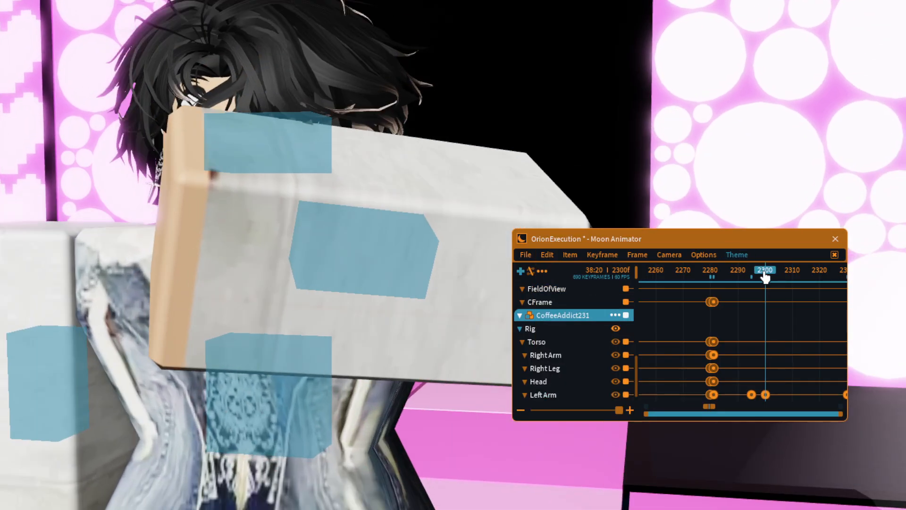
left_click_drag(765, 276, 751, 277)
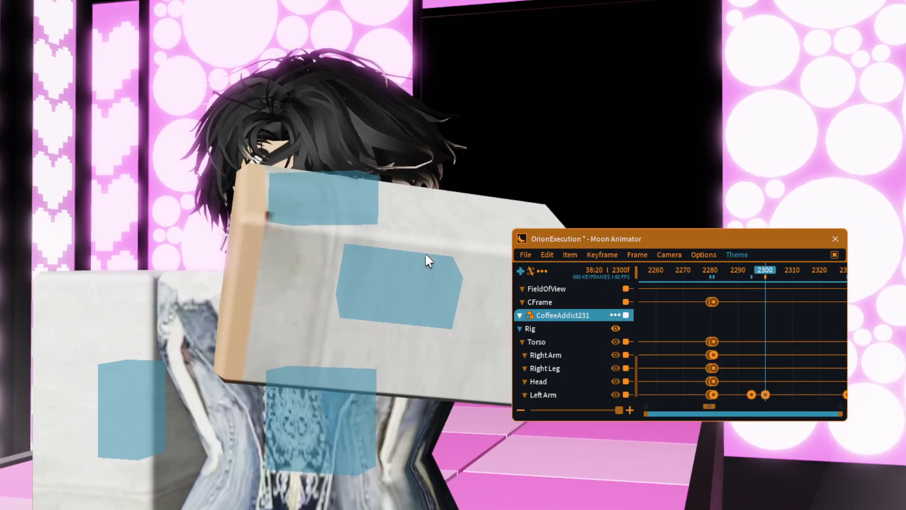
left_click(425, 257)
key("r")
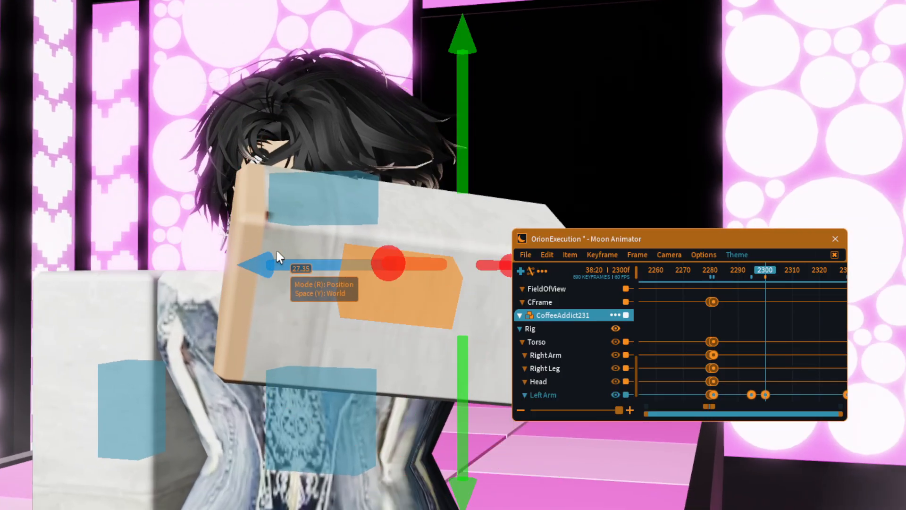
left_click_drag(279, 259, 293, 259)
left_click_drag(765, 276, 751, 272)
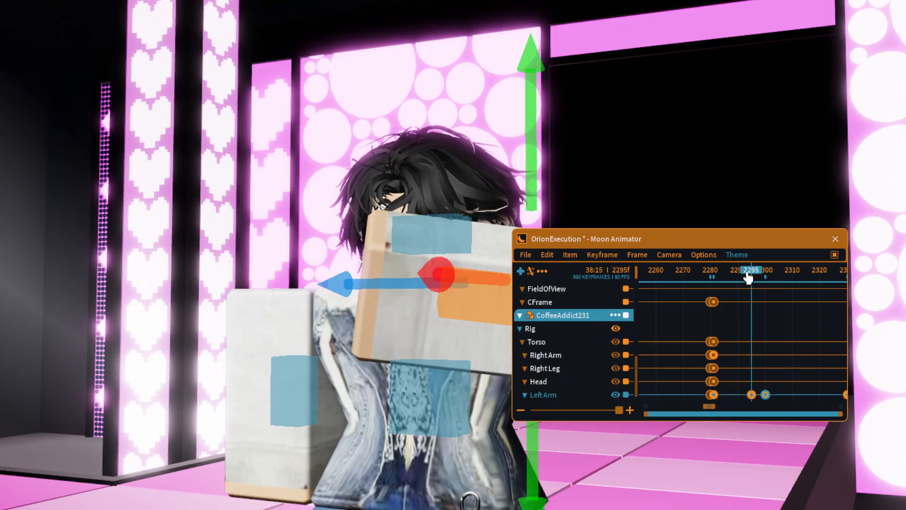
key("space")
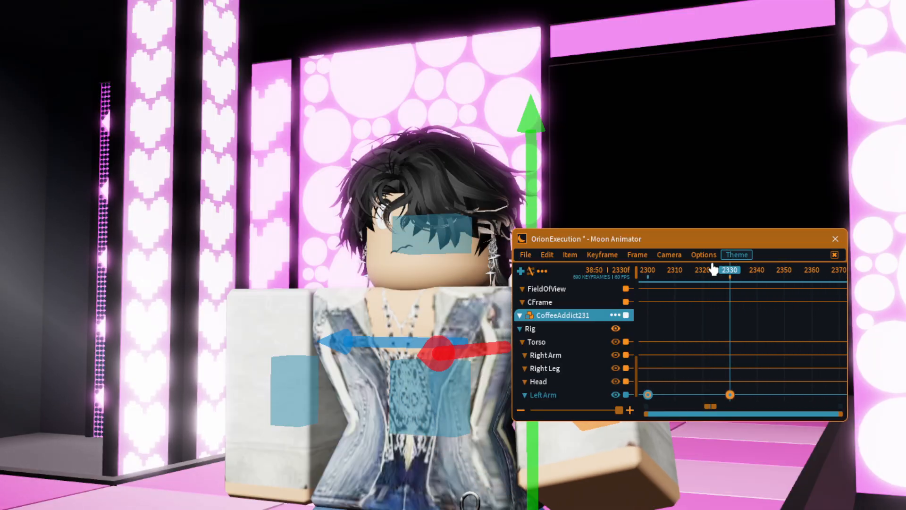
Step: Keyframe the right arm's hanging pose at frame 2330 and prepare to rotate the arm at frame 2345
left_click(560, 357)
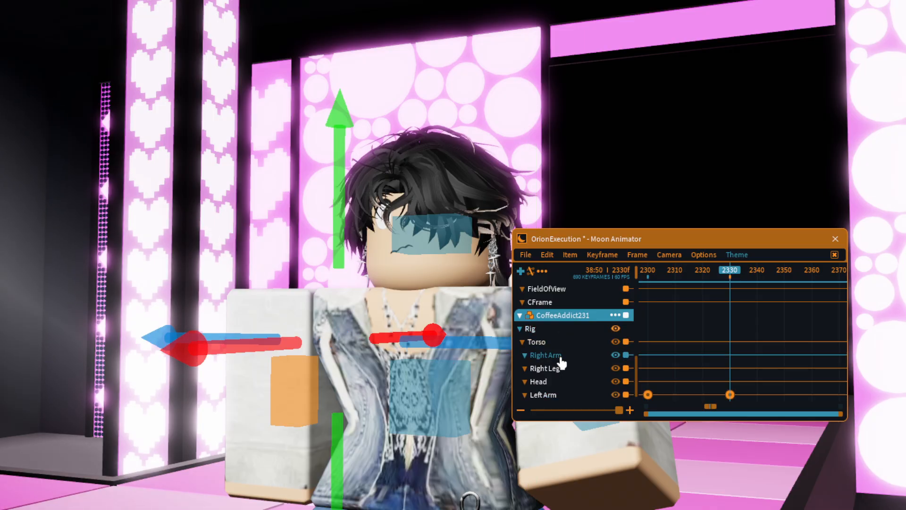
left_click_drag(742, 278, 779, 280)
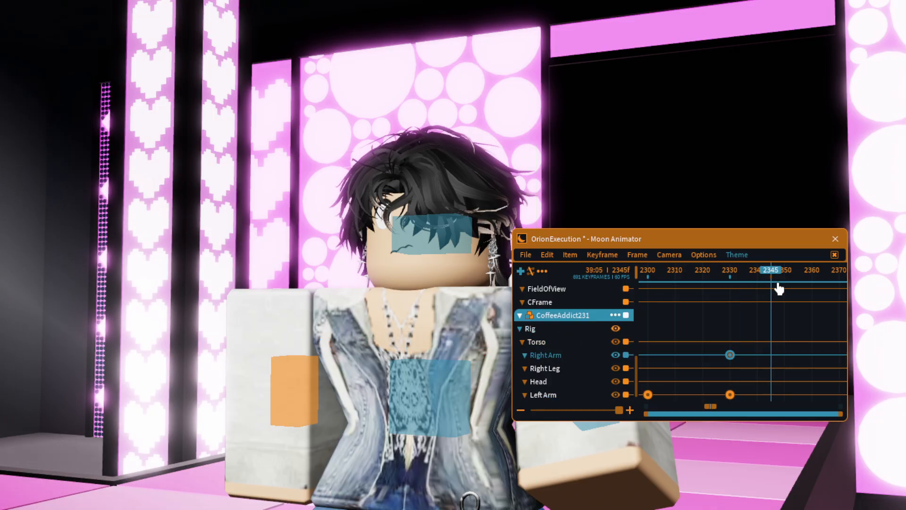
key("a")
right_click_drag(394, 262, 350, 237)
key("r")
key("d")
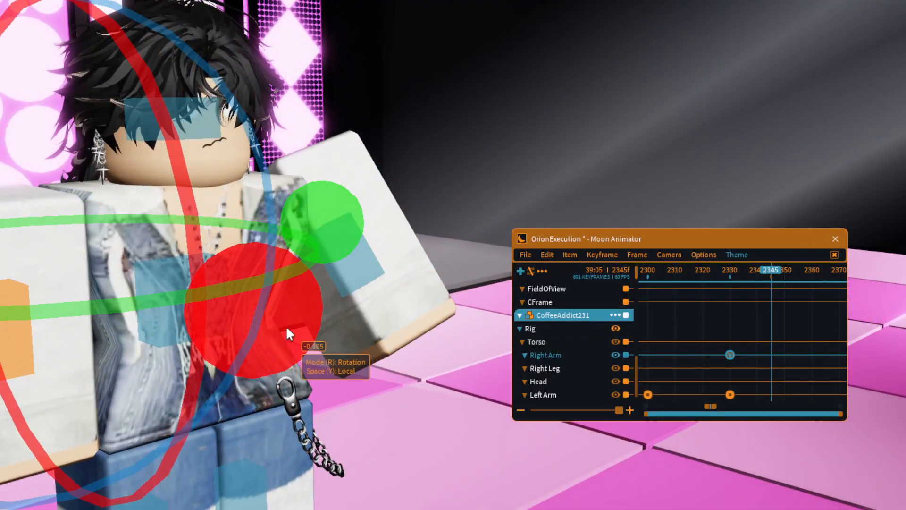
Step: Rotate the right arm at frame 2345 until the hand points forward across the chest, including a roll of about 45 degrees
left_click_drag(286, 325, 36, 104)
key("d")
right_click_drag(75, 99, 341, 107)
key("s")
left_click_drag(387, 222, 669, 233)
key("d")
right_click_drag(628, 208, 482, 180)
key("s")
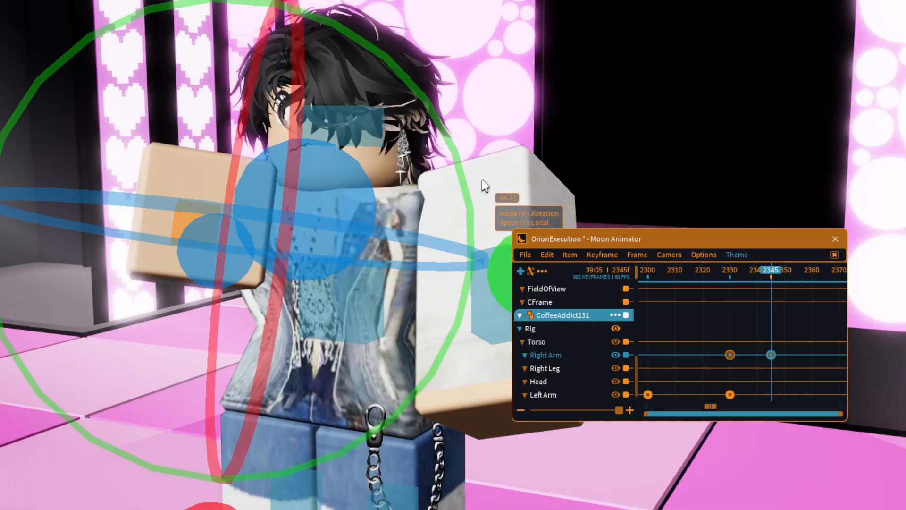
left_click_drag(499, 272, 360, 127)
Step: Raise the right arm's position by about 0.53 at frame 2345 and check it from the side
key("r")
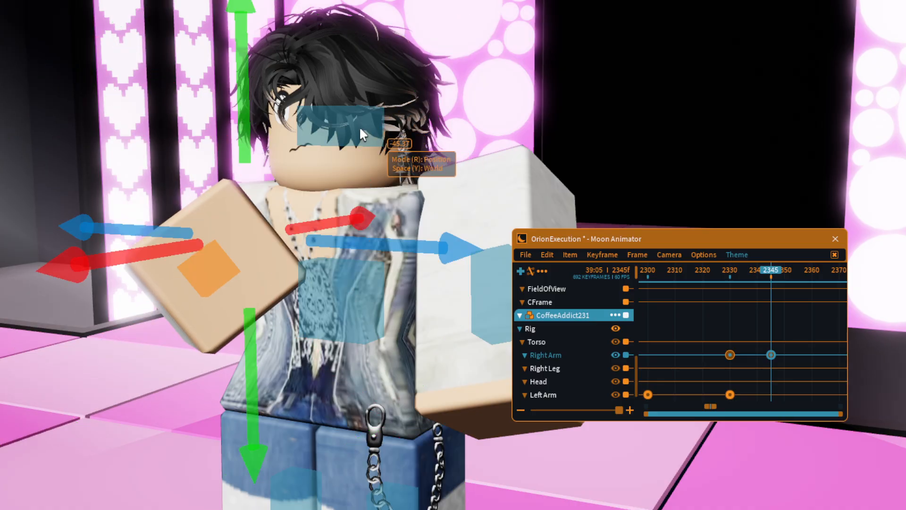
left_click_drag(241, 138, 240, 73)
key("a")
right_click_drag(240, 73, 769, 61)
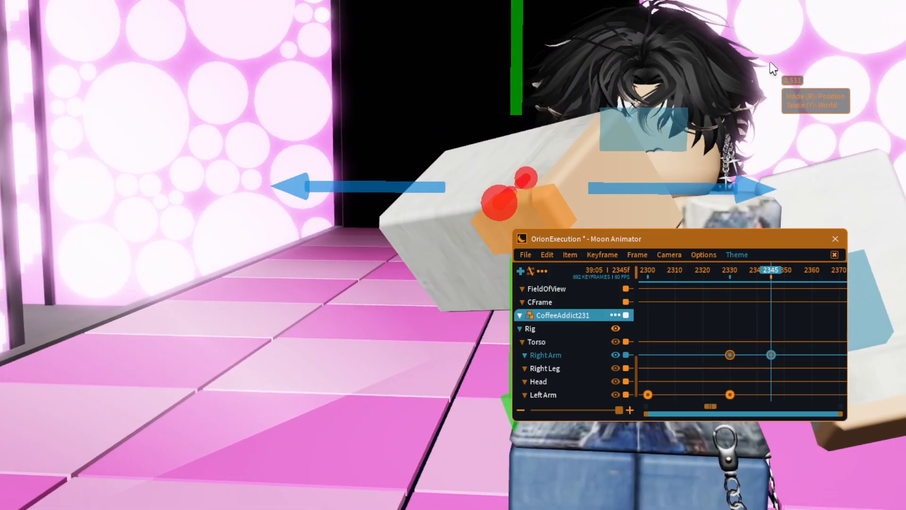
left_click(769, 62)
Step: Ease the right arm's keyframe at frame 2330 and hold the raised pose with another keyframe at frame 2350
left_click(768, 278)
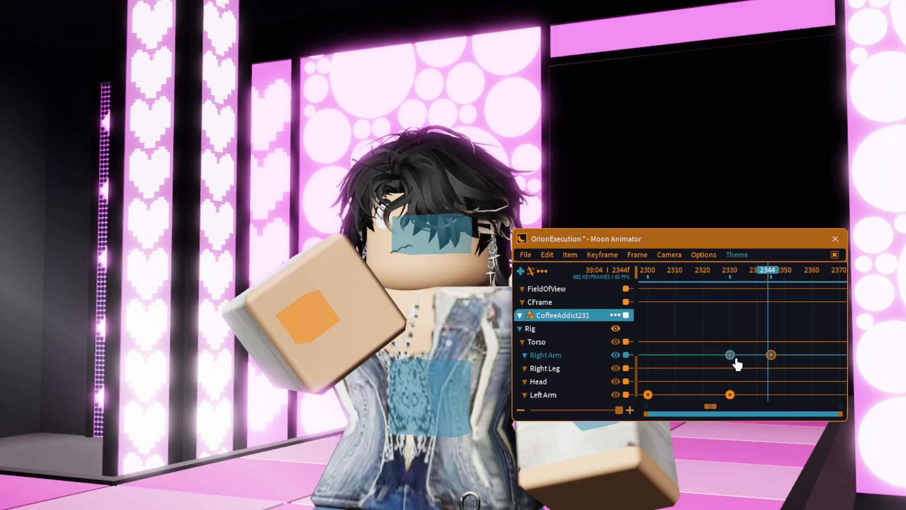
double_click(735, 358)
left_click(776, 504)
left_click(778, 498)
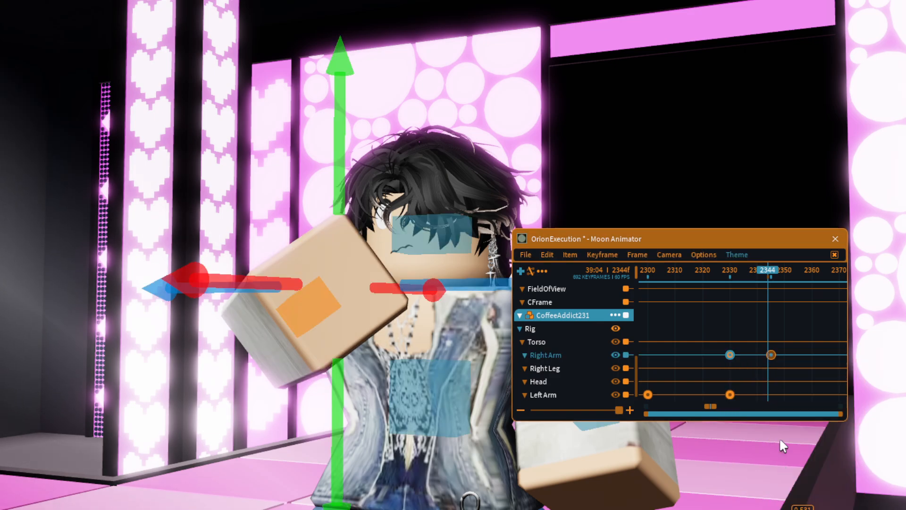
left_click(771, 271)
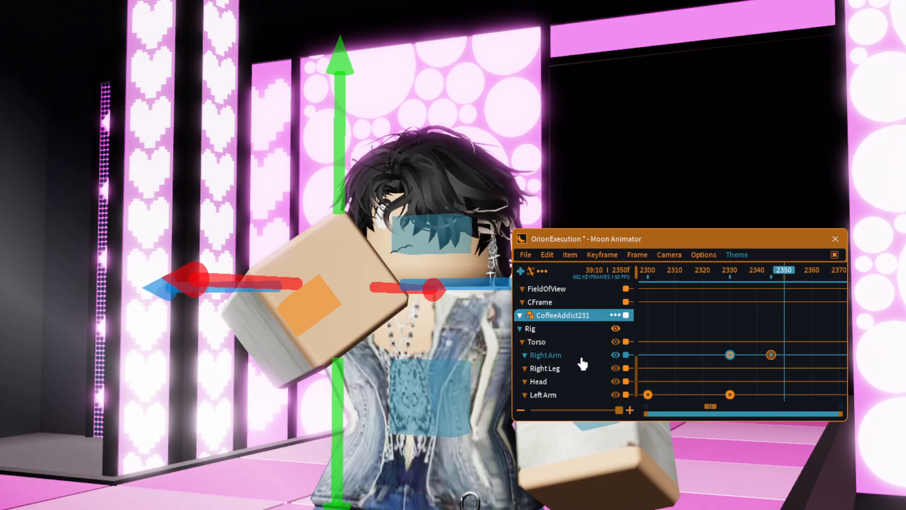
left_click_drag(805, 272, 855, 283)
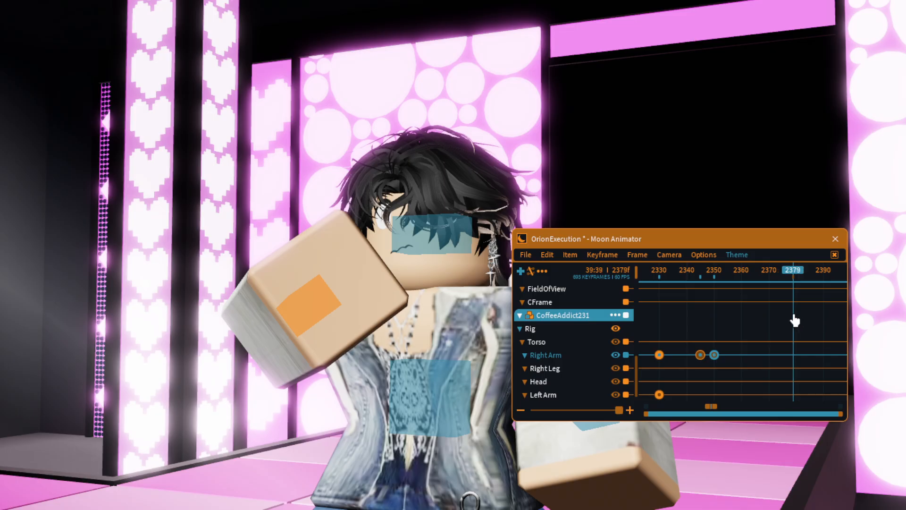
Step: Copy the right arm's straight-down pose from frame 2281 onto frame 2380
right_click_drag(404, 221, 404, 221)
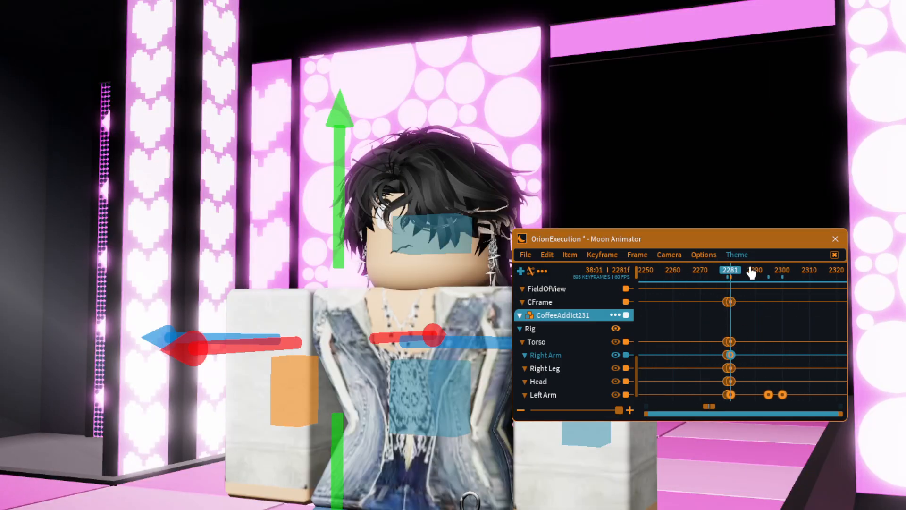
left_click_drag(750, 269, 787, 281)
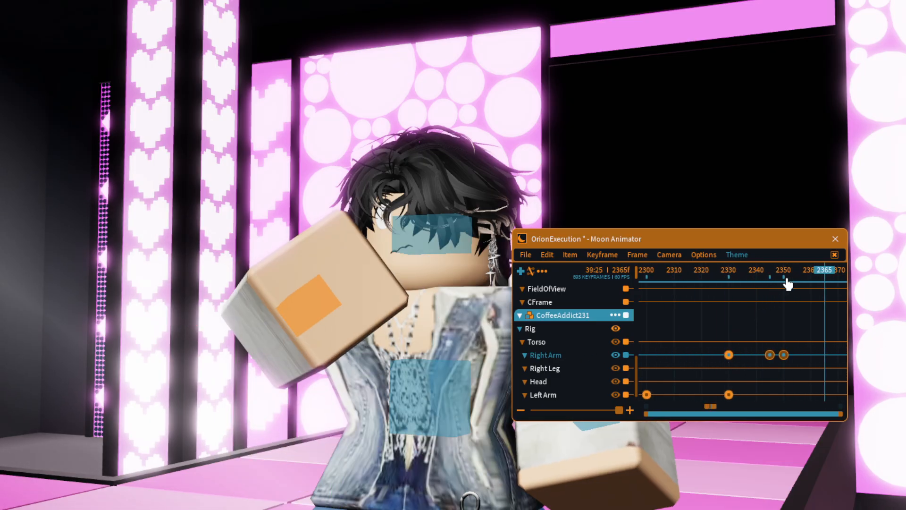
left_click(546, 255)
left_click(569, 297)
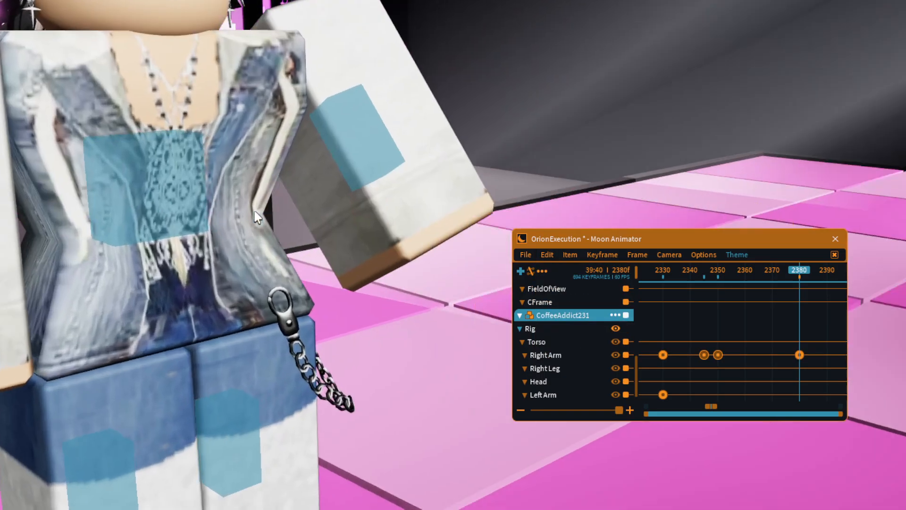
Step: Rotate the lowered right arm outward from the body at frame 2380, checking it from the front and side
right_click_drag(254, 211, 351, 268)
left_click(272, 294)
key("r")
left_click_drag(291, 238, 101, 198)
right_click_drag(102, 199, 150, 193)
right_click_drag(258, 180, 319, 183)
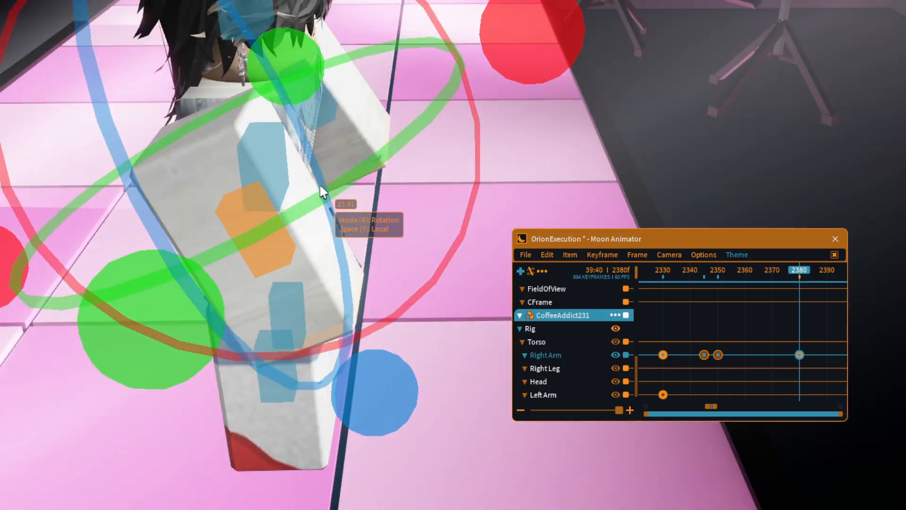
left_click_drag(294, 74, 304, 74)
right_click_drag(304, 73, 304, 74)
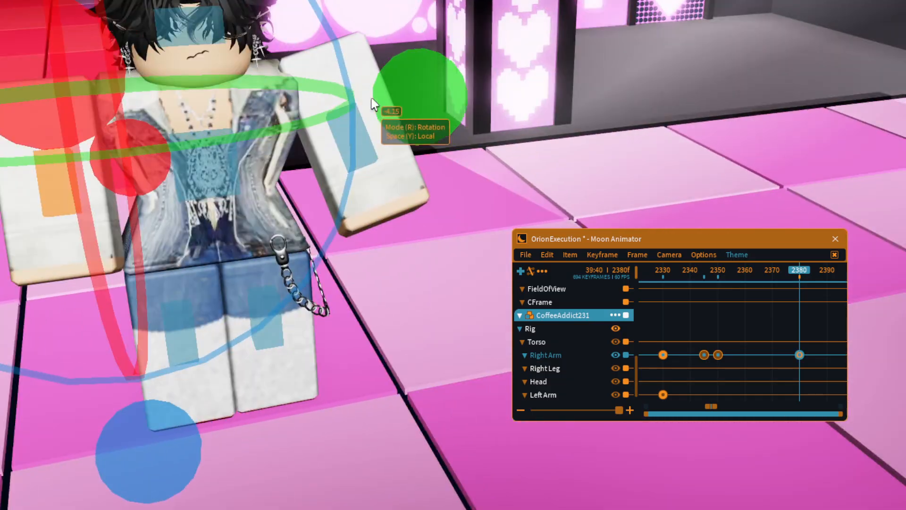
left_click(553, 254)
left_click(553, 337)
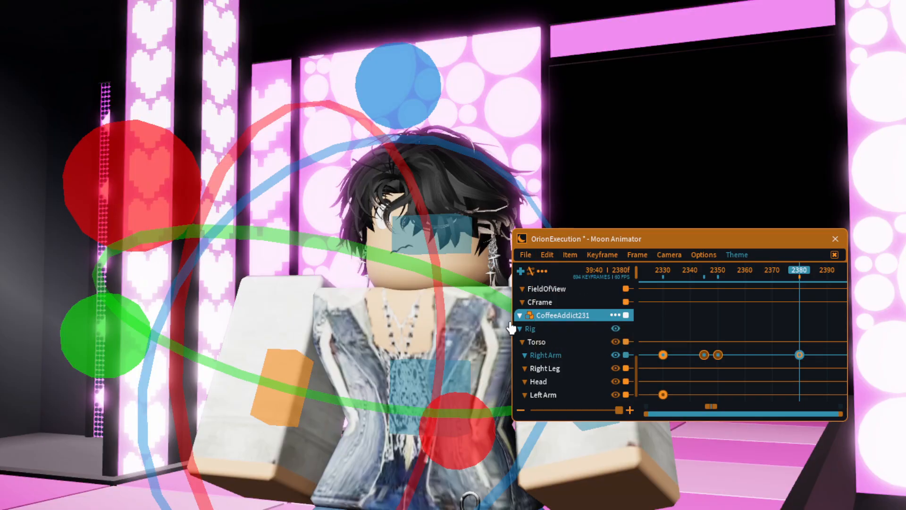
Step: Refine the lowered right arm's tilt at frame 2380, including a turn of about 4 degrees
scroll(256, 206, "up", 3)
right_click_drag(256, 207, 315, 188)
scroll(315, 188, "down", 3)
left_click_drag(300, 30, 358, 78)
right_click_drag(509, 106, 485, 152)
mouse_move(492, 109)
left_mouse_down()
mouse_move(474, 112)
mouse_move(492, 123)
left_mouse_up()
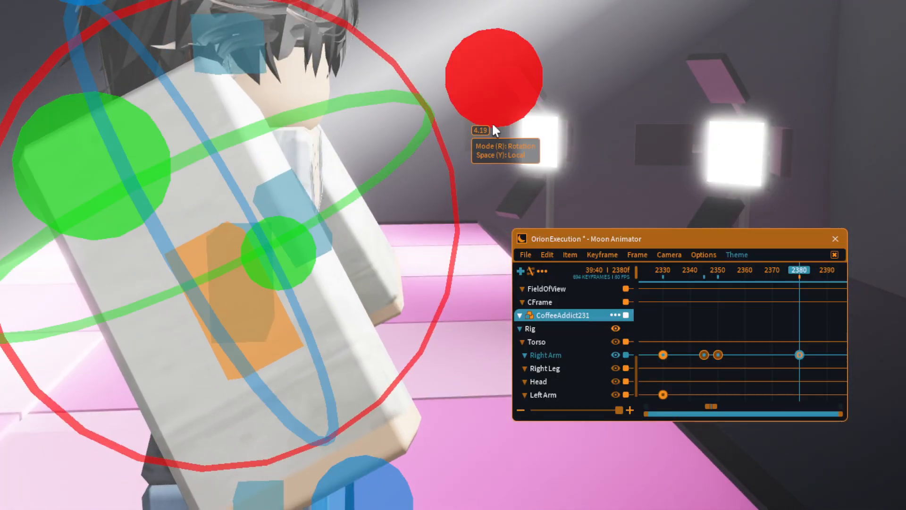
left_click(548, 135)
right_click_drag(547, 135, 546, 138)
Step: Ease the right arm's two raised-pose keyframes at frames 2345 and 2350
left_click_drag(760, 276, 709, 278)
left_click_drag(697, 369, 732, 347)
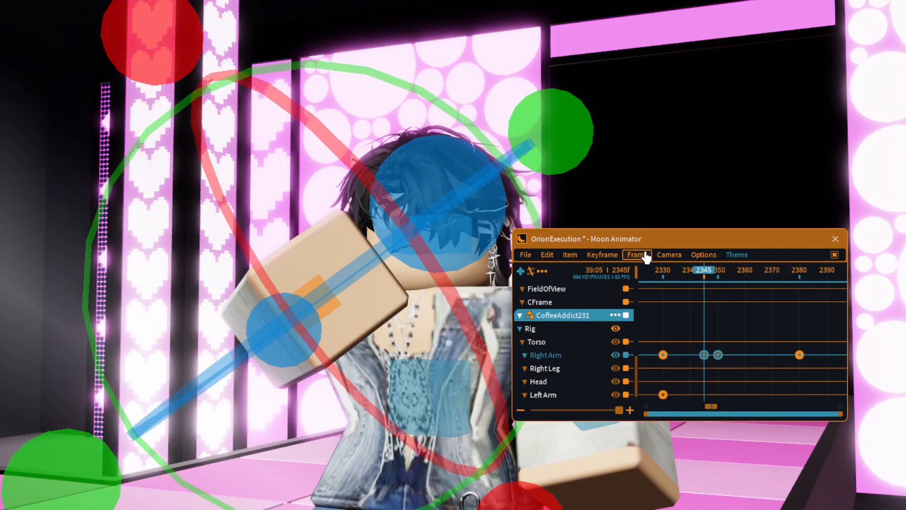
left_click(602, 254)
left_click(610, 271)
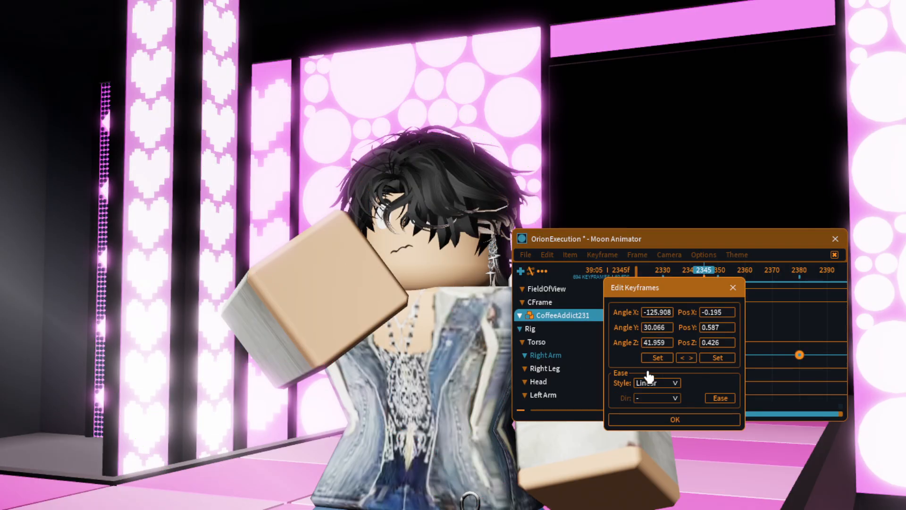
left_click(675, 420)
Step: Turn the head about 25 degrees sideways at frame 2300, behind the raised left arm
left_click_drag(675, 269, 788, 355)
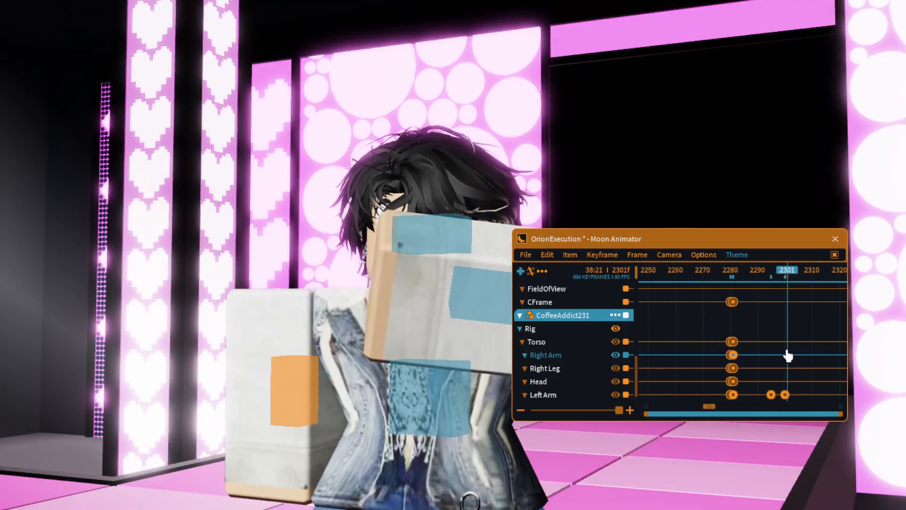
left_click(465, 236)
scroll(457, 203, "up", 3)
scroll(457, 202, "down", 3)
right_click_drag(457, 202, 457, 202)
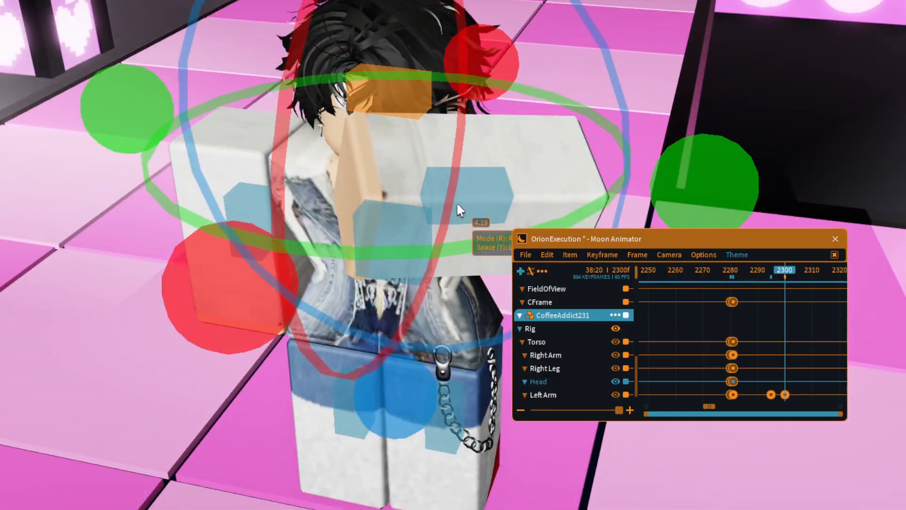
left_click_drag(540, 191, 411, 228)
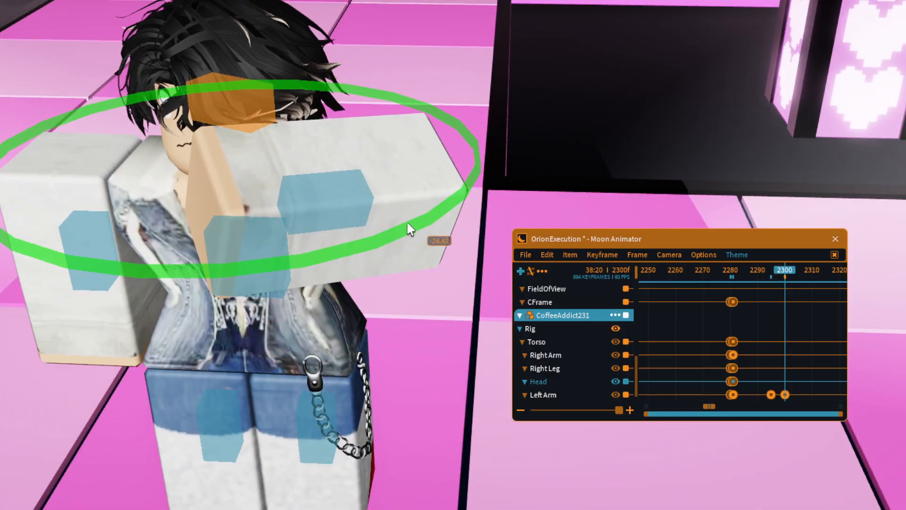
left_click(785, 273)
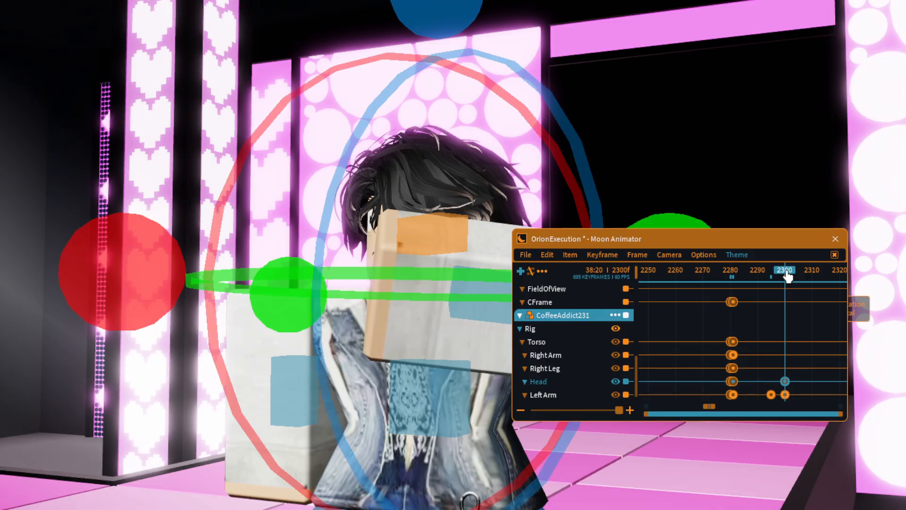
Step: Set the head's keyframe at frame 2281 to Quad InOut easing and ease the head's keyframe at frame 2300
double_click(735, 381)
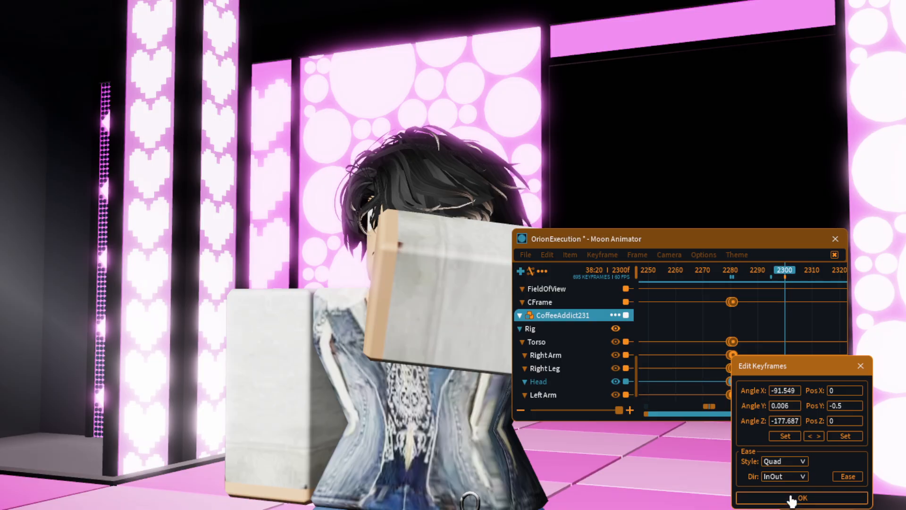
left_click(791, 498)
double_click(785, 381)
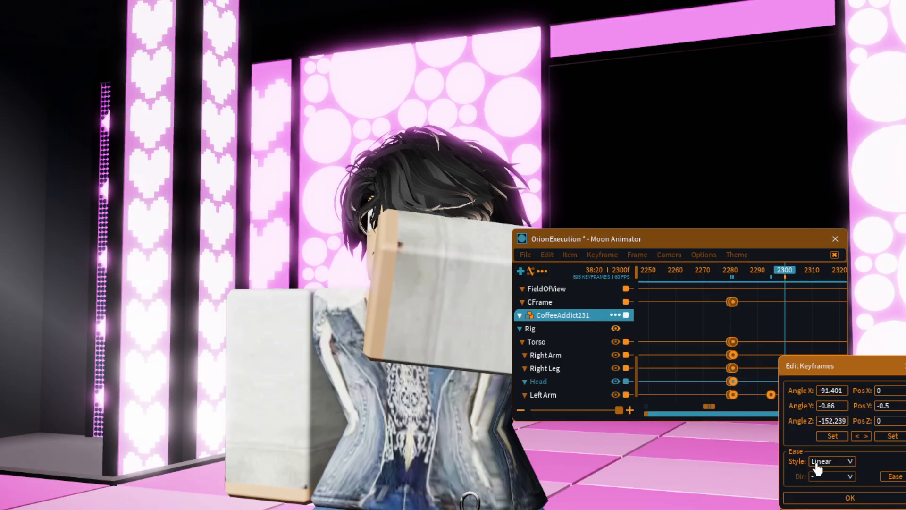
left_click(823, 502)
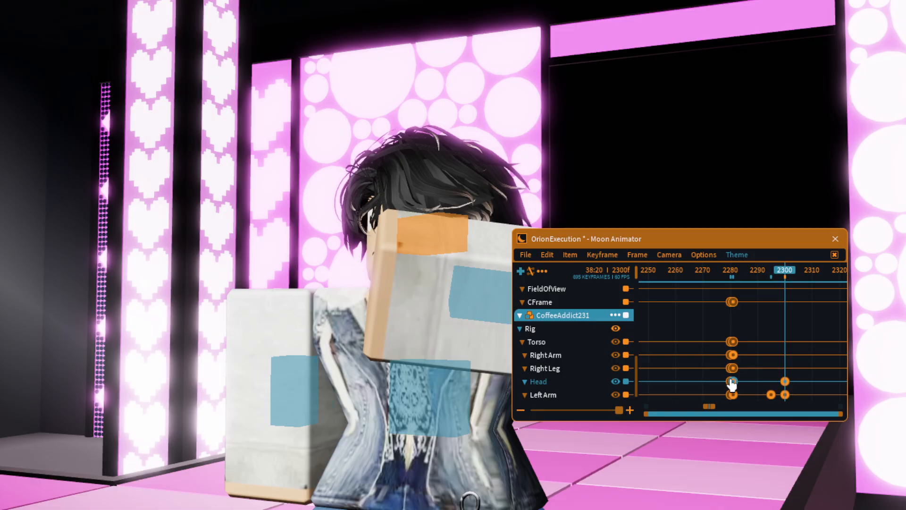
Step: Copy the head's original pose from frame 2281 onto frame 2330
left_click_drag(779, 279, 772, 301)
left_click(570, 254)
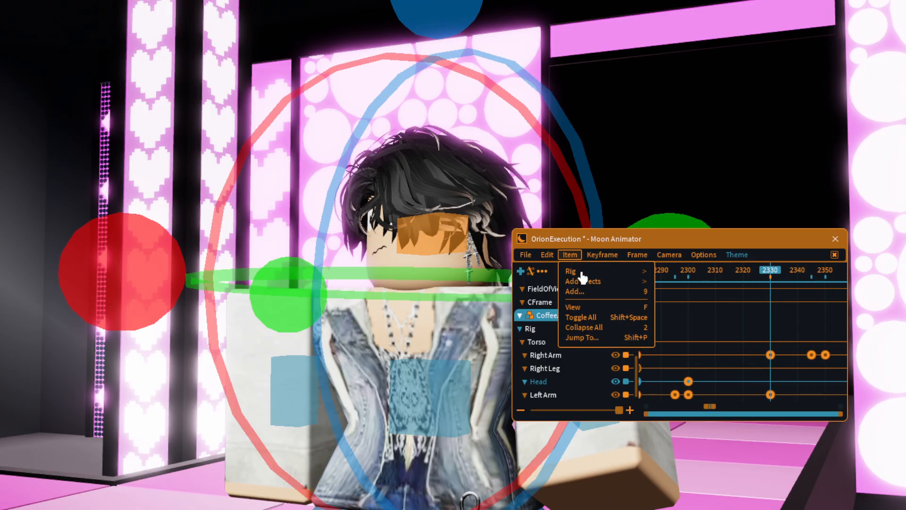
left_click(547, 255)
left_click(566, 306)
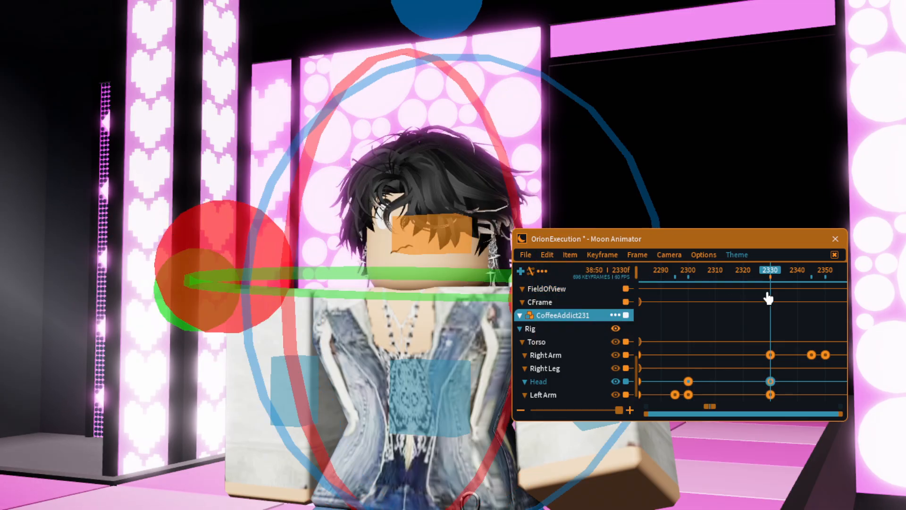
Step: Turn the head toward the raised right arm at frame 2350 and return to the shot's camera view
left_click_drag(793, 279, 826, 283)
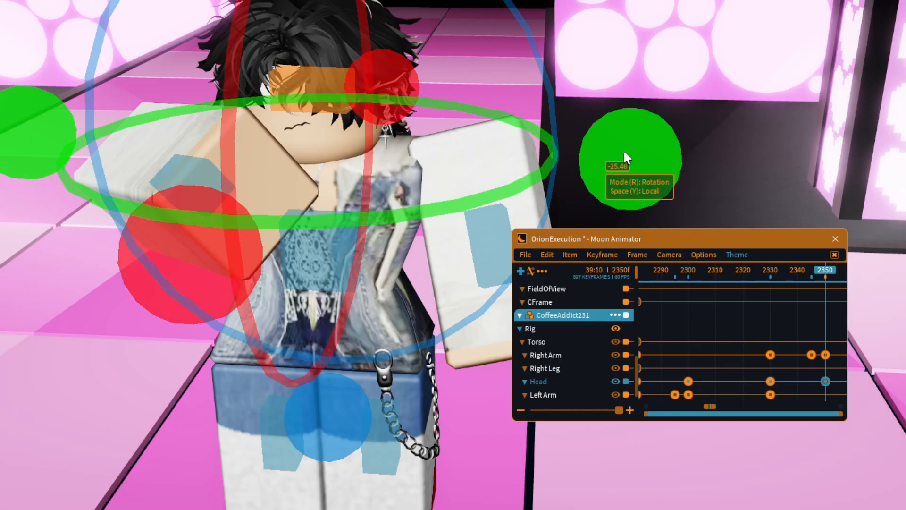
left_click_drag(623, 150, 650, 97)
scroll(649, 97, "up", 2)
left_click(856, 256)
left_click(818, 271)
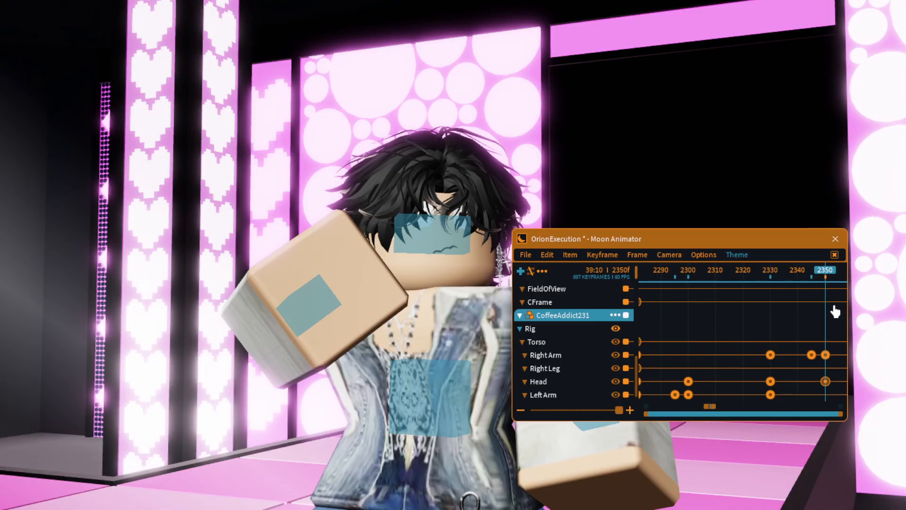
Step: Ease the head's keyframe at frame 2350 and paste the head's original pose onto frame 2380
double_click(826, 381)
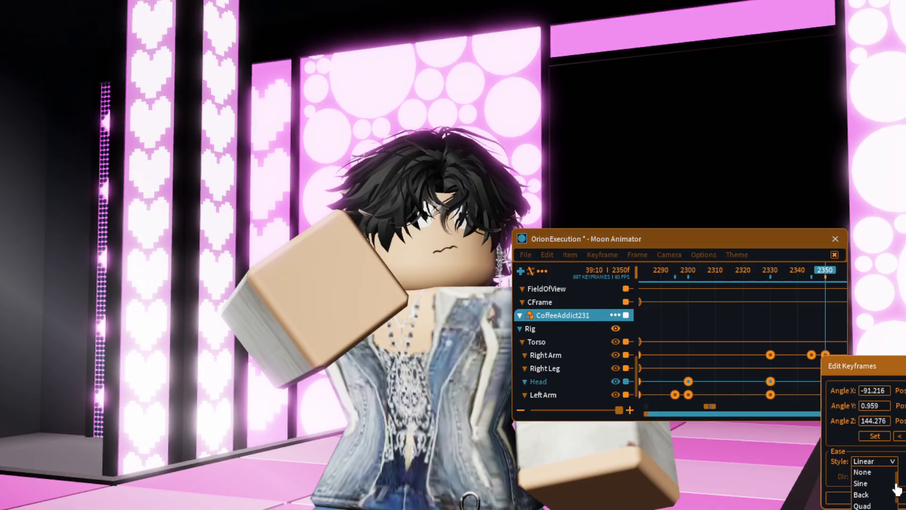
left_click(882, 500)
left_click_drag(824, 274, 842, 321)
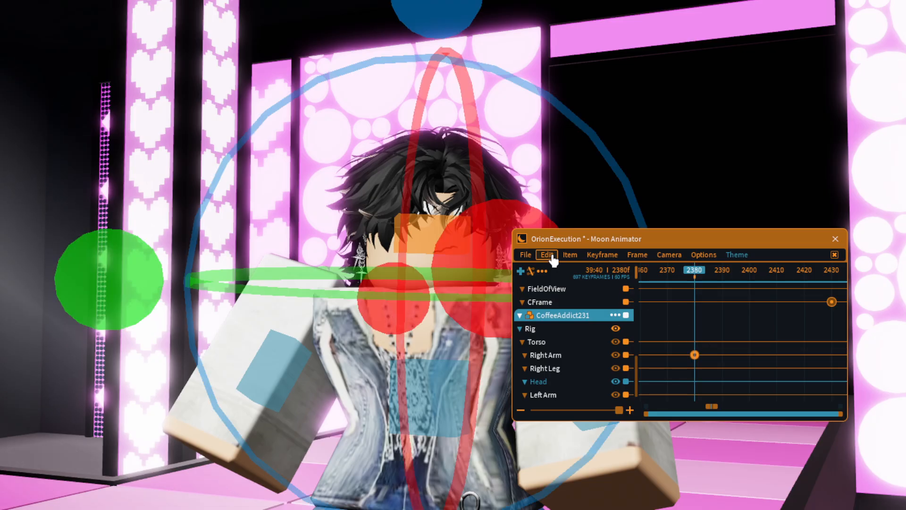
left_click(549, 255)
left_click(562, 302)
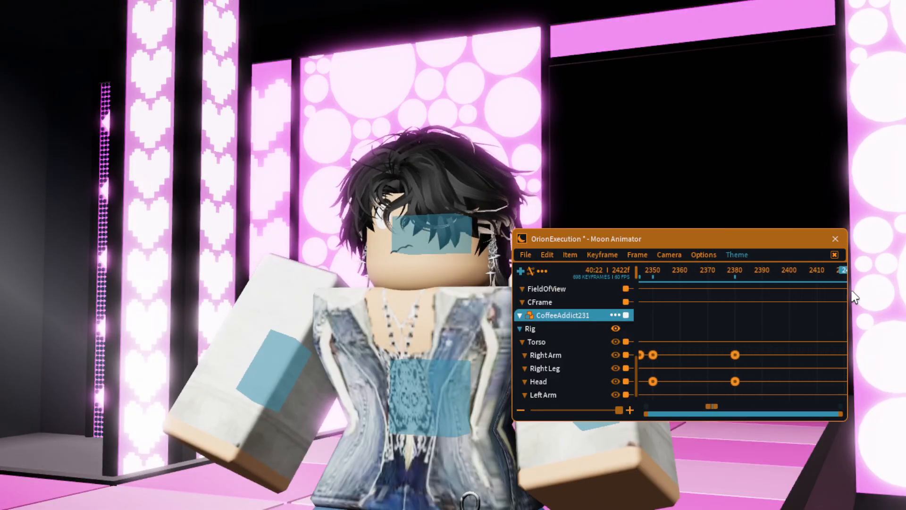
Step: Rotate the torso near frame 2291 during the left arm's swing and place its keyframe at frame 2290
left_click_drag(853, 291, 719, 297)
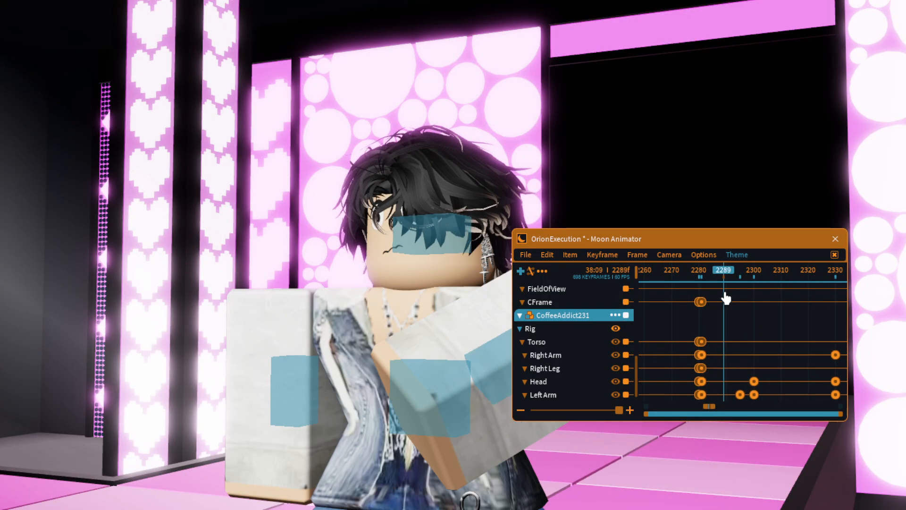
left_click_drag(726, 298, 729, 297)
left_click(441, 398)
key("f")
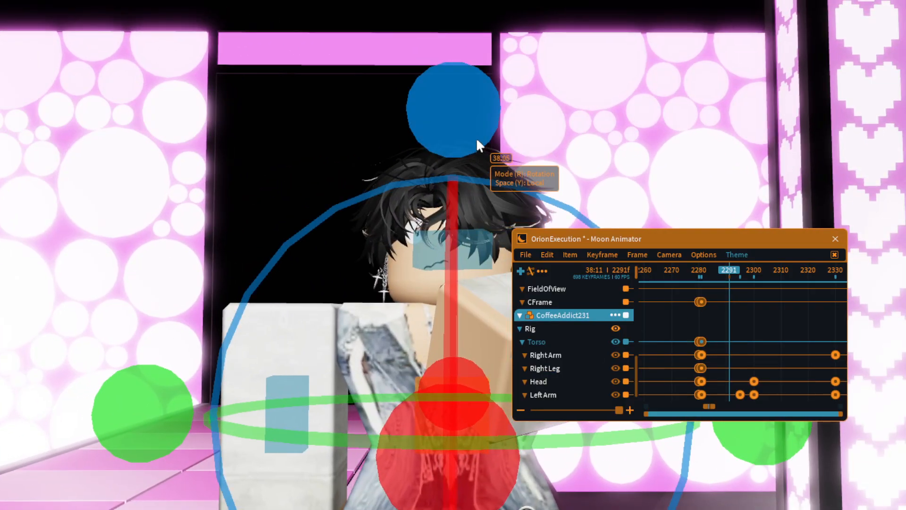
right_click_drag(476, 140, 539, 158)
left_click_drag(484, 117, 475, 134)
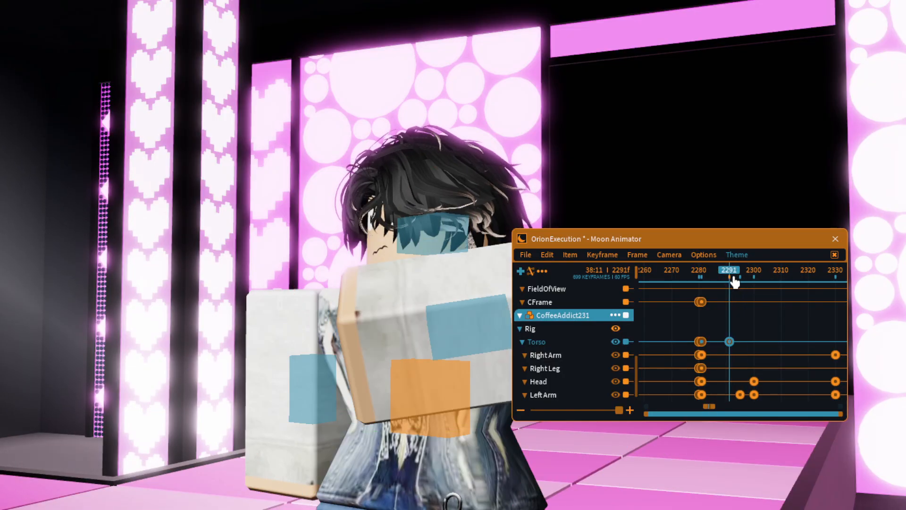
left_click(730, 342)
left_click(729, 341)
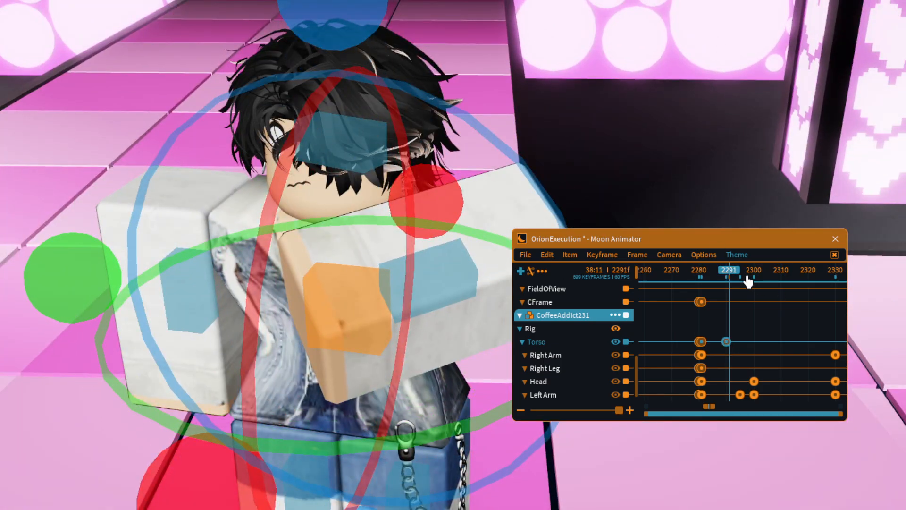
Step: Rotate the torso at frame 2310 to follow the left arm's movement
left_click(753, 280)
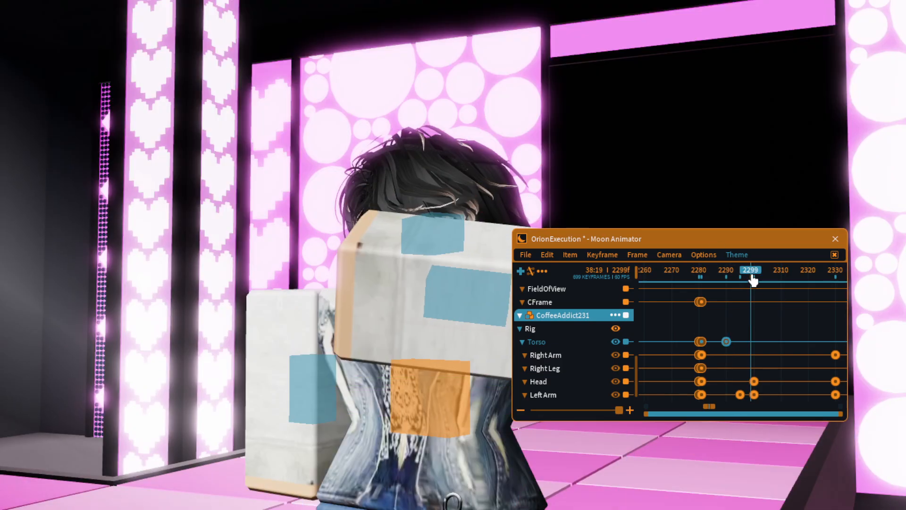
left_click(781, 280)
right_click_drag(345, 203, 356, 205)
left_click_drag(451, 217, 481, 130)
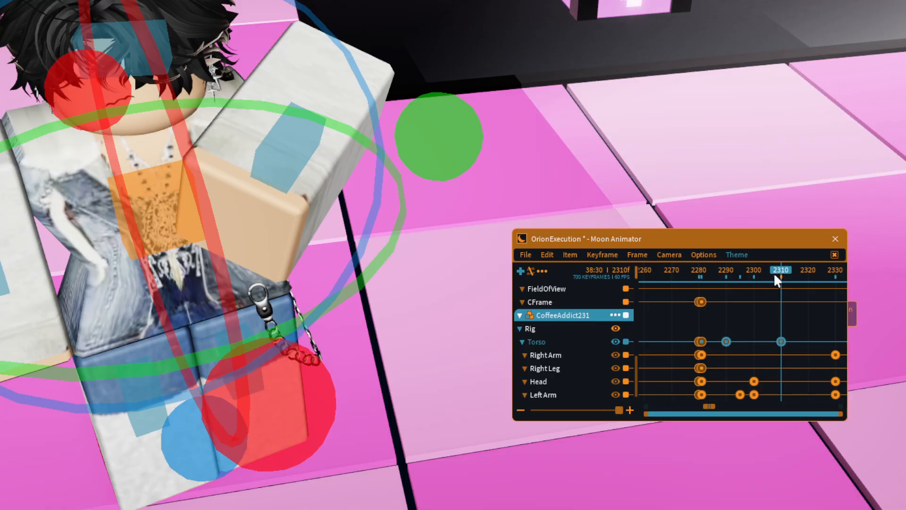
Step: Copy the torso's keyframes from frames 2290 and 2310 onto frames 2330 and 2350
left_click_drag(774, 278, 752, 302)
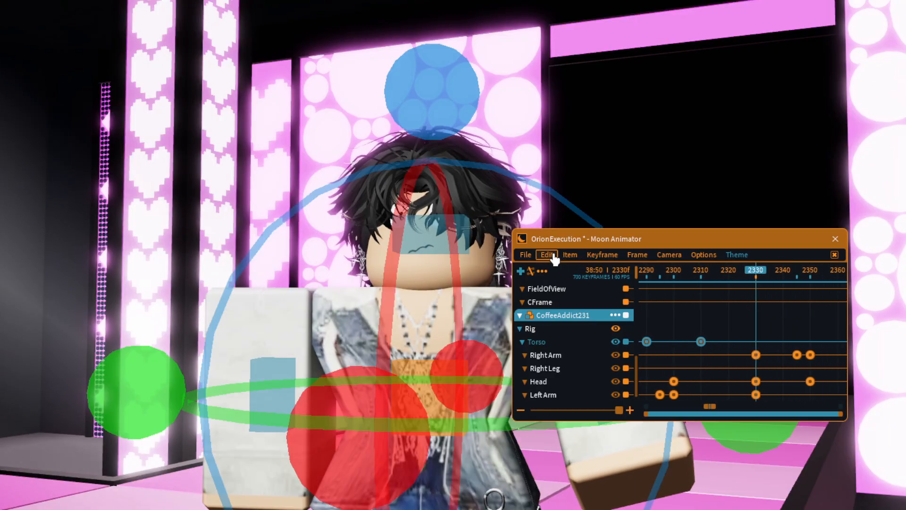
left_click(547, 255)
left_click(571, 307)
left_click_drag(761, 272, 792, 324)
left_click(766, 323)
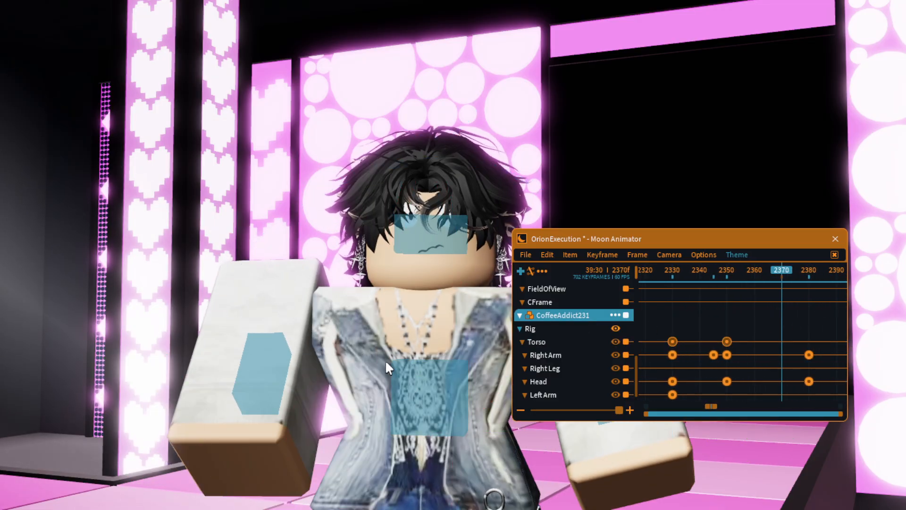
Step: Rotate the torso slightly at frame 2370 and scrub through the finished dance from frame 2281 to review it
left_click(401, 370)
scroll(395, 252, "up", 3)
right_click_drag(395, 252, 395, 252)
left_click_drag(492, 156, 482, 191)
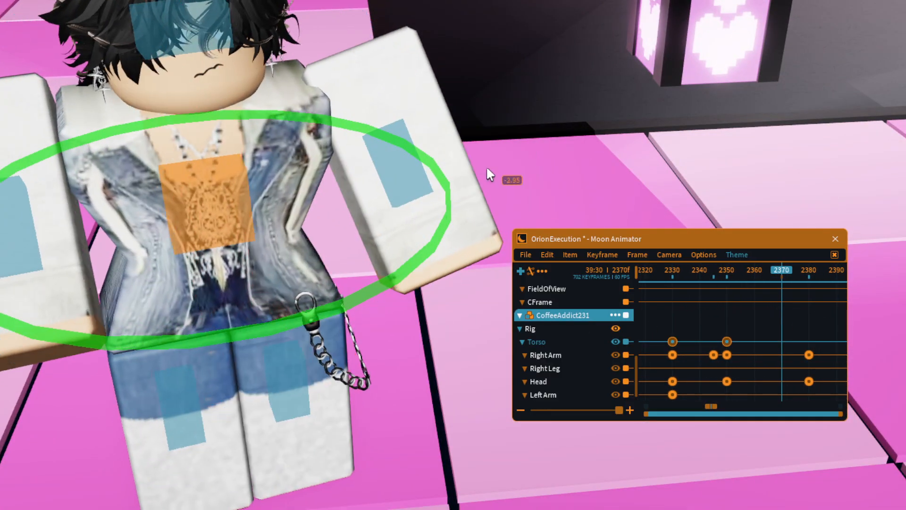
scroll(482, 192, "down", 3)
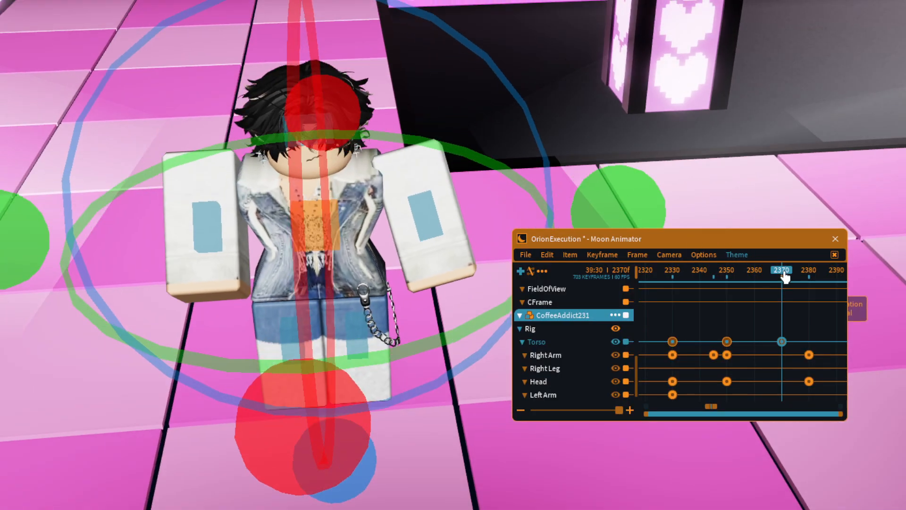
left_click_drag(784, 277, 577, 303)
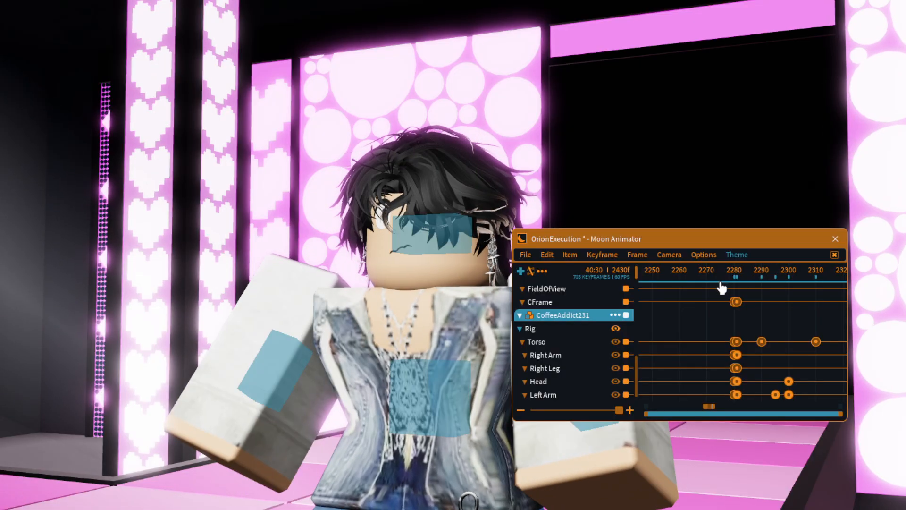
left_click_drag(721, 280, 848, 277)
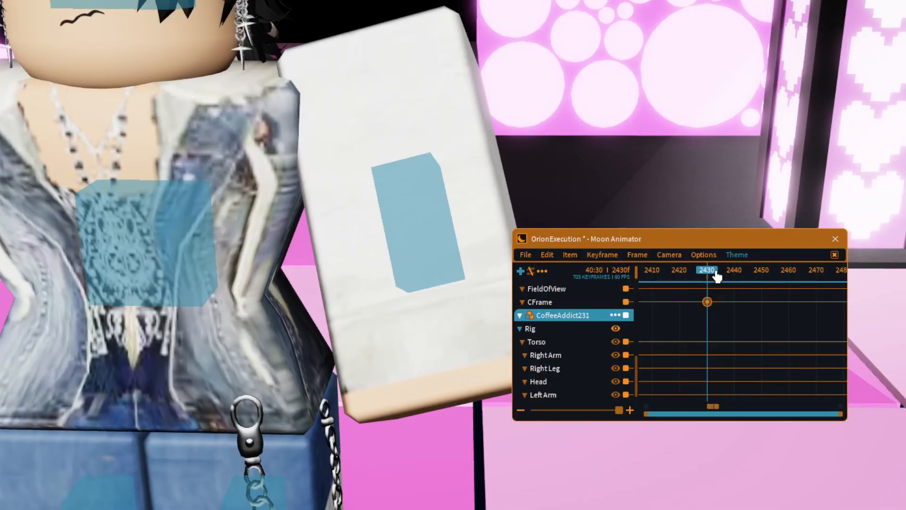
Step: Add a camera CFrame keyframe at frame 2470
left_click_drag(716, 274, 707, 275)
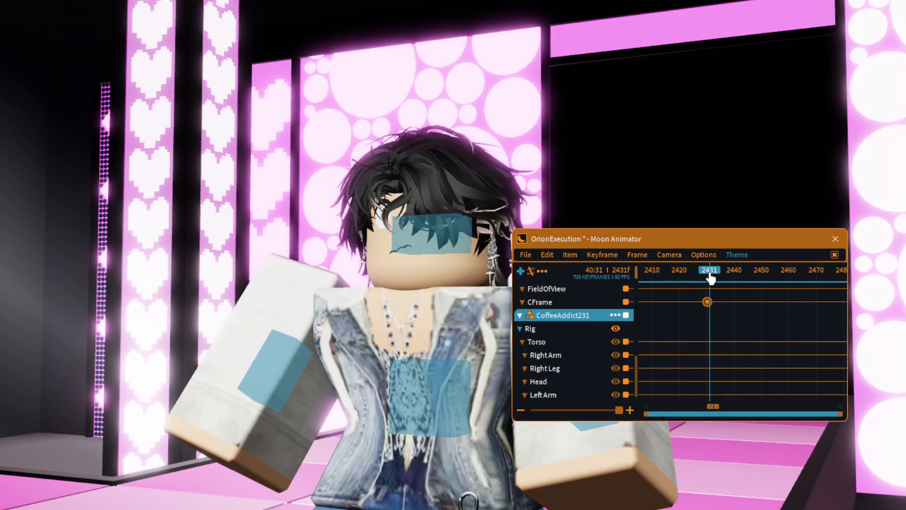
scroll(702, 286, "up", 2)
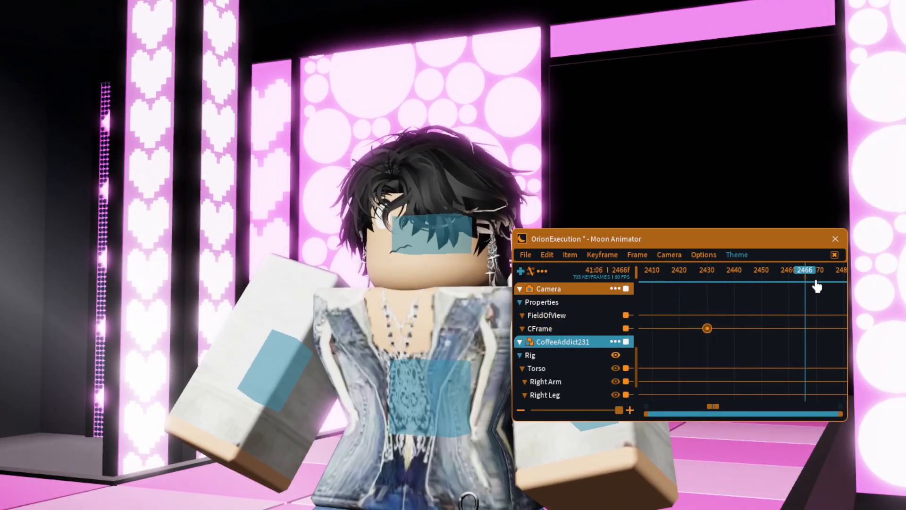
left_click(608, 329)
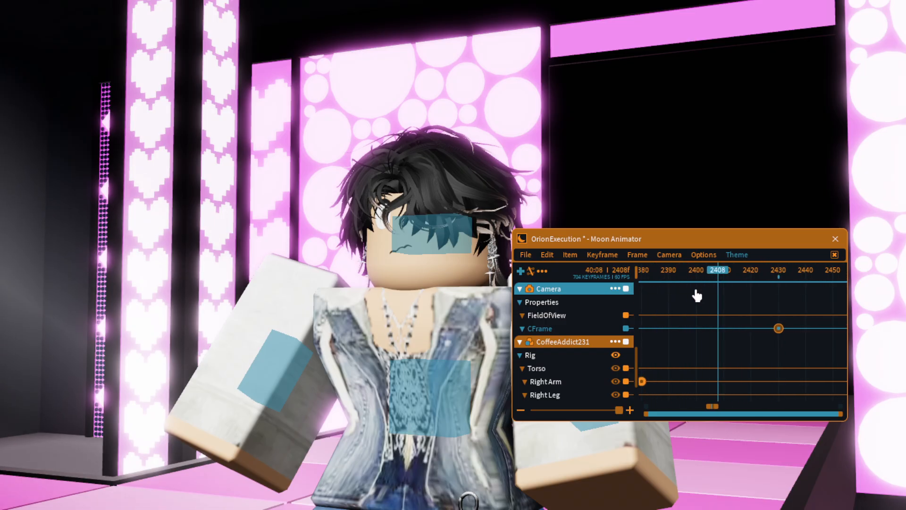
Step: Play and scrub through the shot between frames 2378 and 2472 to check when the camera should cut
left_click_drag(713, 271, 741, 273)
left_click(756, 273)
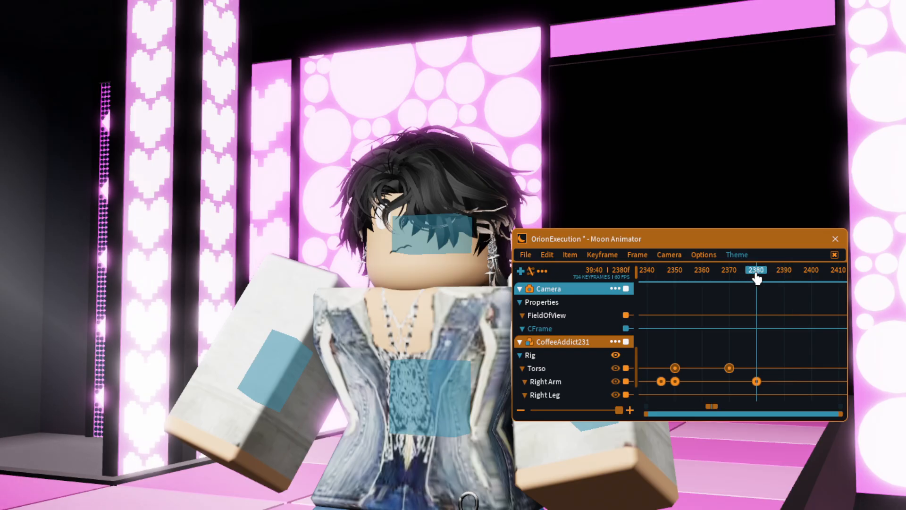
key("space")
left_click_drag(830, 274, 687, 273)
key("space")
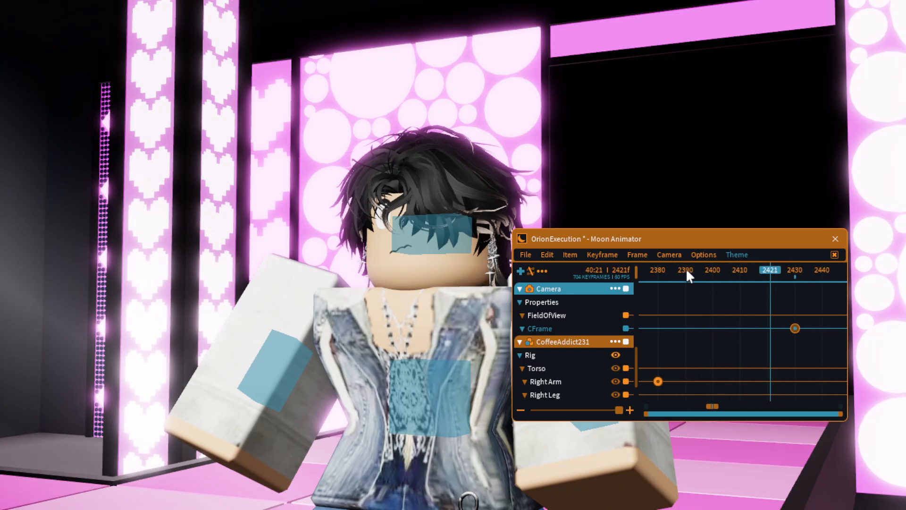
left_click_drag(826, 274, 797, 274)
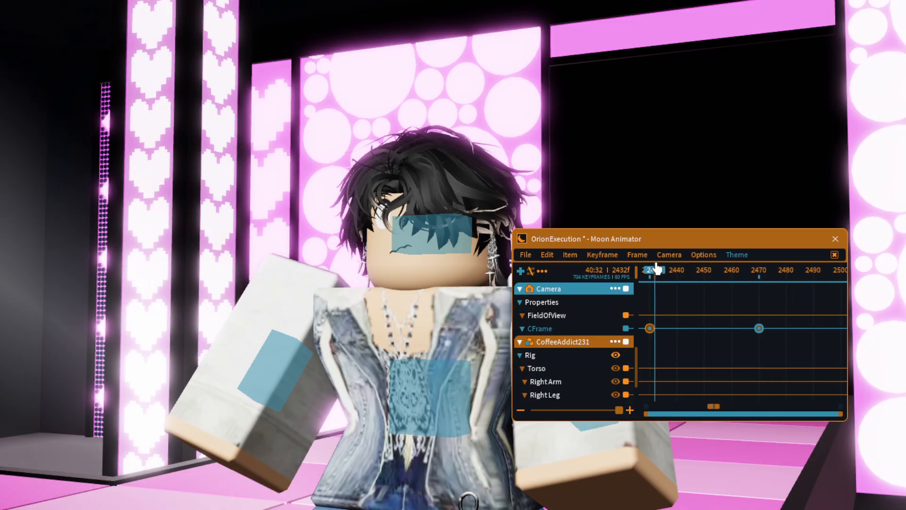
left_click(765, 273)
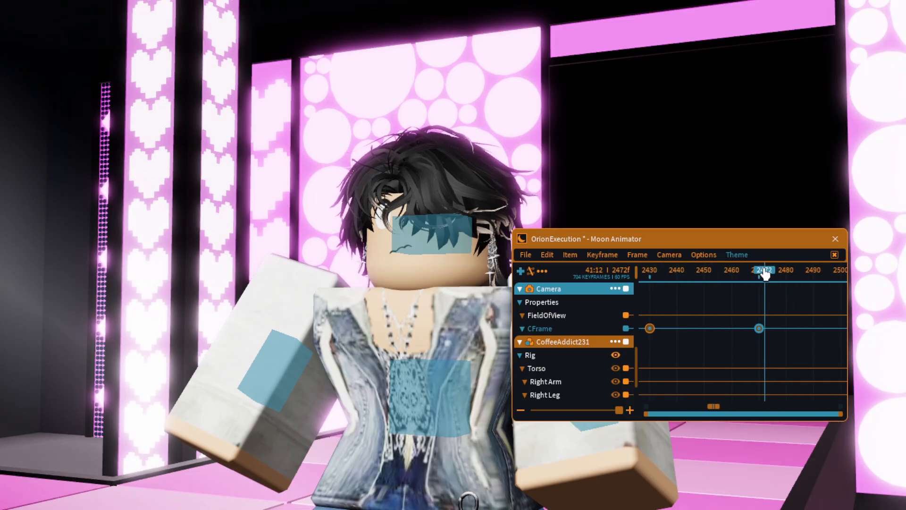
left_click_drag(669, 273, 797, 286)
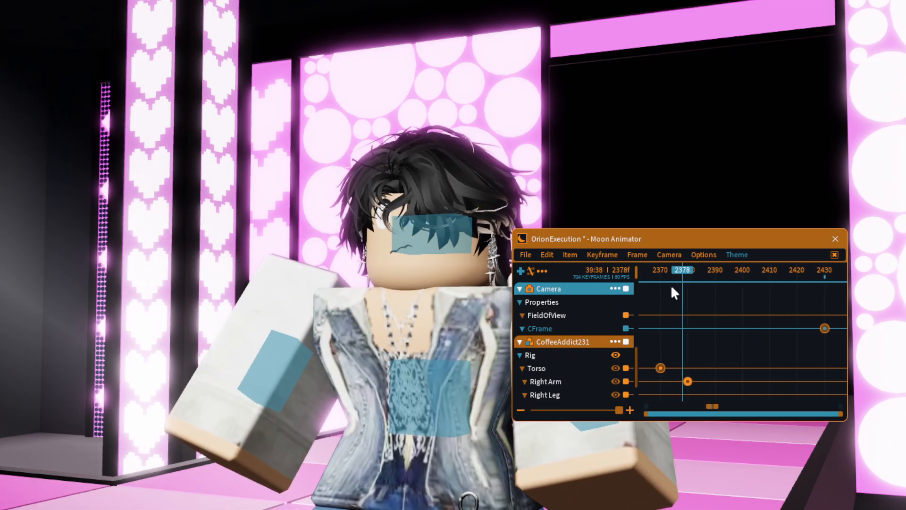
Step: Replace the camera's CFrame keyframes at frames 2430 and 2470 with a single one at frame 2400
left_click_drag(720, 274, 739, 277)
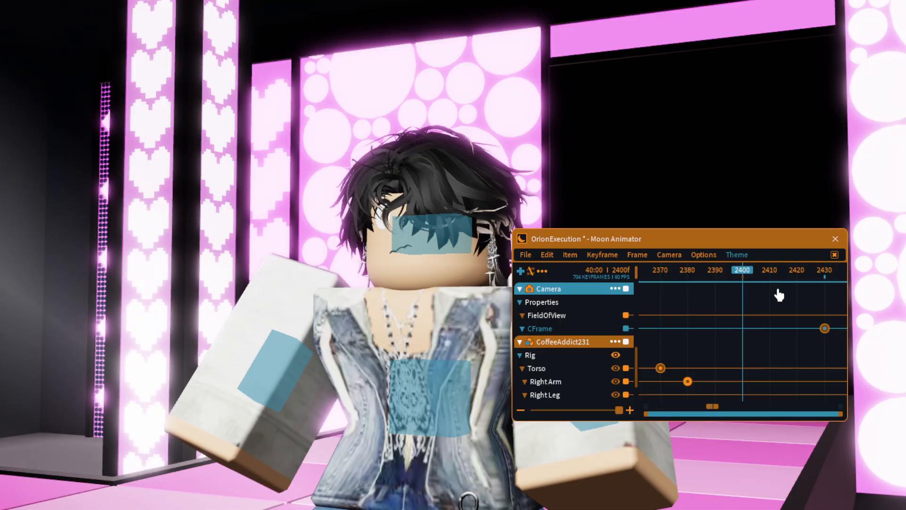
left_click_drag(832, 325, 775, 331)
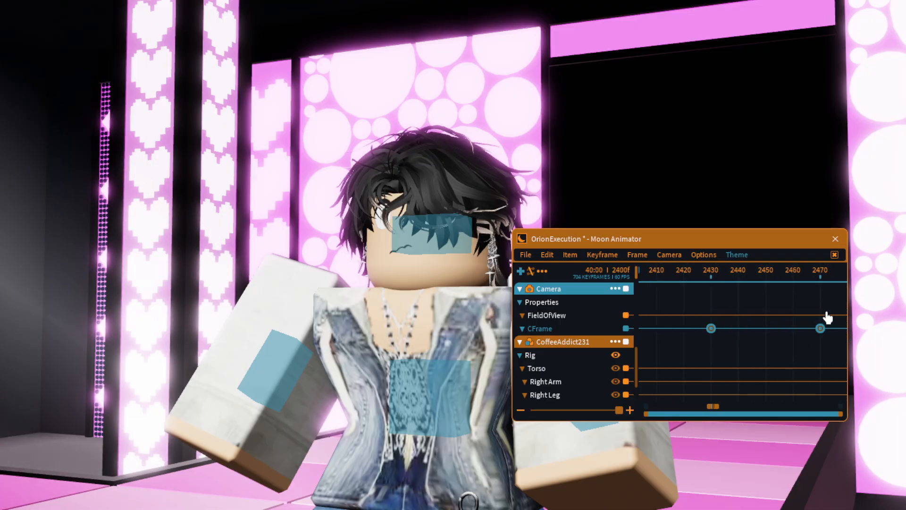
left_click_drag(660, 281, 733, 281)
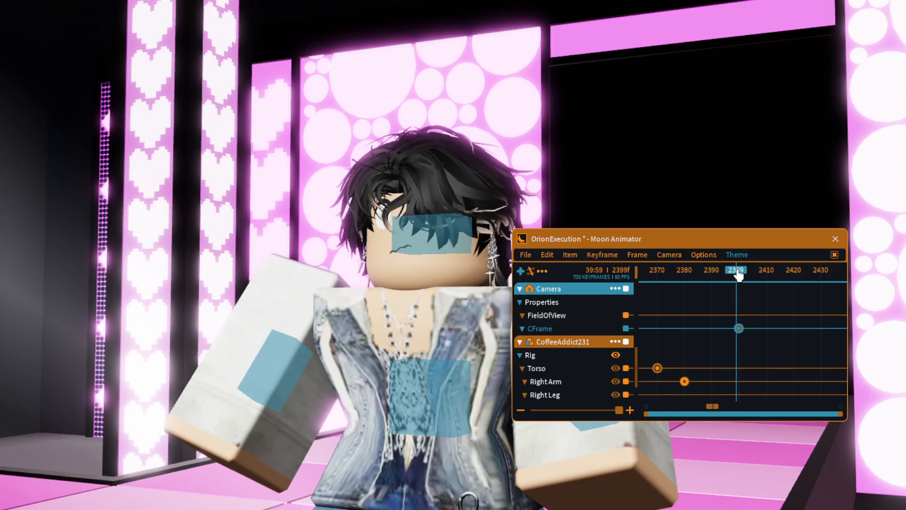
Step: Frame a side view of the character with the stage lights and spotlight beam behind, and keyframe the camera there at frame 2401
right_click_drag(826, 187, 838, 185)
key("s")
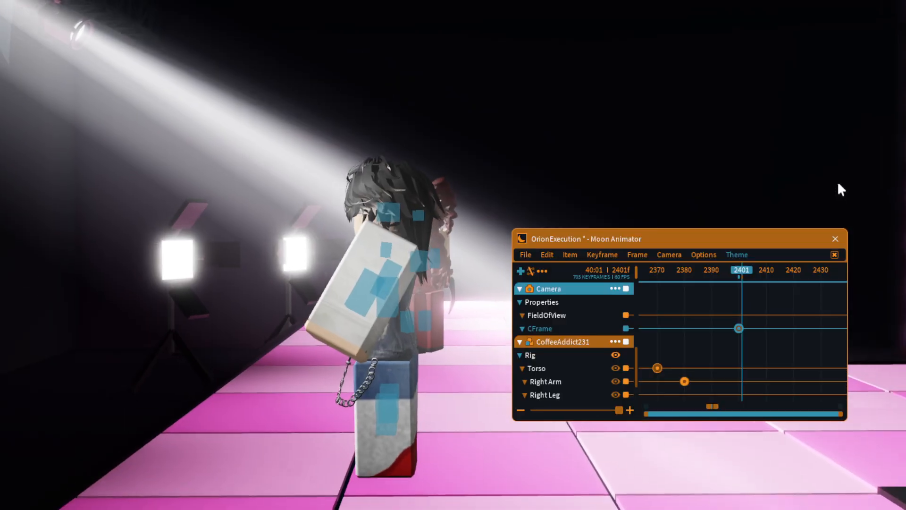
key("w")
key("a")
key("w")
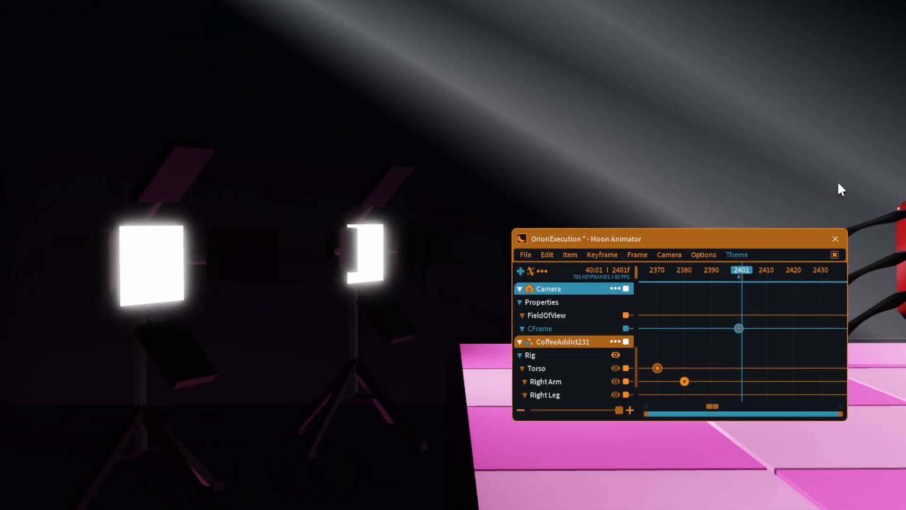
key("s")
key("d")
key("s")
key("w")
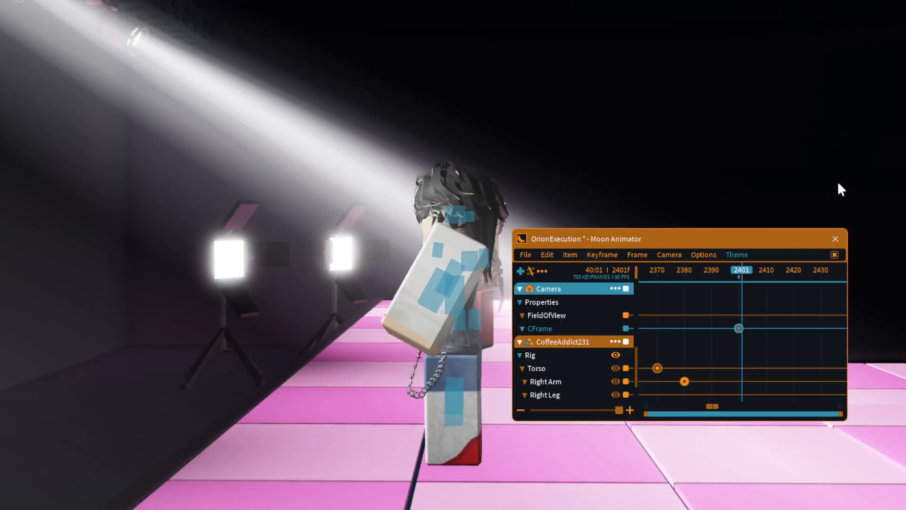
key("d")
key("s")
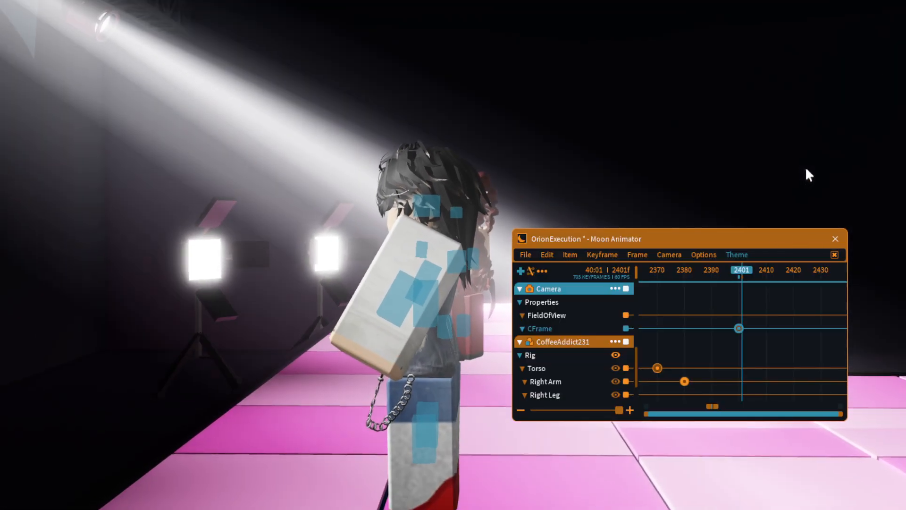
key("w")
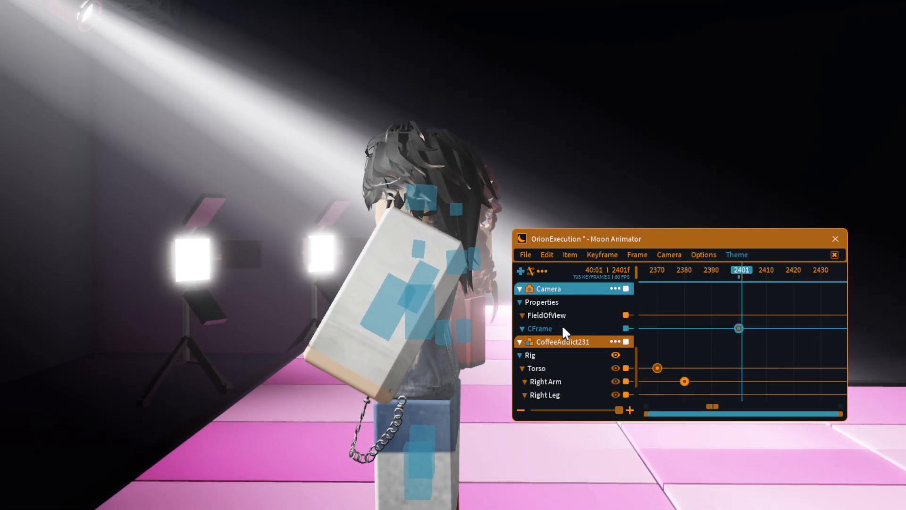
key("w")
key("s")
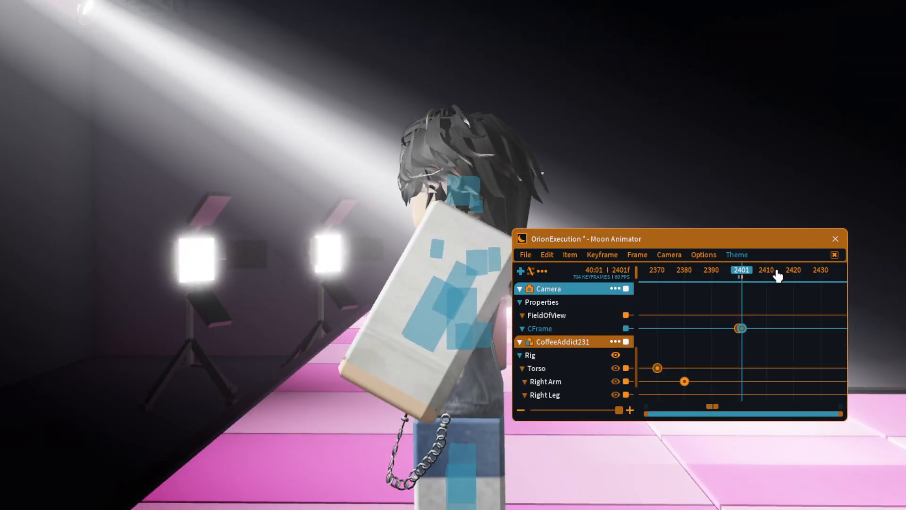
Step: Play back the dance shots to preview them, and save and close the OrionExecution file
left_click_drag(777, 275, 795, 324)
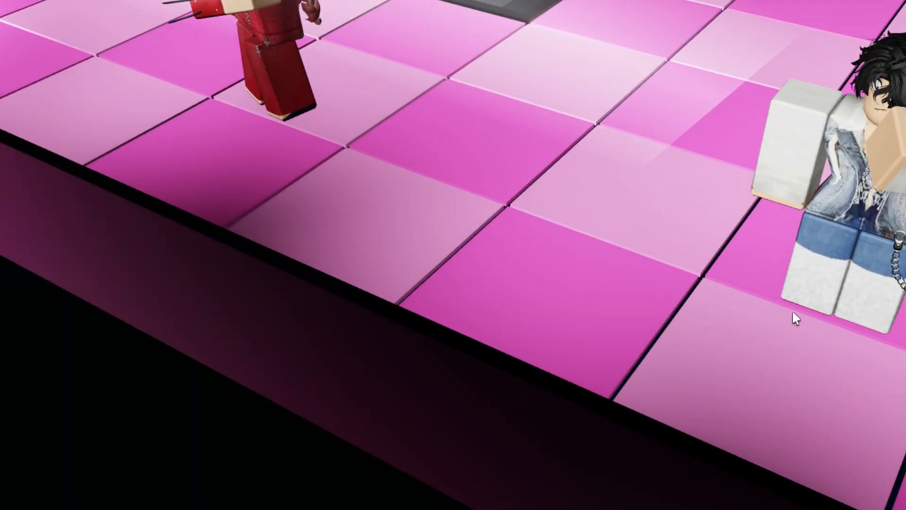
key("space")
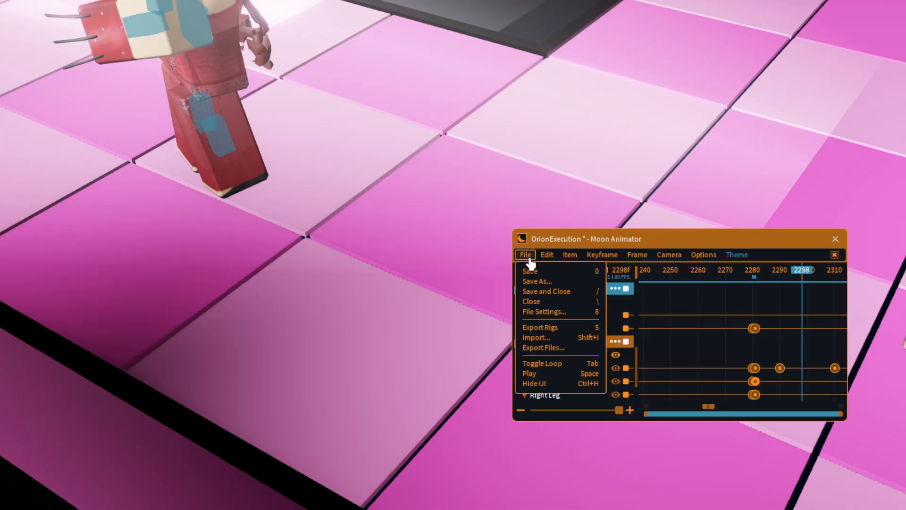
left_click(545, 292)
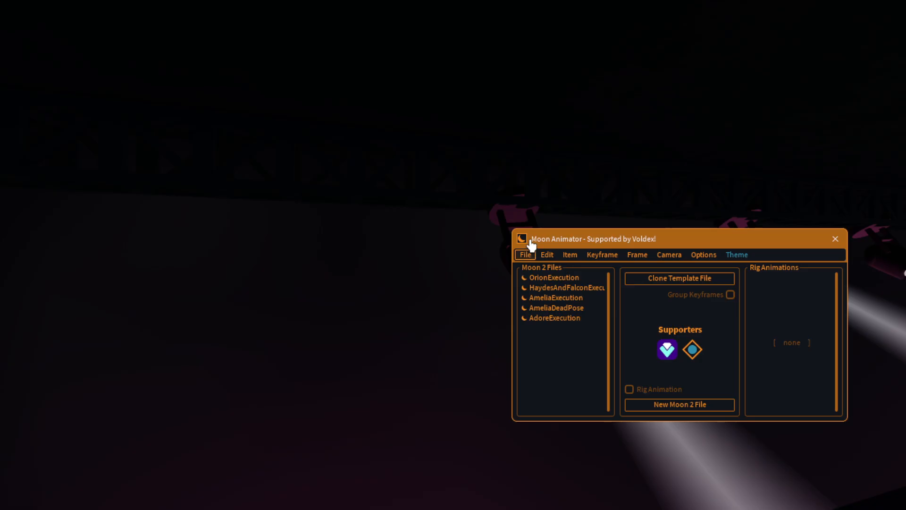
Step: Close the animator window and survey the wider workspace around the face-decal boards and coloured platforms
left_click(837, 240)
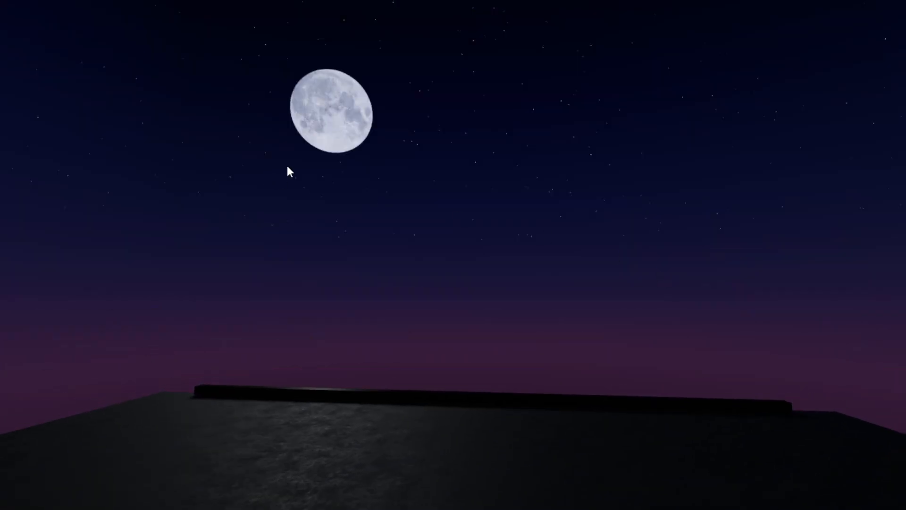
right_click_drag(308, 199, 326, 208)
key("w")
key("w")
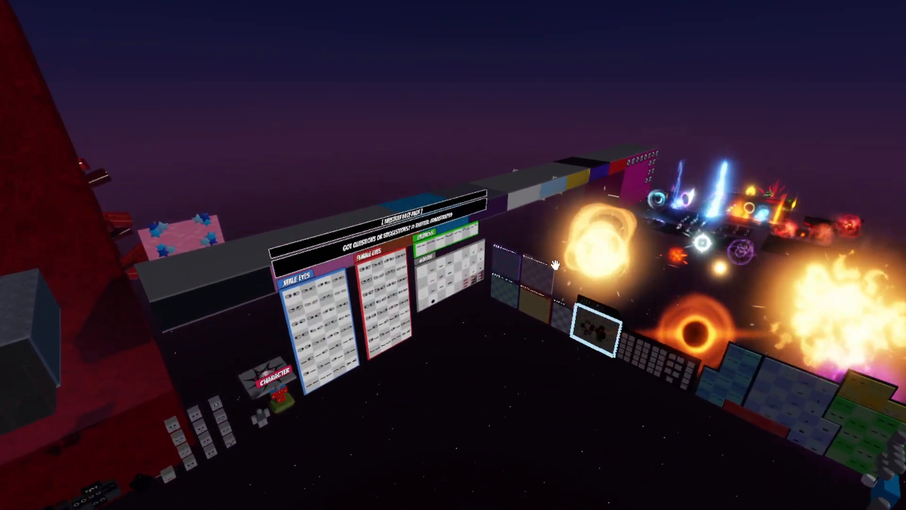
key("w")
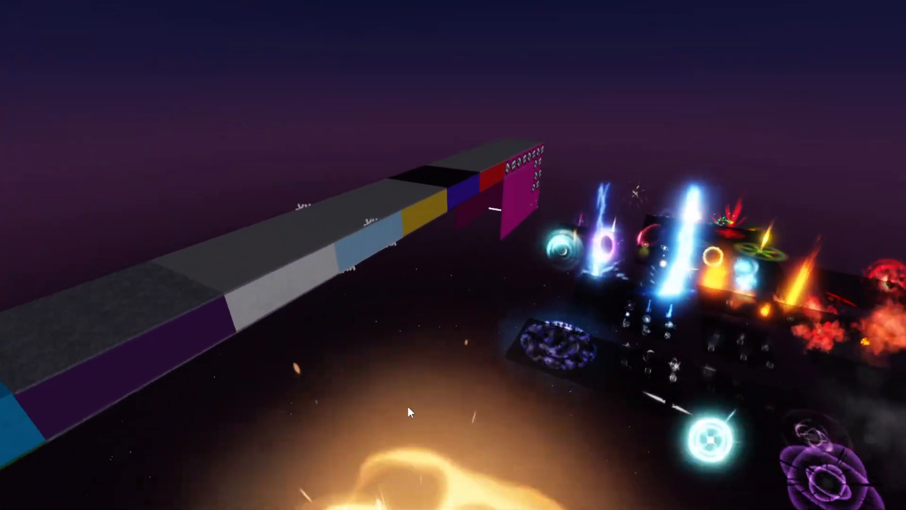
key("w")
Step: Examine the magic, flame and ring effects laid out on the black effects platforms
right_click_drag(408, 407, 409, 405)
key("a")
key("a")
key("w")
right_click_drag(441, 364, 440, 366)
key("e")
key("w")
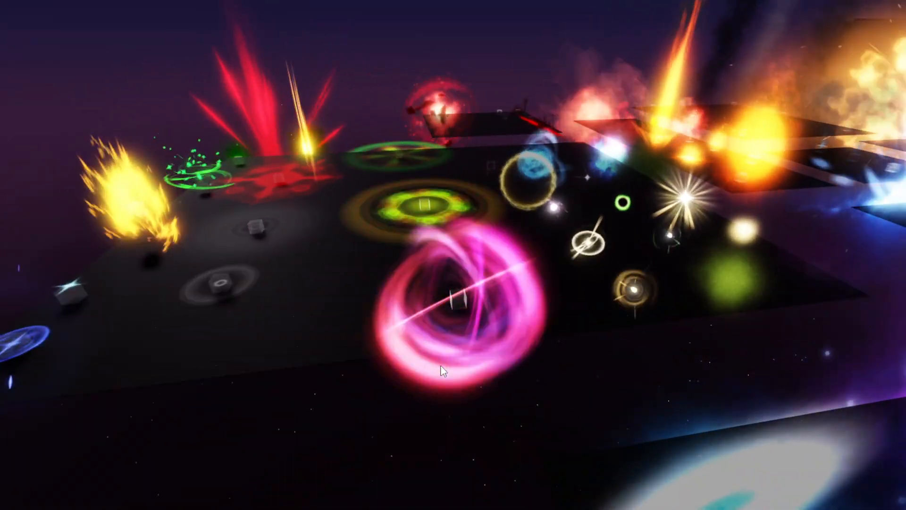
key("e")
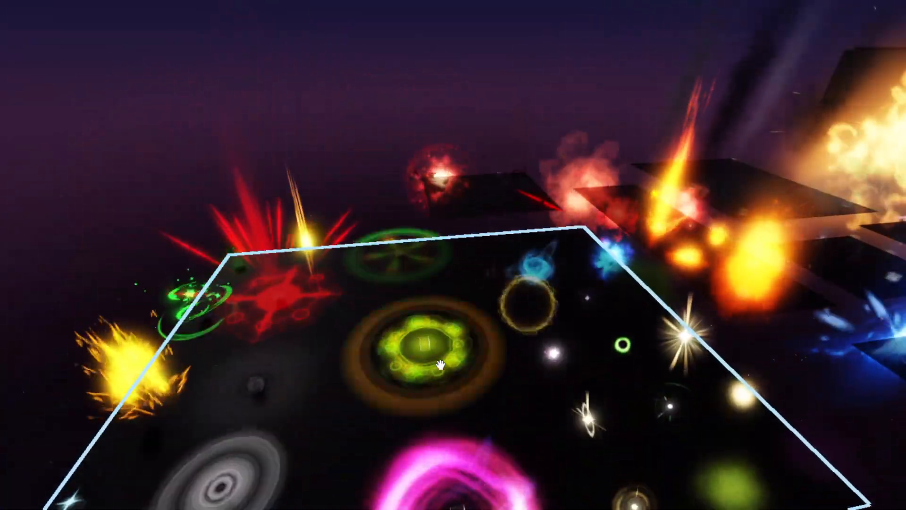
right_click_drag(441, 365, 440, 365)
key("w")
key("e")
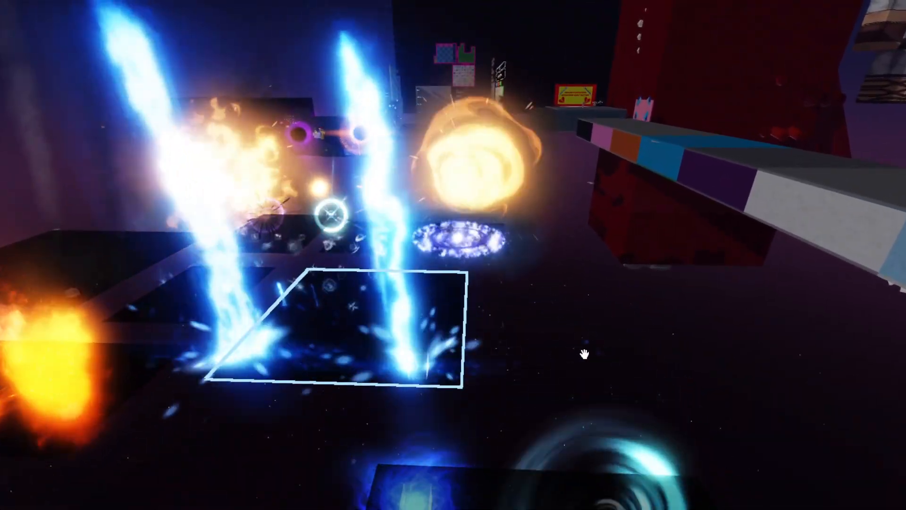
Step: Examine the blue beam, slash, smoke and explosion effects on the neighbouring platforms
right_click_drag(616, 355, 617, 355)
key("w")
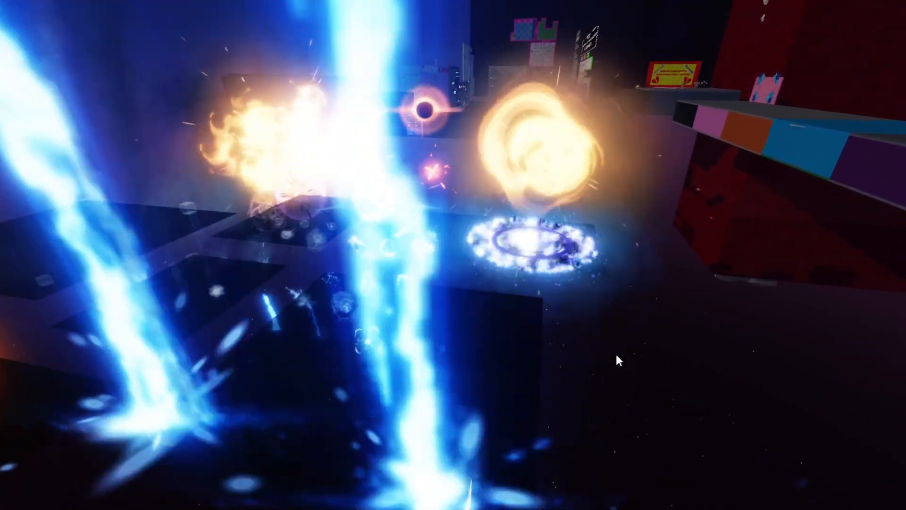
key("w")
key("a")
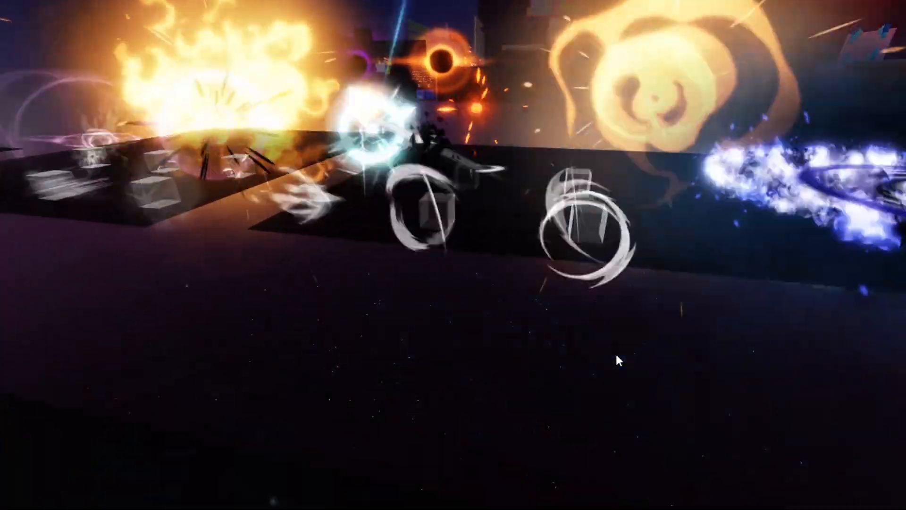
key("w")
key("a")
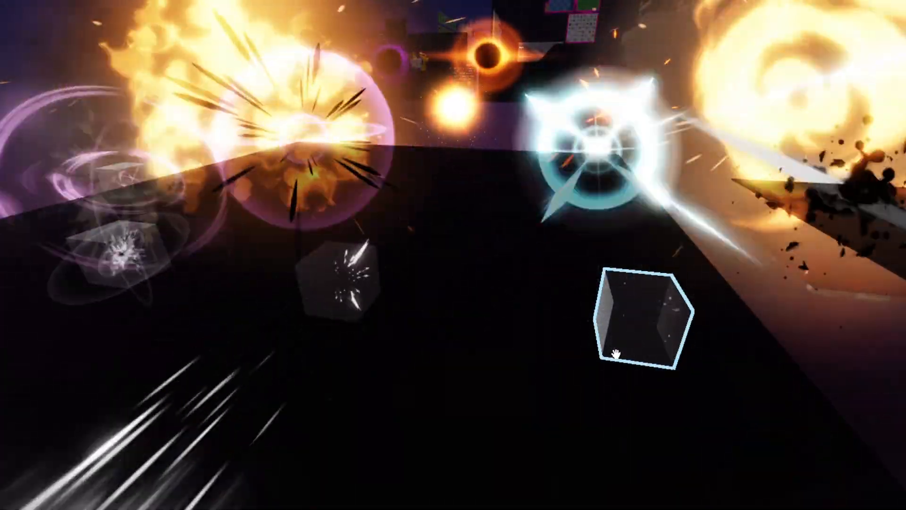
key("s")
right_click_drag(616, 354, 616, 353)
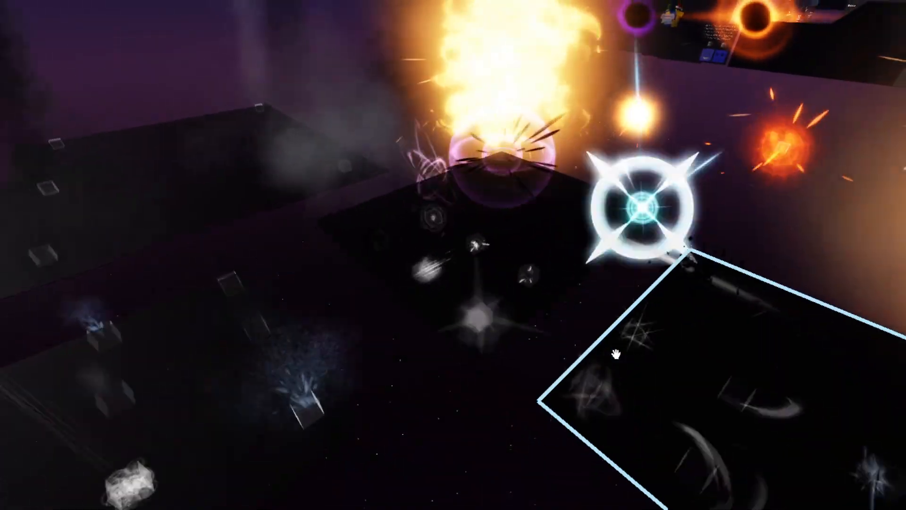
key("s")
key("d")
key("s")
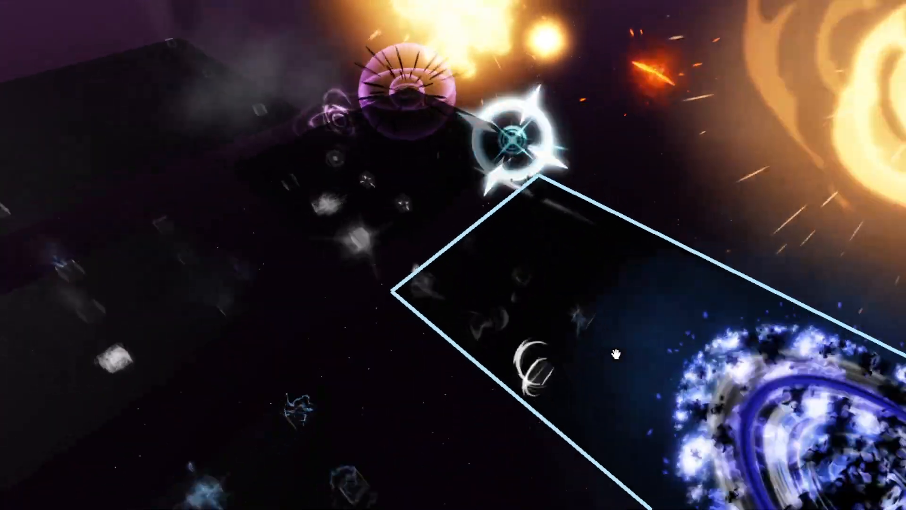
key("s")
Step: Examine the area around the black-hole effects and the male and female eyes boards
right_click_drag(480, 354, 481, 355)
key("a")
key("w")
key("w")
key("a")
key("s")
key("w")
key("s")
key("d")
key("w")
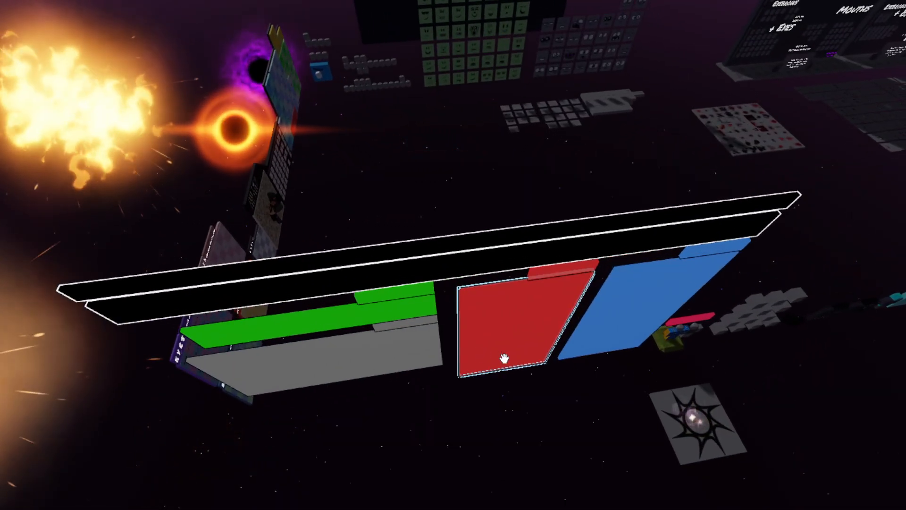
key("w")
Step: Examine the blonde character in the pink sweater on the wooden chair in the dark room
right_click_drag(823, 398, 817, 374)
key("w")
key("a")
key("w")
key("w")
key("s")
key("d")
key("d")
key("w")
key("w")
key("d")
key("d")
key("w")
key("w")
key("d")
key("d")
key("w")
key("s")
key("d")
key("a")
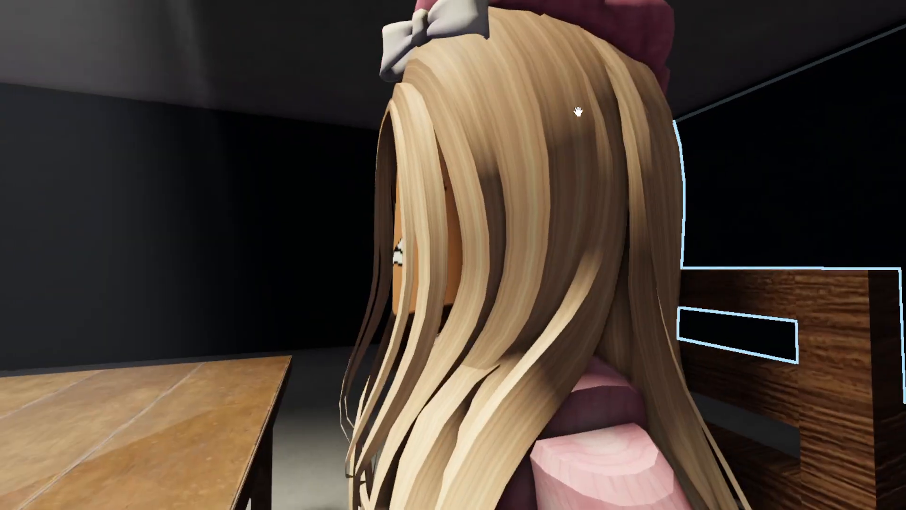
key("a")
right_click_drag(579, 111, 579, 113)
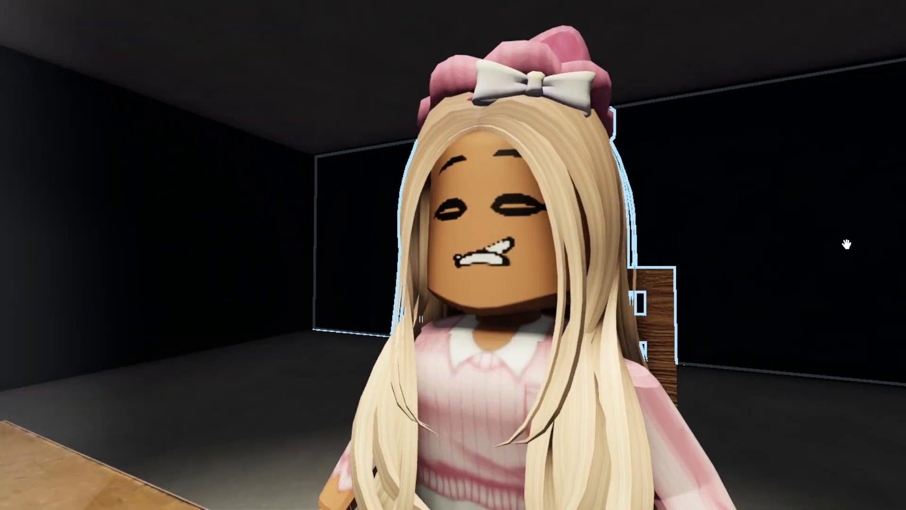
key("w")
right_click_drag(550, 174, 518, 167)
key("s")
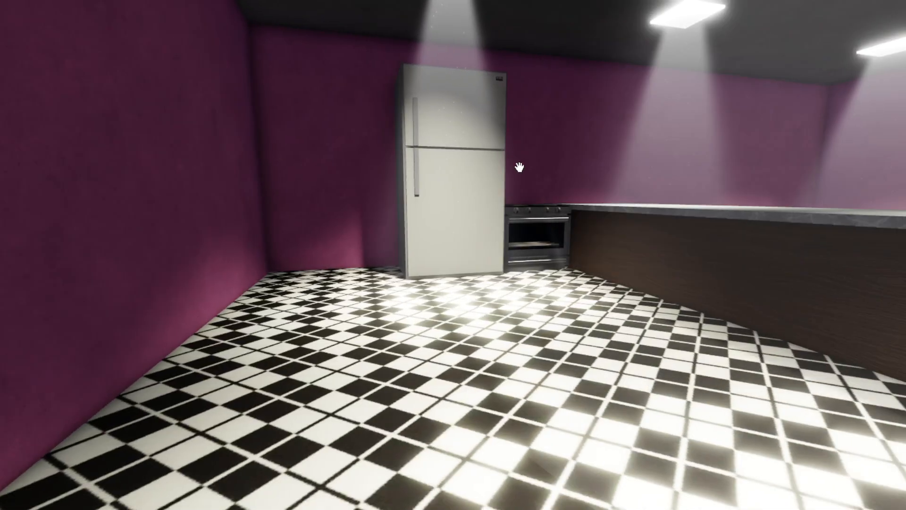
Step: Look through the checkered-floor kitchen, the flower garden room and the red-carpet music room
right_click_drag(522, 162, 575, 162)
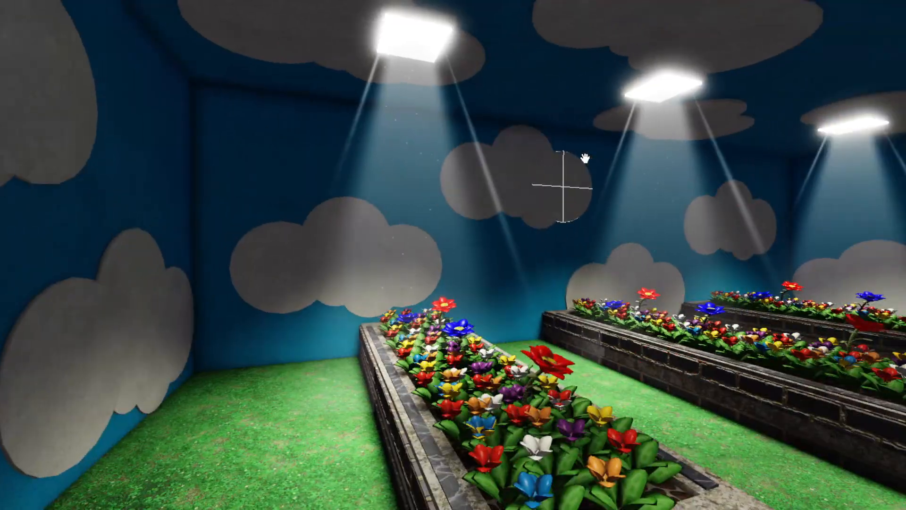
right_click_drag(585, 158, 585, 158)
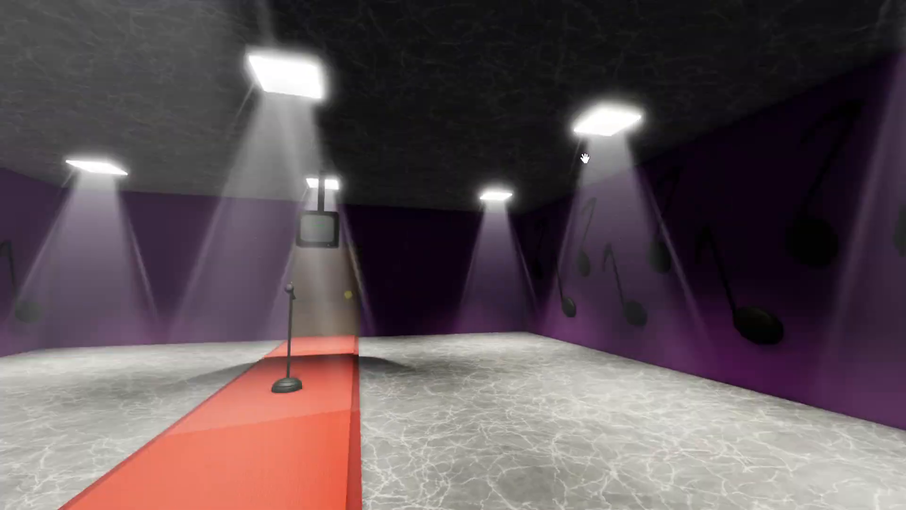
key("w")
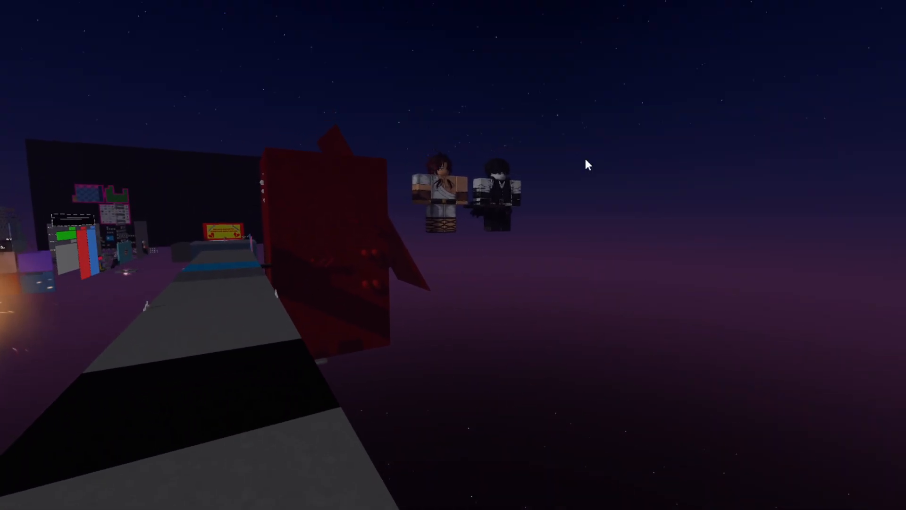
Step: Approach the two characters beside the giant red block and focus the view on the red-haired one
key("w")
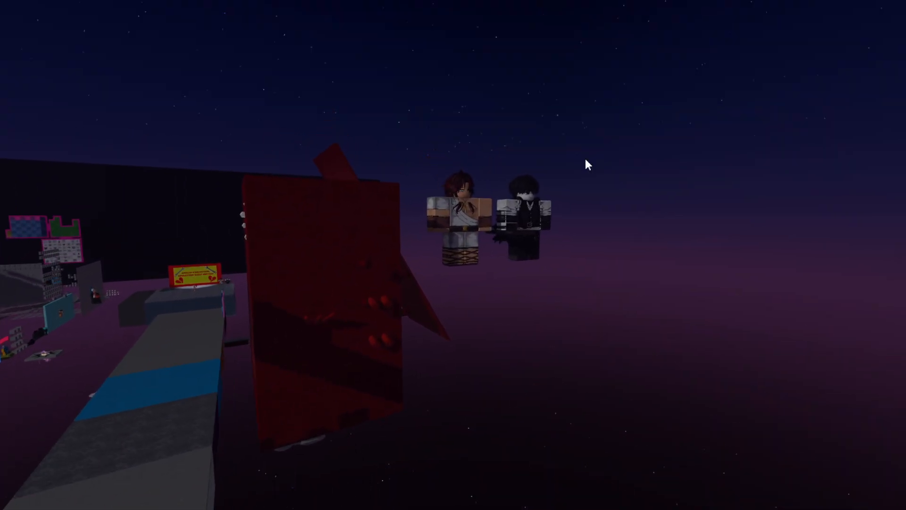
key("w")
key("a")
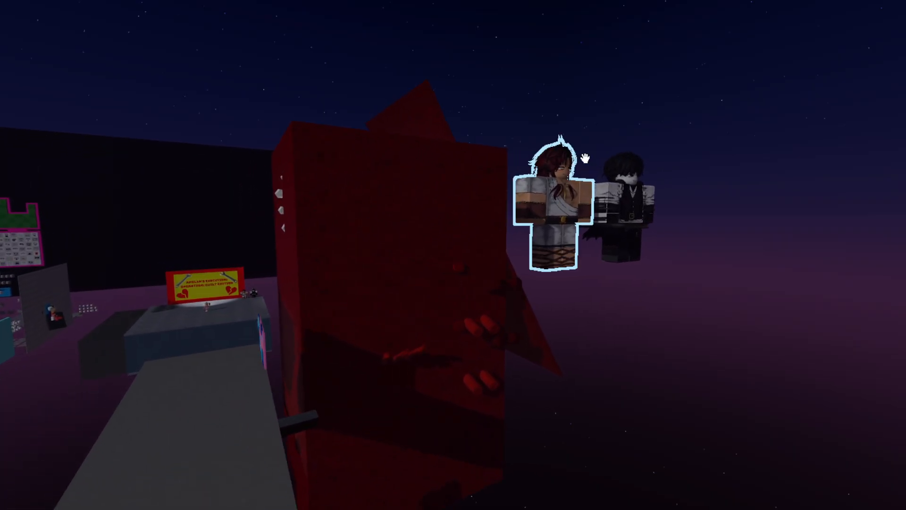
key("e")
key("e")
key("d")
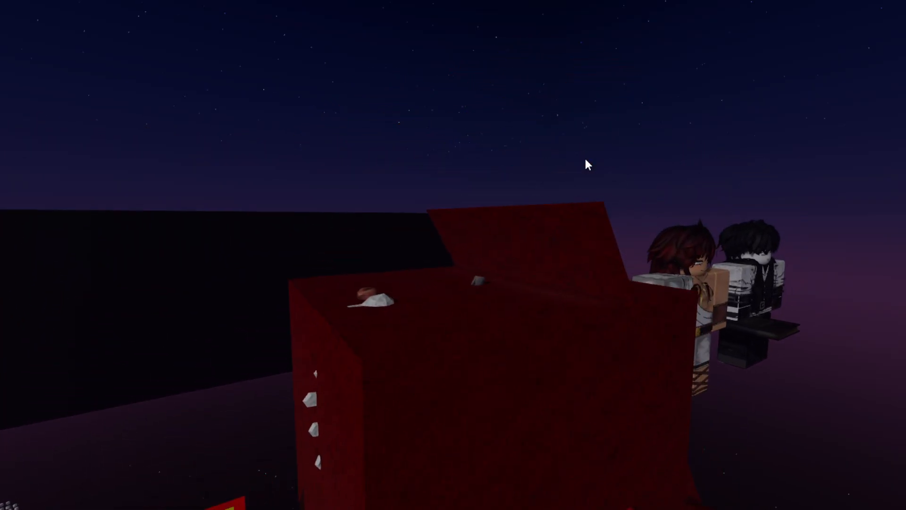
key("w")
right_click_drag(584, 157, 585, 159)
key("d")
left_click(547, 394)
key("f")
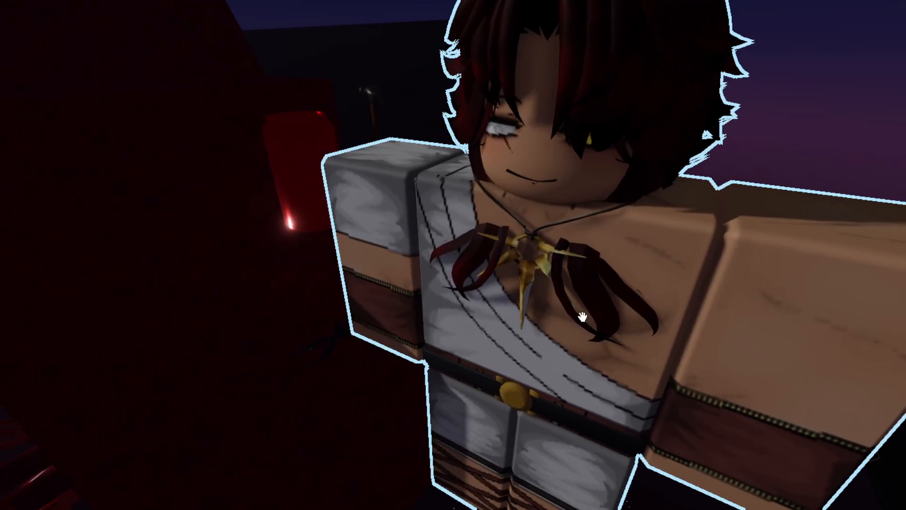
Step: Examine the red can, scissors and hammer props near the red-haired character
right_click_drag(583, 316, 562, 311)
key("a")
key("q")
key("a")
key("q")
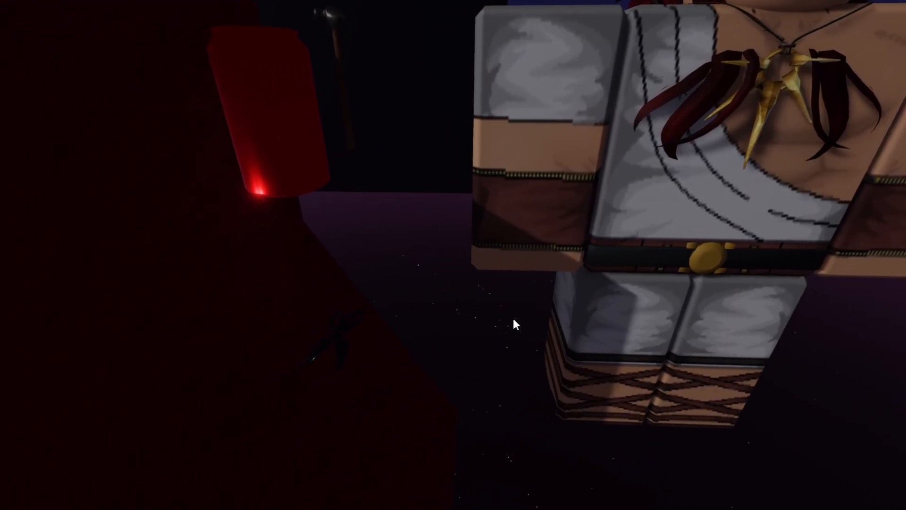
key("a")
key("s")
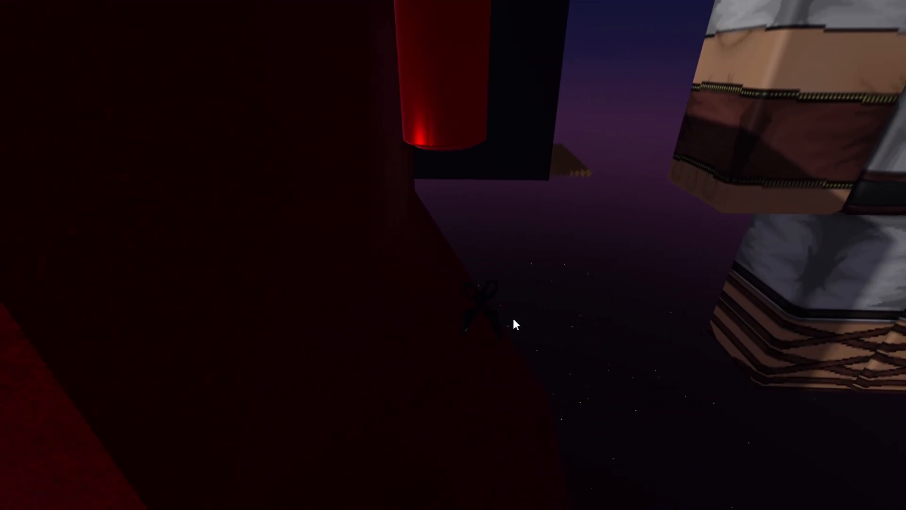
key("s")
right_click_drag(513, 318, 781, 408)
key("e")
key("w")
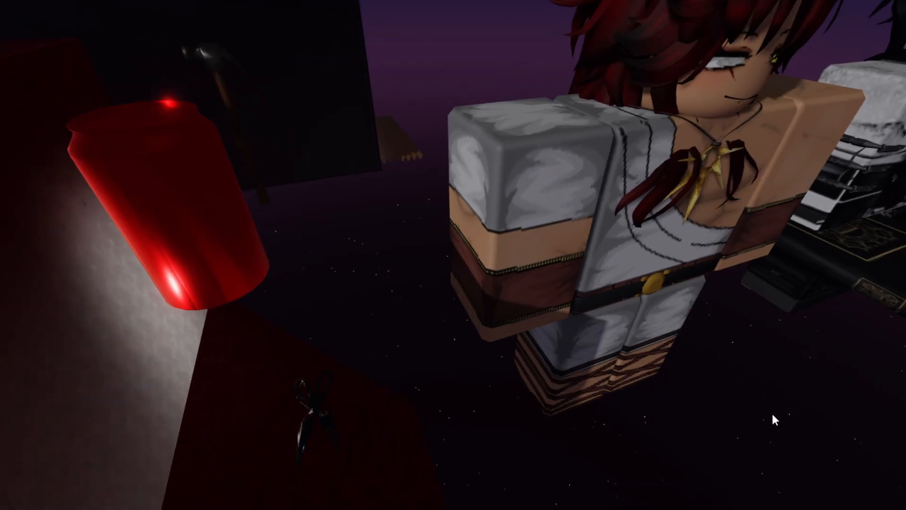
right_click_drag(386, 263, 843, 333)
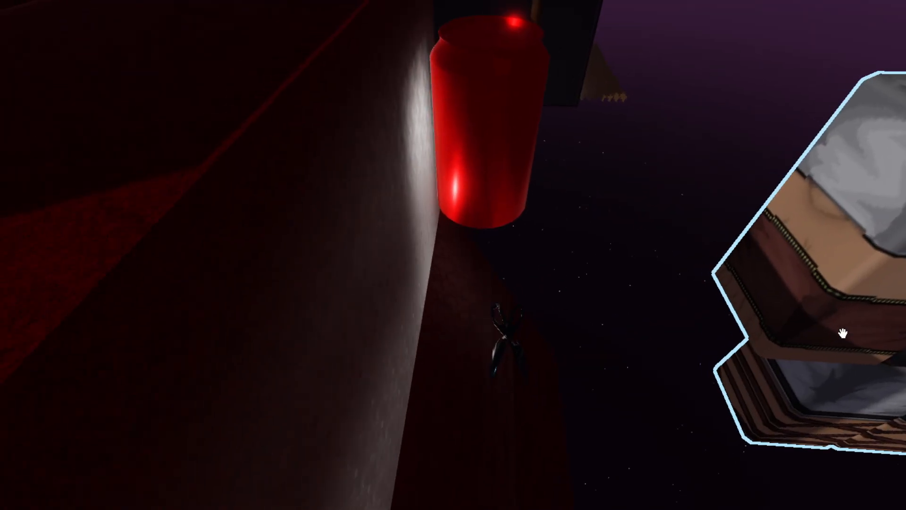
Step: Examine the rib cage, organs and blood vessels modelled inside the giant red block
key("a")
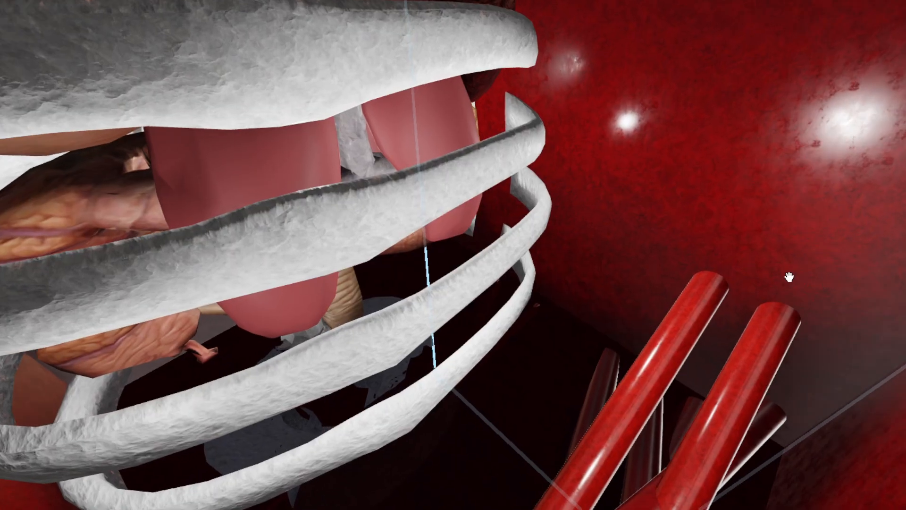
key("e")
key("a")
key("q")
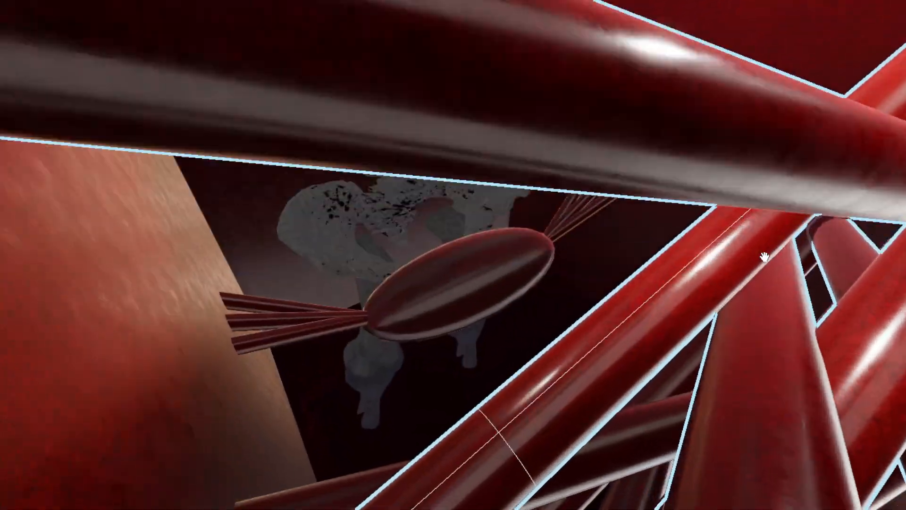
key("e")
right_click_drag(764, 256, 603, 212)
key("s")
key("e")
key("w")
key("w")
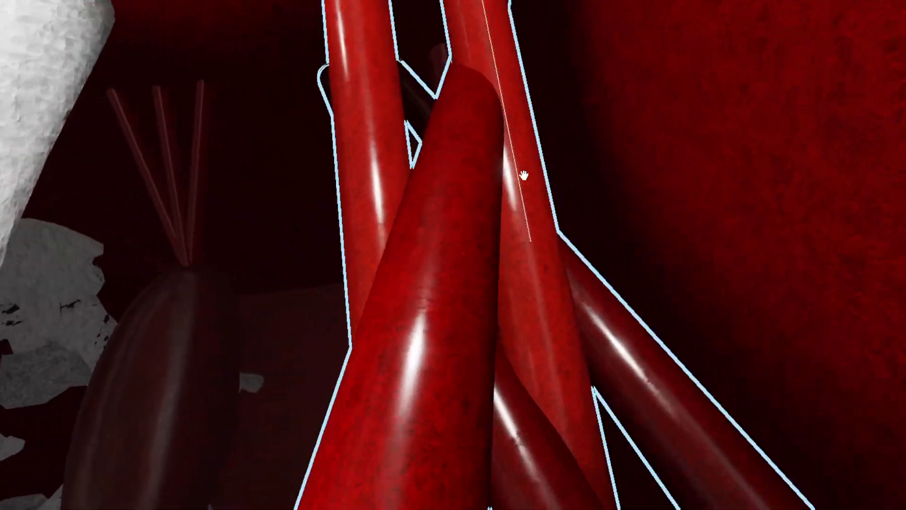
right_click_drag(524, 175, 570, 167)
Step: Examine the metal operating table with its body and the red pulsing effect beside it
key("w")
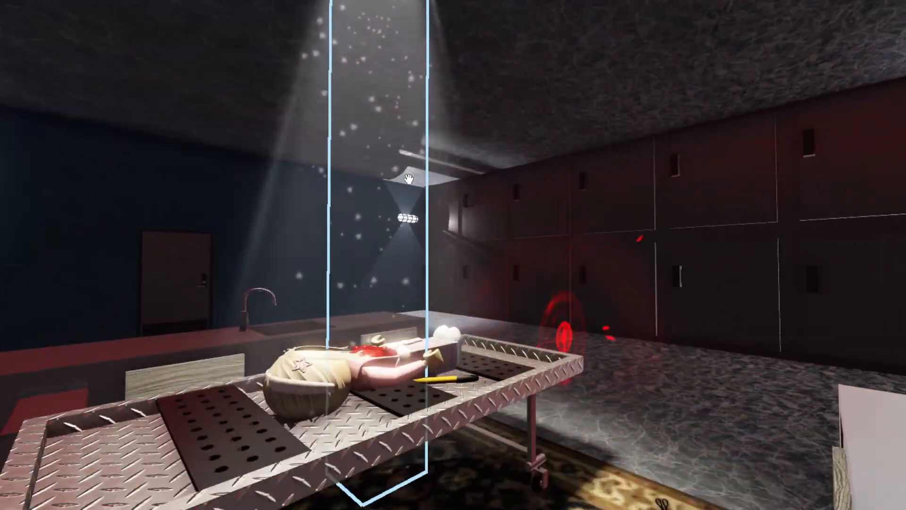
key("w")
key("d")
right_click_drag(409, 179, 408, 179)
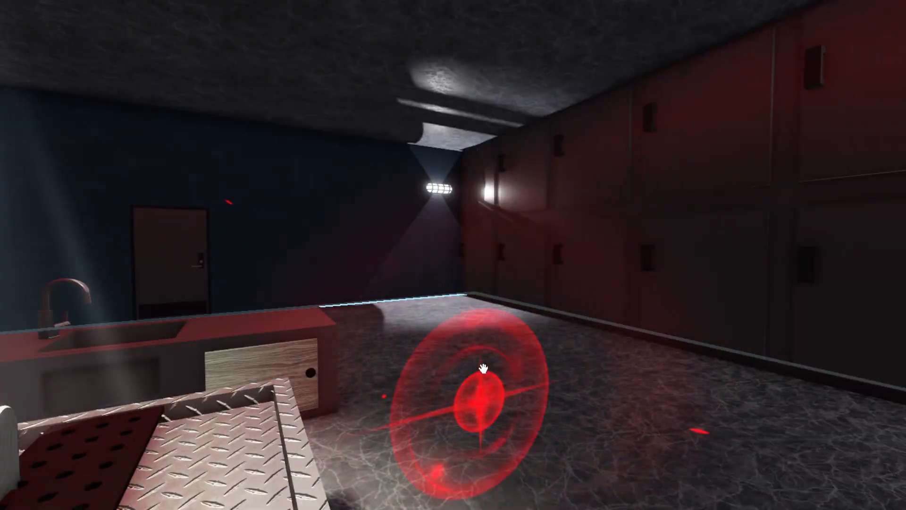
right_click_drag(484, 368, 484, 368)
key("w")
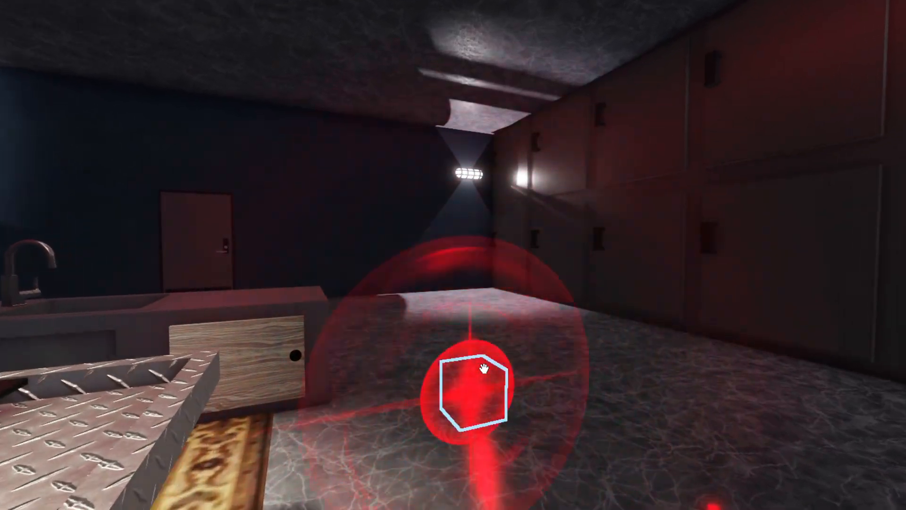
key("s")
key("a")
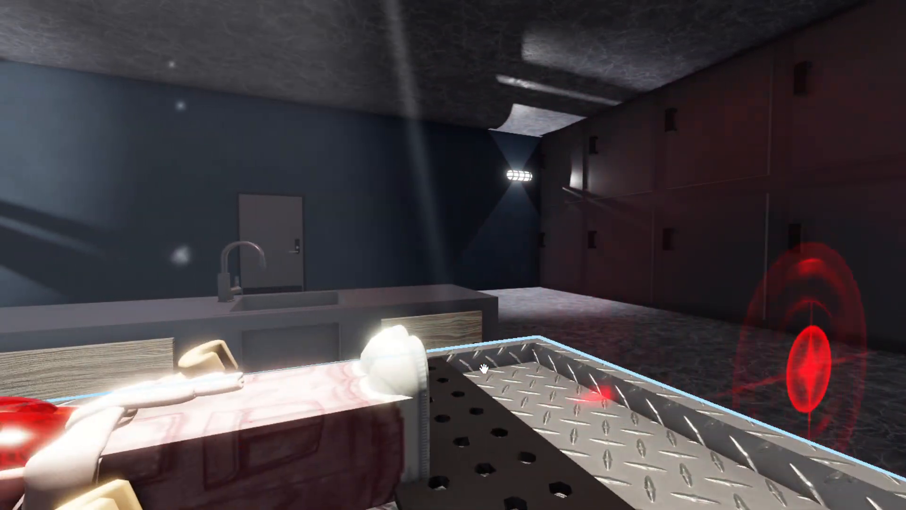
Step: Examine the whole operating room, with its sinks, rug and wall of large lockers
mouse_move(484, 368)
right_mouse_down()
mouse_move(484, 330)
mouse_move(691, 317)
mouse_move(698, 329)
mouse_move(684, 334)
right_mouse_up()
key("d")
key("w")
key("s")
key("s")
key("w")
key("a")
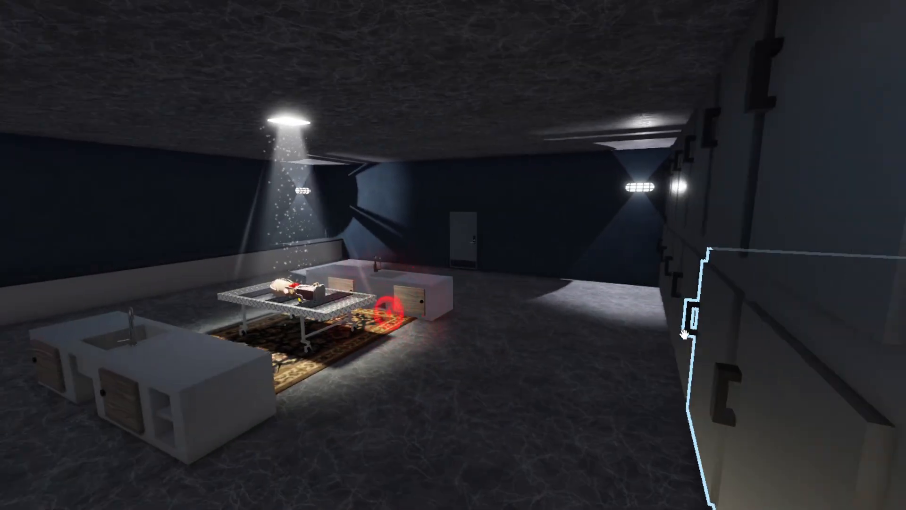
key("w")
key("a")
right_click_drag(455, 384, 455, 385)
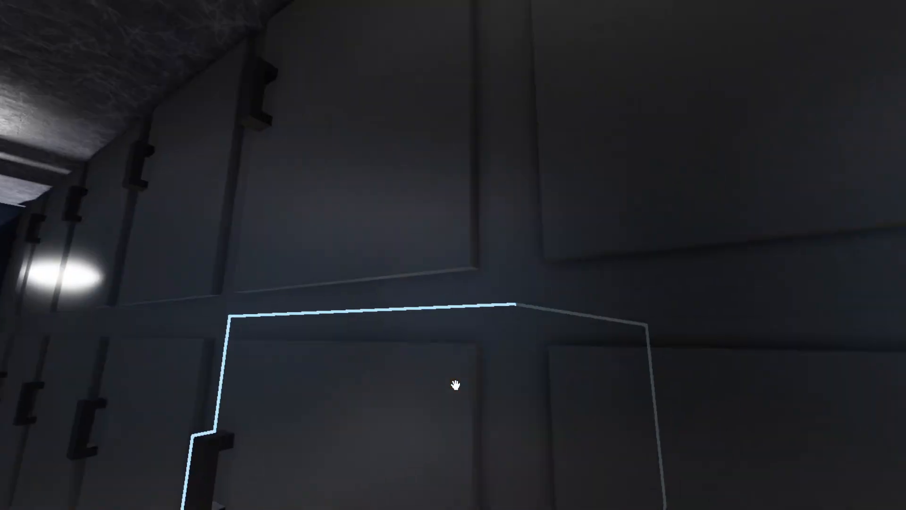
Step: Leave the operating room and examine the dark arena with its round floor, spotlights and surrounding crowd
key("s")
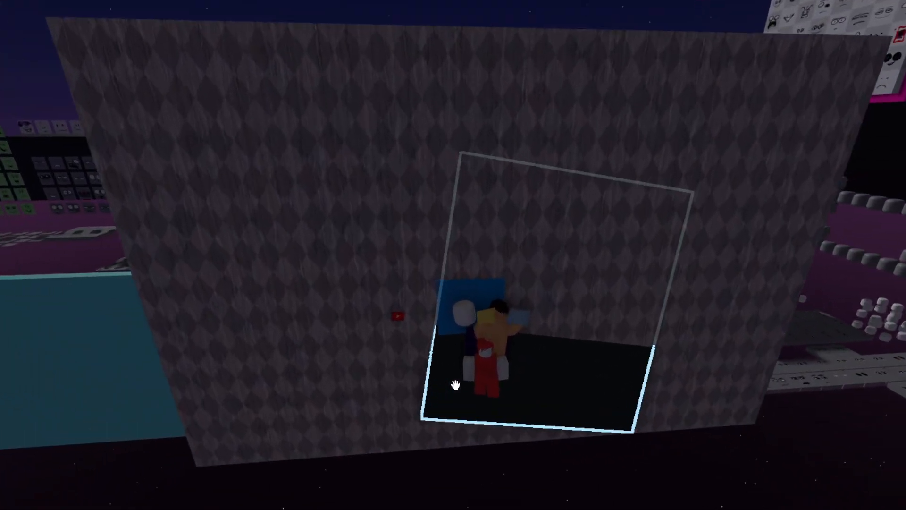
right_click_drag(455, 385, 455, 390)
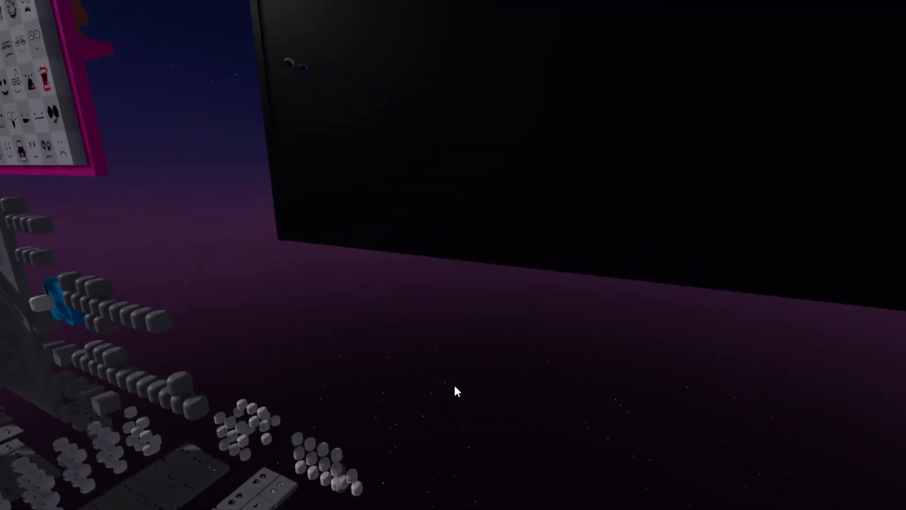
key("w")
key("w")
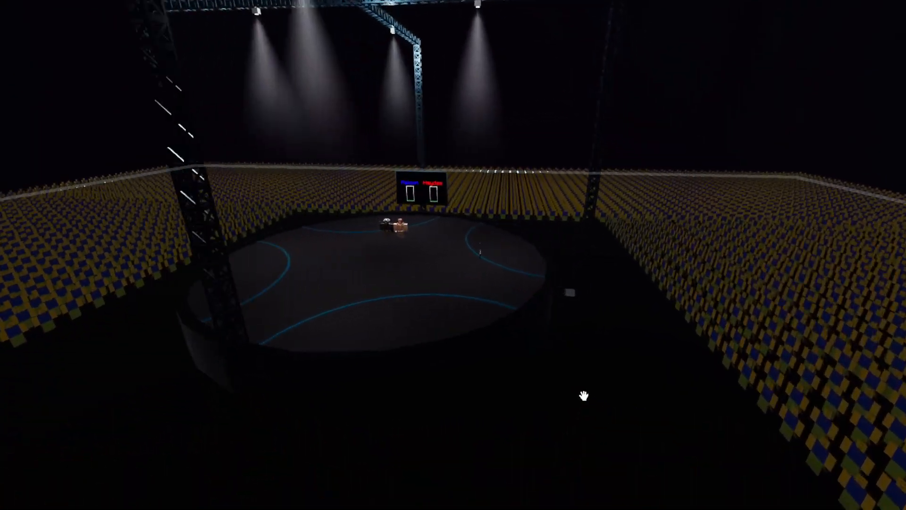
key("w")
key("w")
right_click_drag(584, 394, 587, 395)
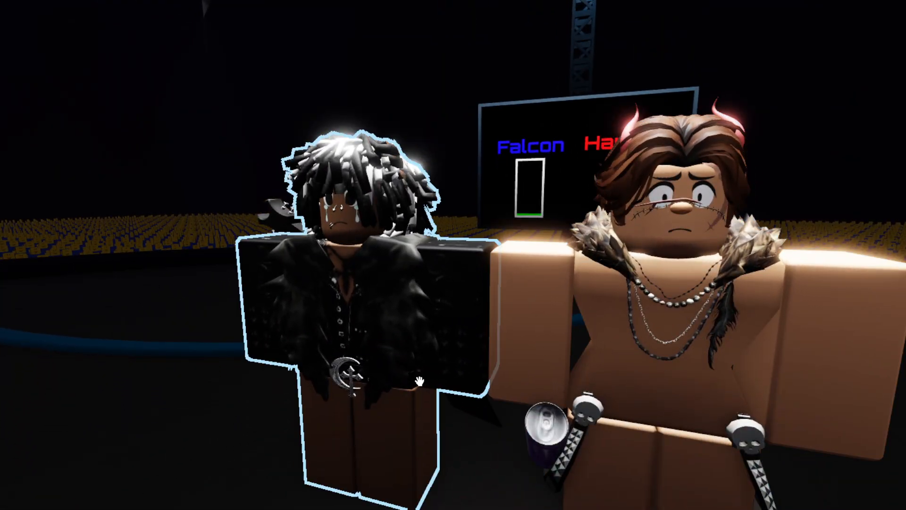
Step: Examine the two characters standing on the arena floor, including their necklaces and skull accessories, up close
key("d")
right_click_drag(663, 432, 650, 346)
key("w")
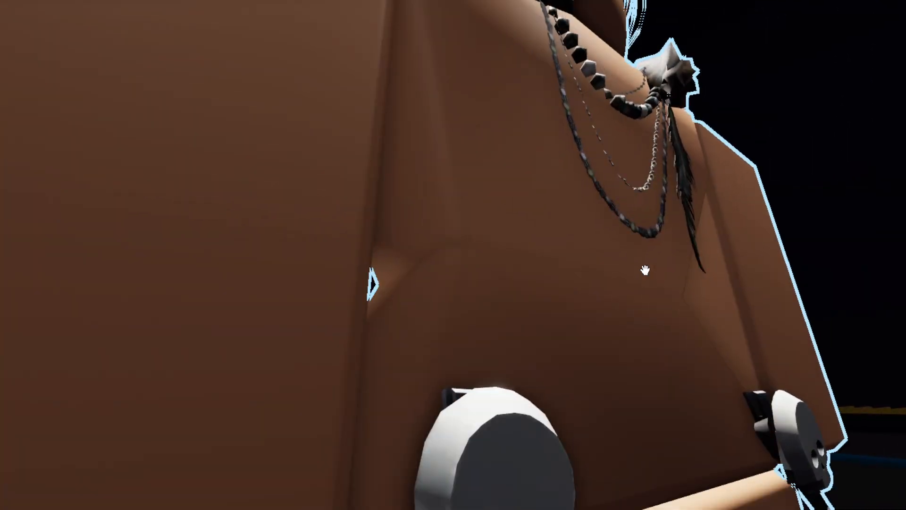
key("s")
right_click_drag(645, 270, 424, 235)
Step: Examine the rows of blocky spectators around the arena and the Falcon and Haydes scoreboard
key("w")
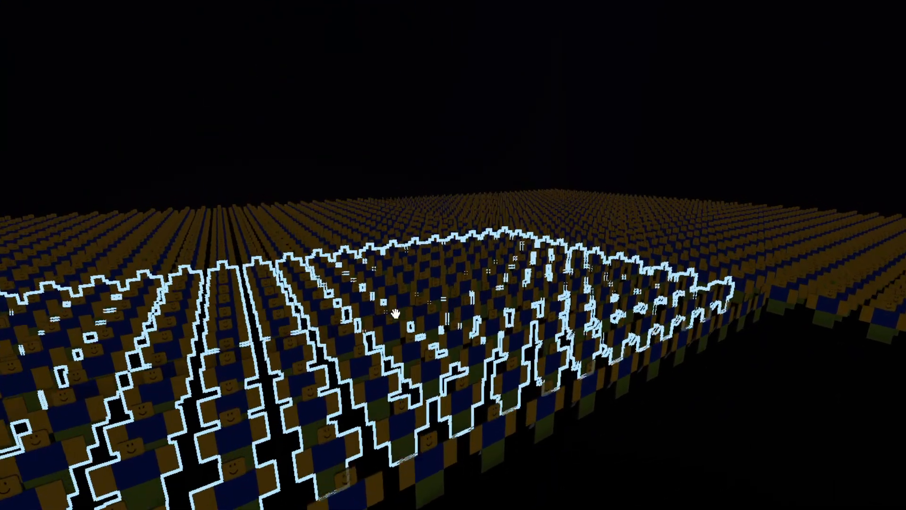
right_click_drag(396, 313, 394, 313)
key("s")
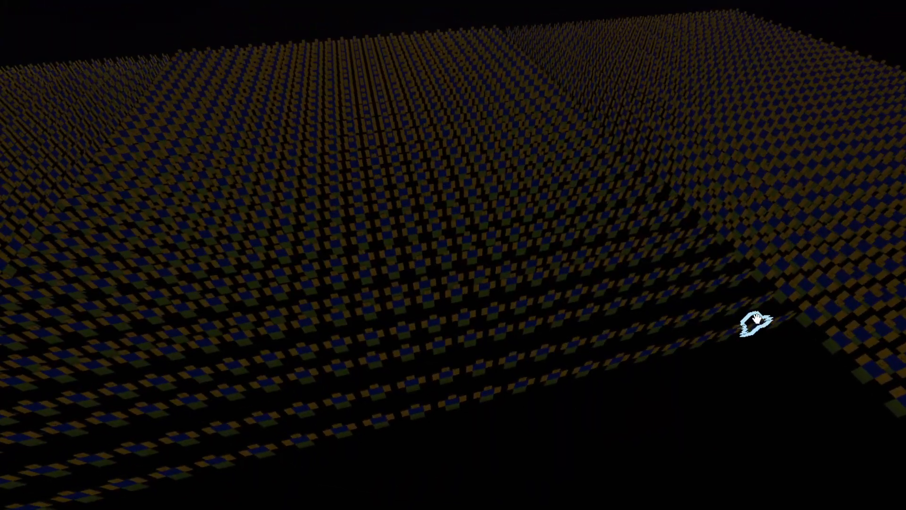
right_click_drag(756, 324, 757, 319)
key("s")
key("w")
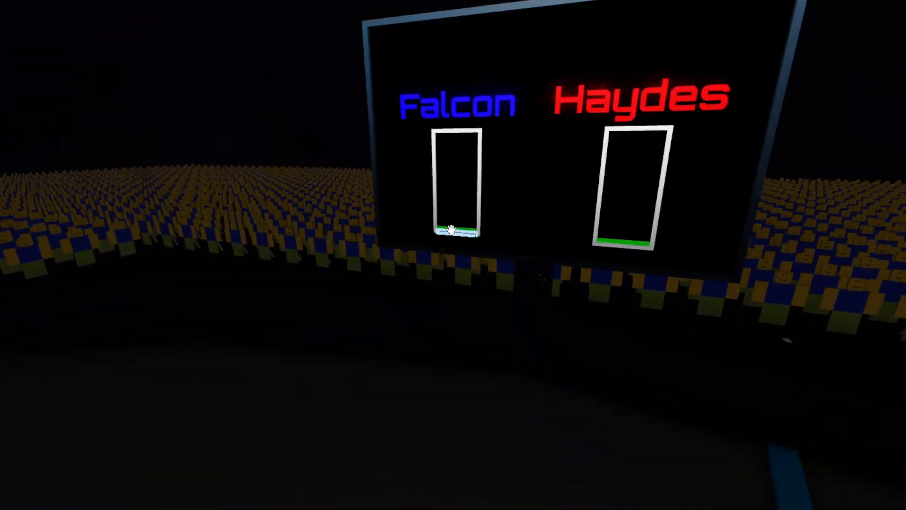
key("w")
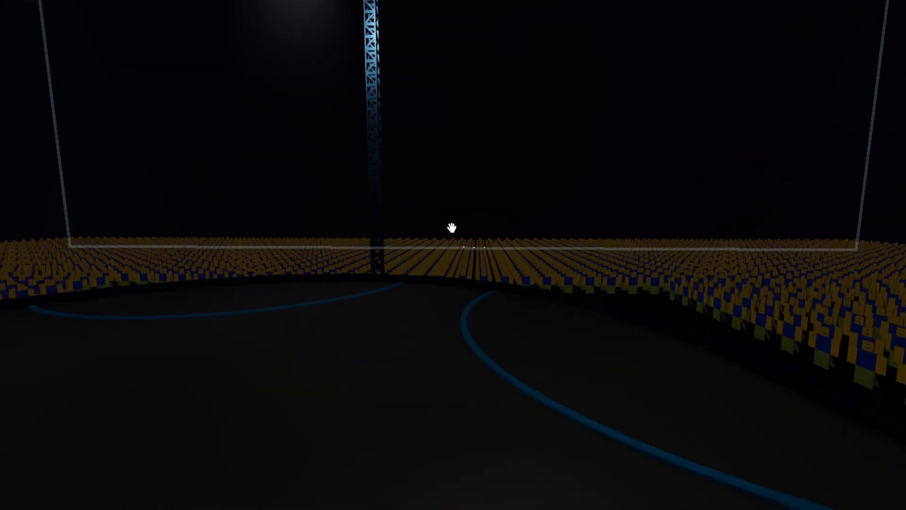
Step: Examine the arena's round floor, crossed lighting trusses and spotlights from overhead
right_click_drag(452, 234, 468, 236)
key("s")
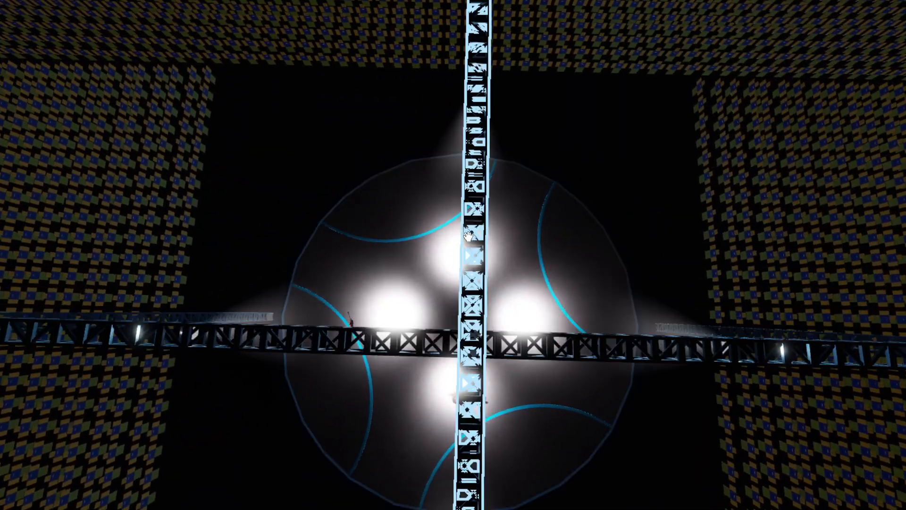
key("d")
key("s")
key("q")
key("a")
key("w")
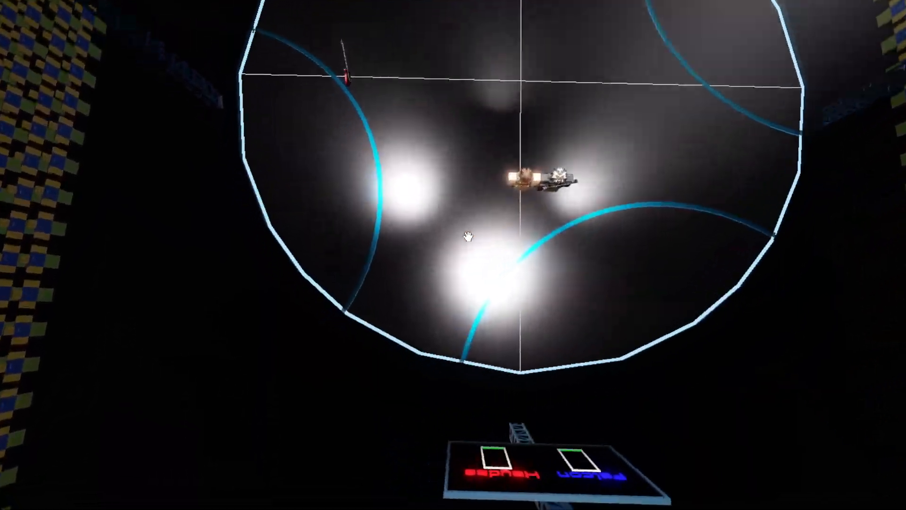
right_click_drag(468, 236, 468, 236)
key("q")
key("a")
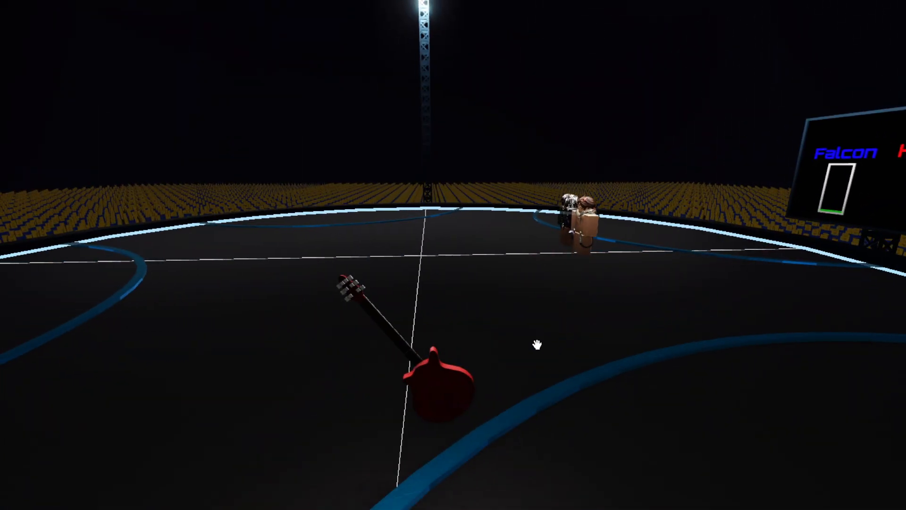
Step: Examine the red guitar on the arena floor and the lighting tower at the arena's edge
right_click_drag(537, 345, 521, 351)
key("d")
key("s")
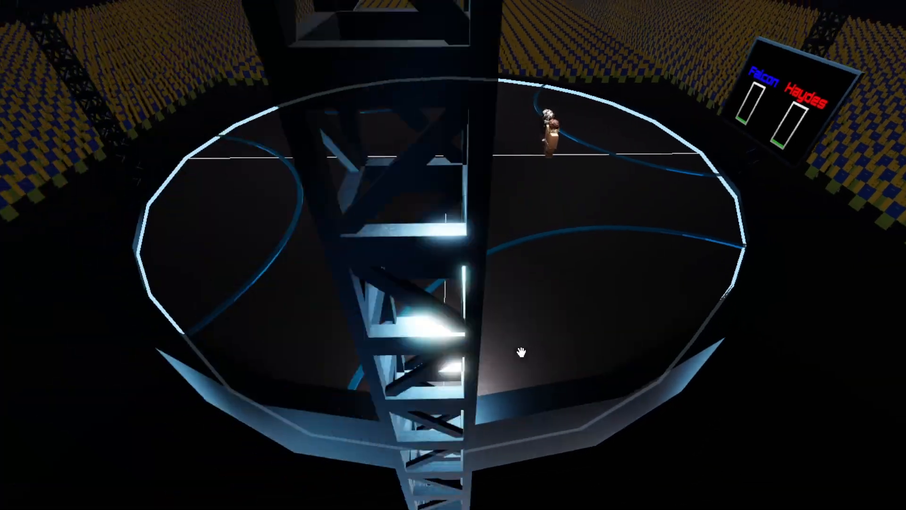
key("a")
key("w")
key("d")
right_click_drag(521, 351, 521, 351)
key("s")
key("e")
key("w")
key("s")
key("e")
key("w")
Step: Survey the whole place from above the arena's black box, including its face boards and fire effects
right_click_drag(593, 140, 593, 140)
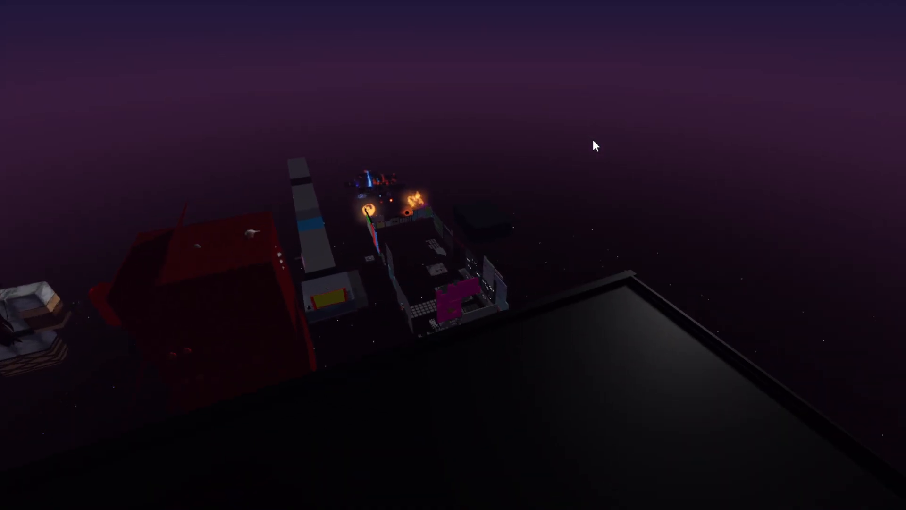
key("w")
key("d")
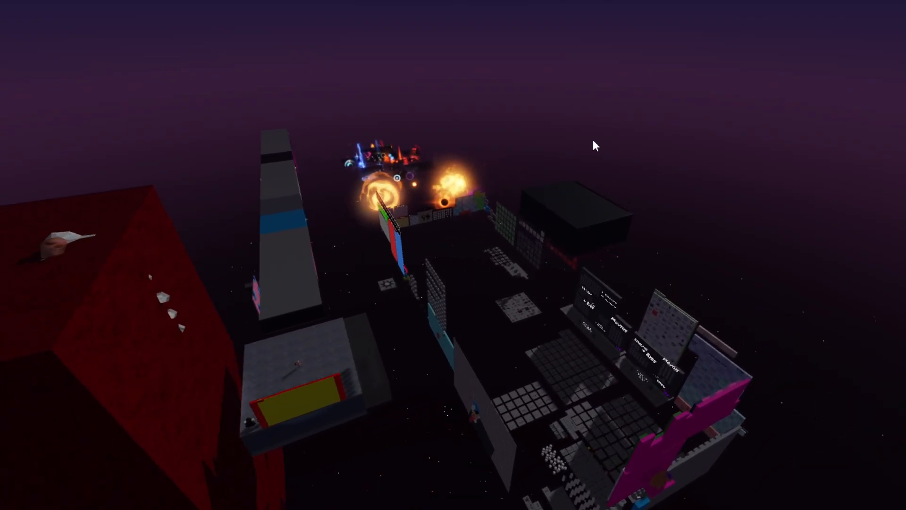
key("q")
right_click_drag(593, 139, 593, 140)
Step: Examine the pink checkered runway stage with its characters, spotlights and glowing heart pillars
key("w")
key("e")
key("a")
key("s")
key("d")
key("q")
key("w")
key("a")
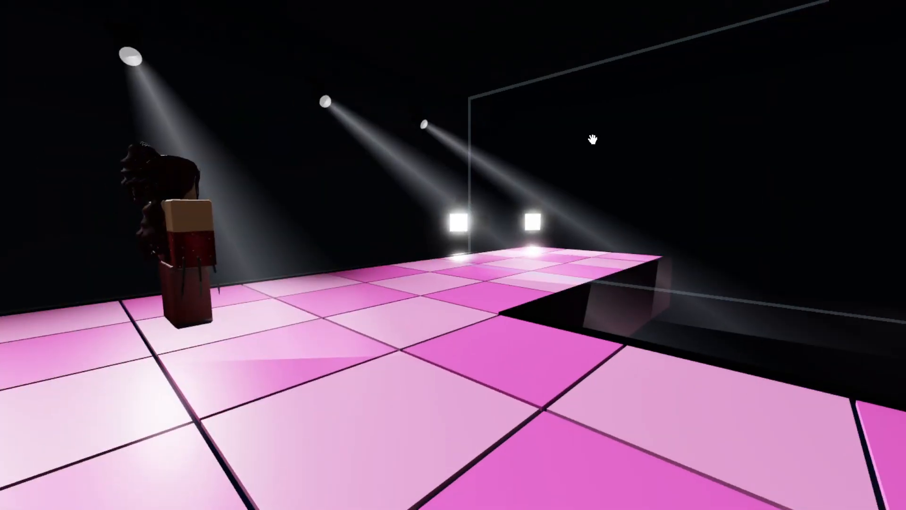
key("s")
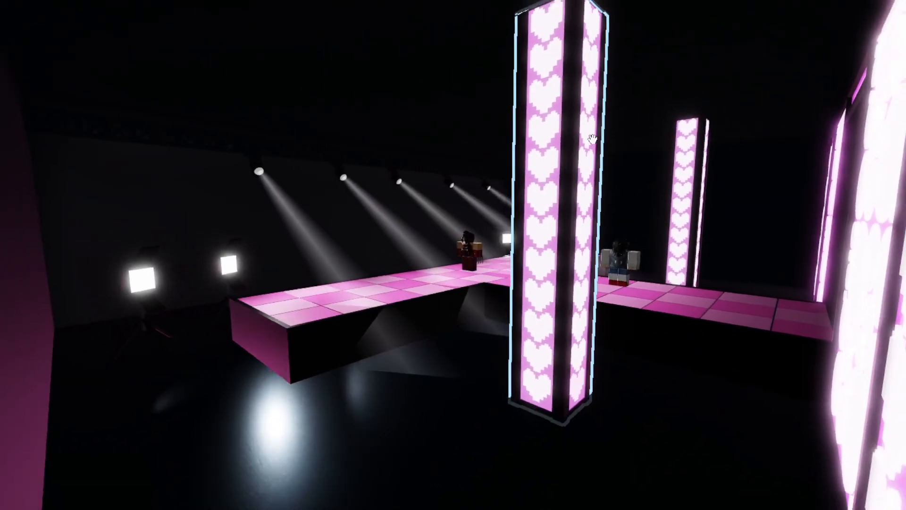
key("a")
key("w")
key("w")
key("a")
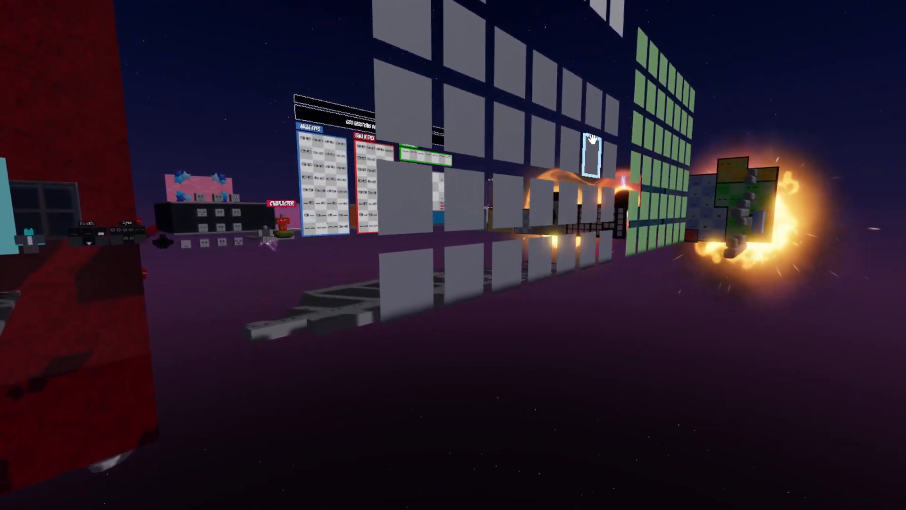
Step: Examine the male and female eye boards and the face displays beside the giant red block
key("w")
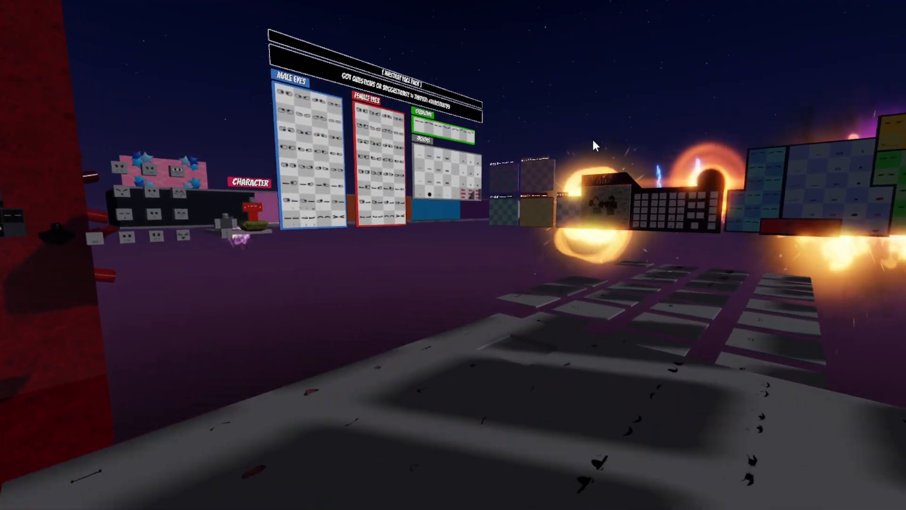
key("e")
right_click_drag(593, 140, 591, 140)
key("w")
key("e")
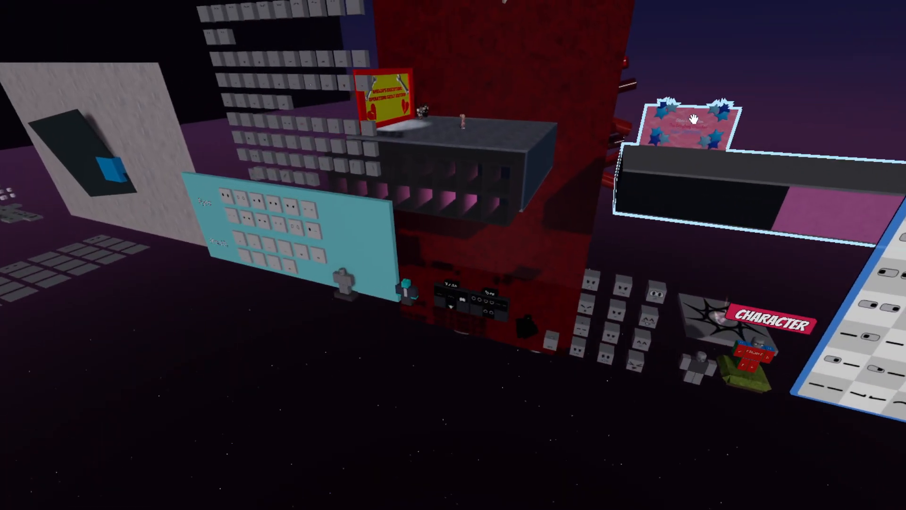
right_click_drag(623, 210, 663, 151)
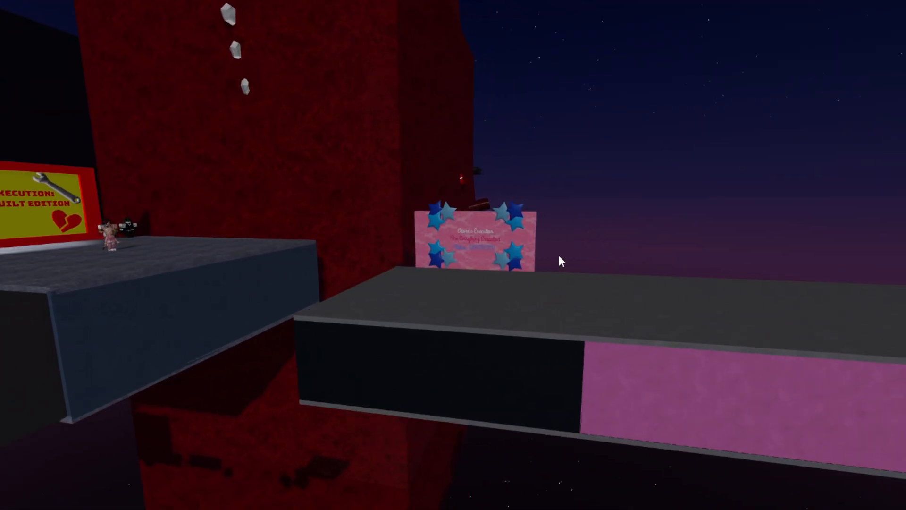
Step: Examine the grey platform with its characters in front of the red and yellow title board
key("w")
right_click_drag(559, 256, 619, 196)
key("q")
key("w")
key("e")
key("d")
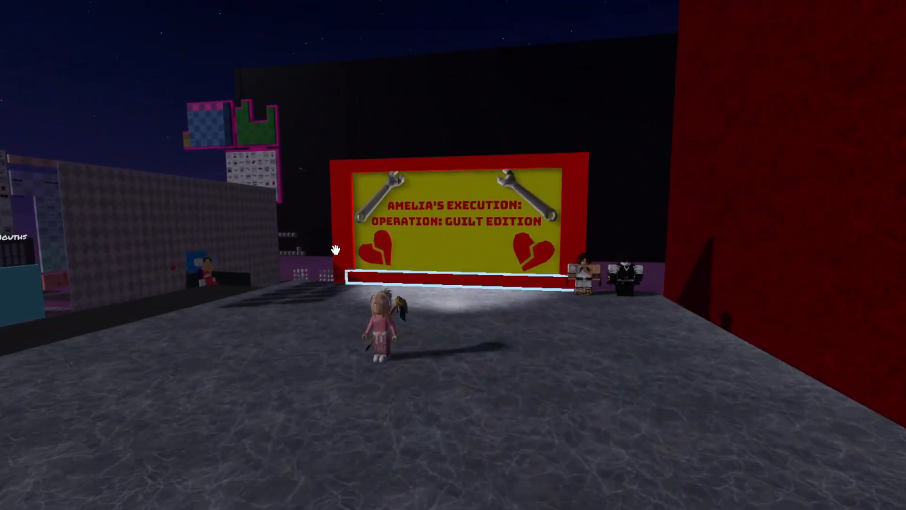
key("w")
Step: Examine the pink title board with blue stars on the long grey building
right_click_drag(475, 225, 475, 226)
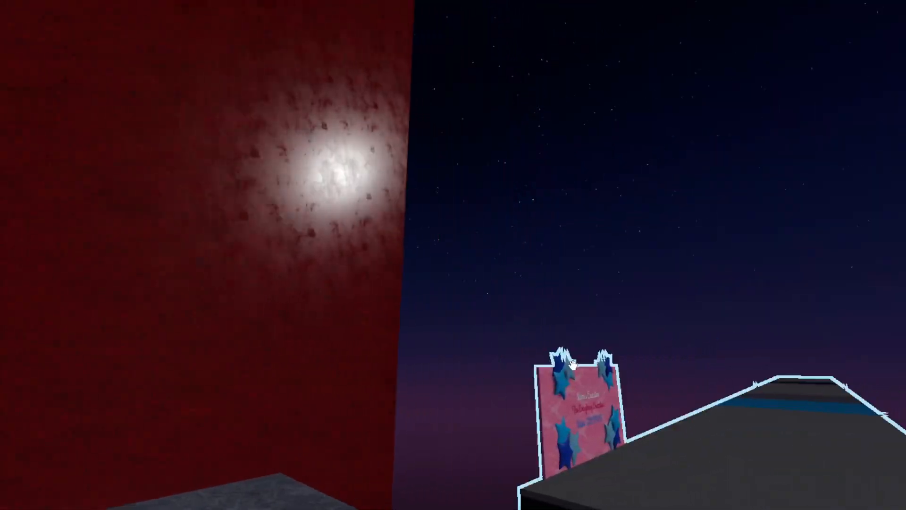
key("w")
mouse_move(573, 364)
right_mouse_down()
mouse_move(596, 344)
mouse_move(556, 352)
mouse_move(567, 349)
right_mouse_up()
key("d")
key("w")
key("w")
key("s")
key("s")
key("w")
key("s")
key("a")
Step: Examine the Operation: Guilt Edition title board with its wrenches and broken hearts up close
key("w")
key("q")
key("s")
key("a")
key("s")
key("w")
key("w")
key("a")
key("q")
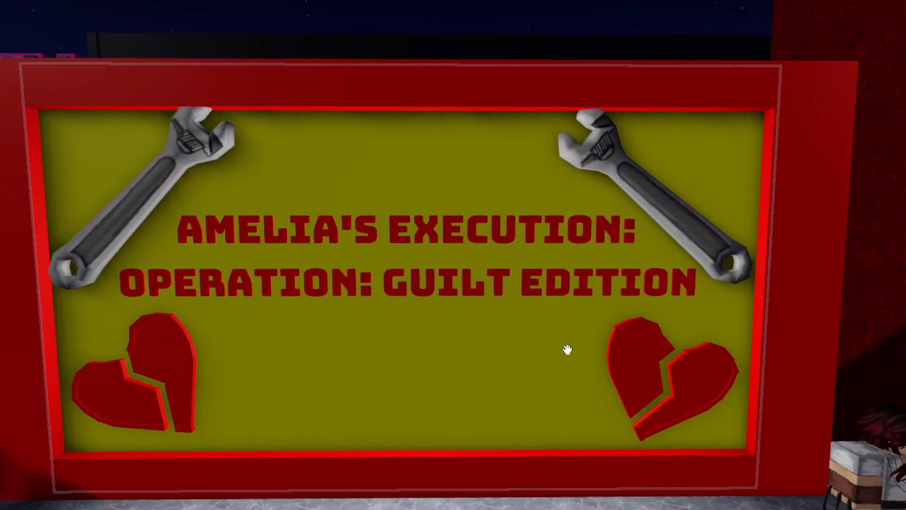
key("a")
key("q")
key("w")
key("s")
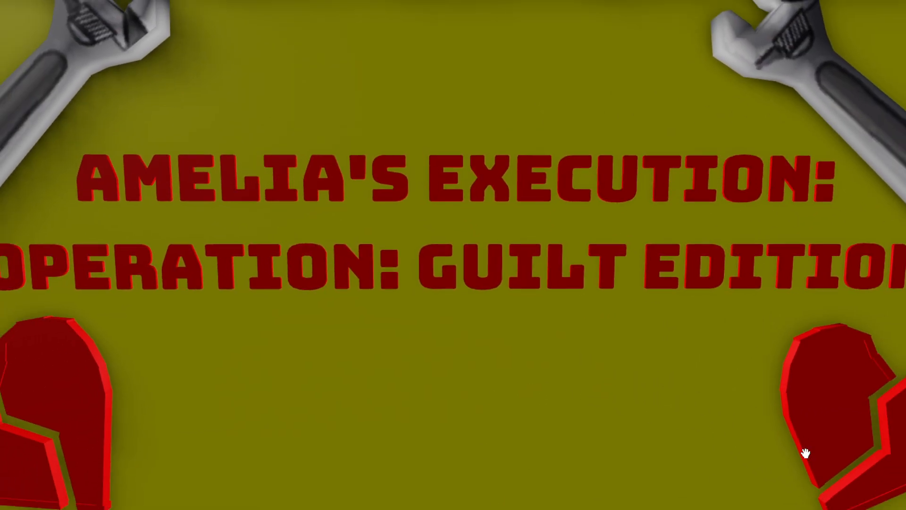
key("s")
Step: Survey the face boards, mouth and eyebrow displays and distant effects from high above the place
right_click_drag(613, 437, 603, 371)
key("w")
key("w")
key("a")
right_click_drag(737, 272, 761, 432)
key("w")
key("d")
key("w")
key("d")
key("w")
key("w")
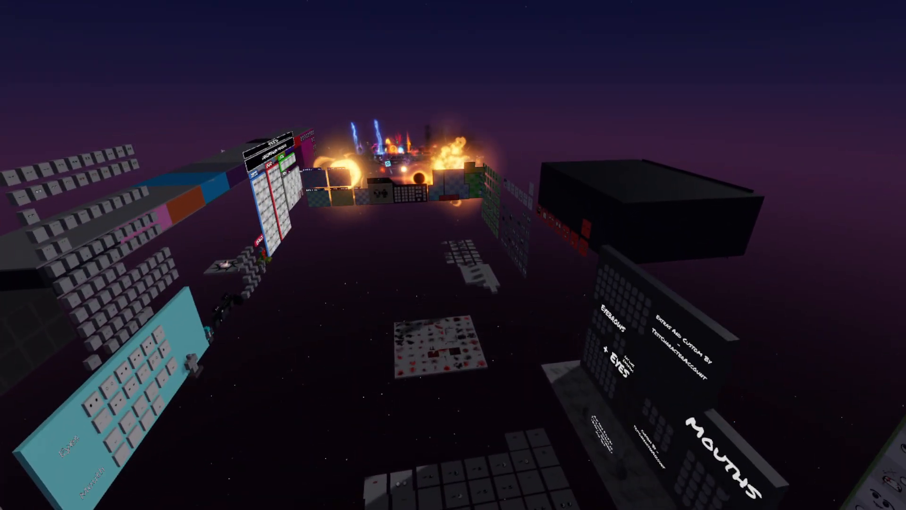